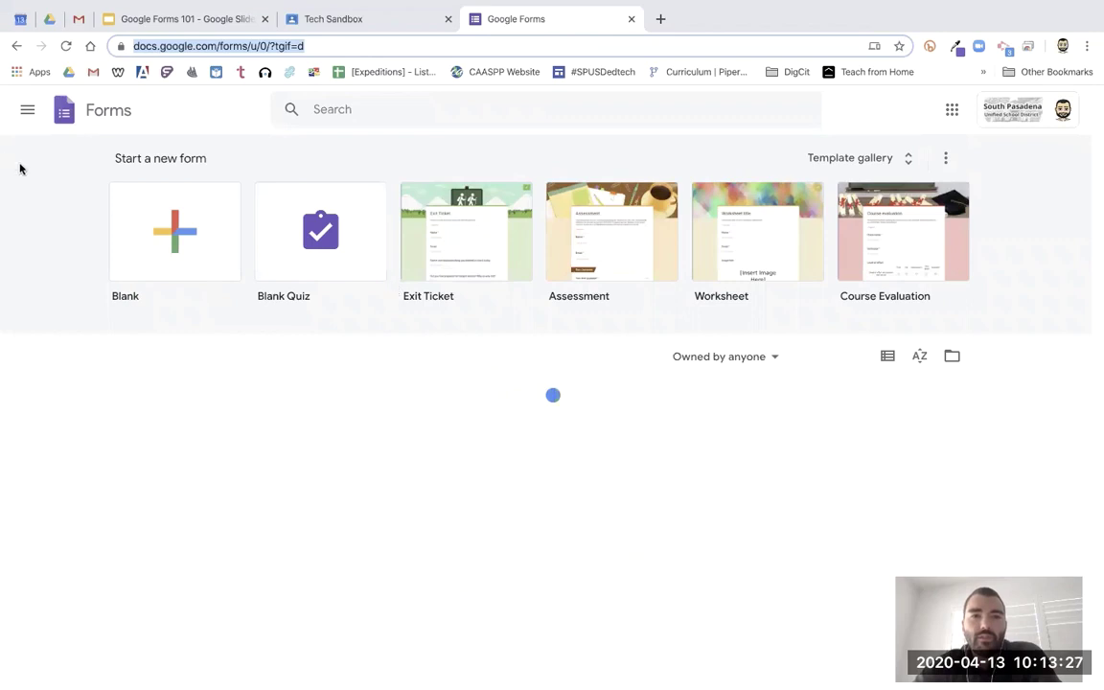
Step: Create a blank form and name it 'Webinar Sample Form'
left_click(190, 241)
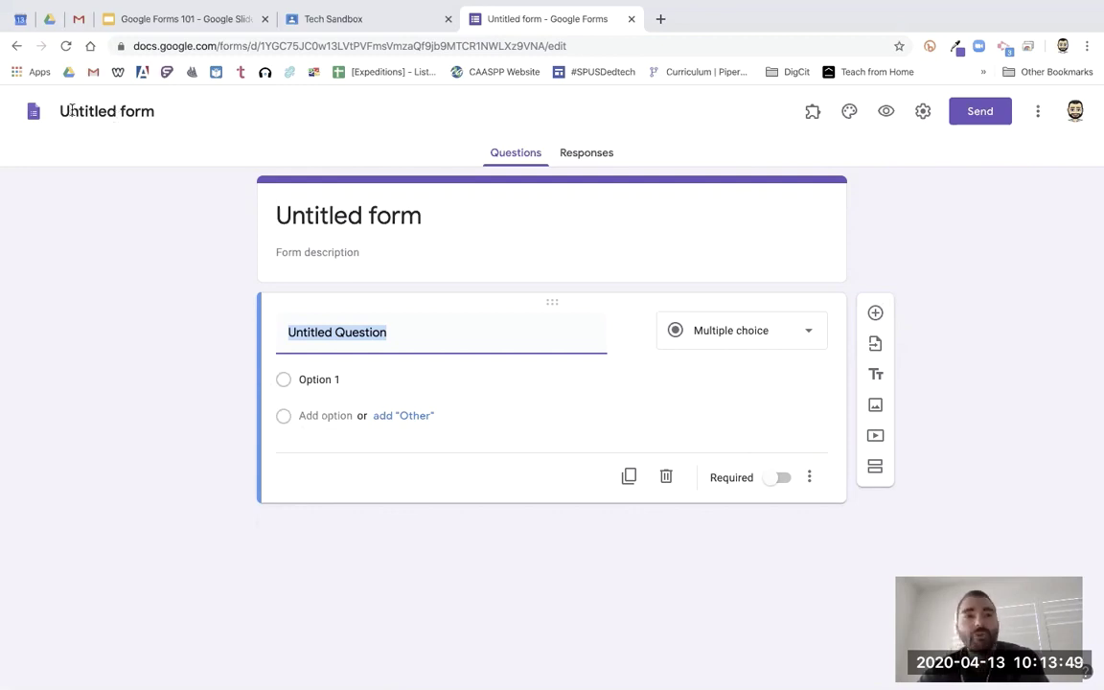
left_click(113, 111)
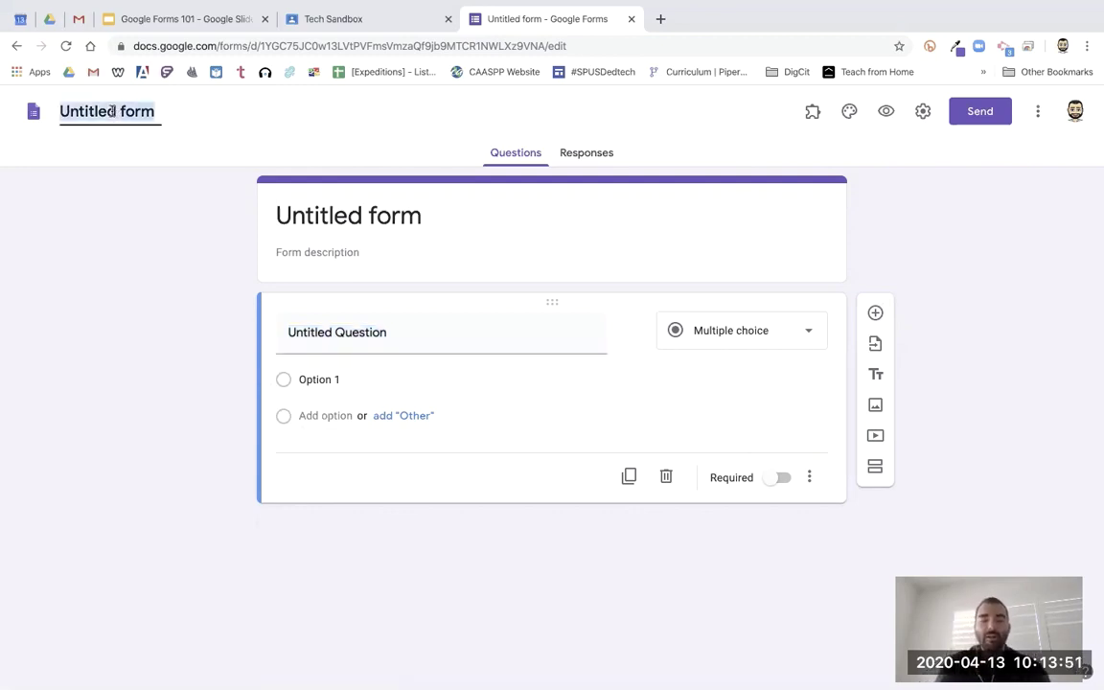
type("Webinar Sam")
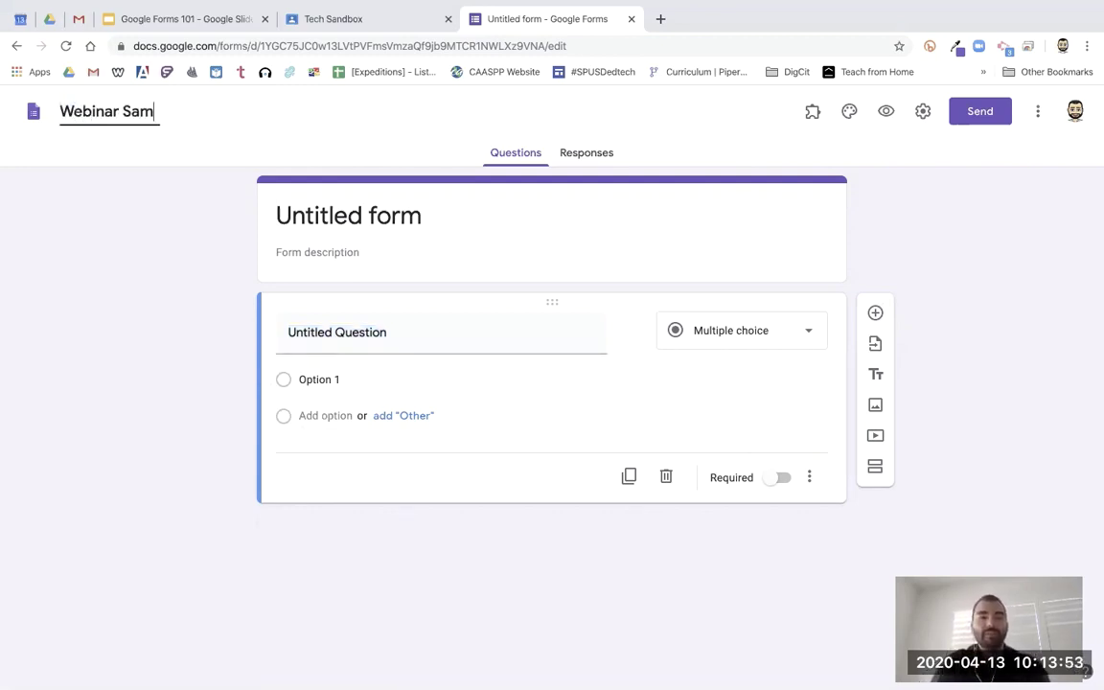
type("ple Form")
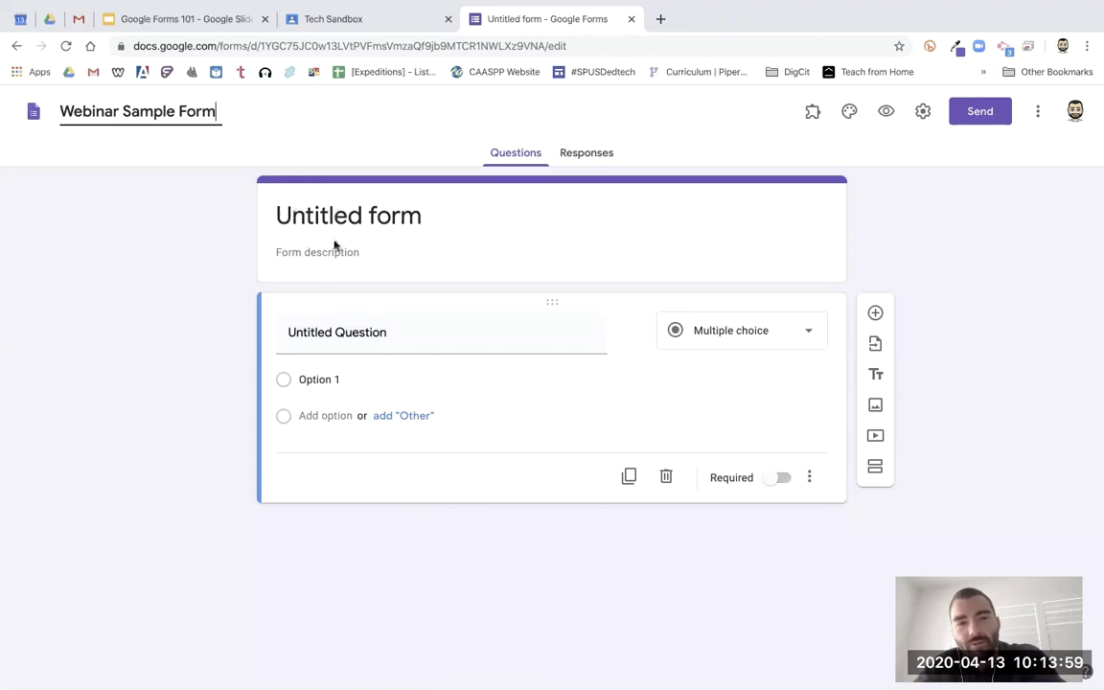
left_click(338, 204)
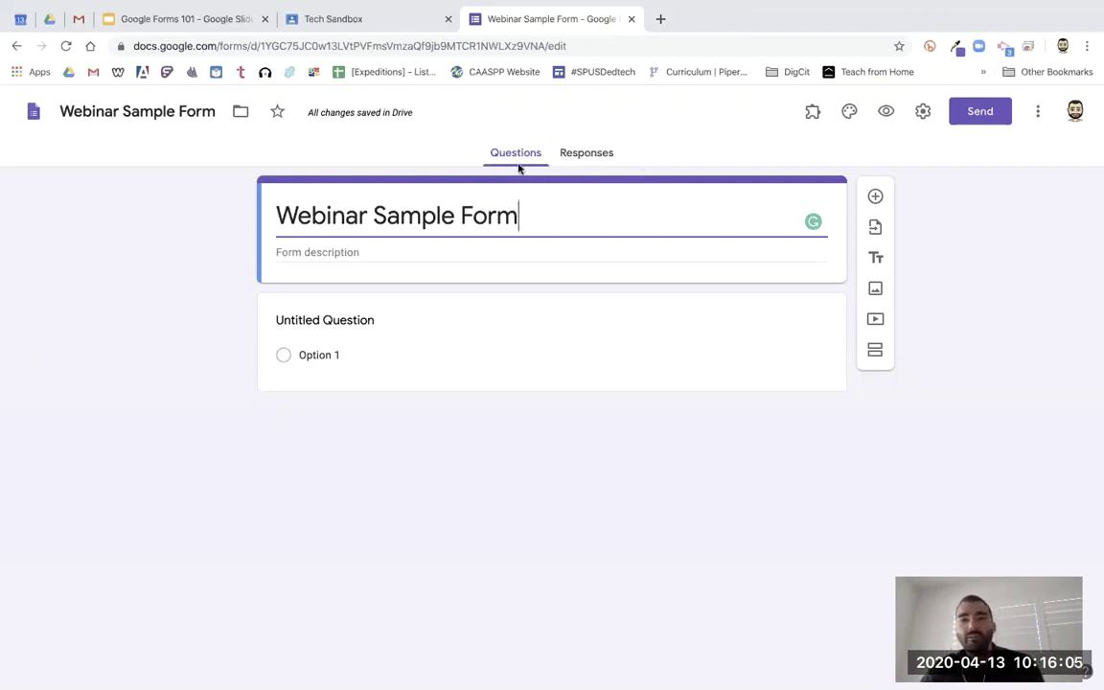
Step: Confirm the Responses tab shows no responses yet, then return to Questions
left_click(591, 152)
left_click(514, 153)
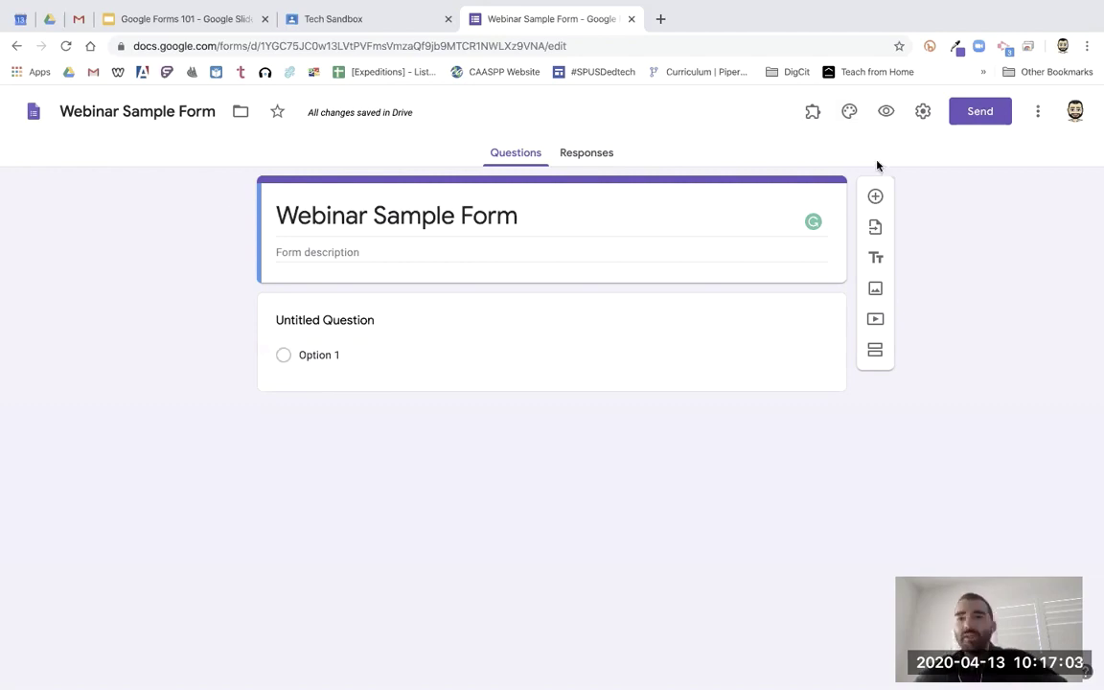
Step: Preview red, blue and orange theme colours, then settle on green (#4caf50)
left_click(849, 111)
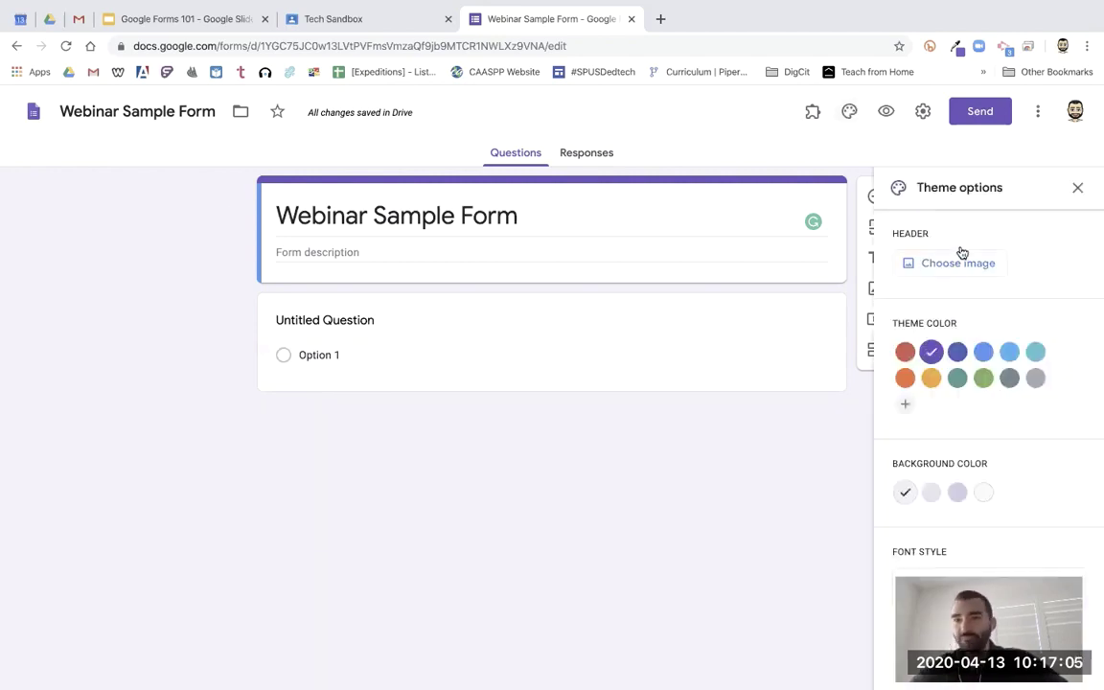
left_click(904, 351)
left_click(983, 352)
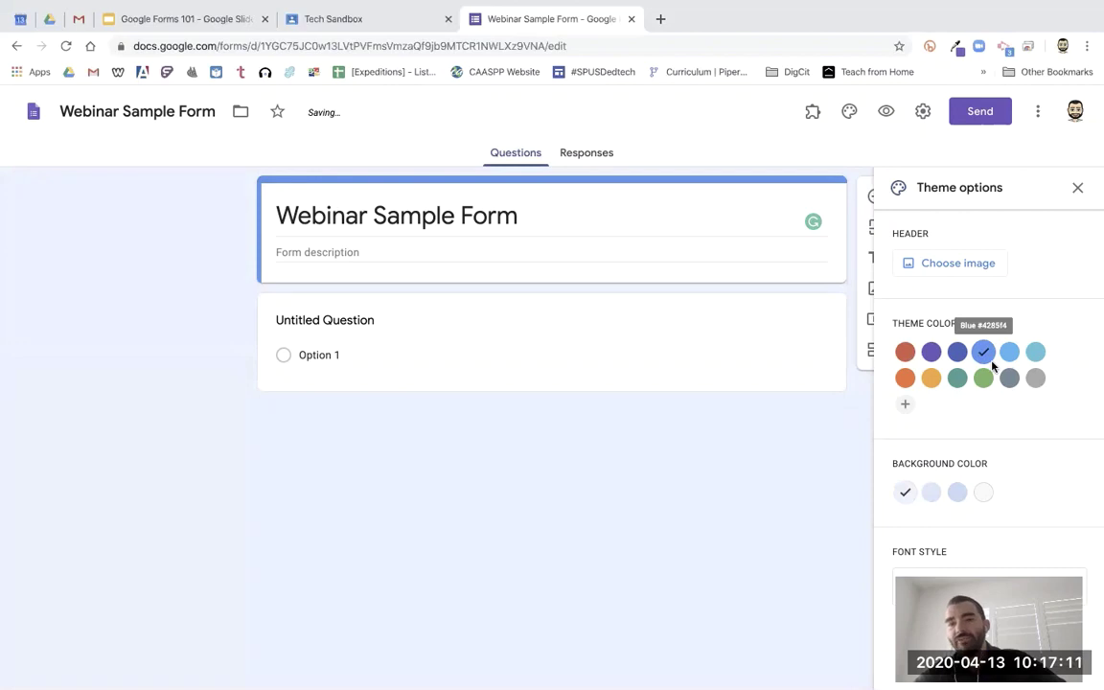
left_click(931, 378)
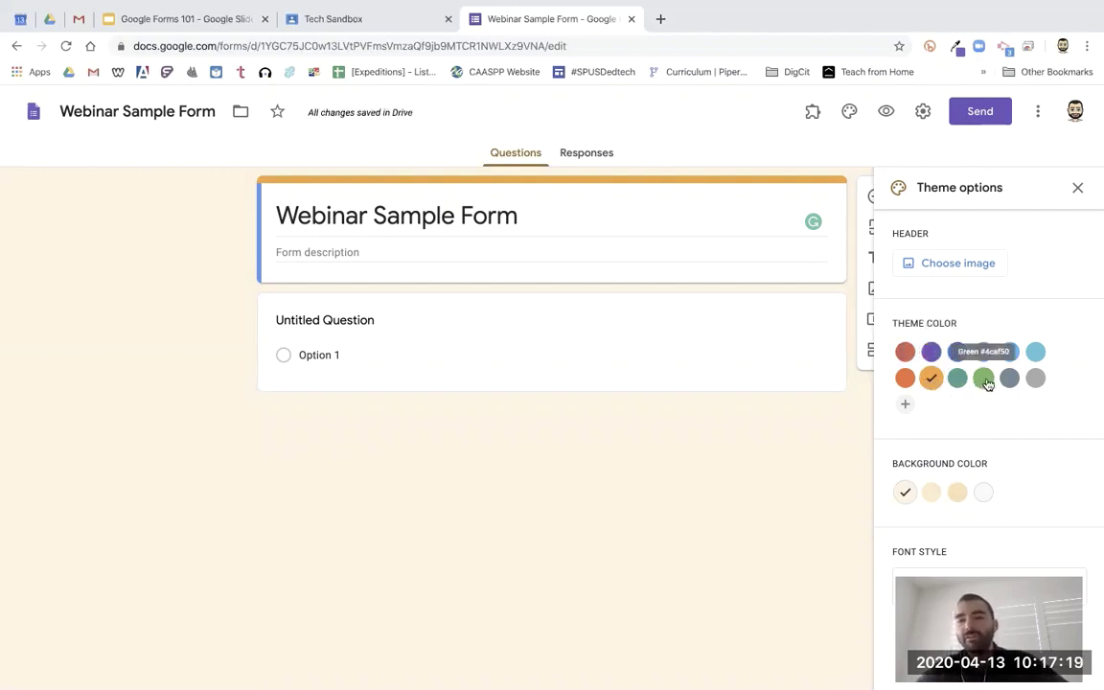
left_click(983, 380)
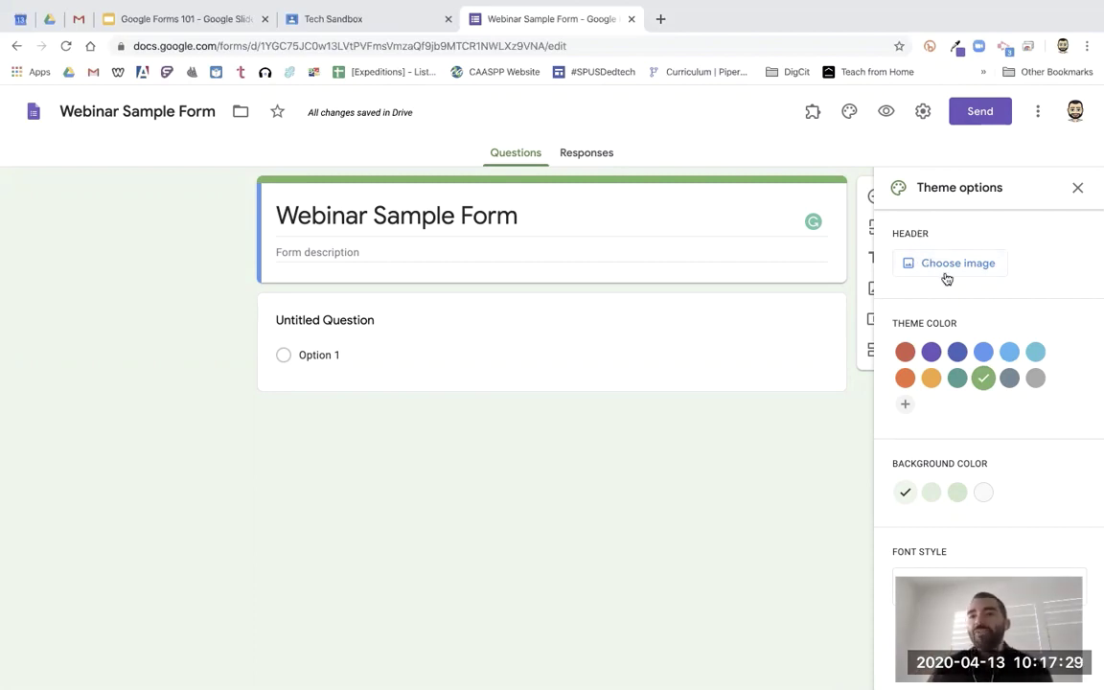
Step: Browse the header images in the Illustrations and Travel themes
left_click(951, 267)
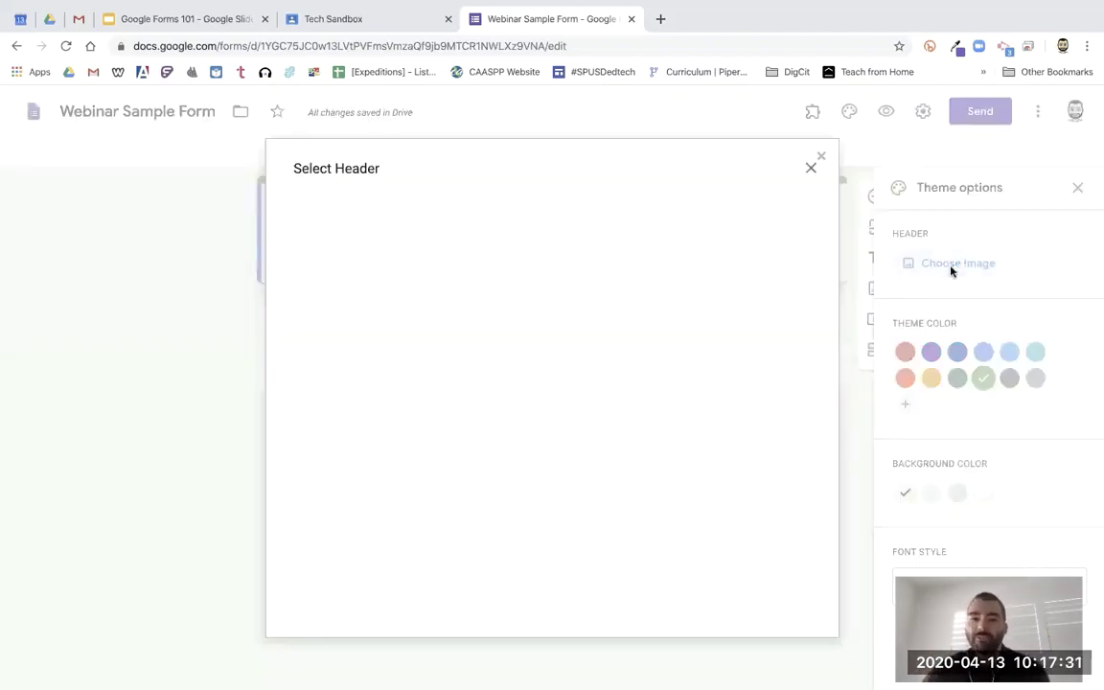
scroll(519, 325, "down", 2)
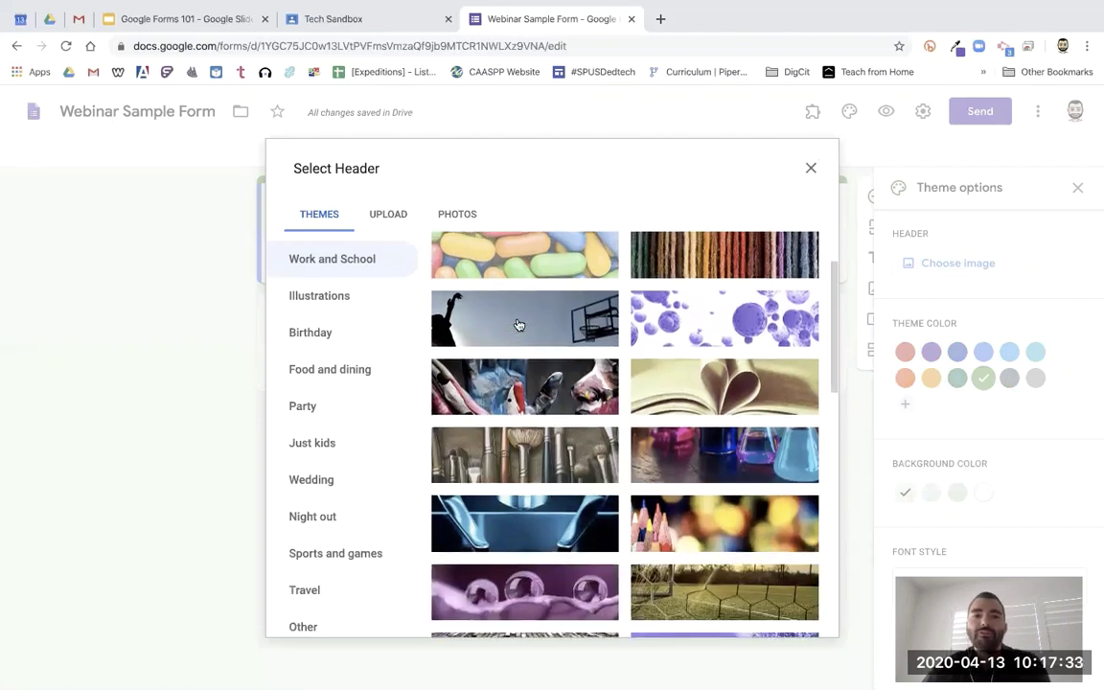
scroll(517, 323, "up", 2)
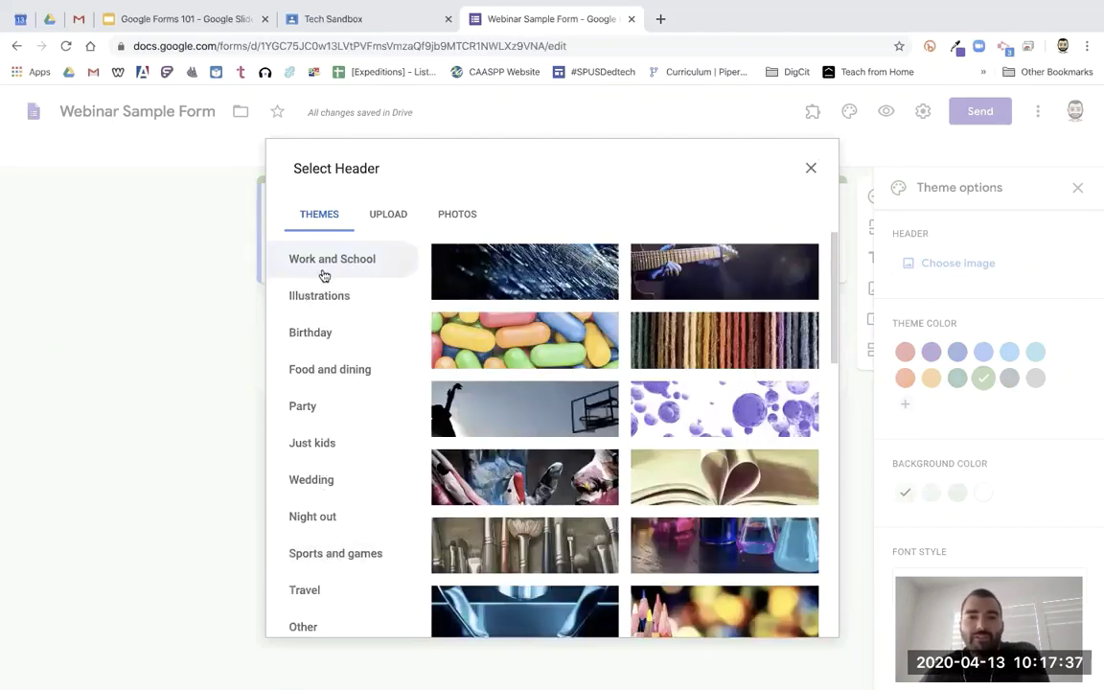
left_click(341, 299)
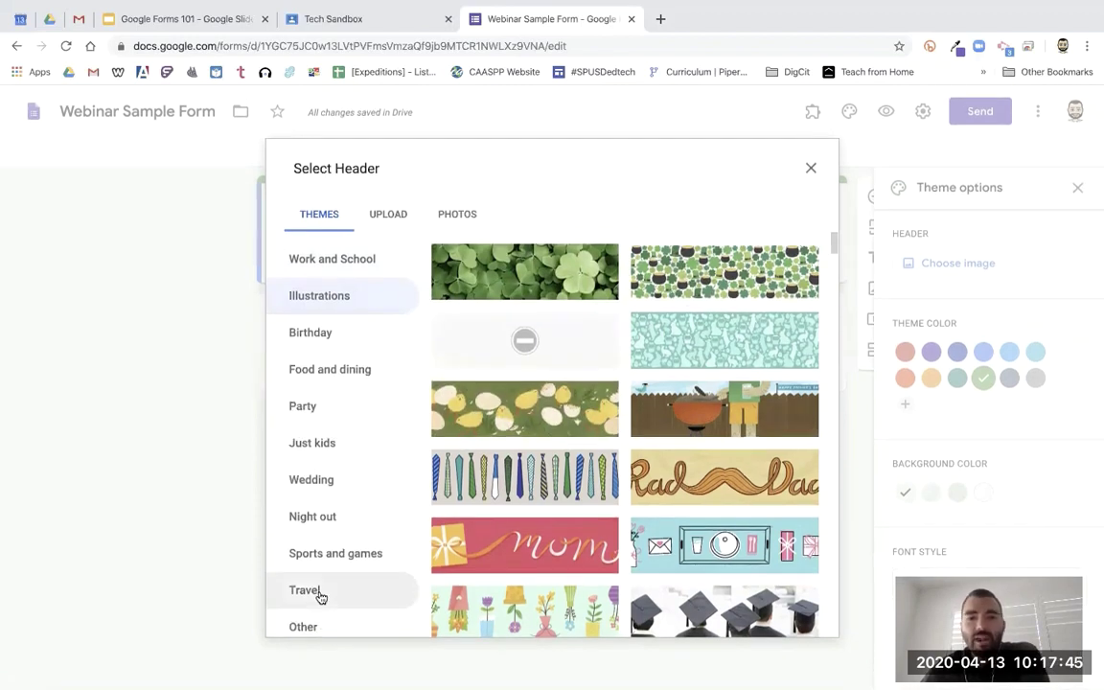
left_click(317, 594)
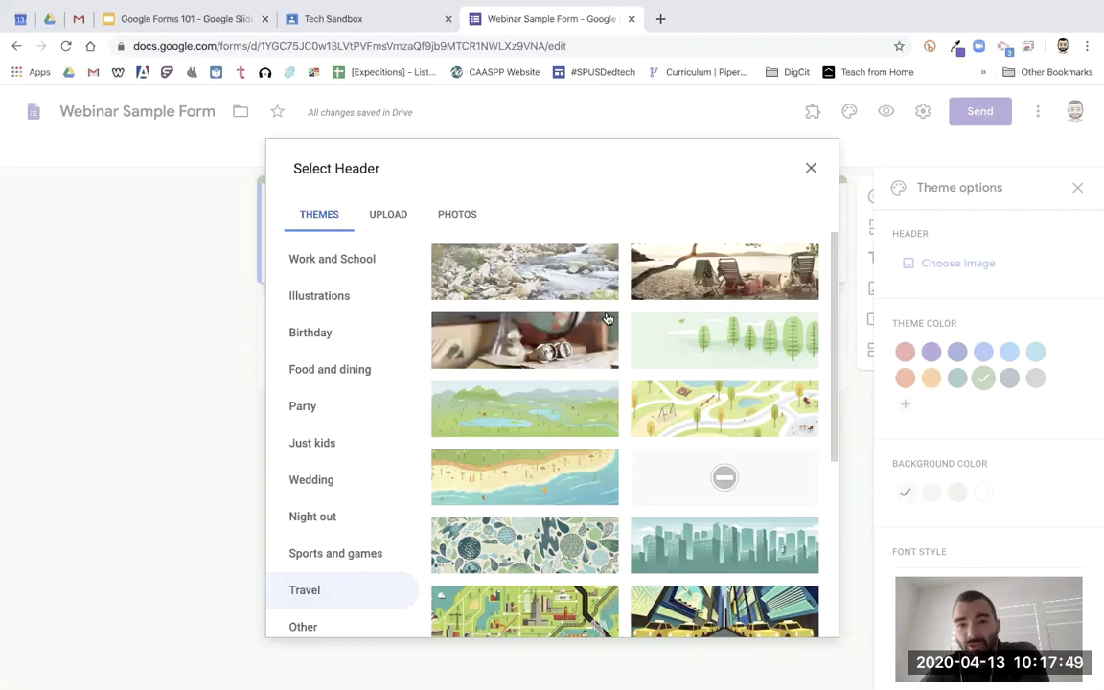
scroll(564, 284, "up", 5)
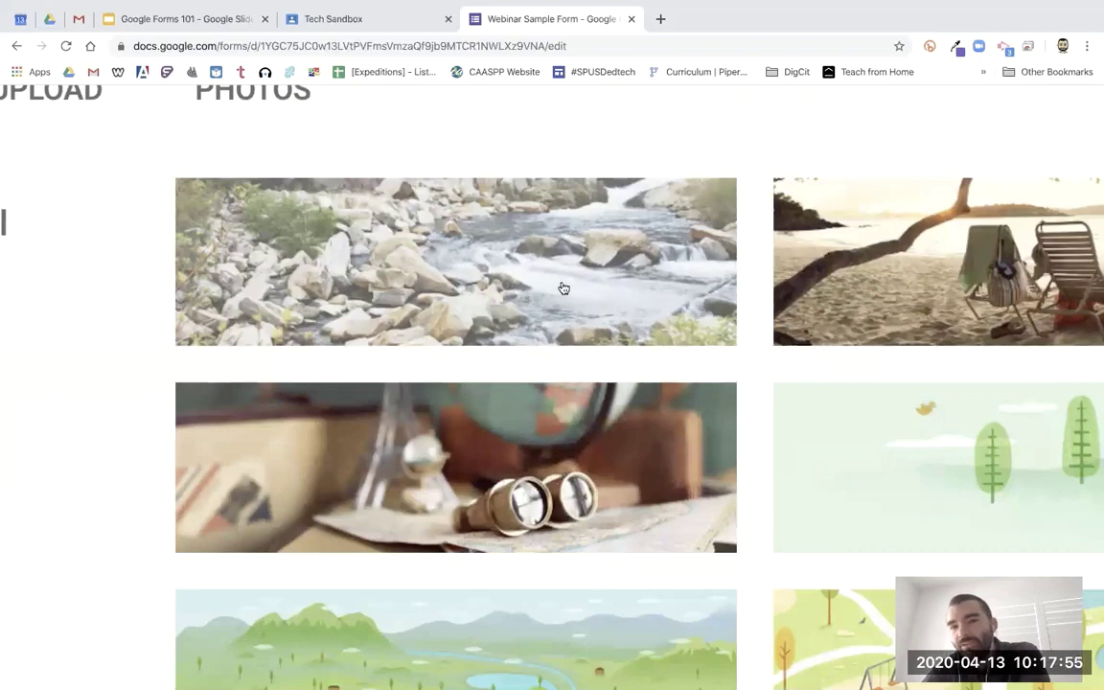
scroll(563, 289, "down", 5)
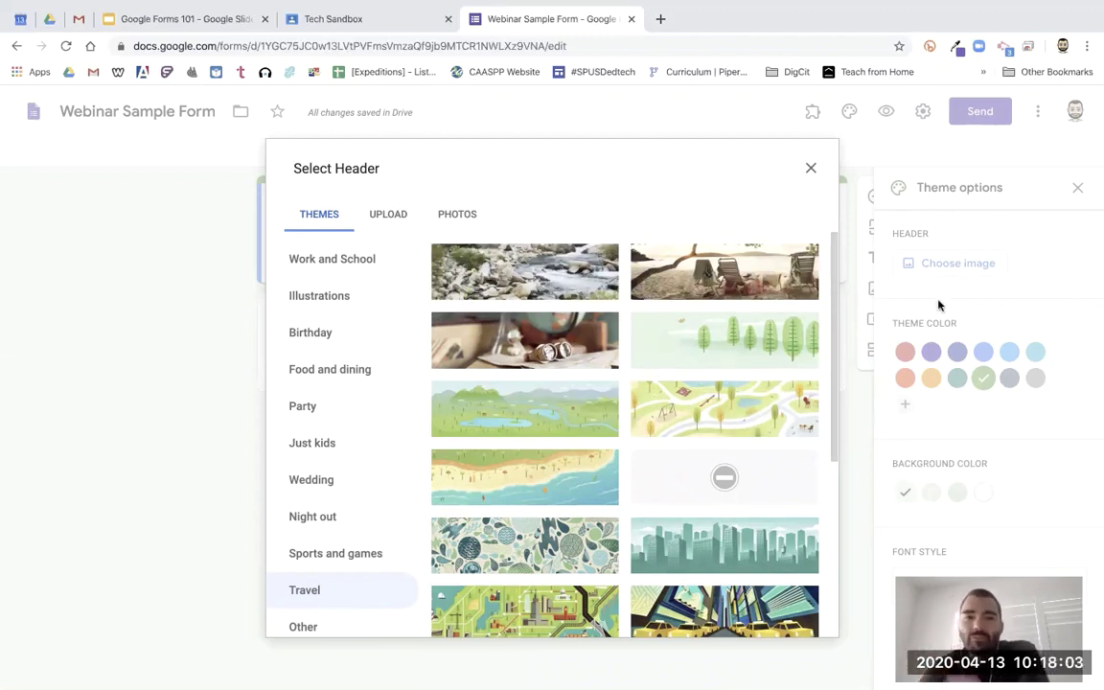
Step: Look through the Upload and Photos header options, then close the picker without choosing
left_click(387, 227)
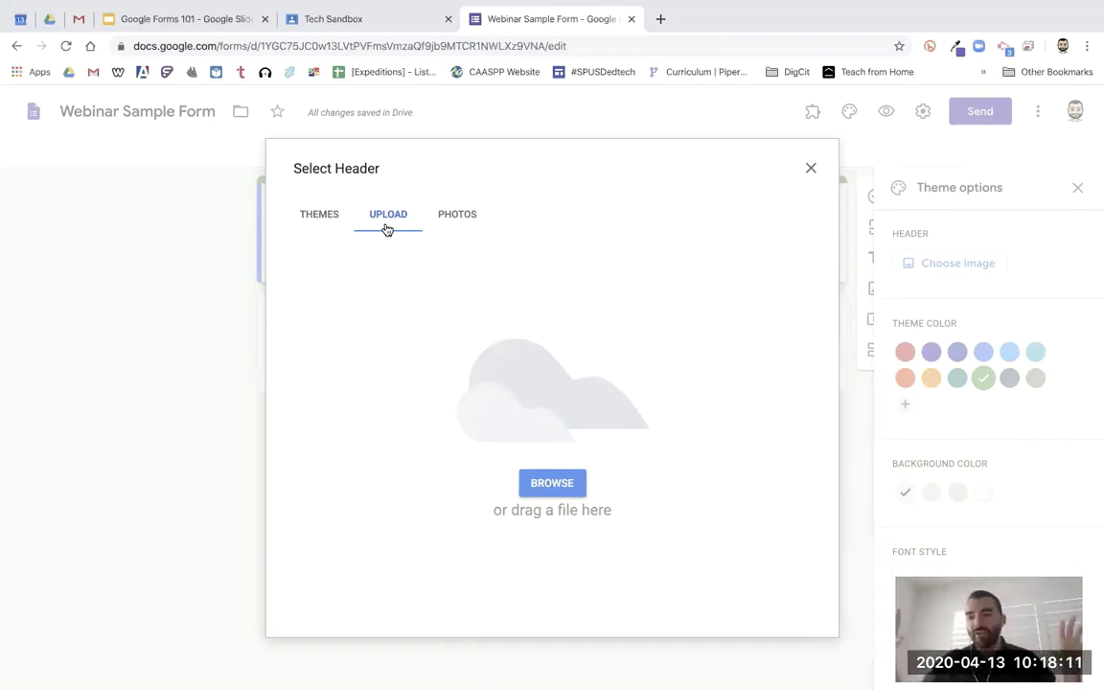
left_click(454, 223)
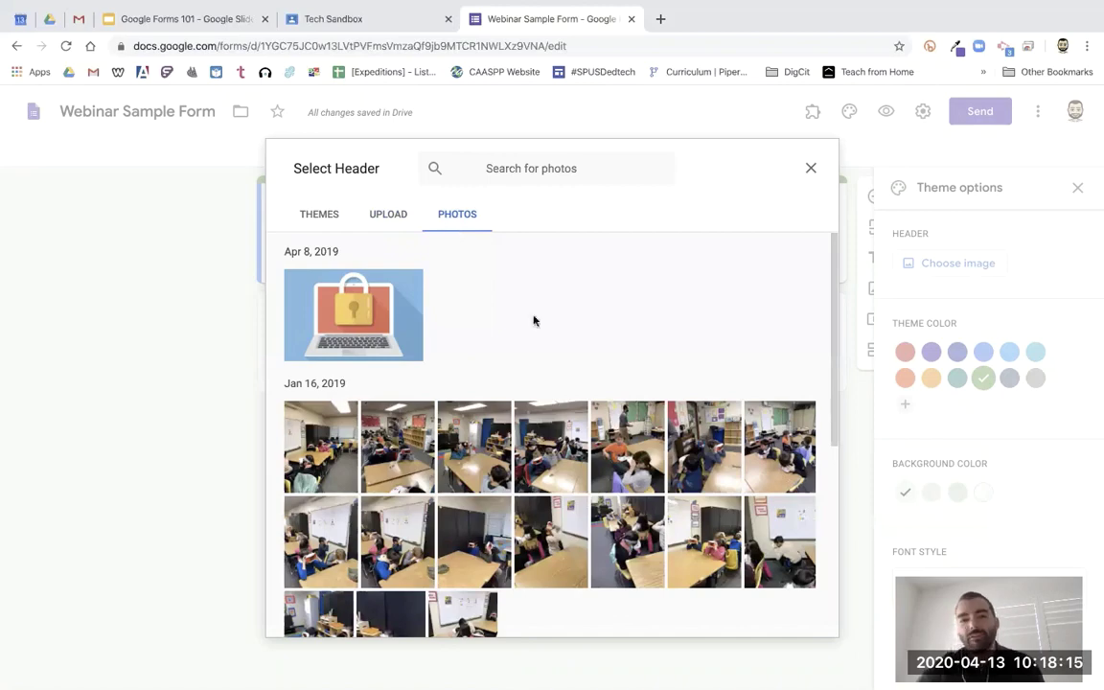
scroll(658, 440, "down", 3)
scroll(659, 440, "up", 5)
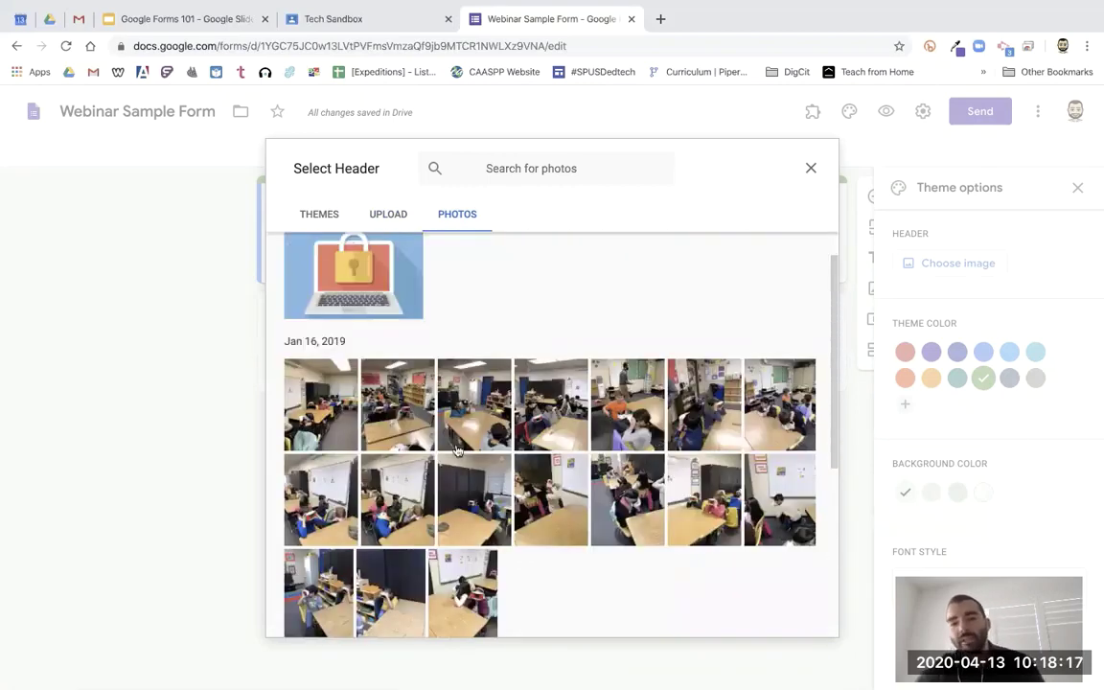
scroll(510, 432, "down", 4)
scroll(511, 431, "down", 3)
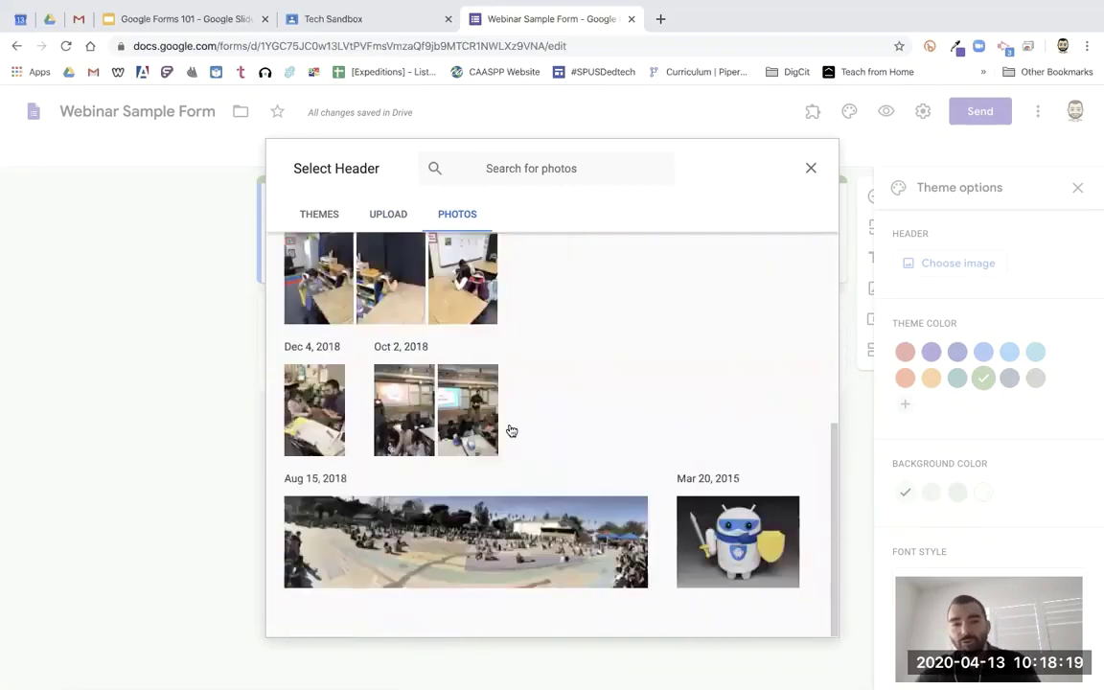
scroll(515, 403, "up", 6)
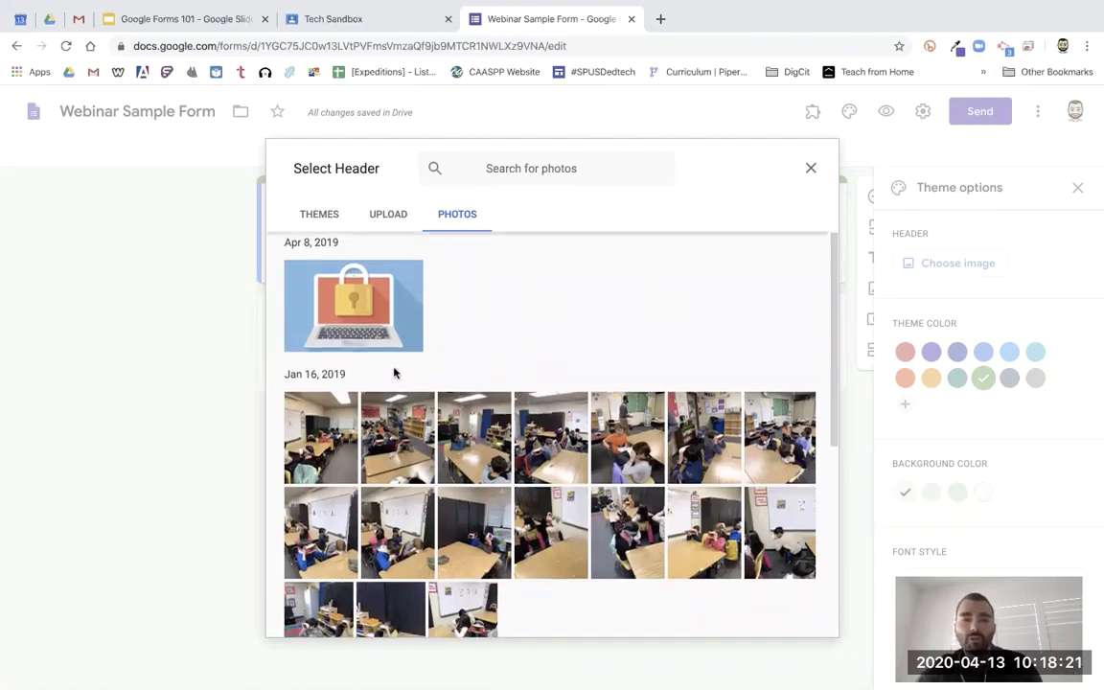
scroll(394, 372, "down", 3)
scroll(393, 371, "up", 2)
scroll(394, 371, "up", 2)
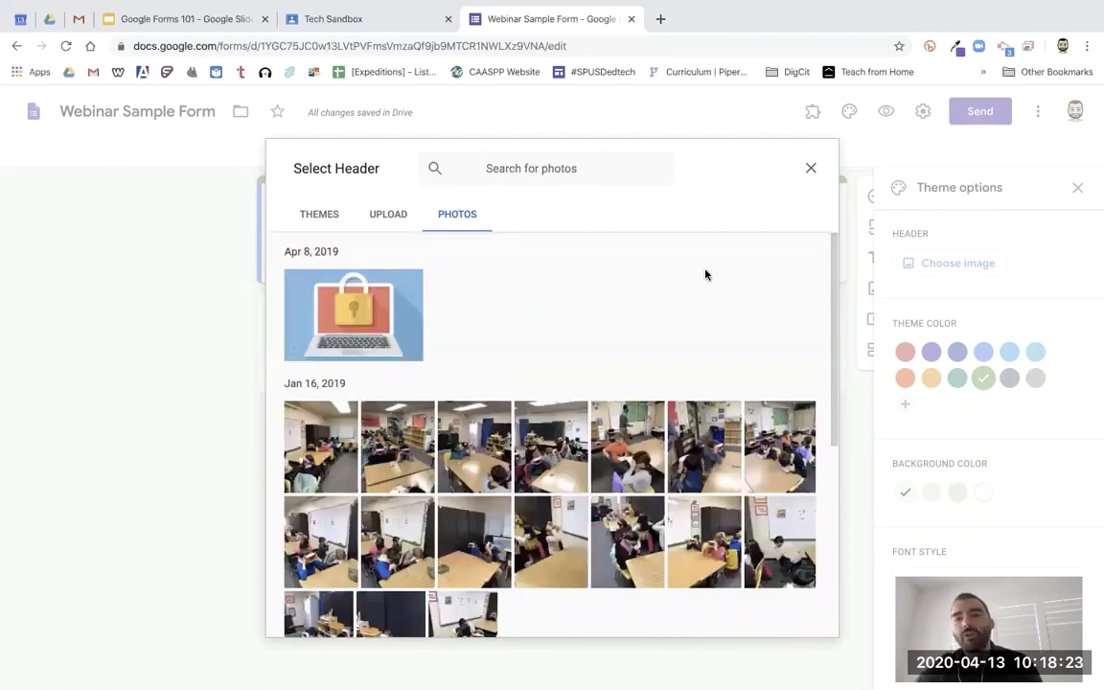
left_click(811, 167)
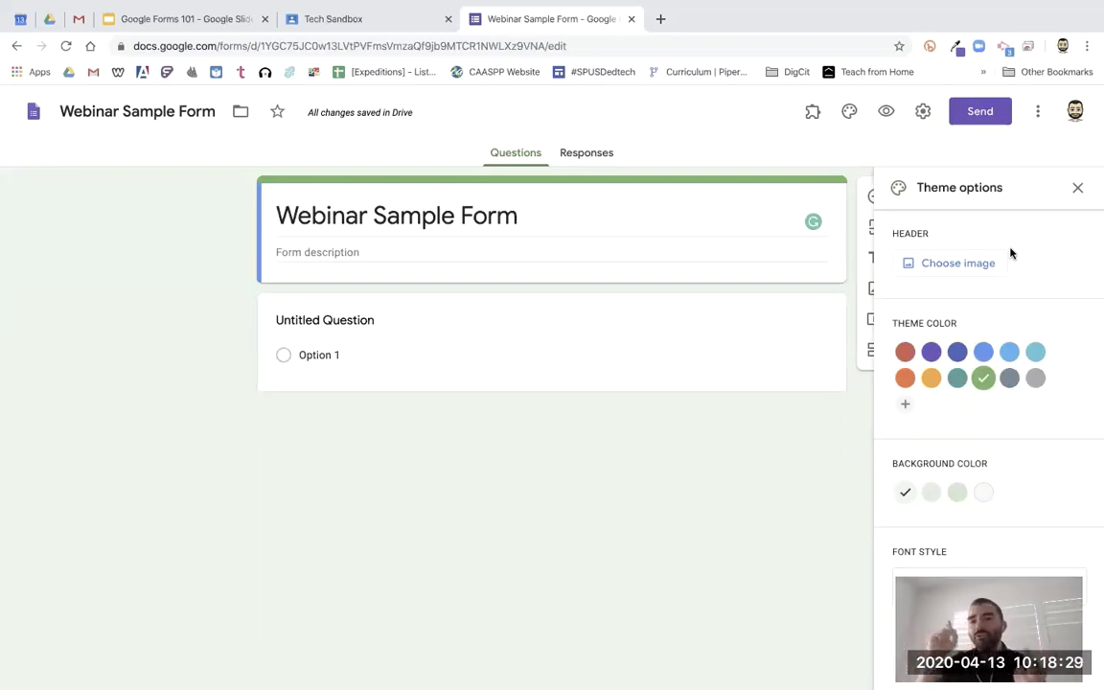
Step: Close the theme options and bring up the form's General settings
left_click(1078, 189)
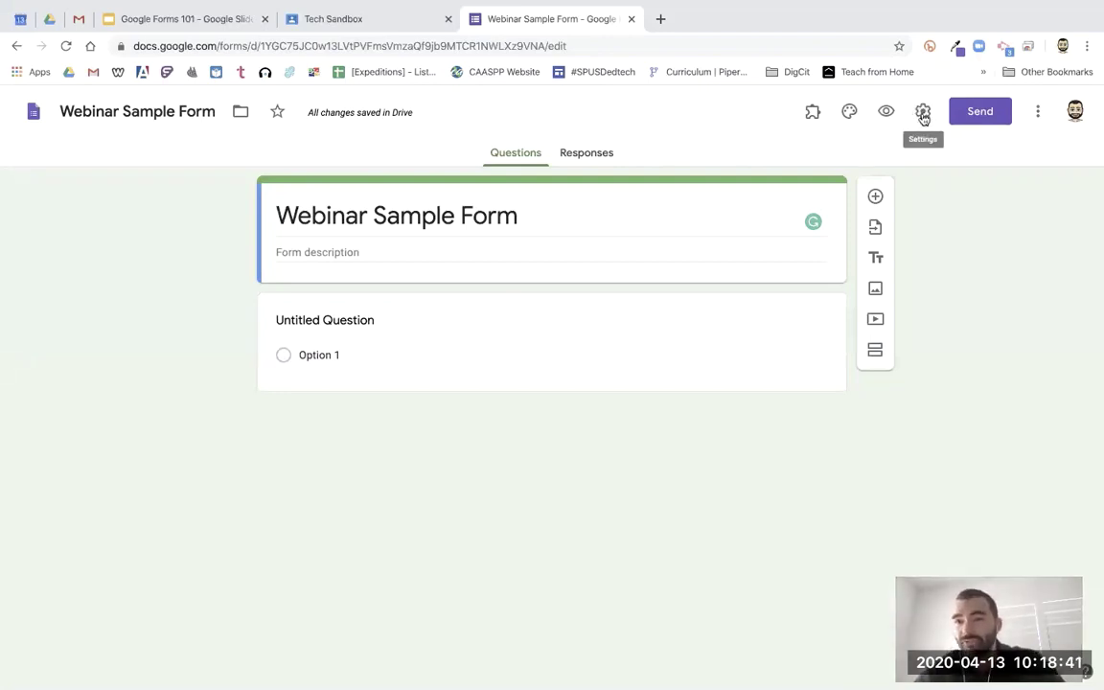
left_click(923, 114)
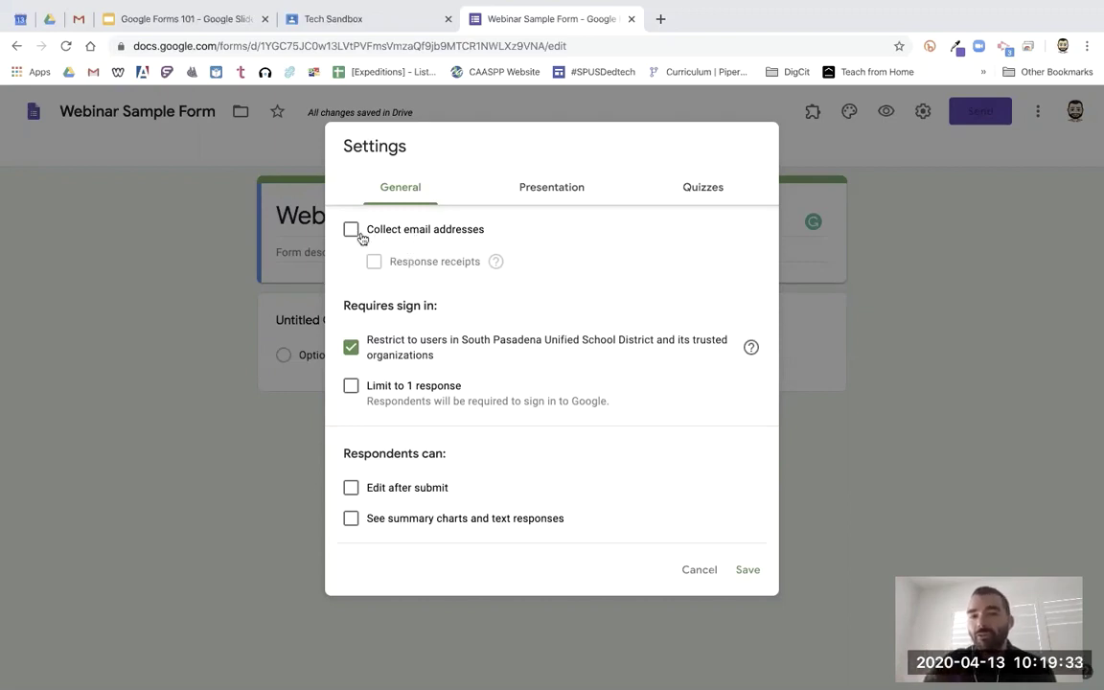
Step: Turn on 'Collect email addresses' in the General settings
left_click(351, 231)
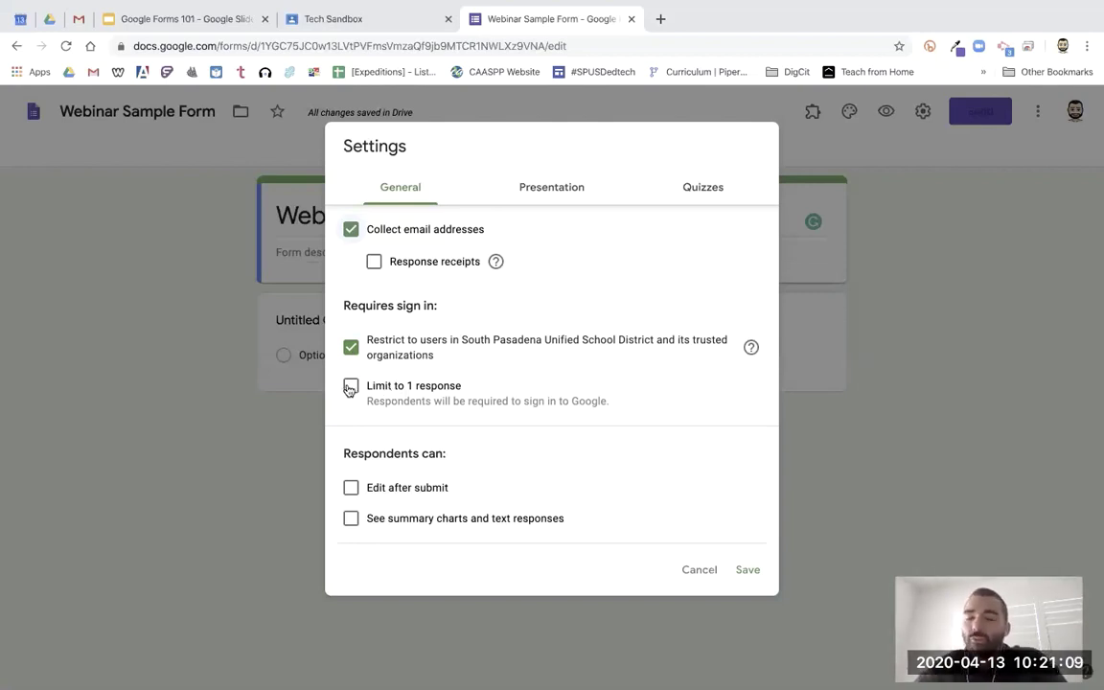
Step: Tick the one-response limit and 'Edit after submit', then show the Presentation settings
left_click(350, 386)
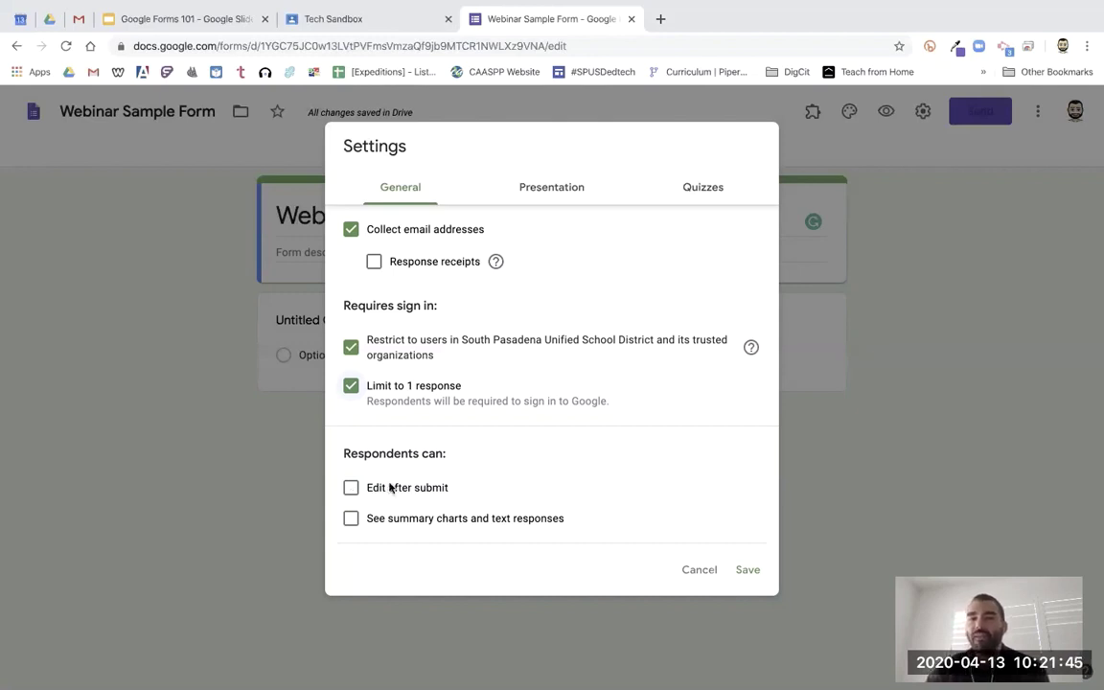
left_click(351, 488)
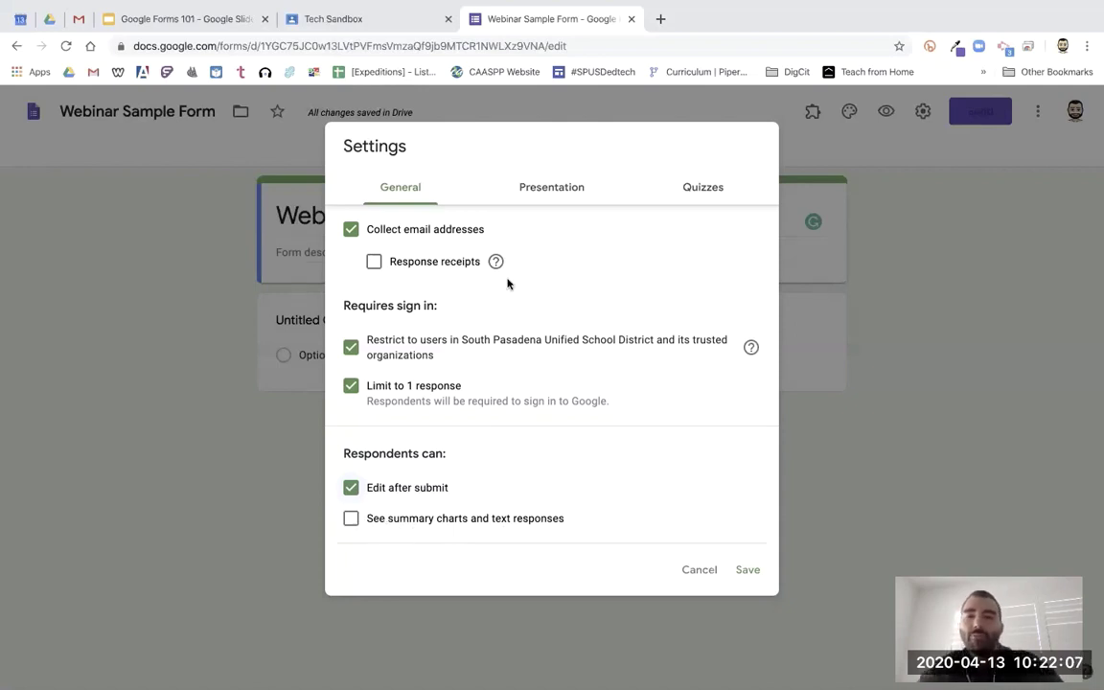
left_click(554, 185)
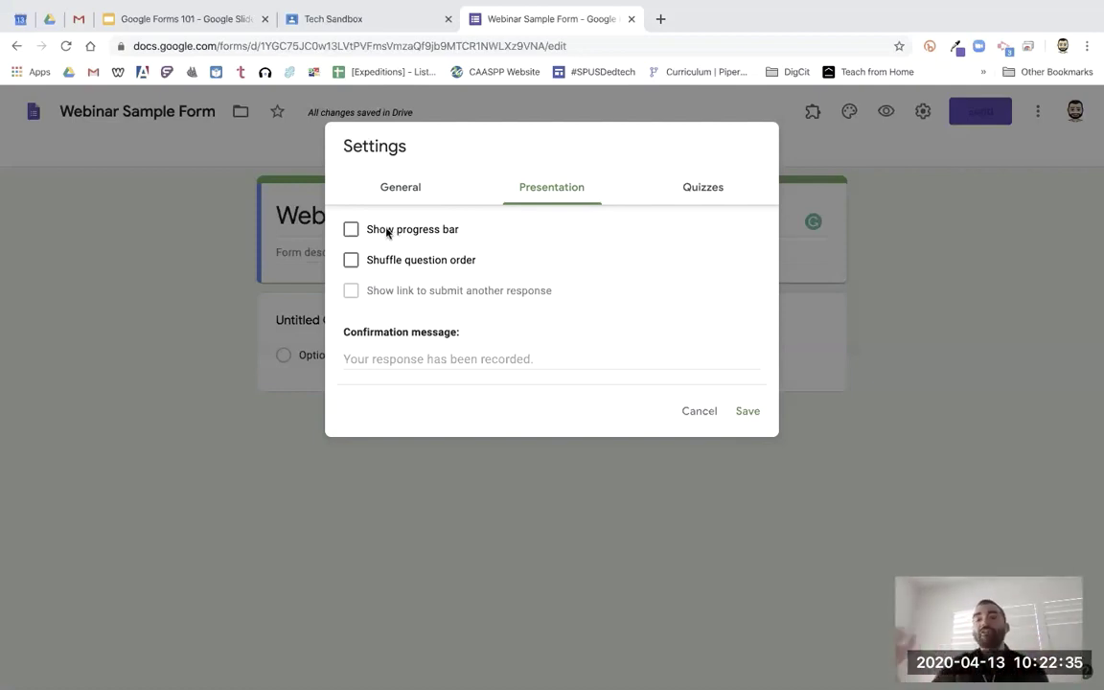
left_click(401, 236)
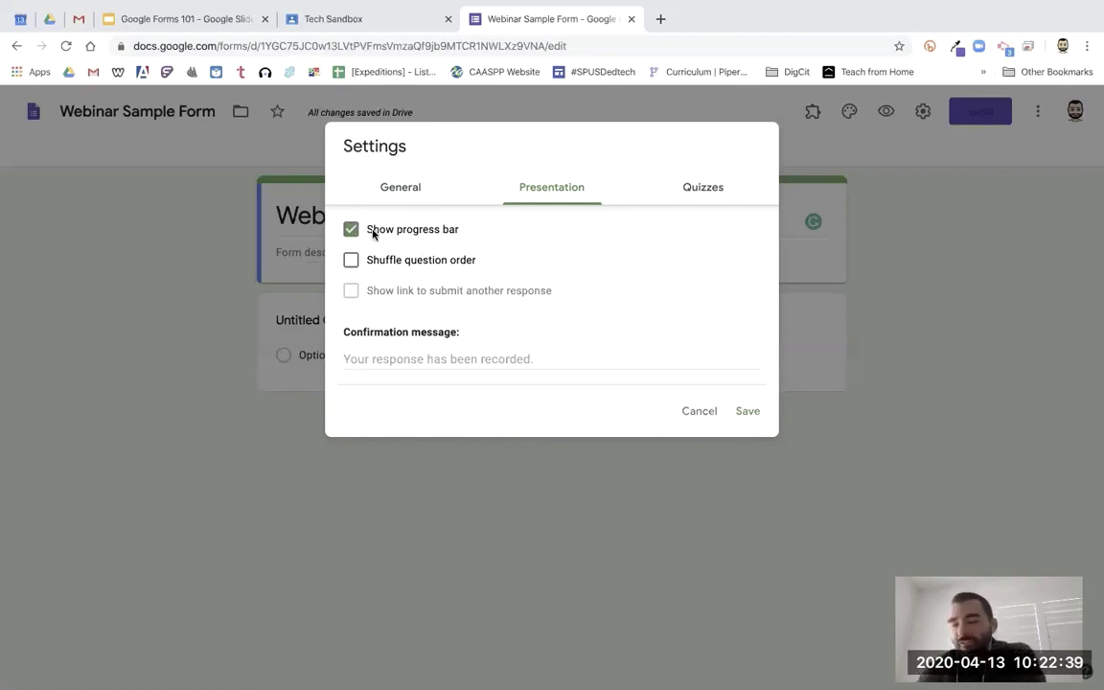
left_click(373, 234)
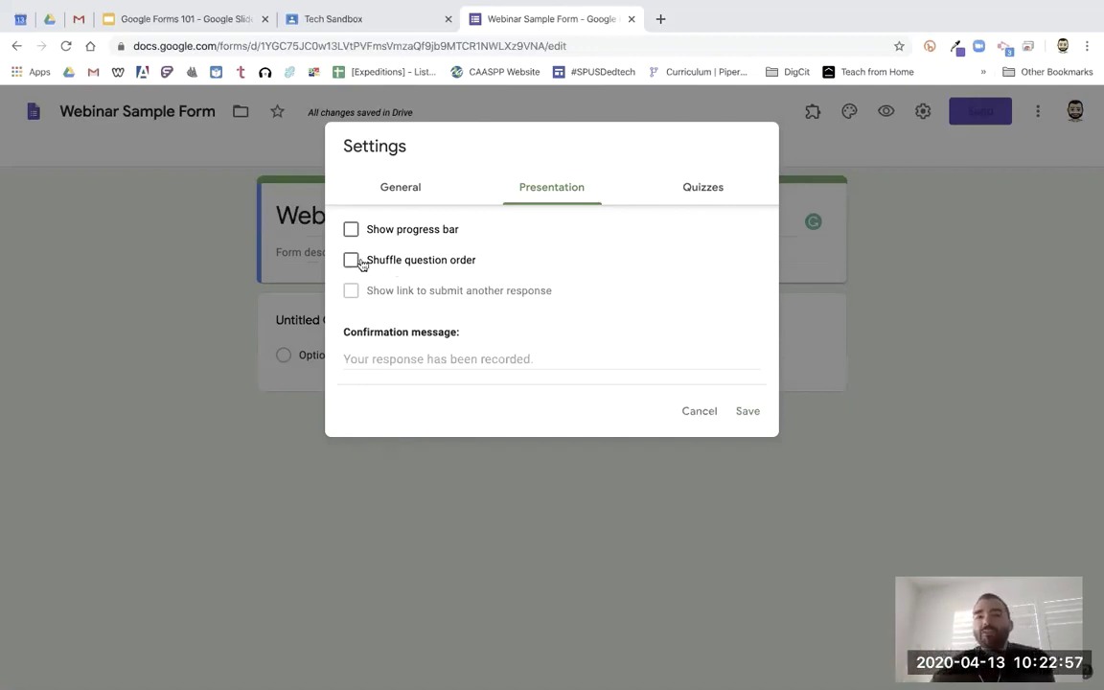
left_click(354, 262)
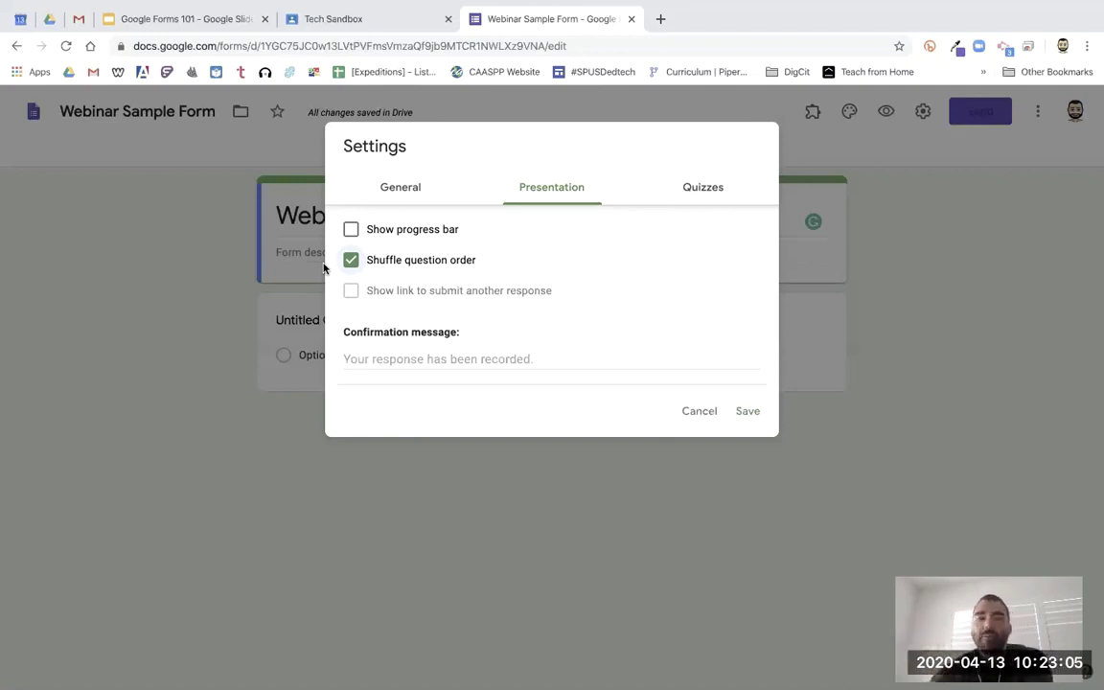
left_click(354, 264)
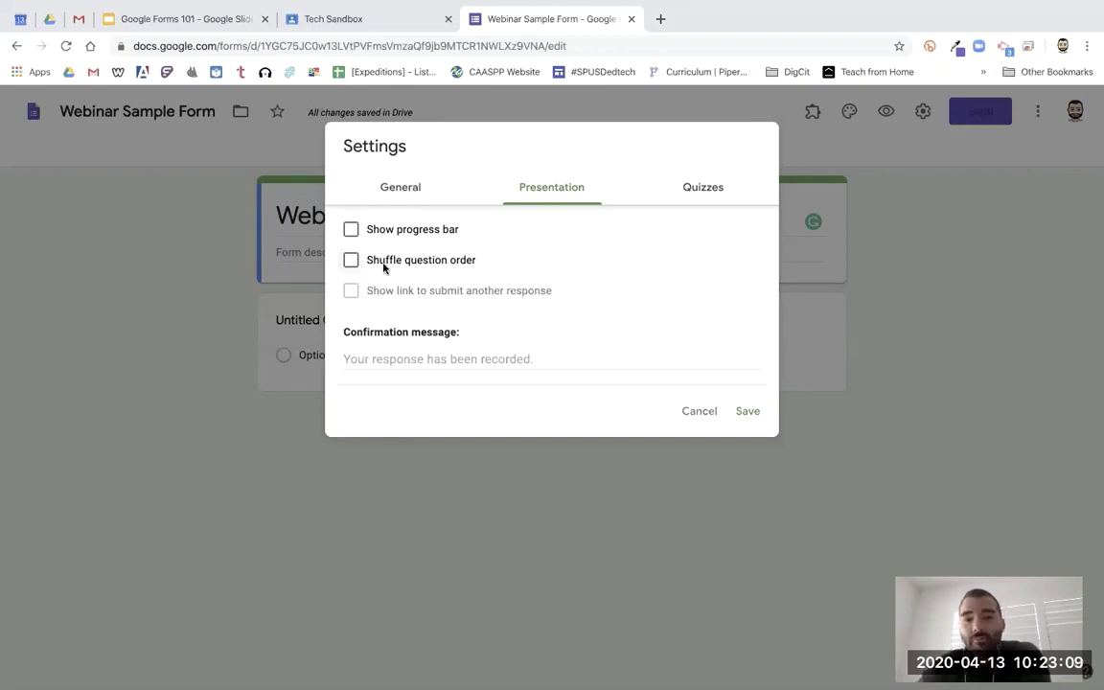
left_click(411, 358)
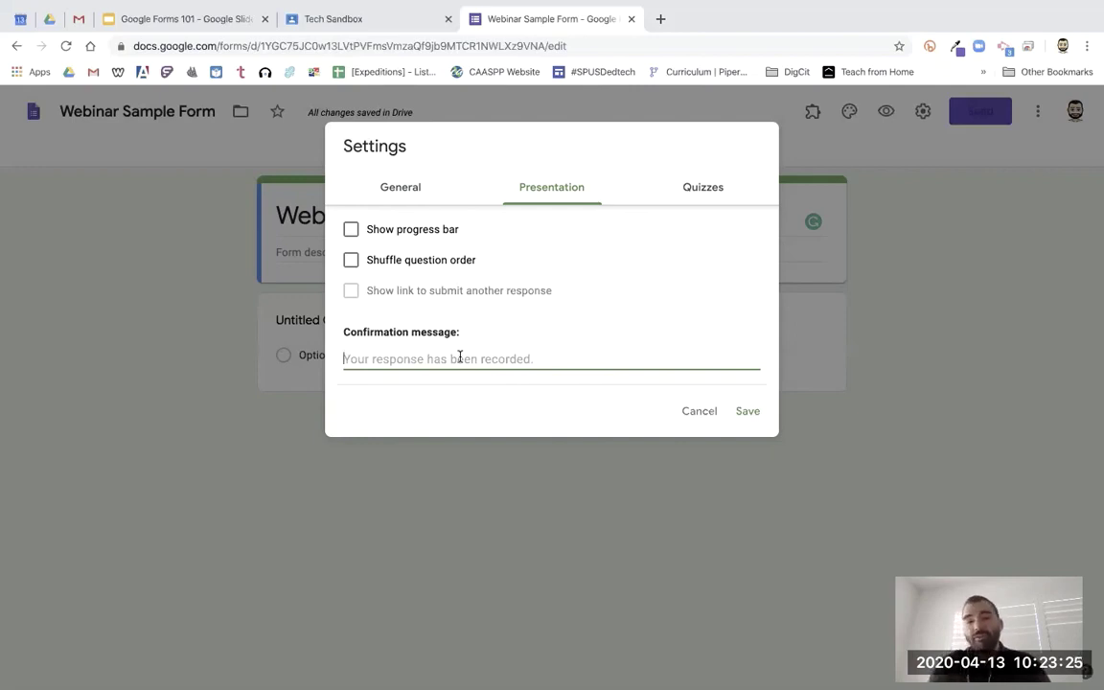
Step: Write a confirmation message from the teacher thanking students for their Quiz effort, ending 'Nice work!'
type("Mr. Bryant")
type("appre")
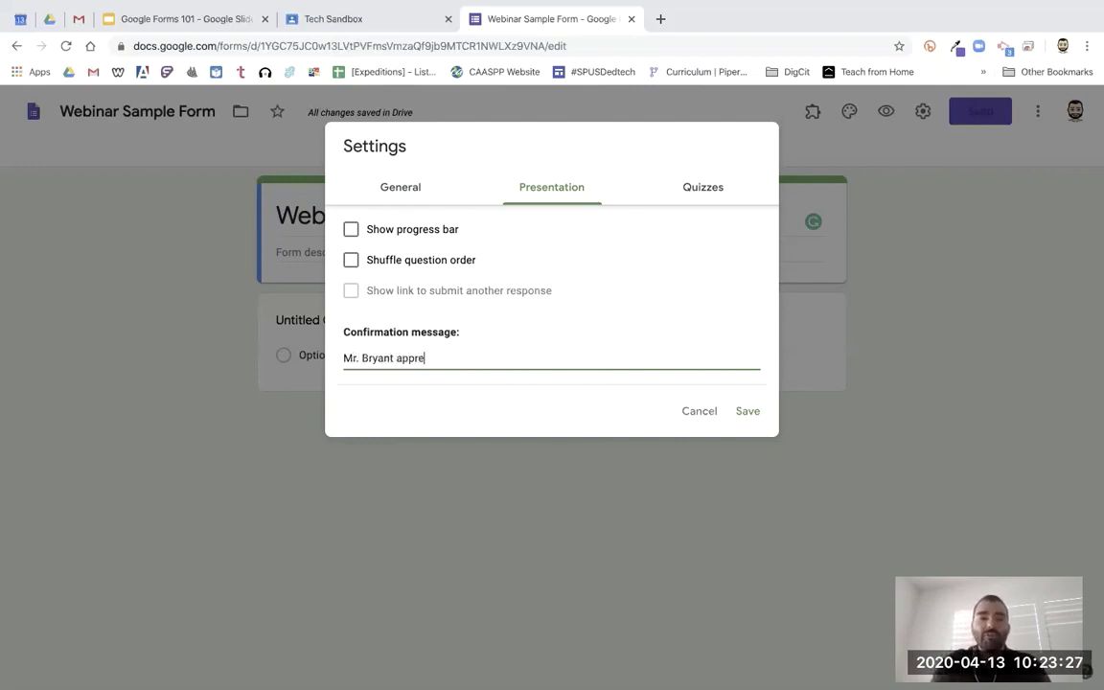
type("ciates the time and")
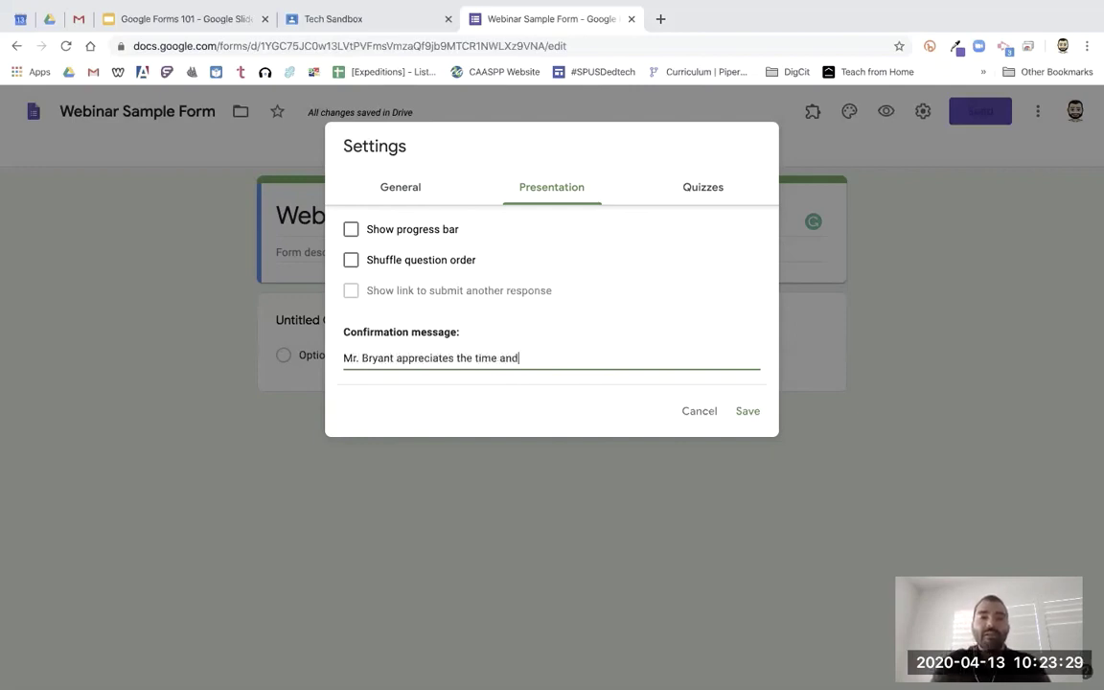
type(" effort you poo")
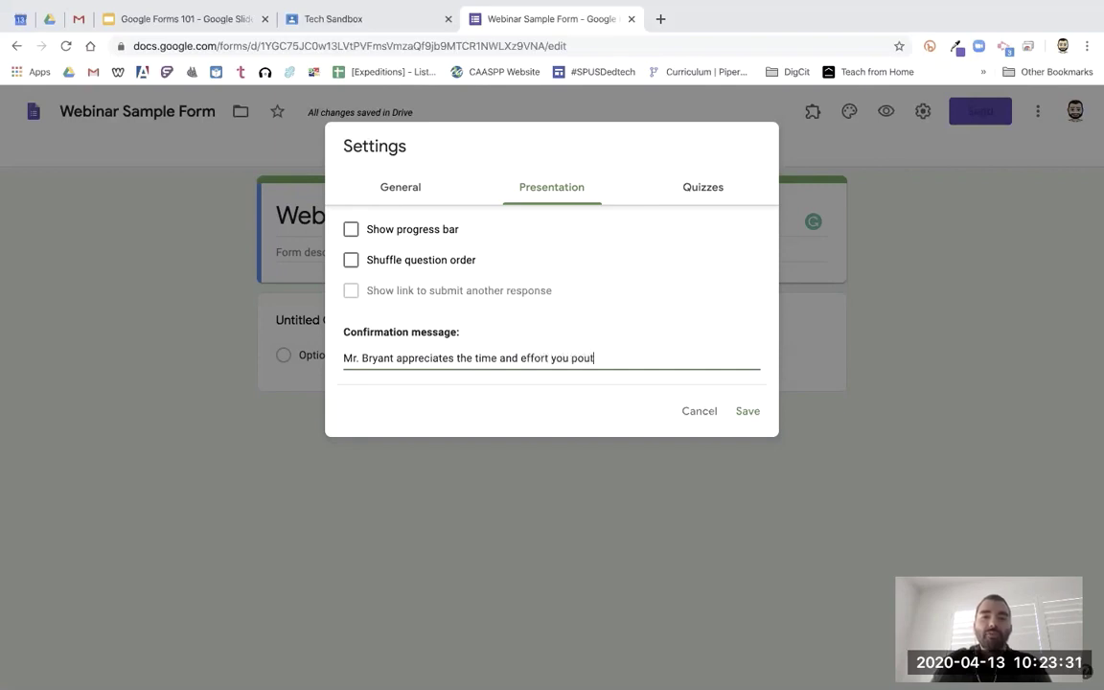
key("BackSpace")
key("BackSpace")
type("ut into you")
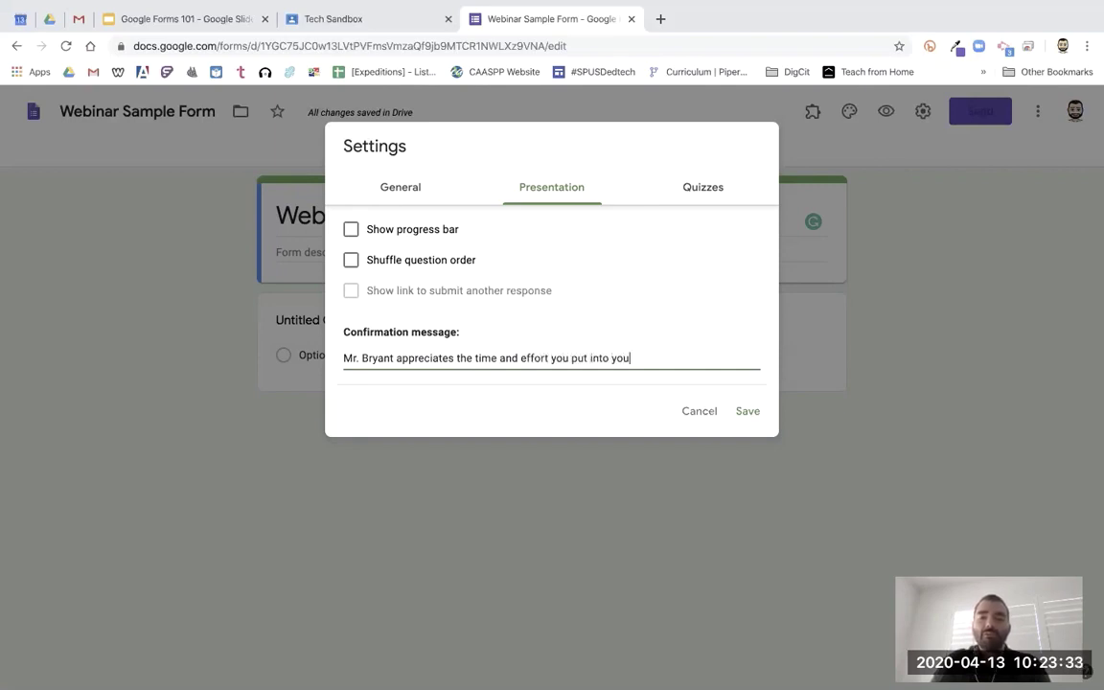
type("r Quiz. N")
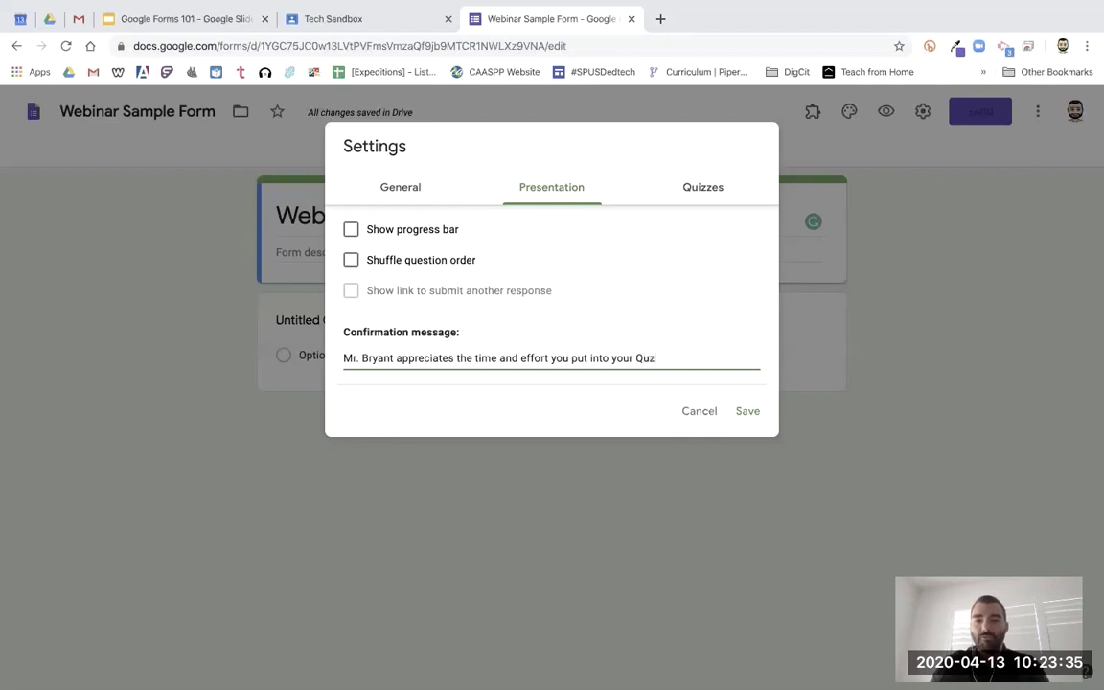
type("icce")
key("BackSpace")
key("BackSpace")
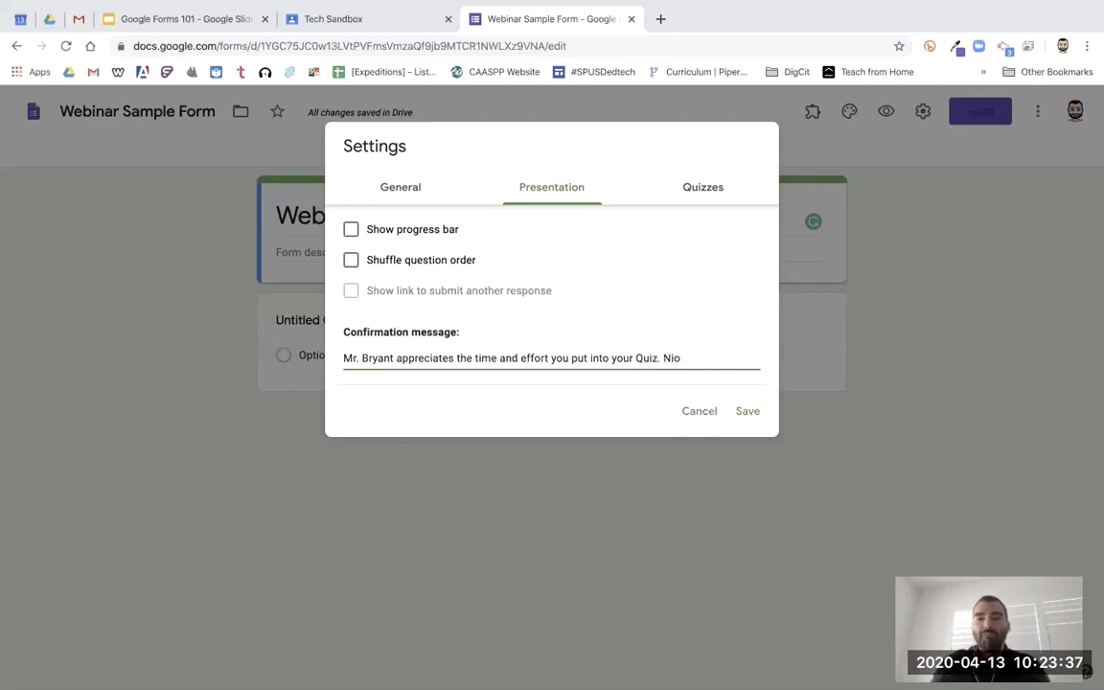
type("e work!")
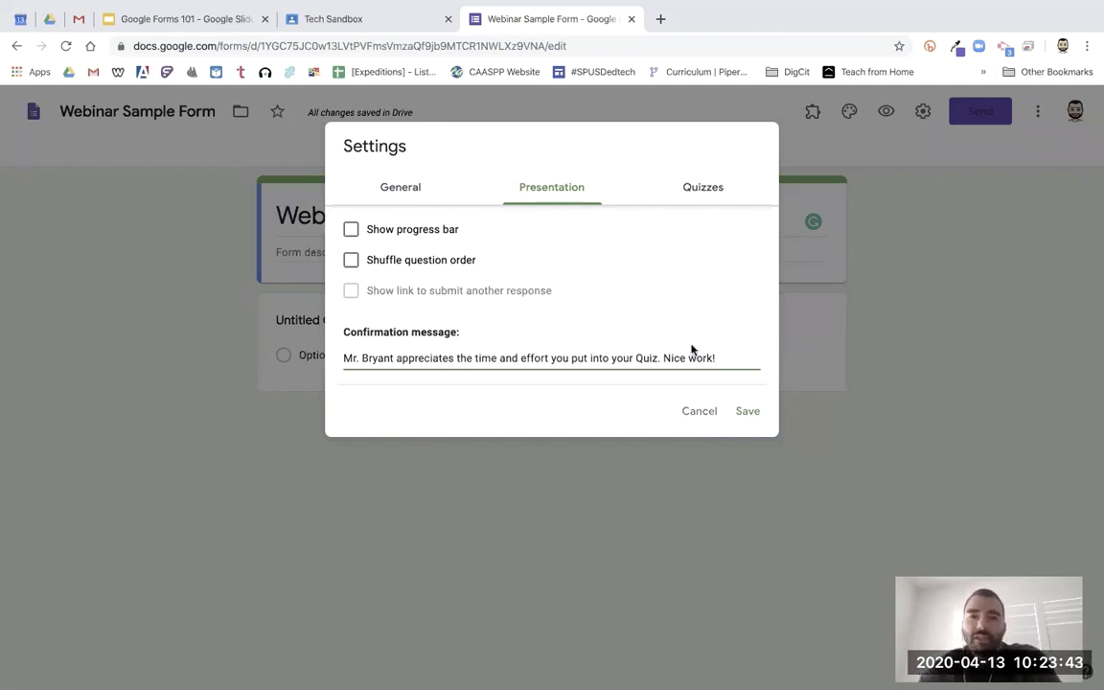
Step: Switch 'Make this a quiz' on and back off, then save the settings
left_click(718, 190)
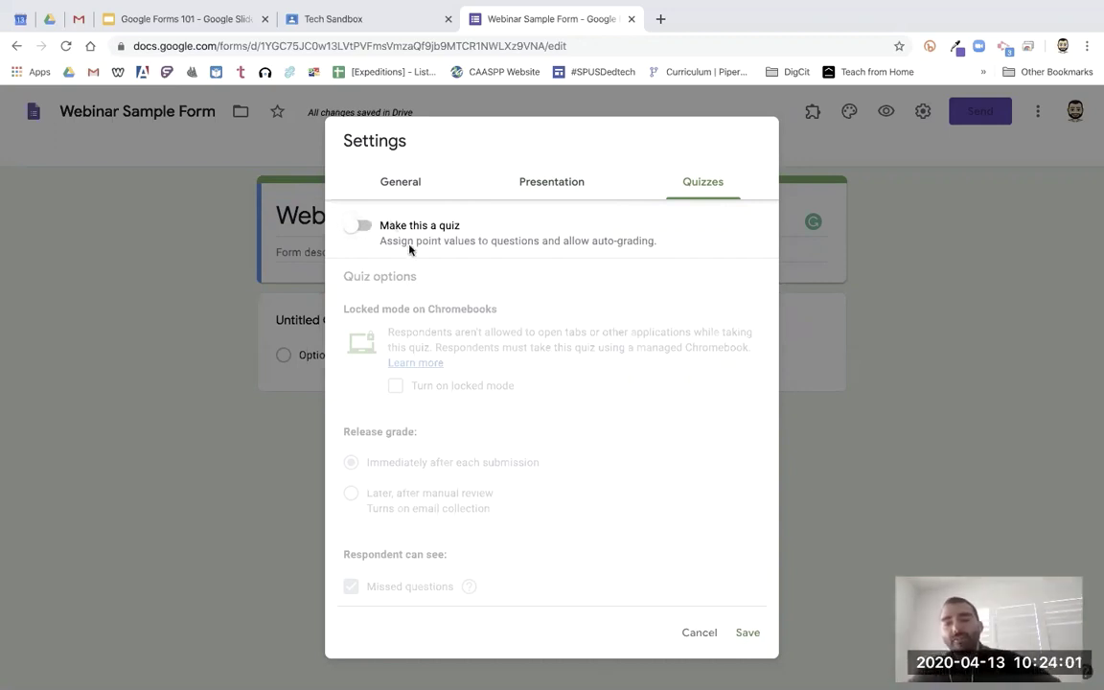
left_click(364, 226)
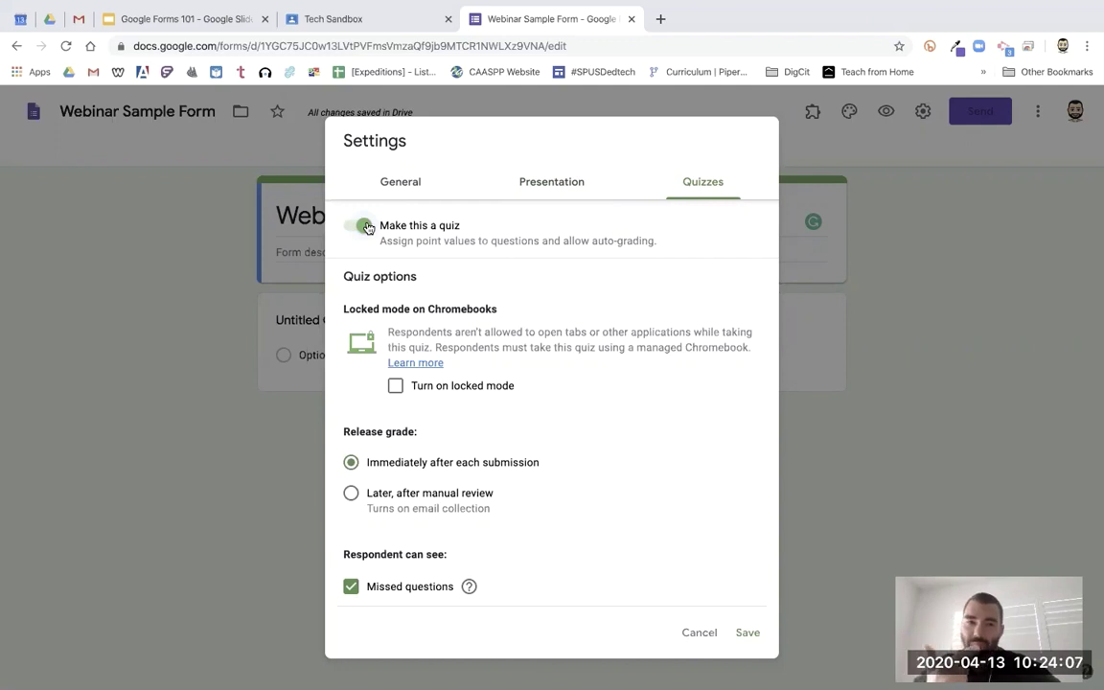
scroll(479, 230, "down", 2)
scroll(449, 232, "up", 2)
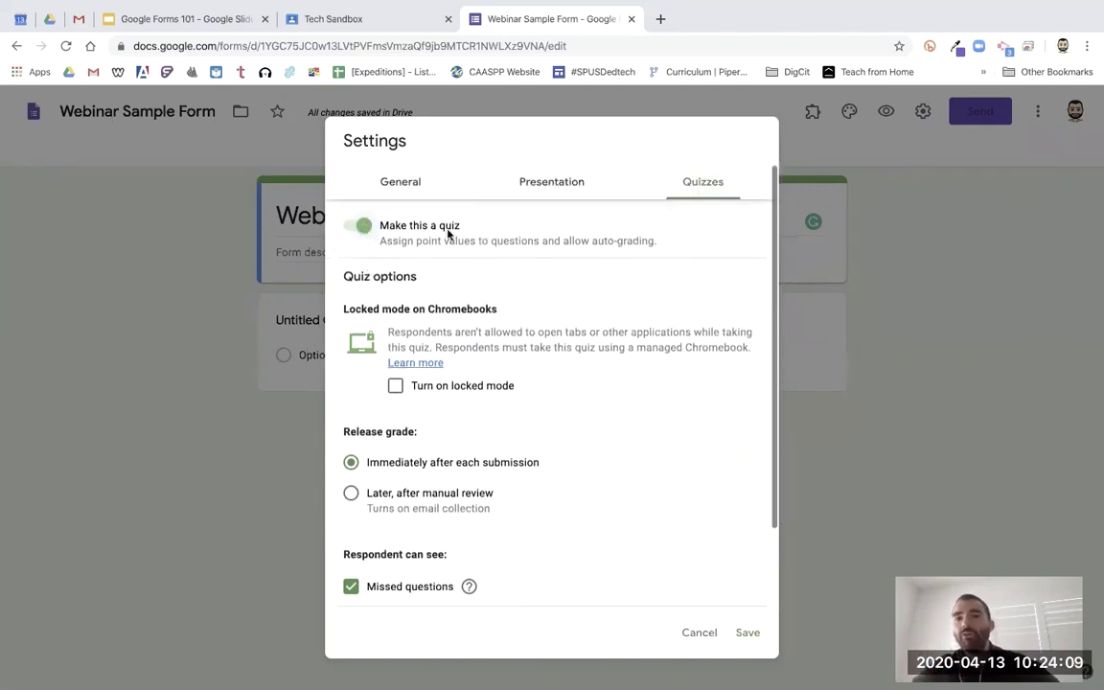
left_click(361, 228)
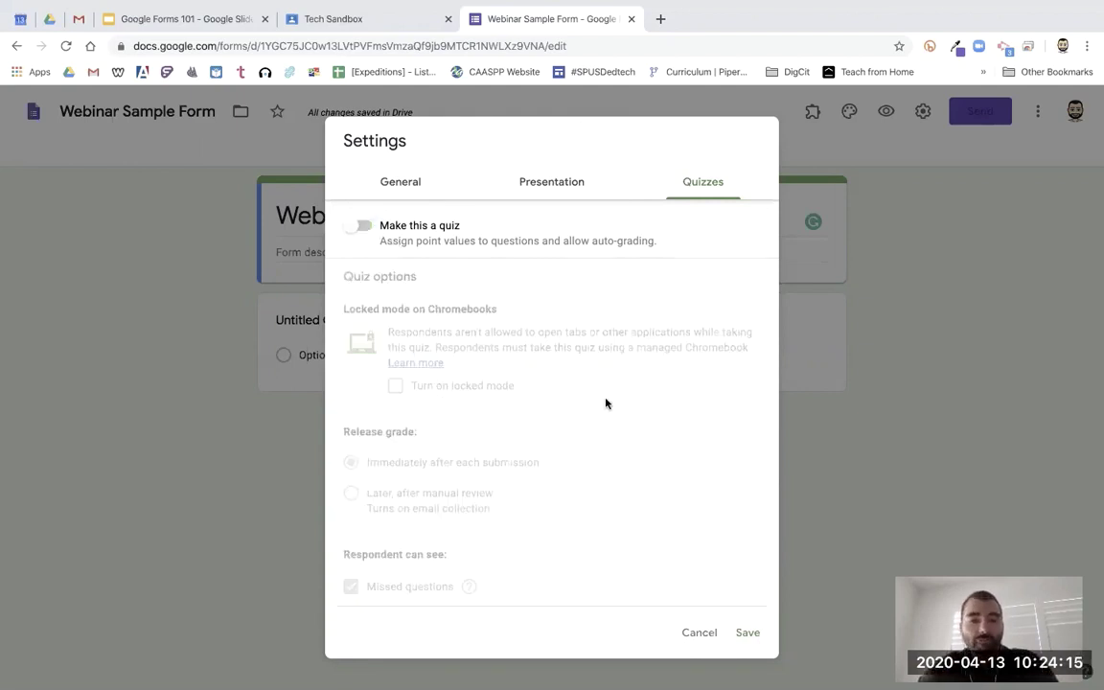
left_click(754, 641)
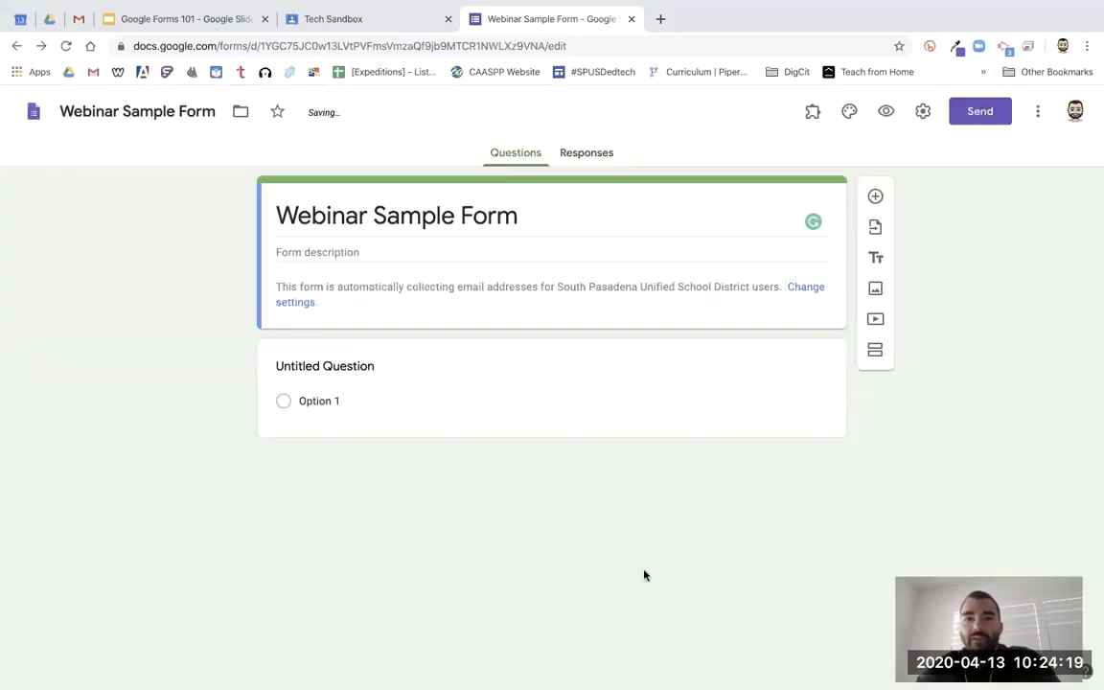
Step: Highlight the email-collection notice and the word 'Unified', then select the Untitled Question card
left_click_drag(273, 292, 778, 290)
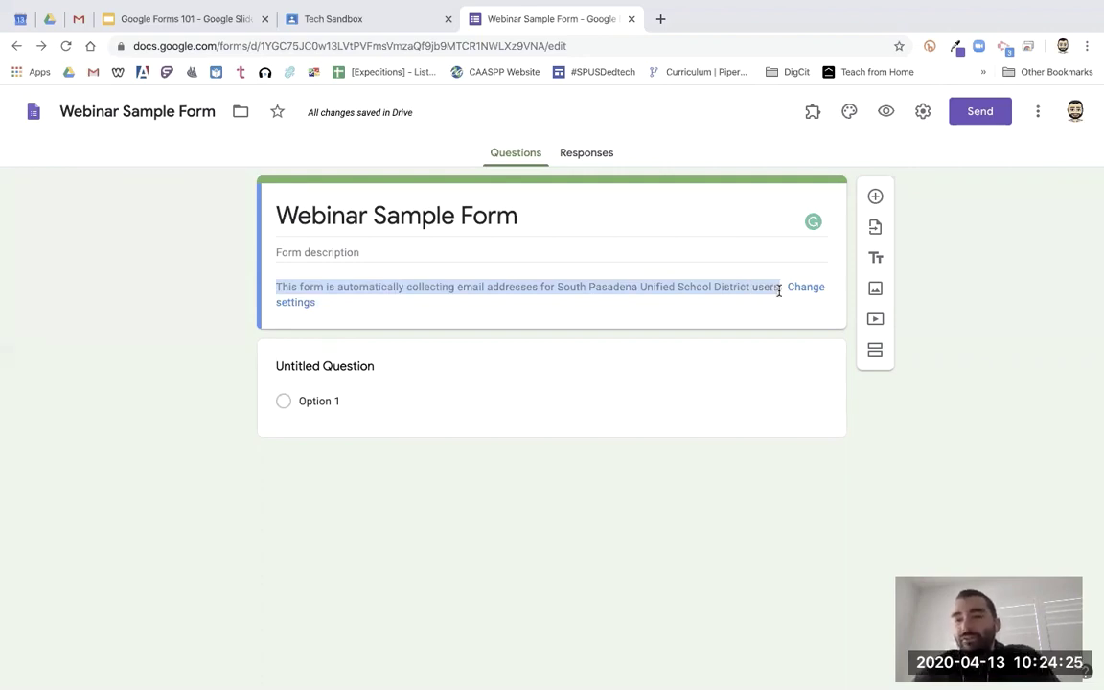
left_click(274, 290)
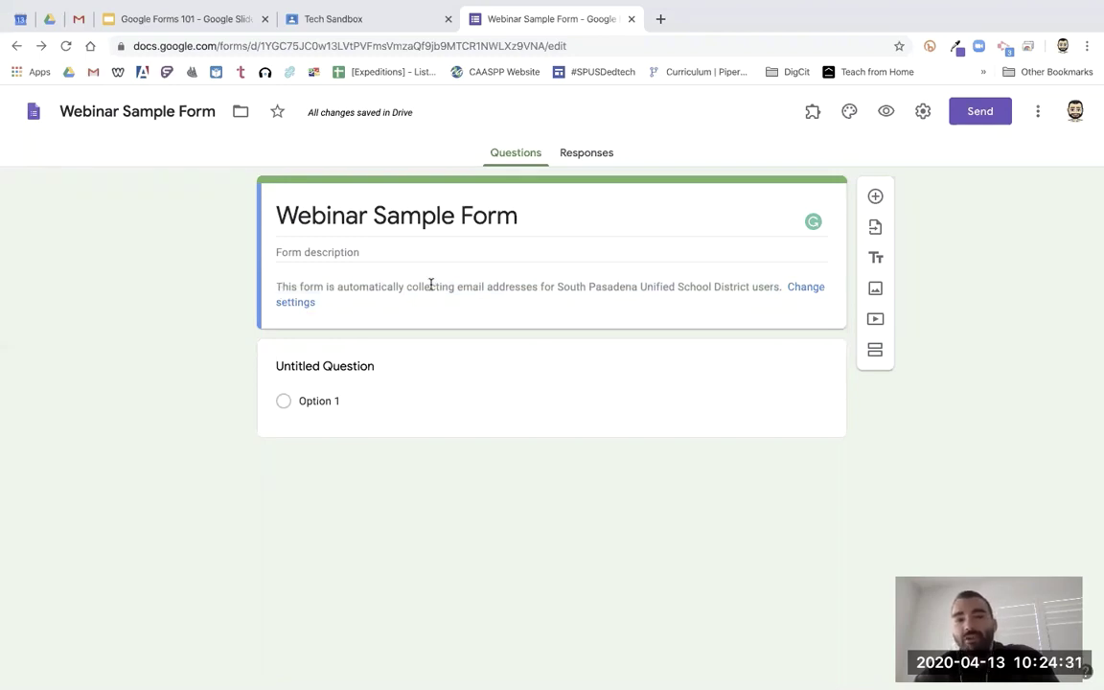
double_click(657, 287)
left_click(658, 286)
double_click(658, 287)
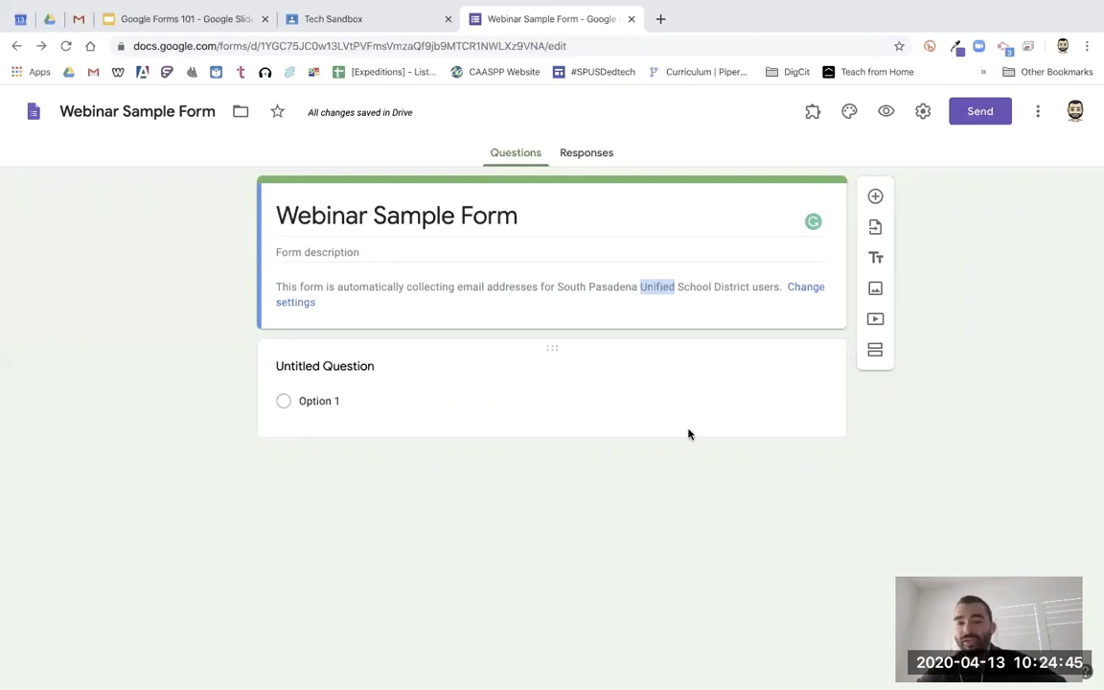
left_click(345, 368)
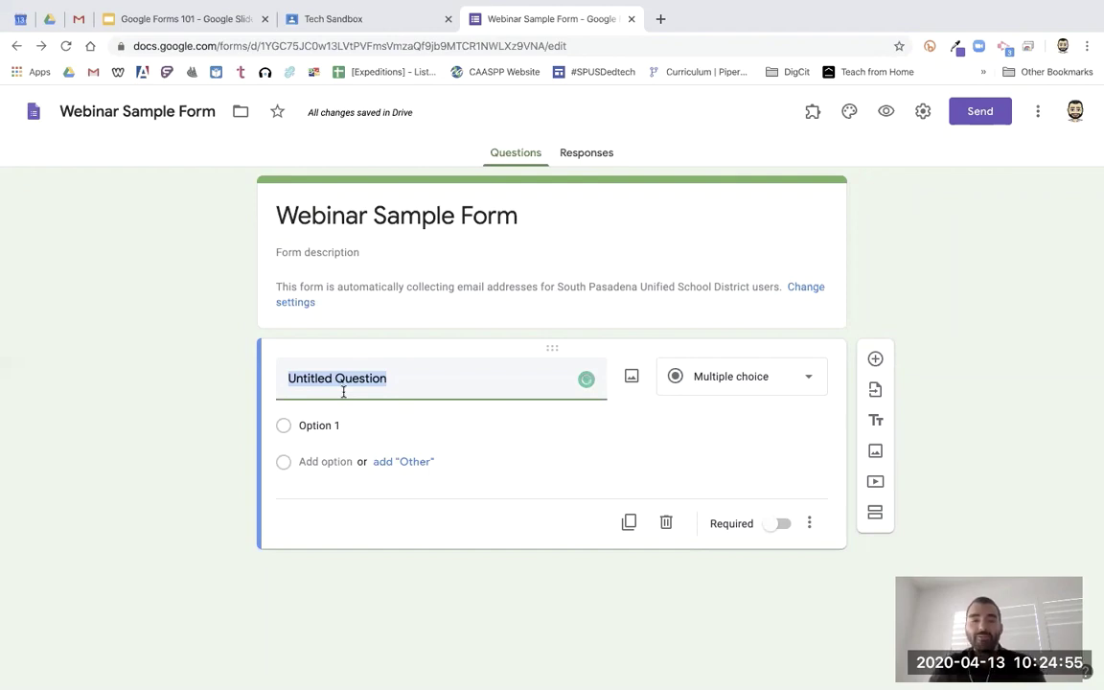
type("Your Name")
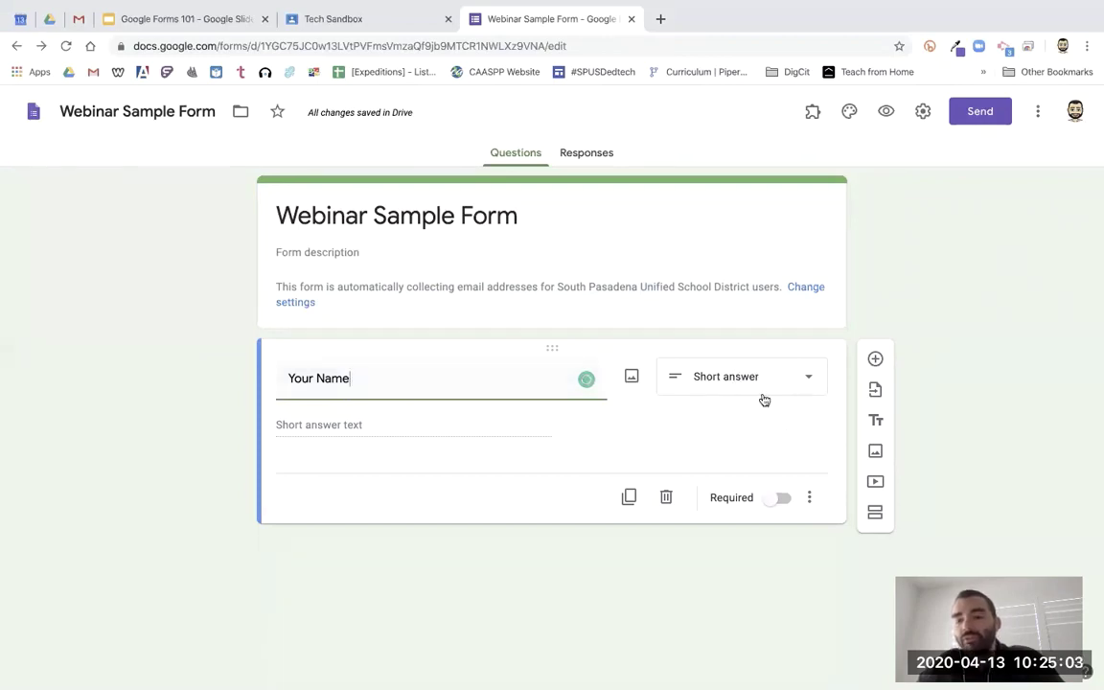
left_click(695, 386)
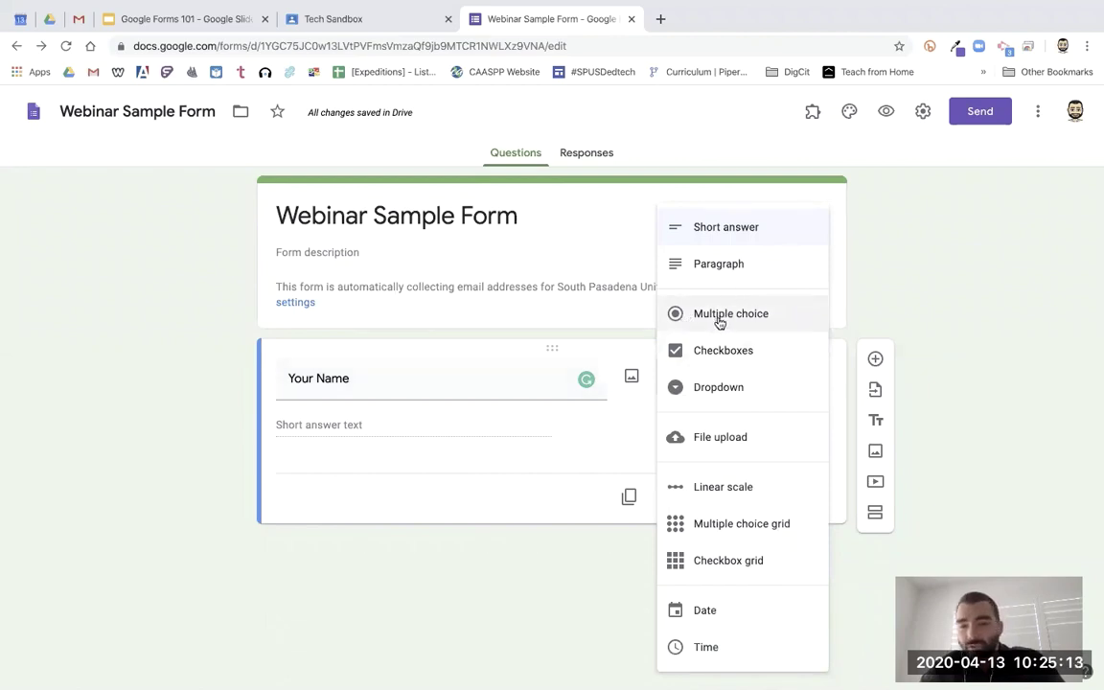
left_click(362, 381)
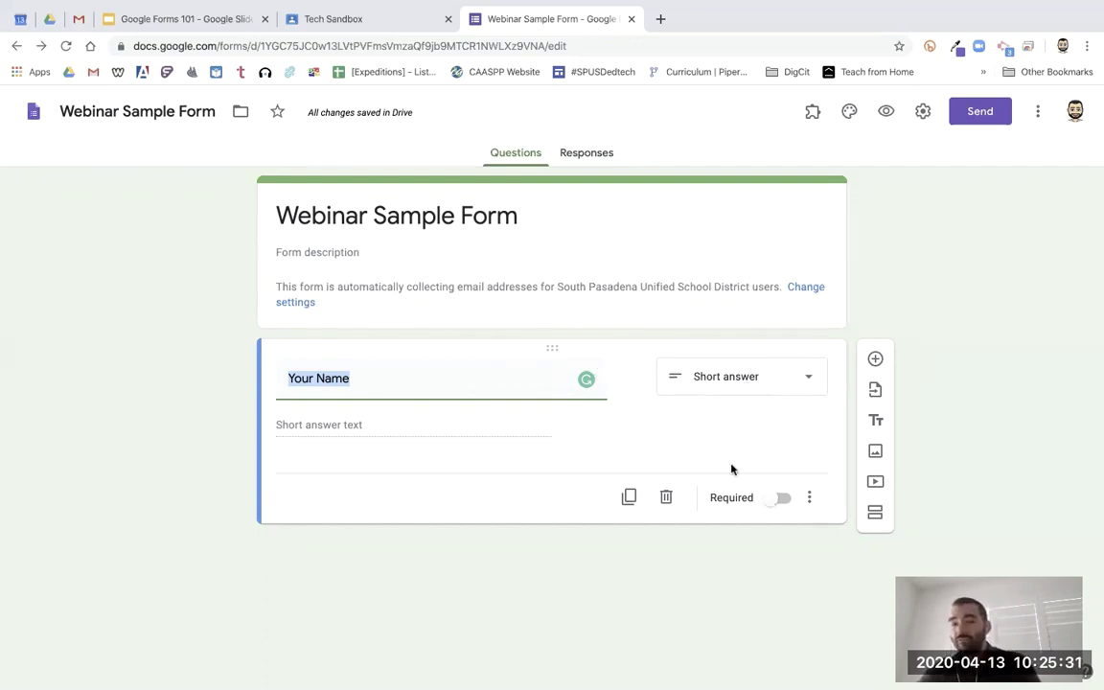
left_click(776, 500)
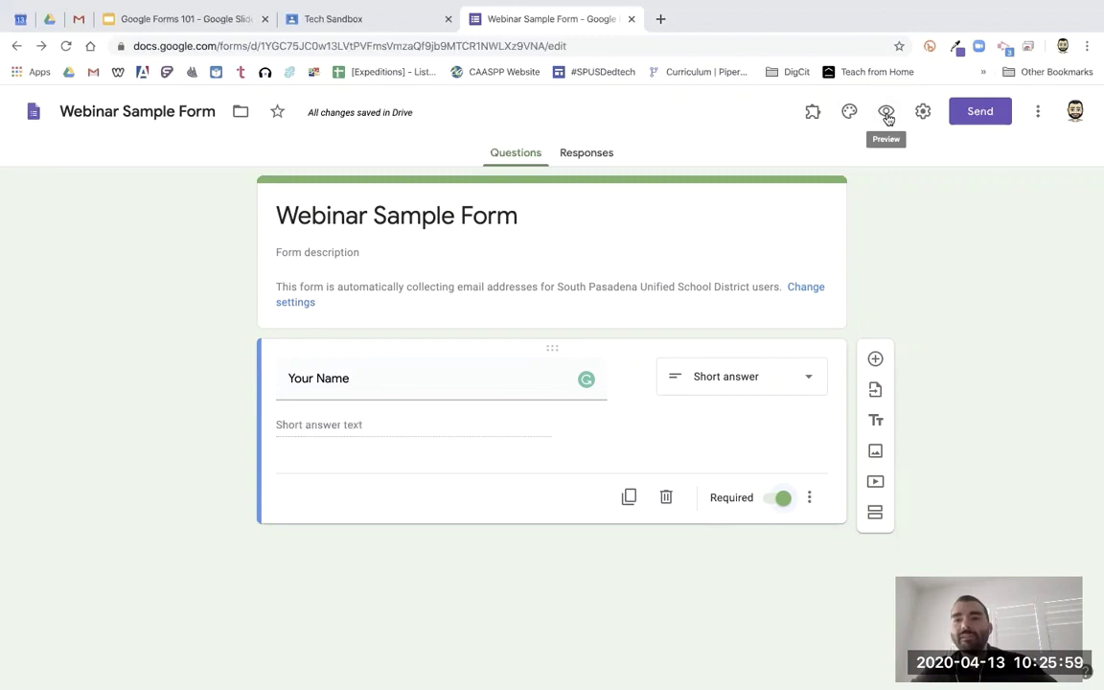
scroll(888, 117, "up", 3)
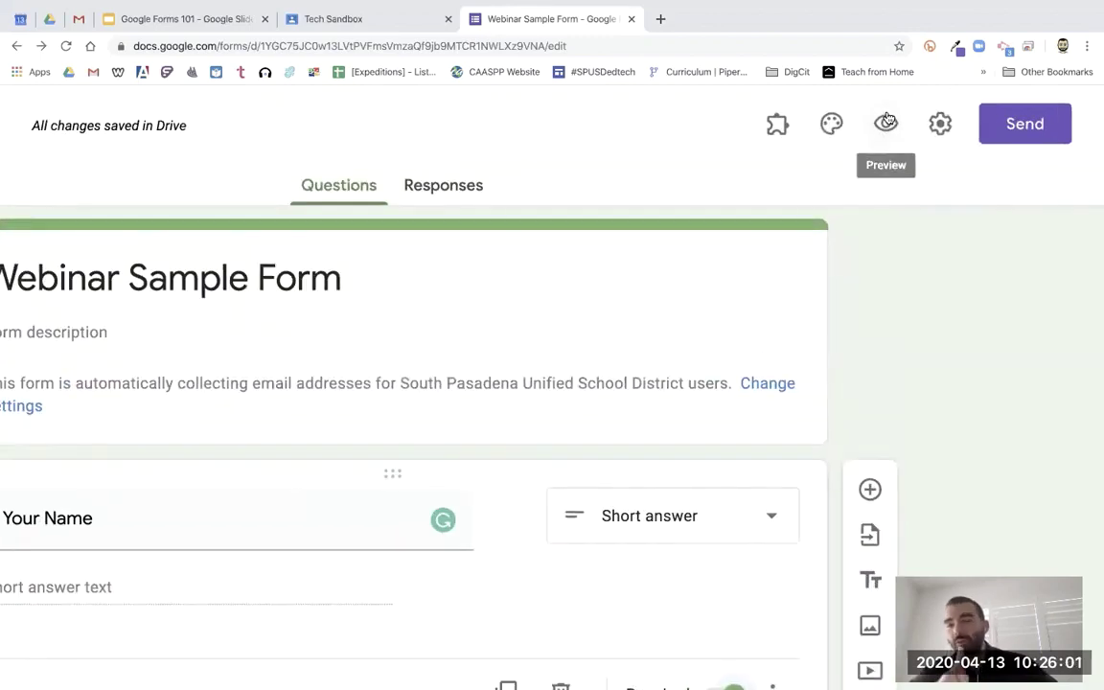
scroll(889, 119, "down", 3)
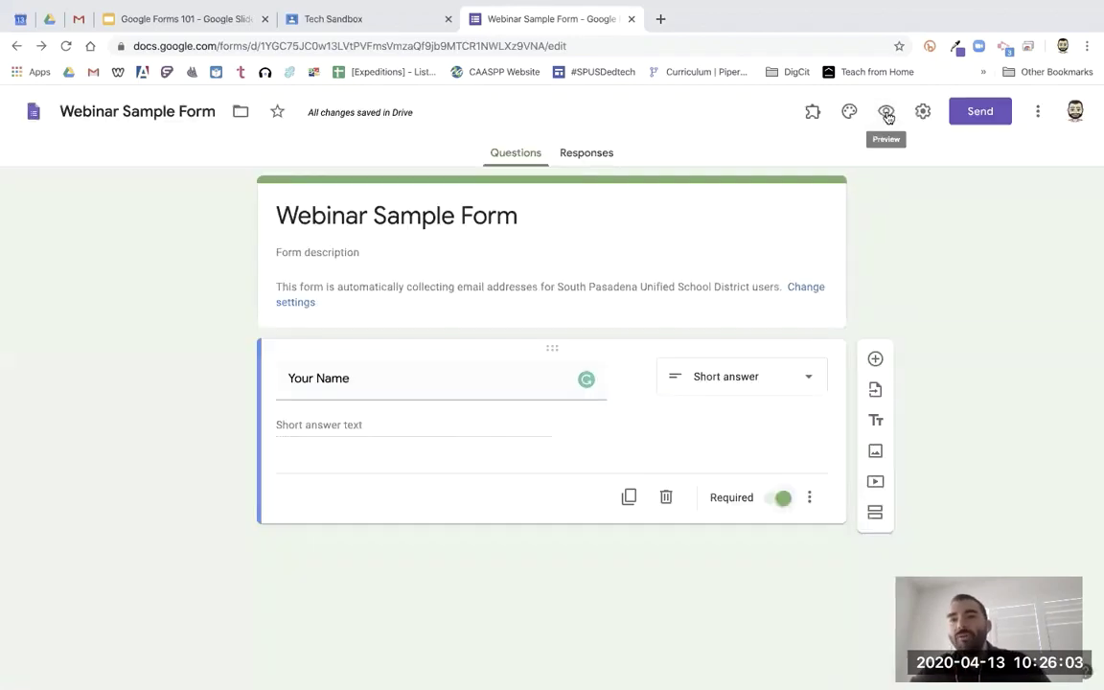
left_click(886, 113)
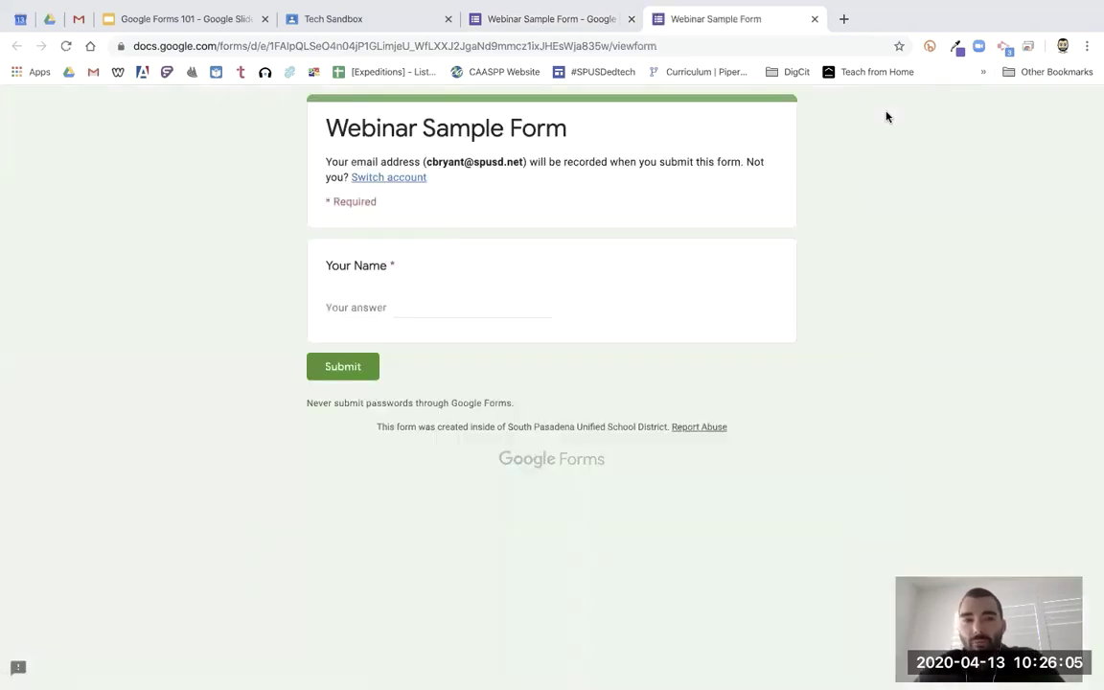
left_click(408, 311)
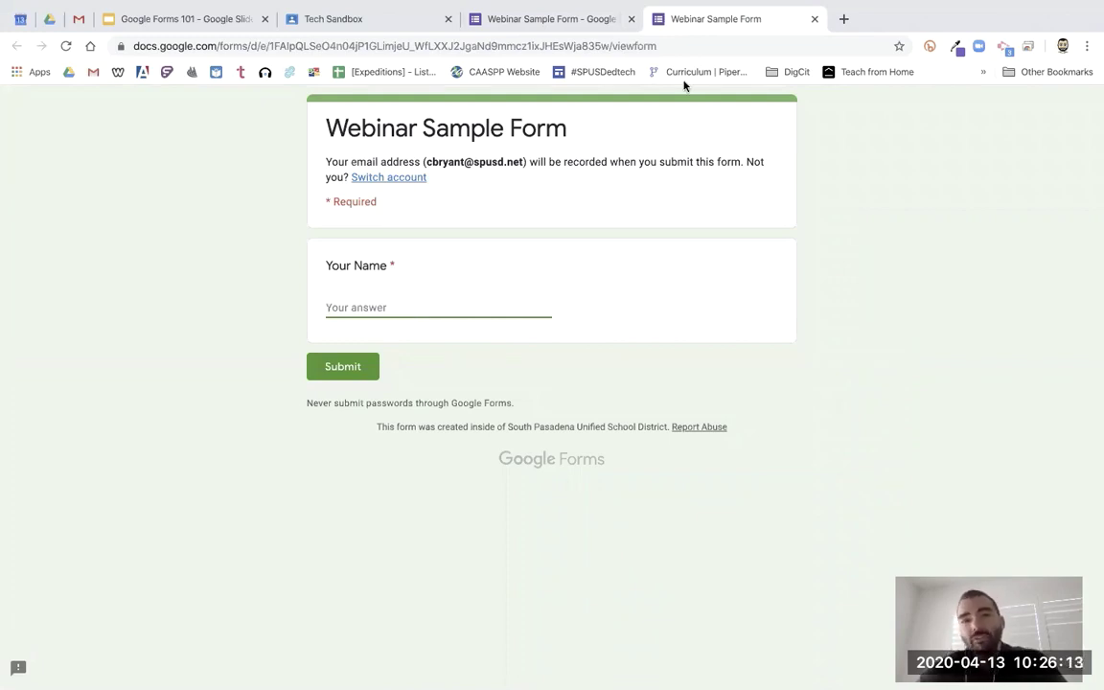
left_click(814, 20)
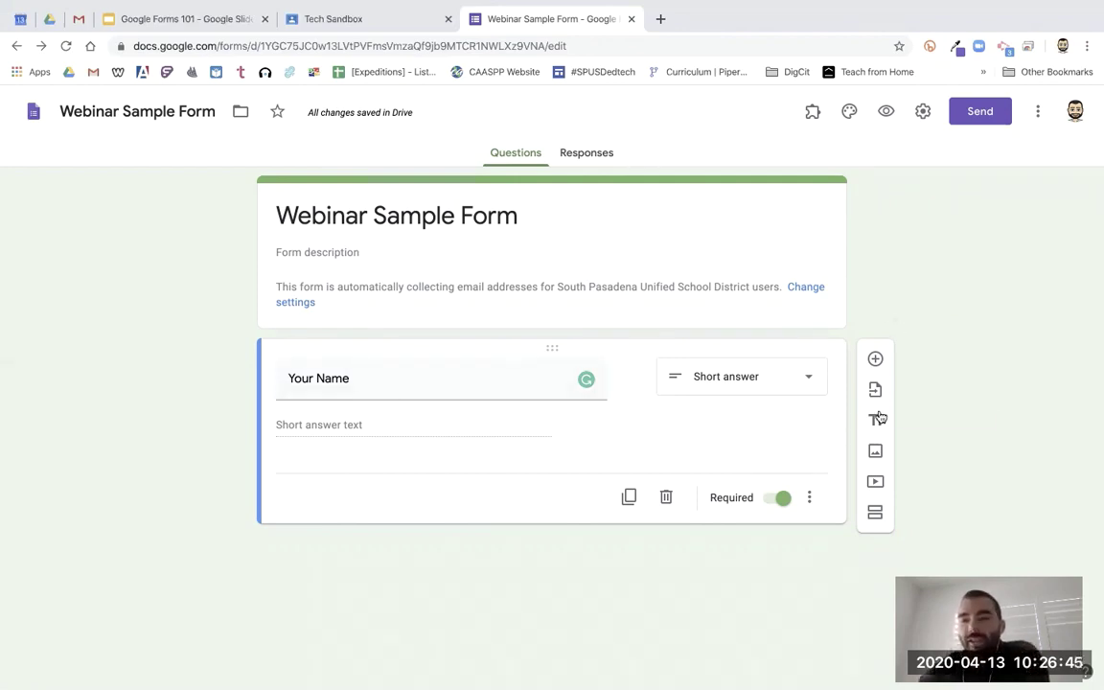
Step: Add a multiple-choice question titled '2 + 2 =' with first answer choice 2
scroll(872, 412, "down", 1)
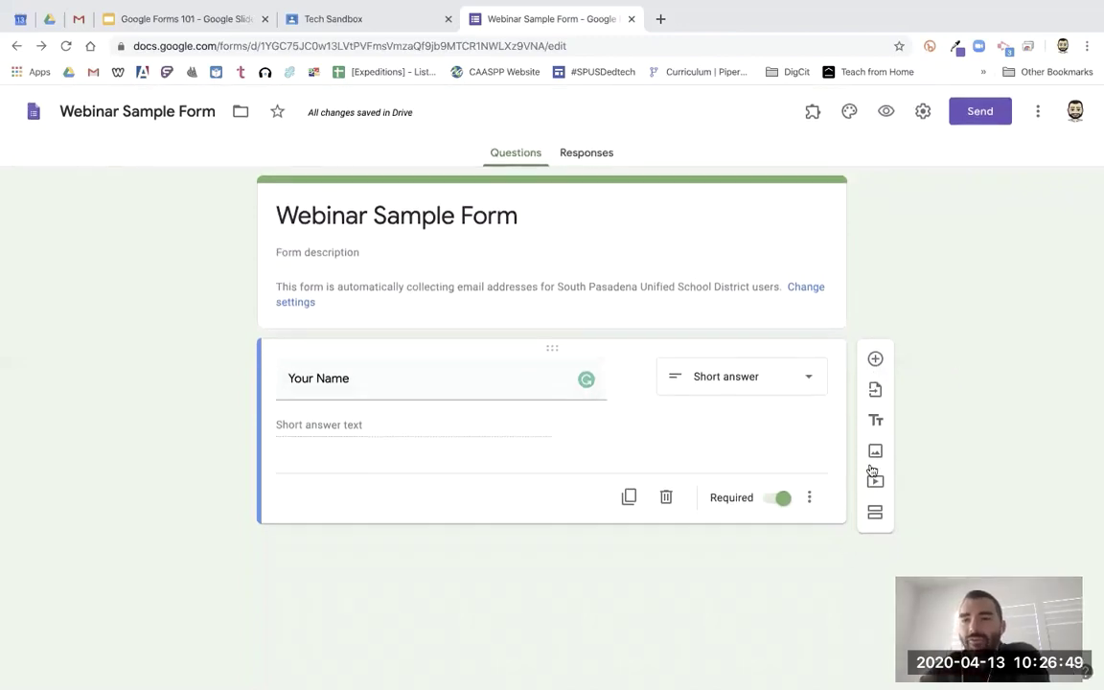
left_click(876, 360)
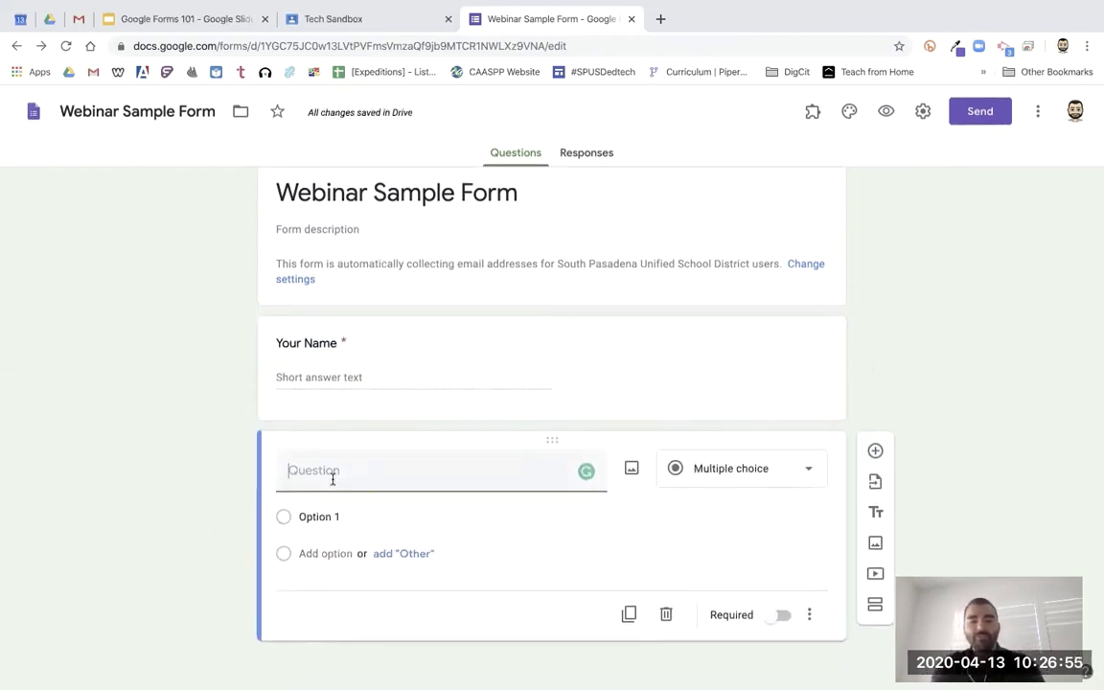
type("2 + 2 =")
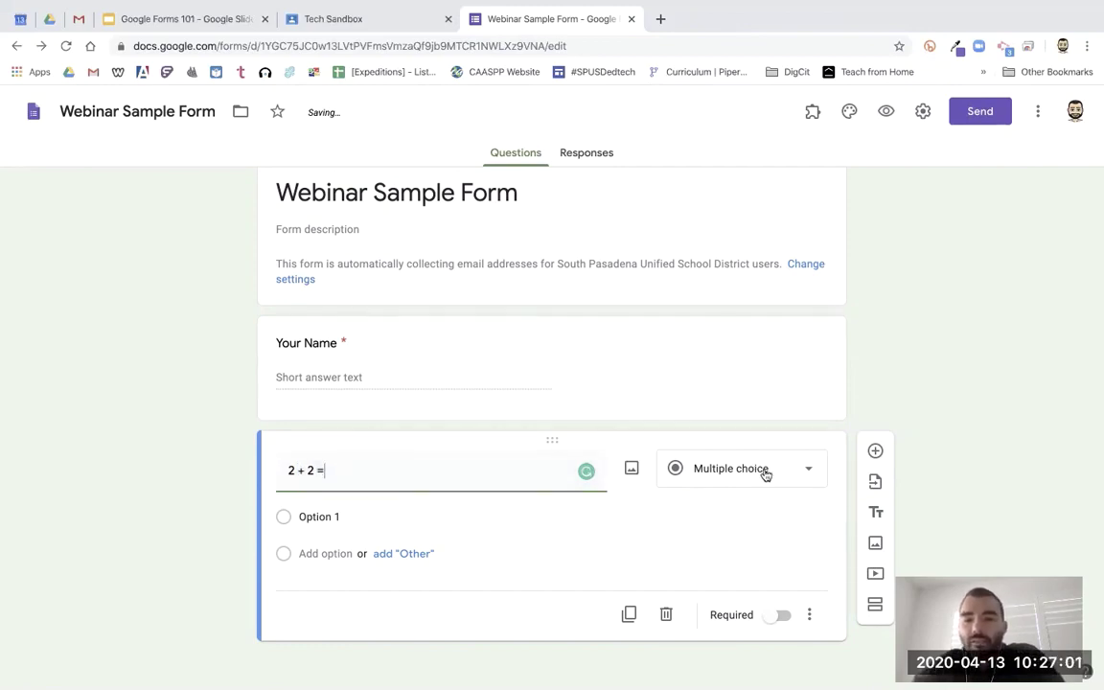
left_click(334, 517)
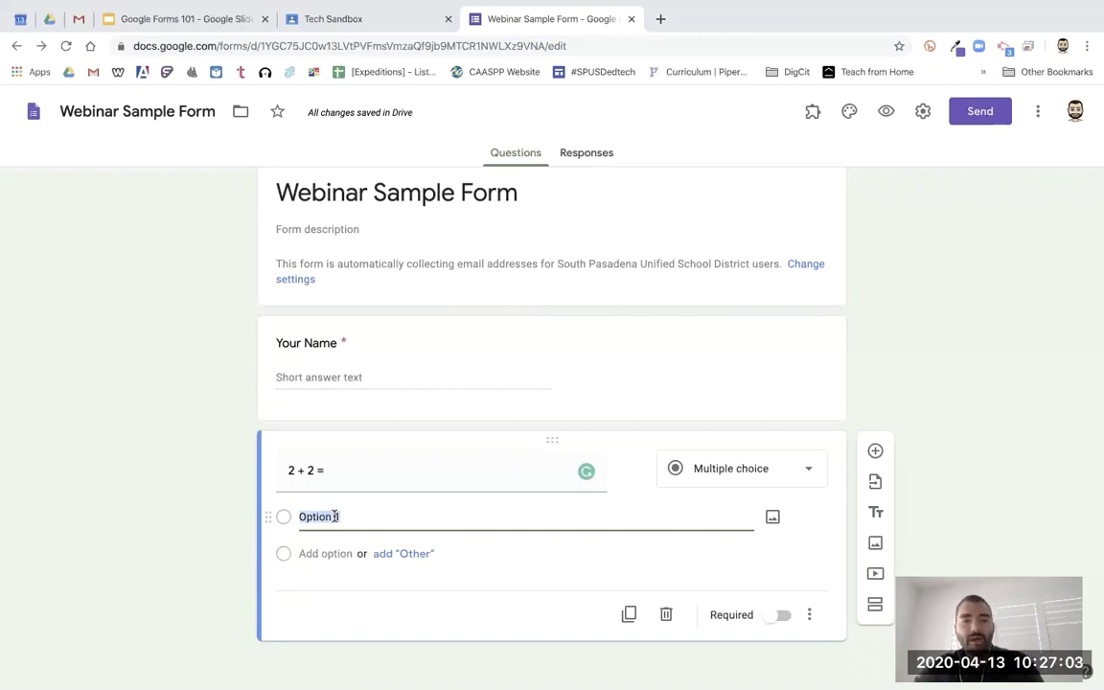
type("2")
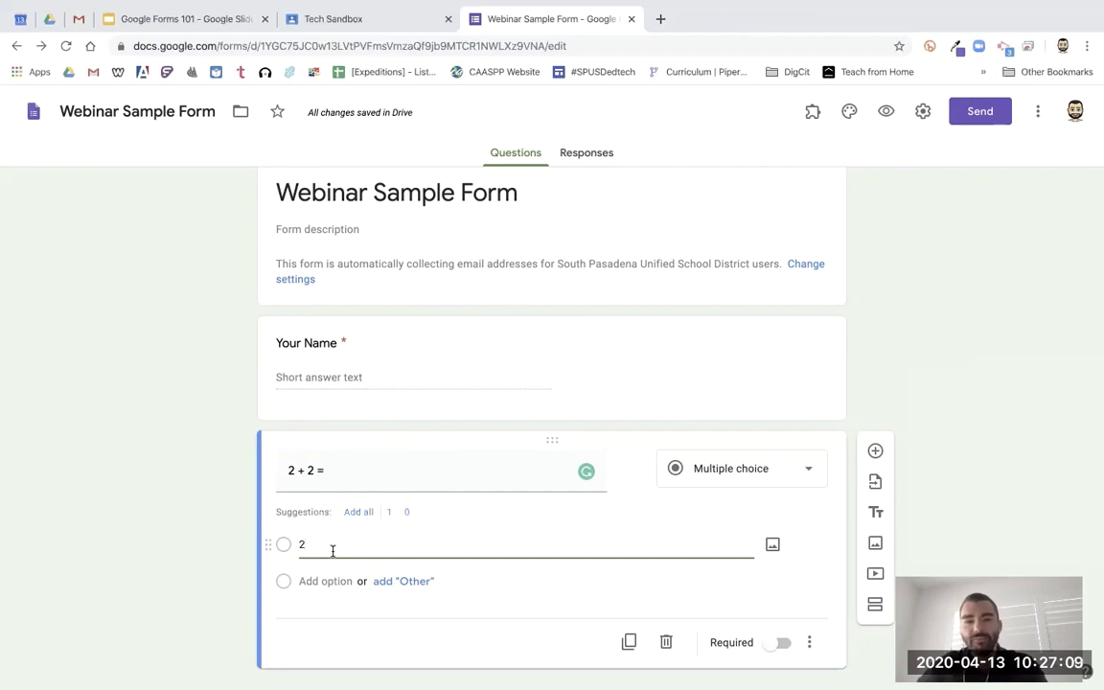
Step: Add answer choices 3, 4 and 5, and mark the question required
key("Return")
type("w")
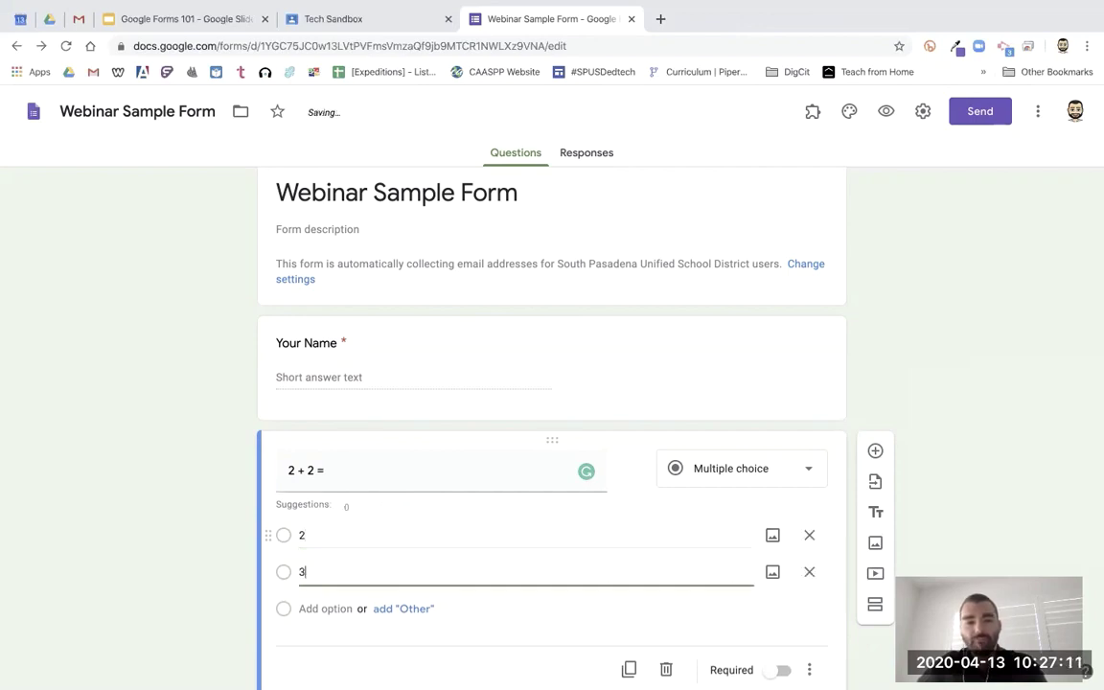
key("Return")
type("0")
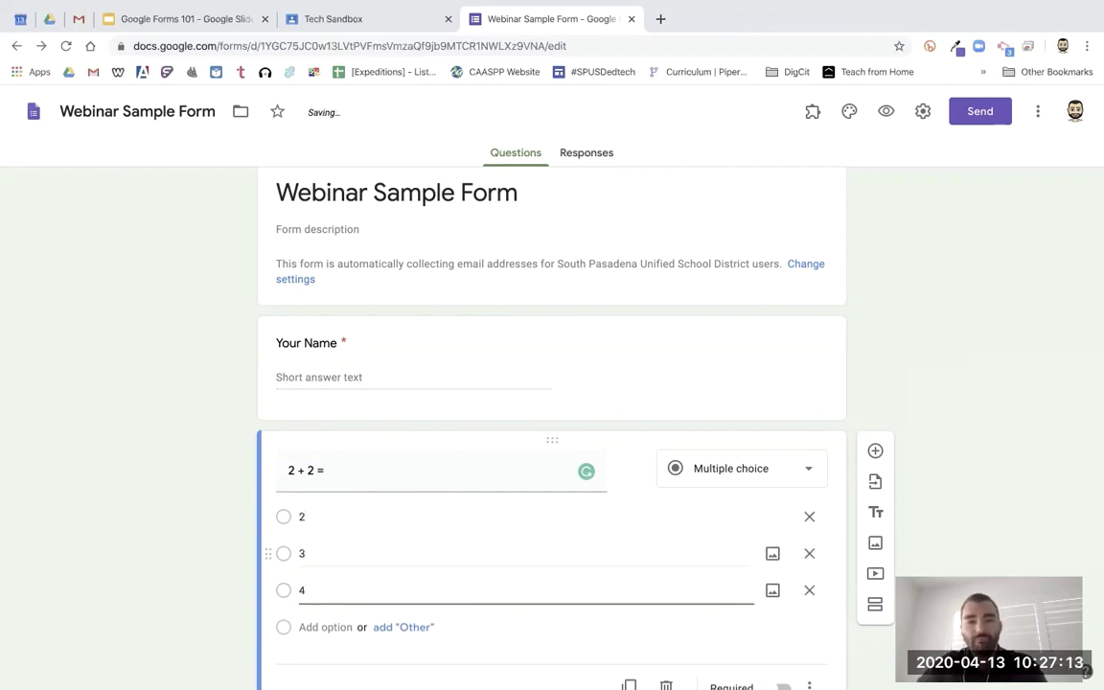
key("Return")
type("5")
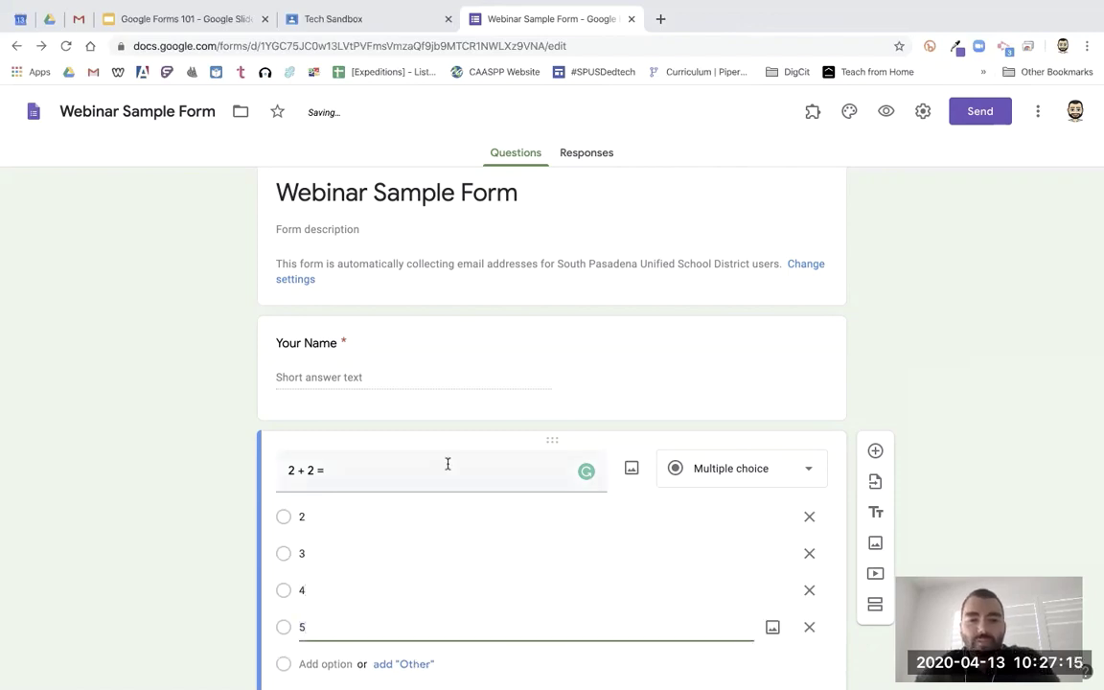
scroll(446, 467, "down", 2)
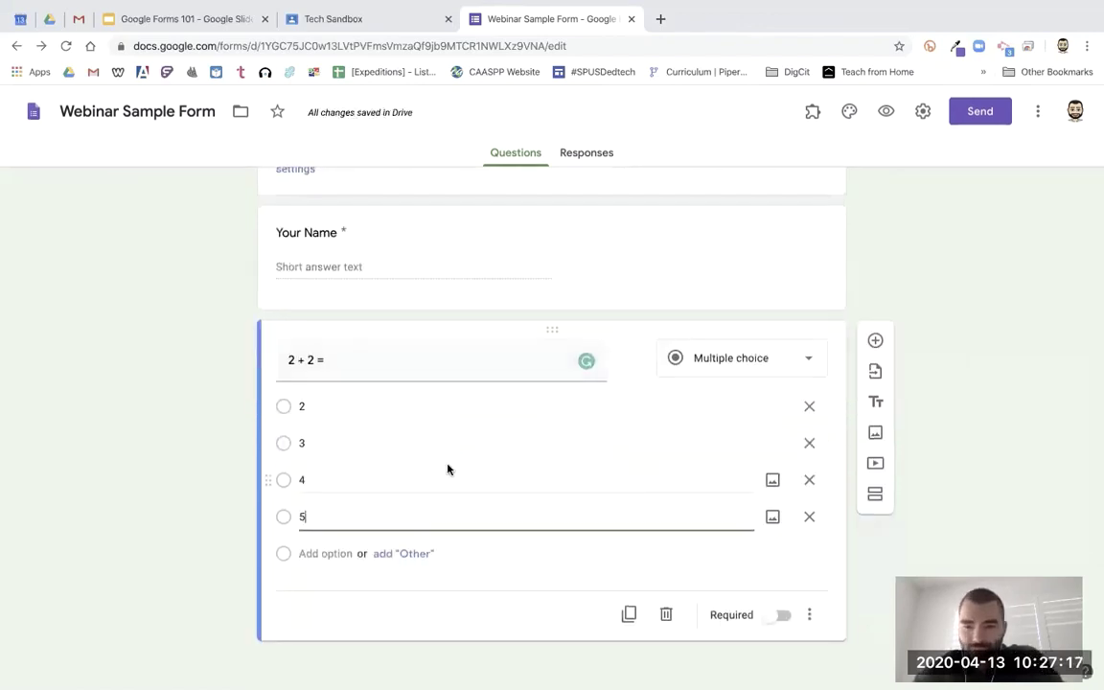
left_click(779, 618)
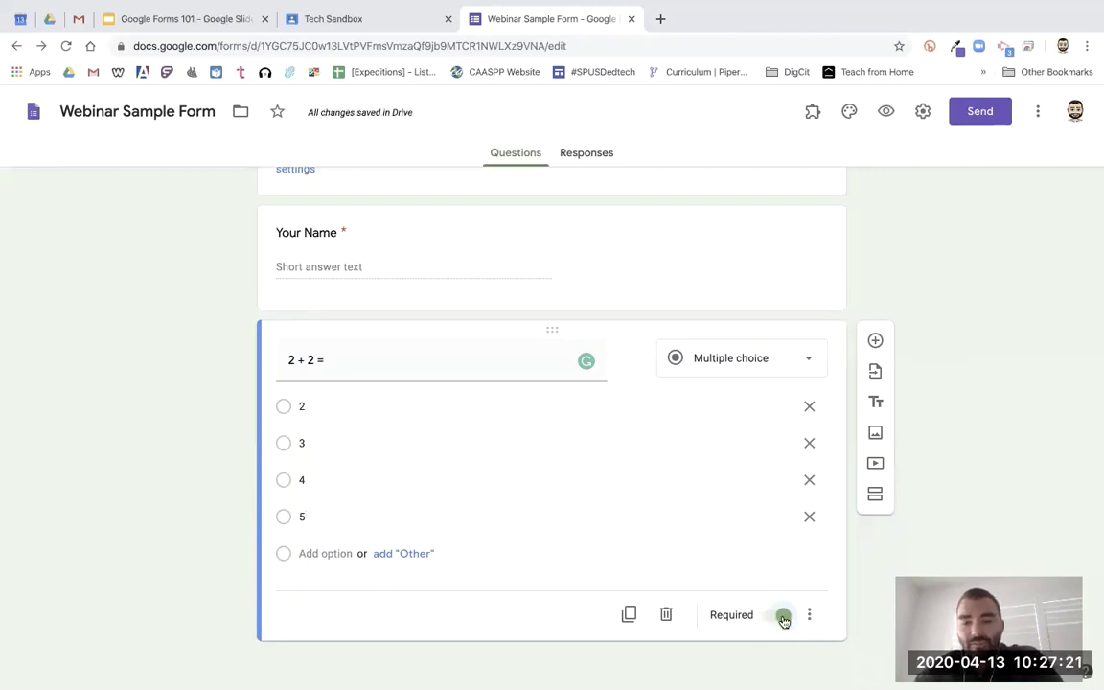
Step: In the form preview, choose 4 as the answer to '2 + 2 ='
left_click(887, 113)
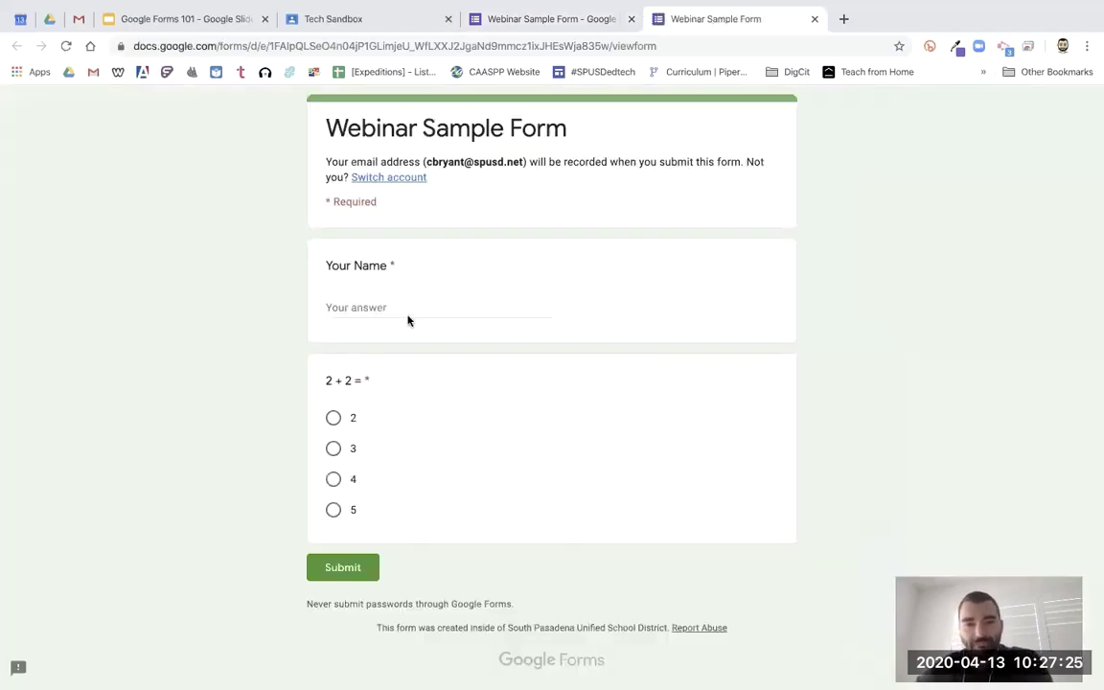
left_click(379, 305)
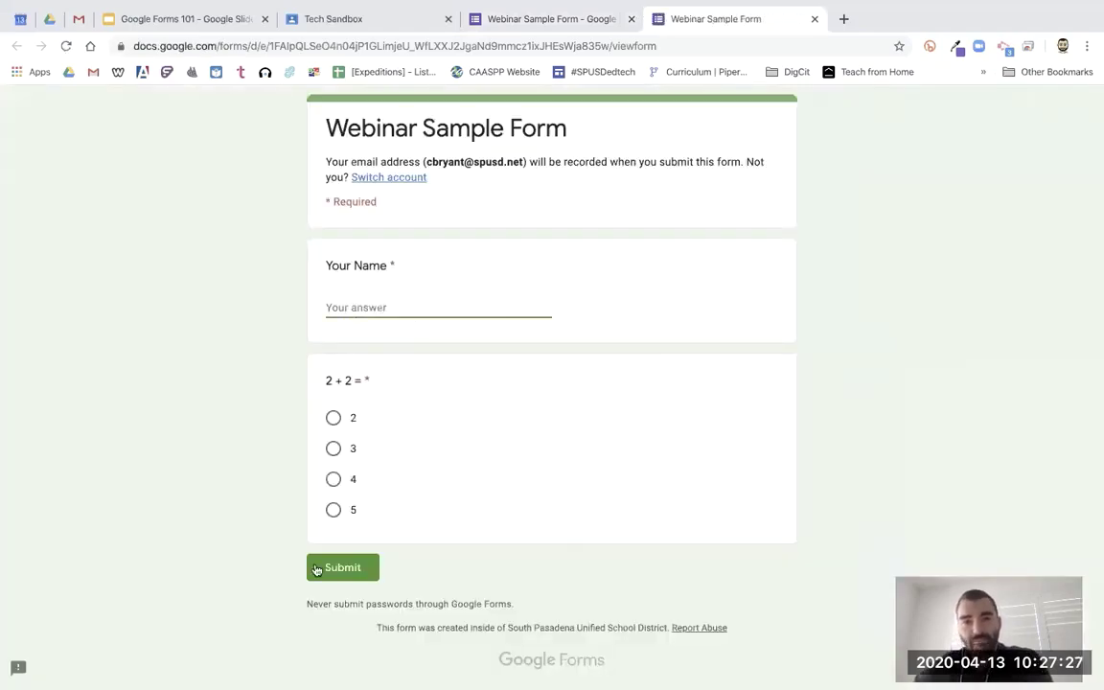
left_click(333, 418)
left_click(333, 468)
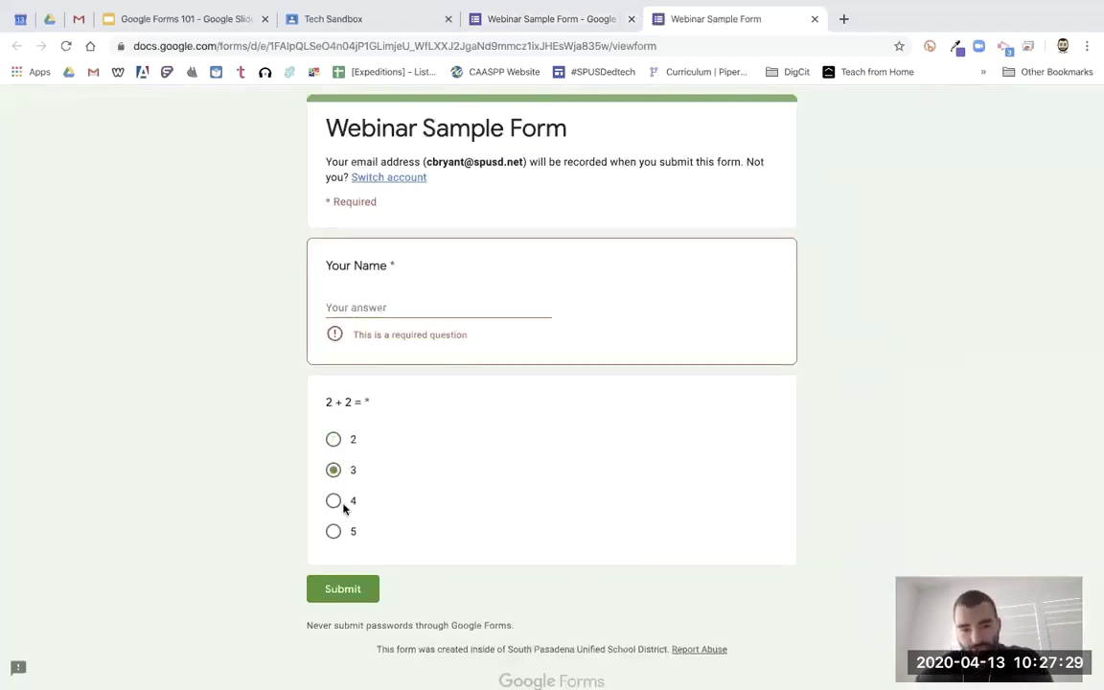
left_click(335, 527)
left_click(333, 500)
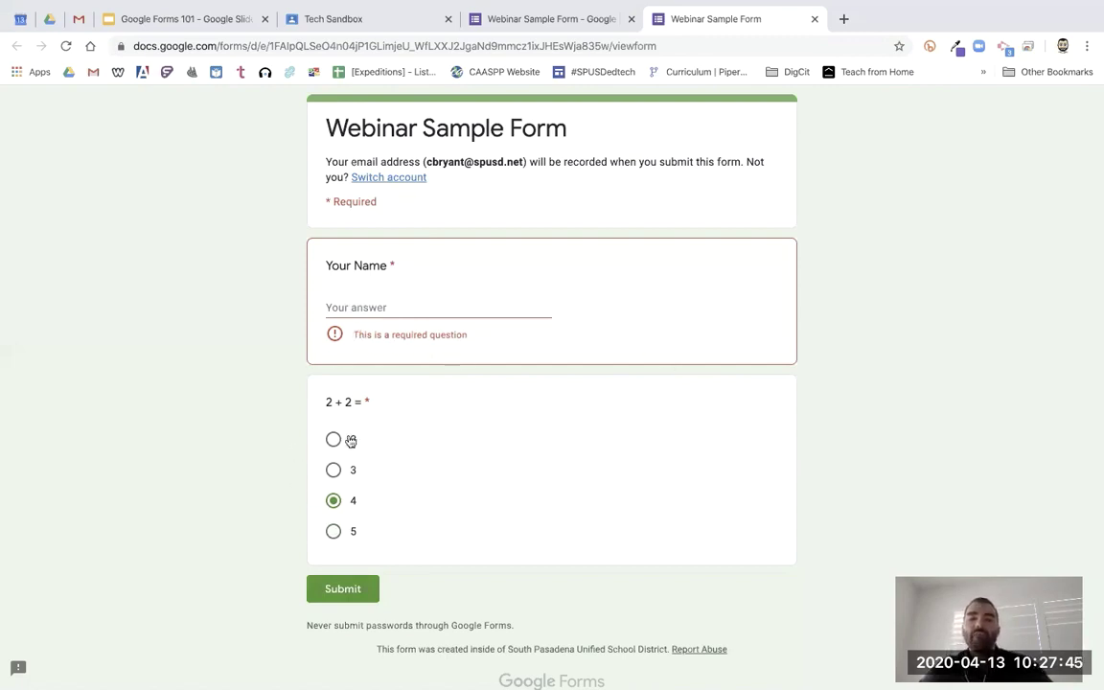
Step: Enter a respondent name in Your Name and submit the test response
left_click(362, 308)
type("Chad")
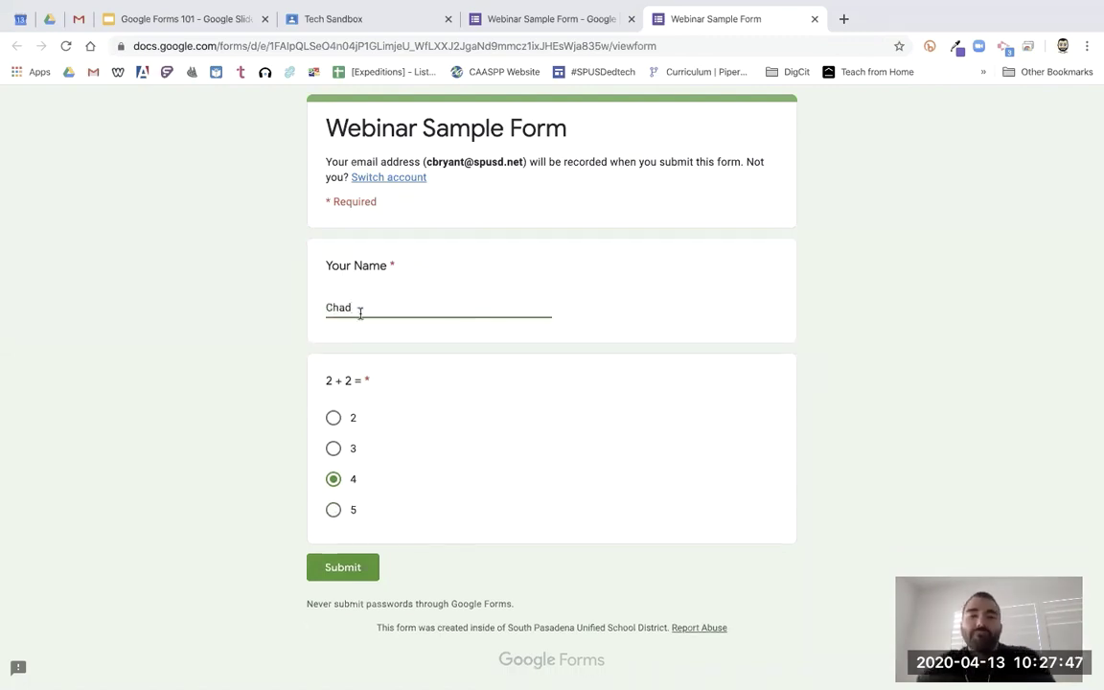
left_click(344, 569)
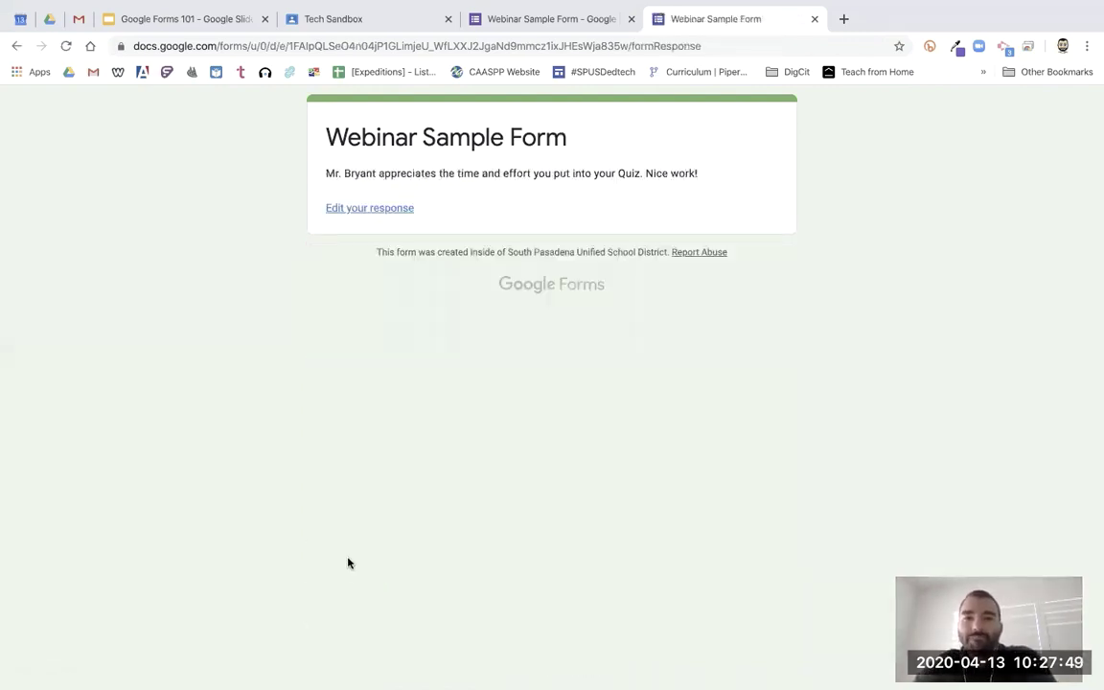
Step: Close the confirmation tab and add a blank multiple-choice question below '2 + 2 ='
left_click(814, 19)
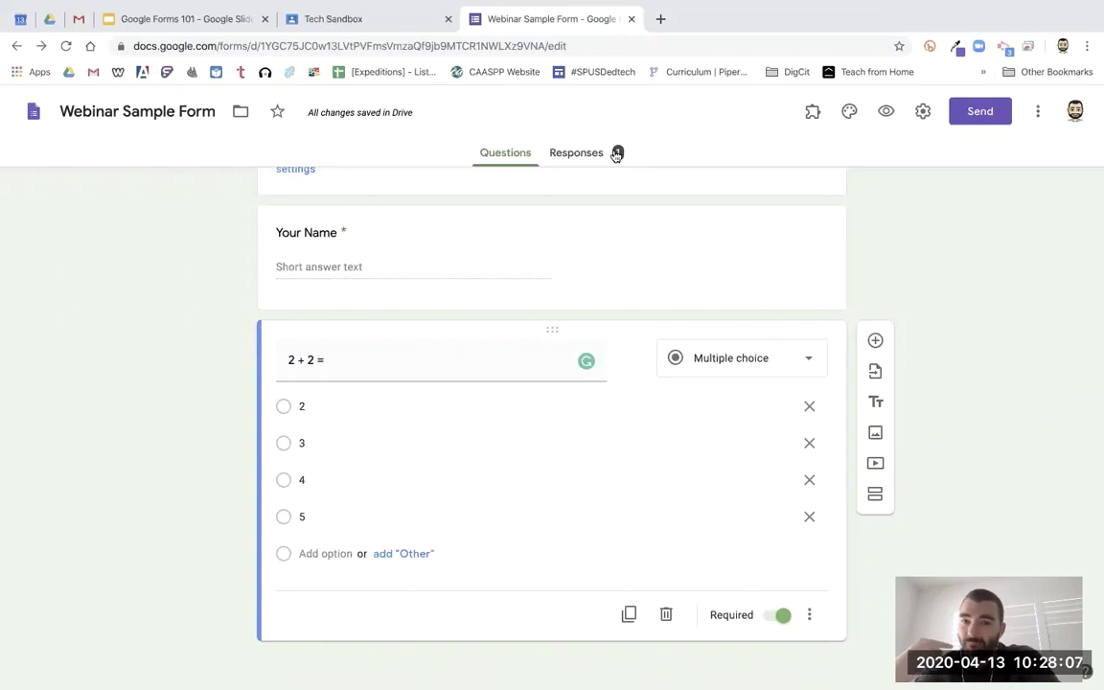
scroll(589, 297, "up", 2)
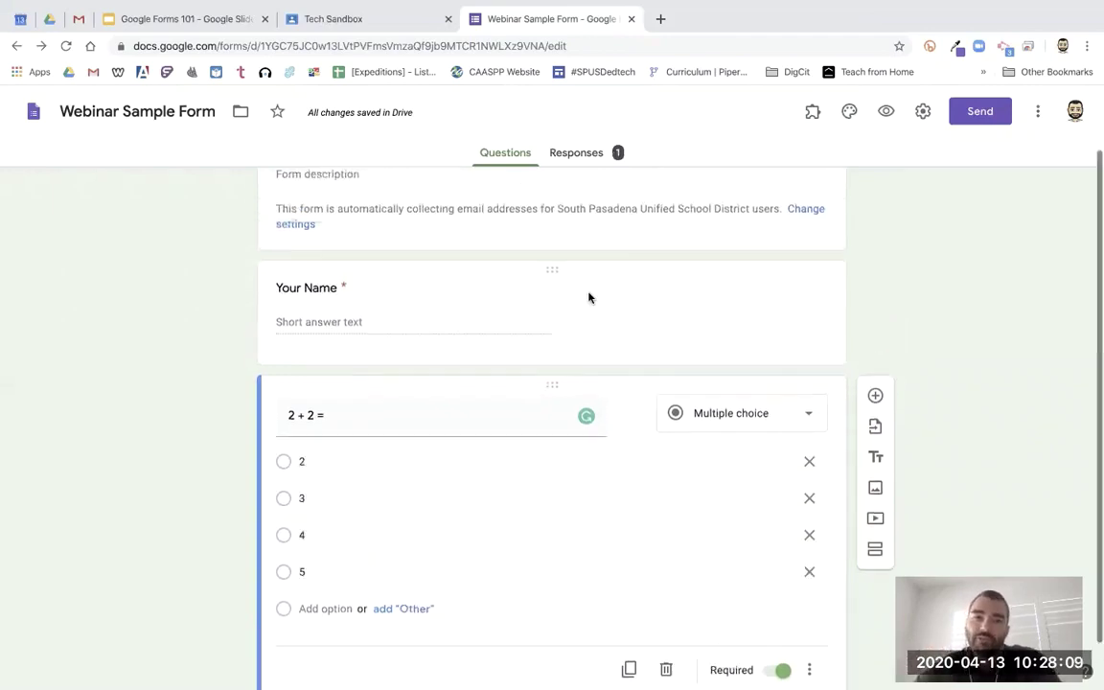
scroll(589, 297, "down", 2)
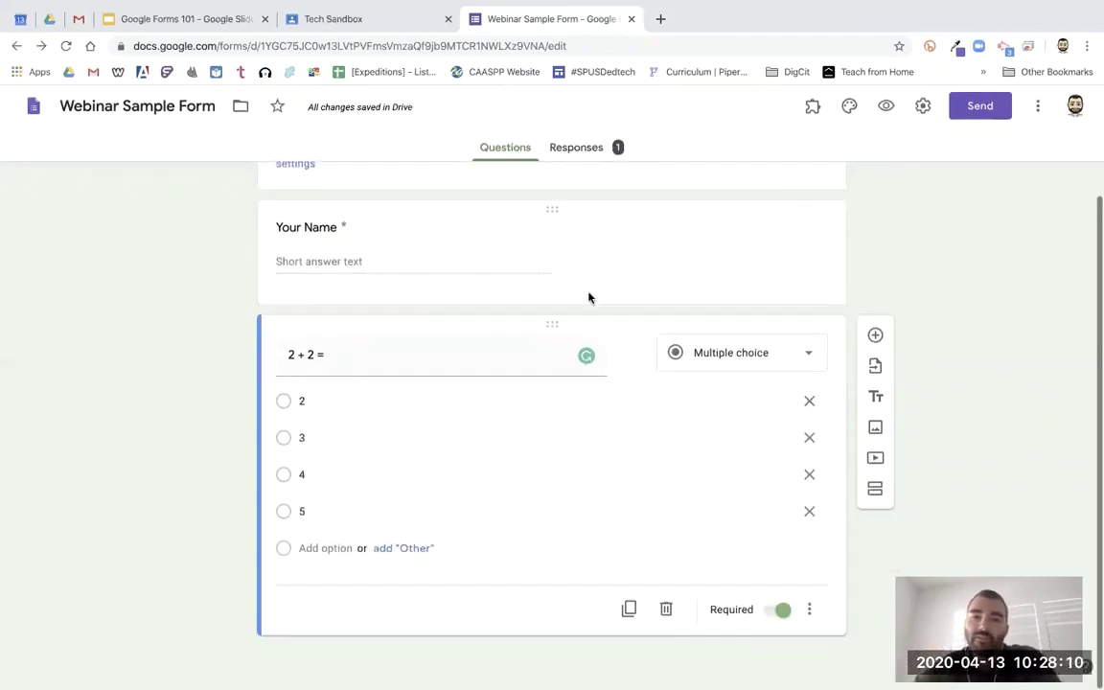
left_click(876, 338)
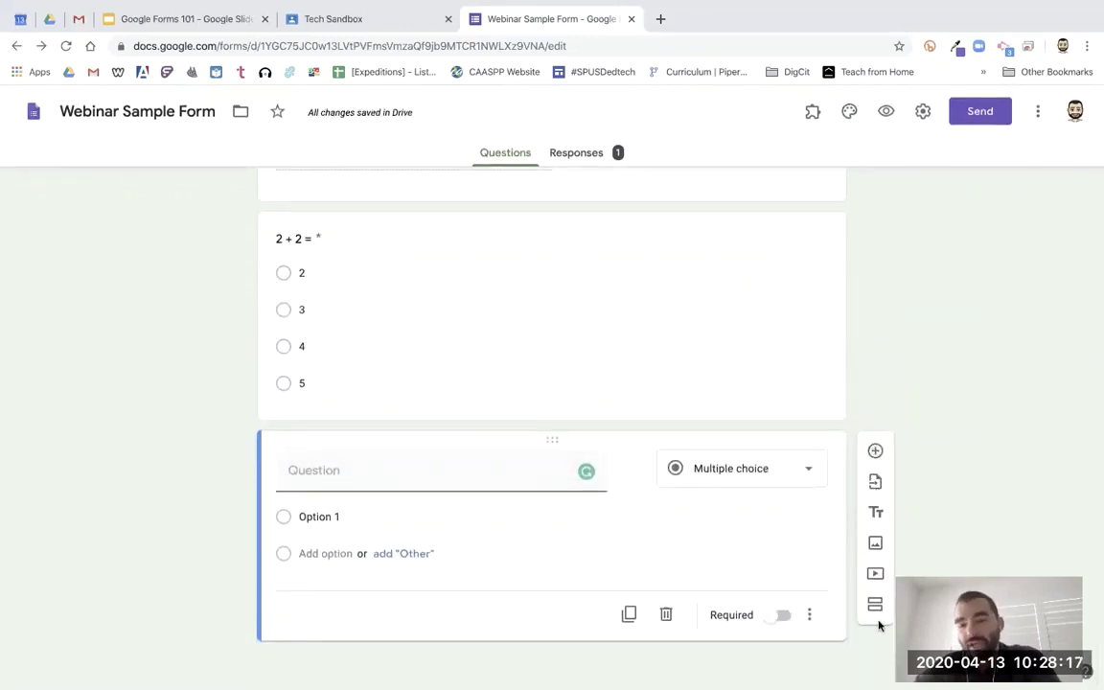
left_click(875, 482)
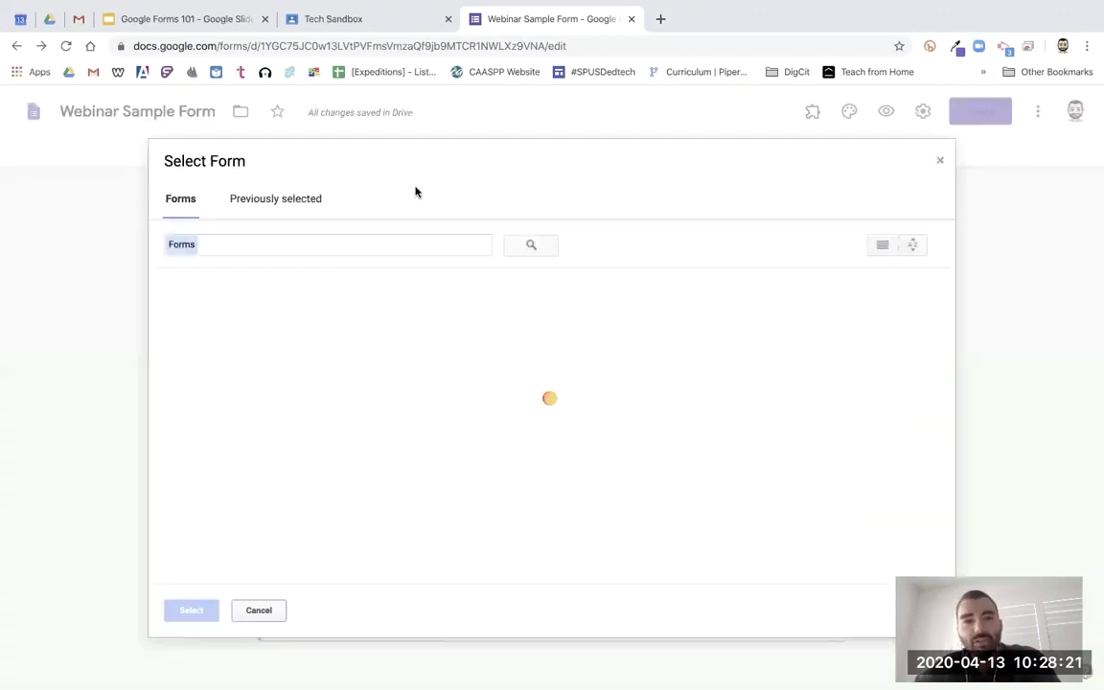
scroll(588, 506, "down", 10)
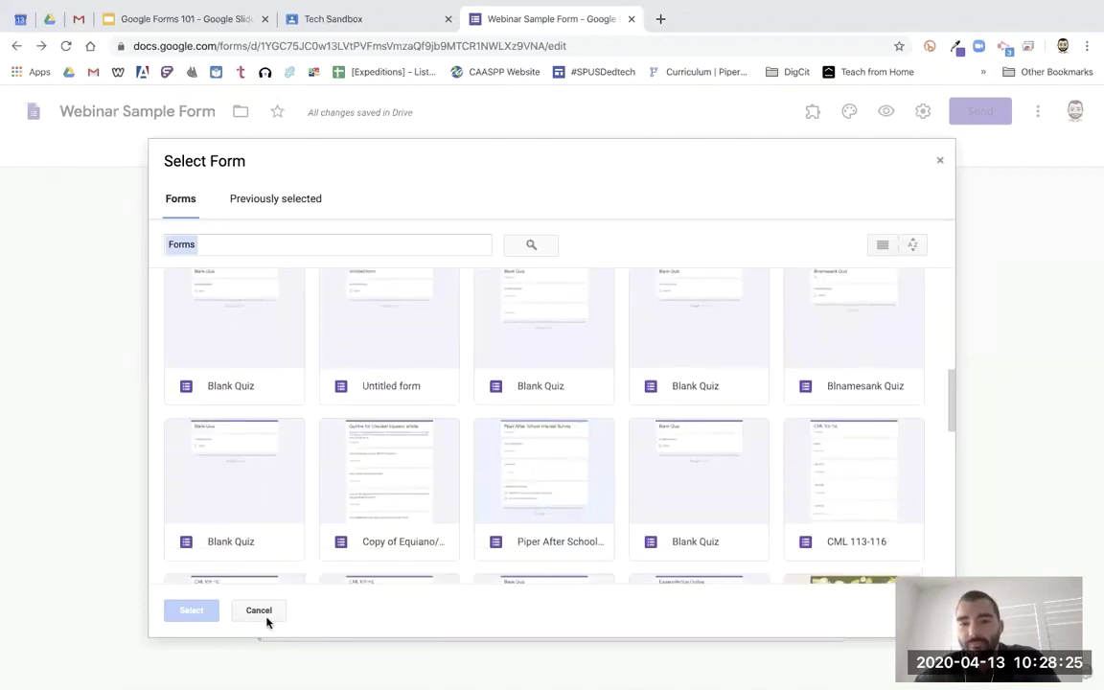
left_click(260, 613)
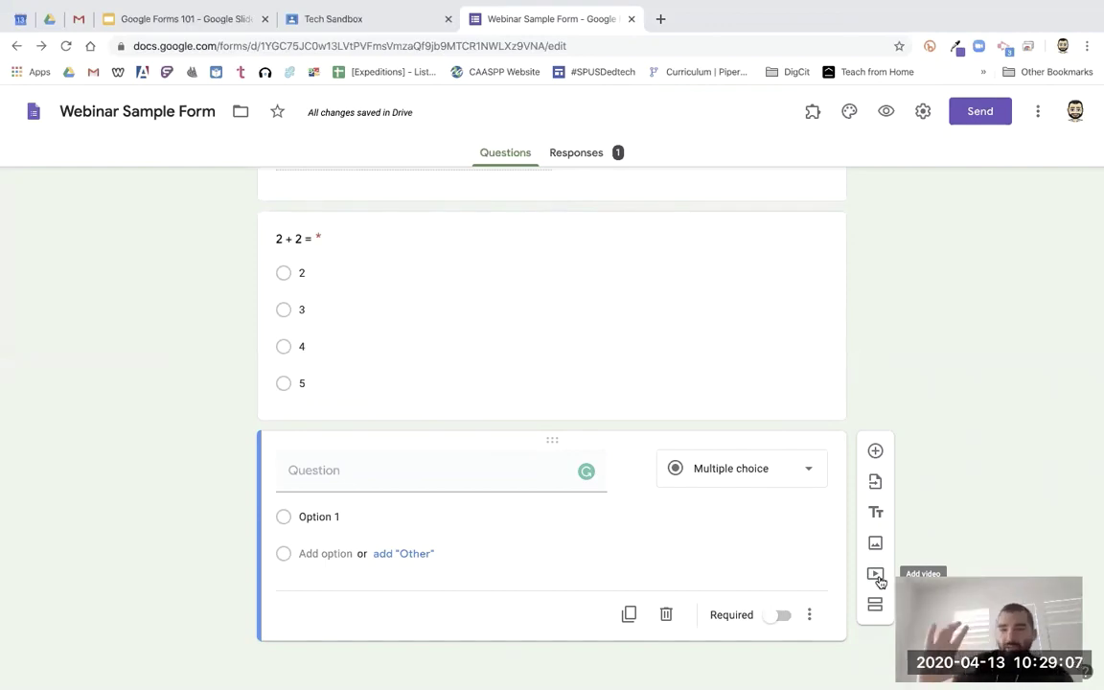
Step: Search YouTube for 'crash course', insert the Plato and Aristotle video as 'Crash Course Video', and add a question
left_click(876, 575)
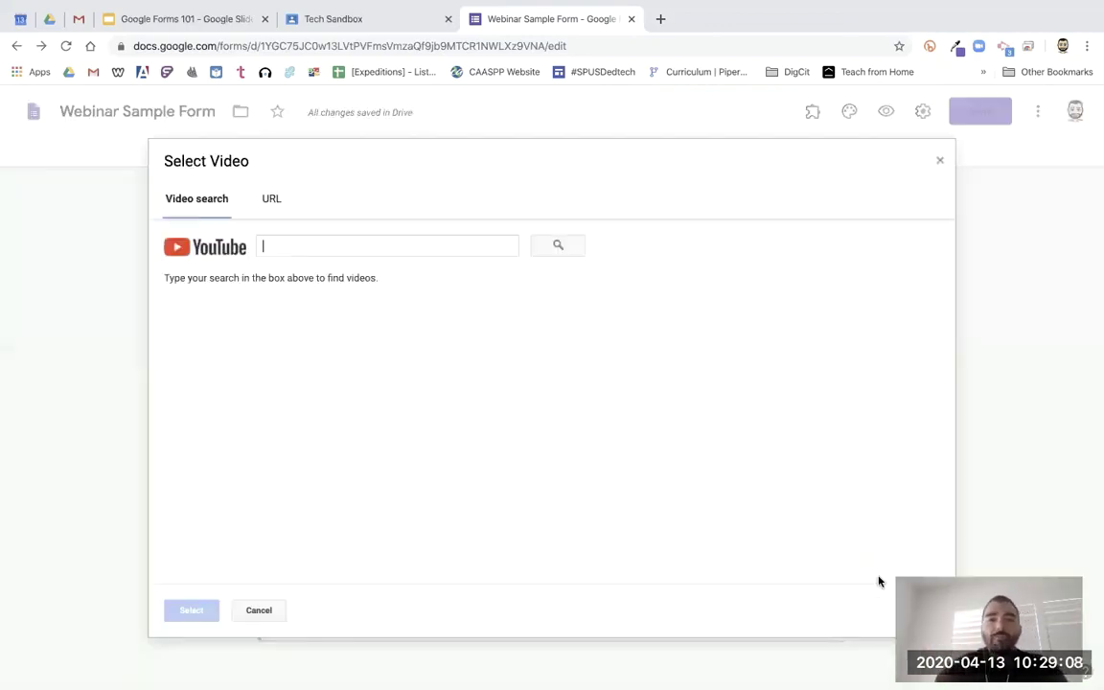
left_click(307, 248)
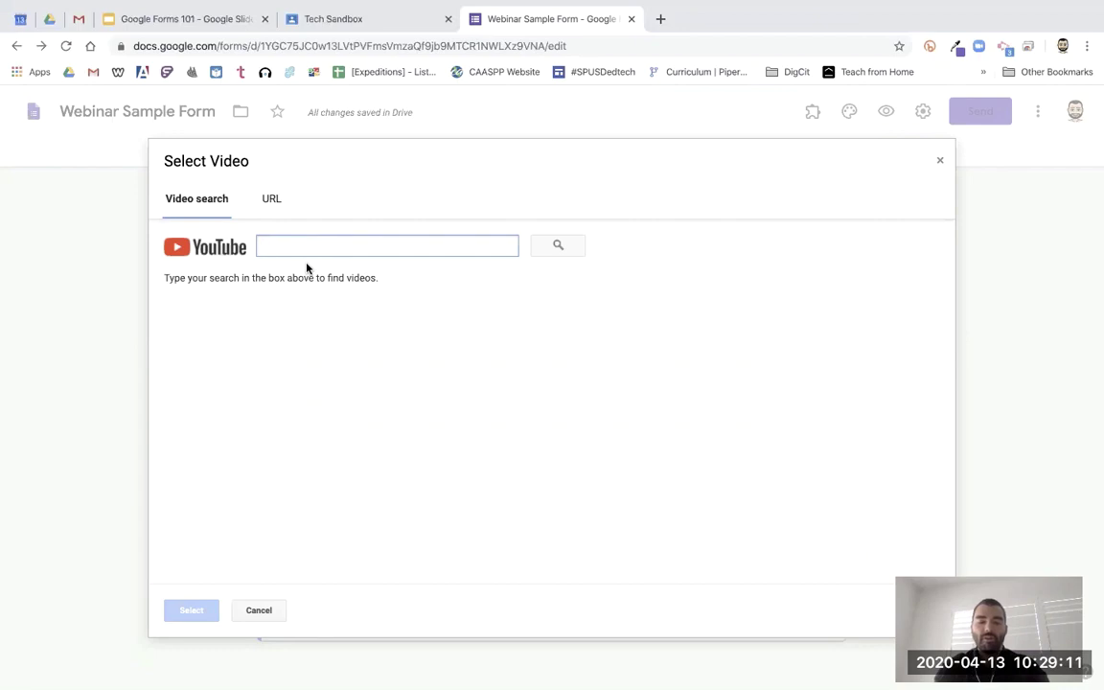
type("crash course")
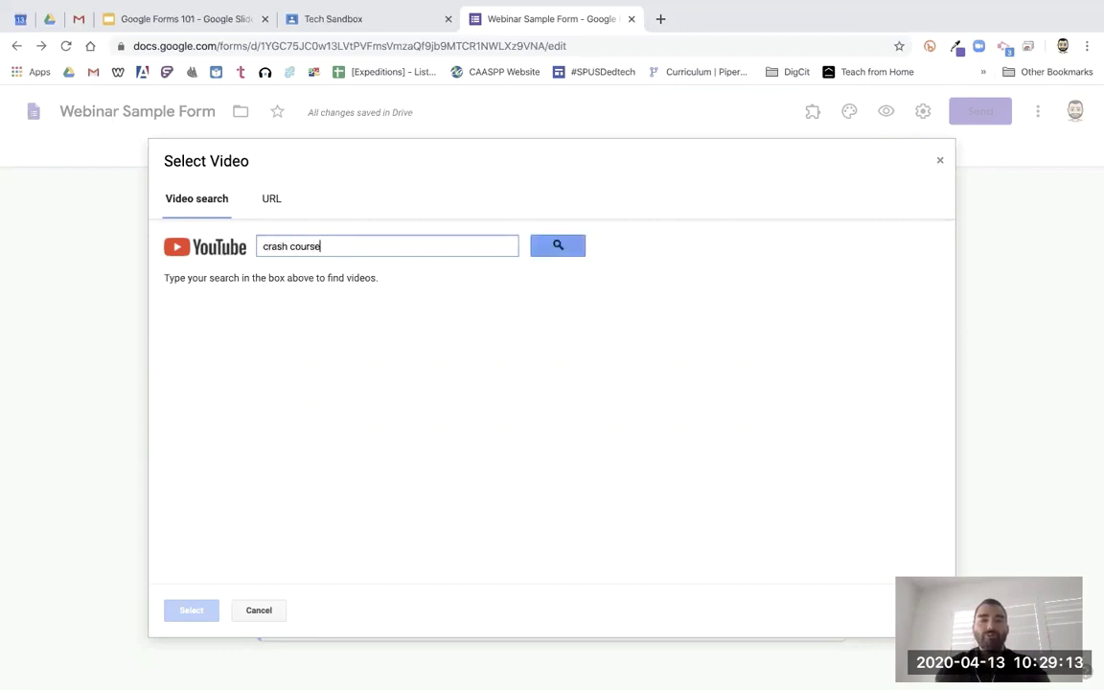
key("Return")
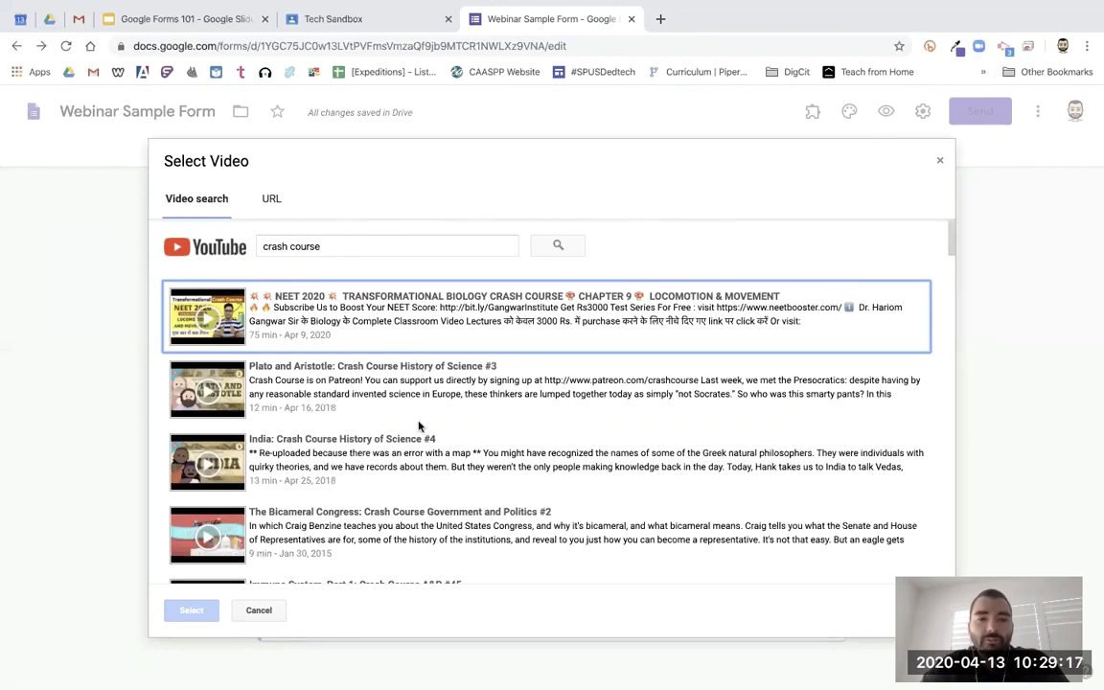
left_click(368, 357)
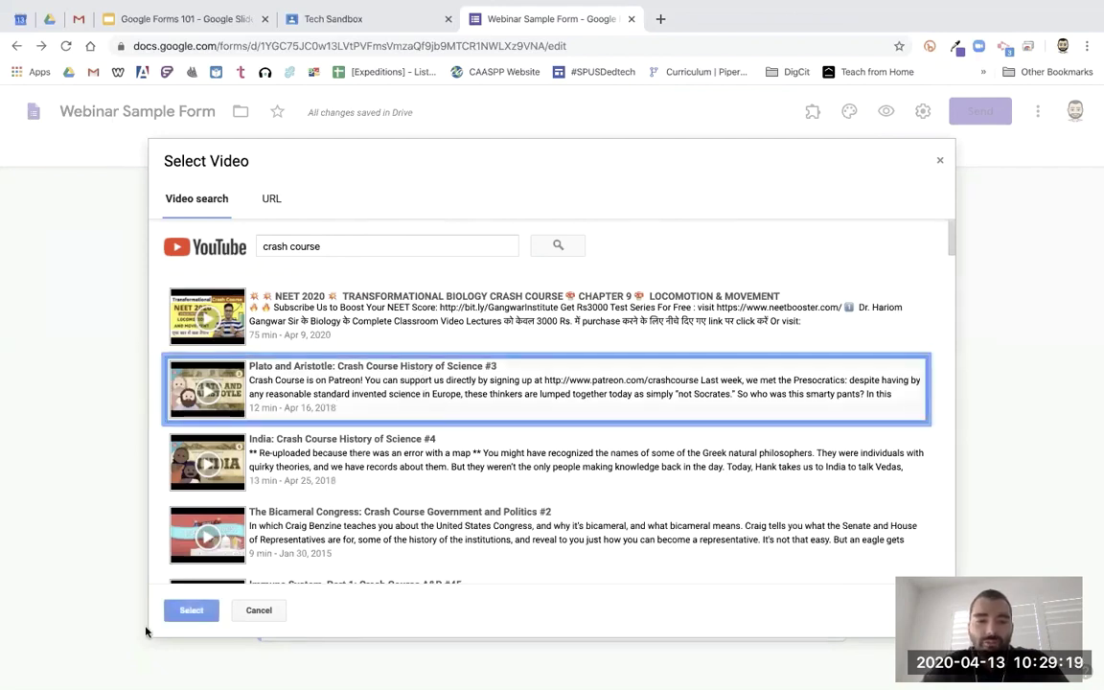
left_click(190, 610)
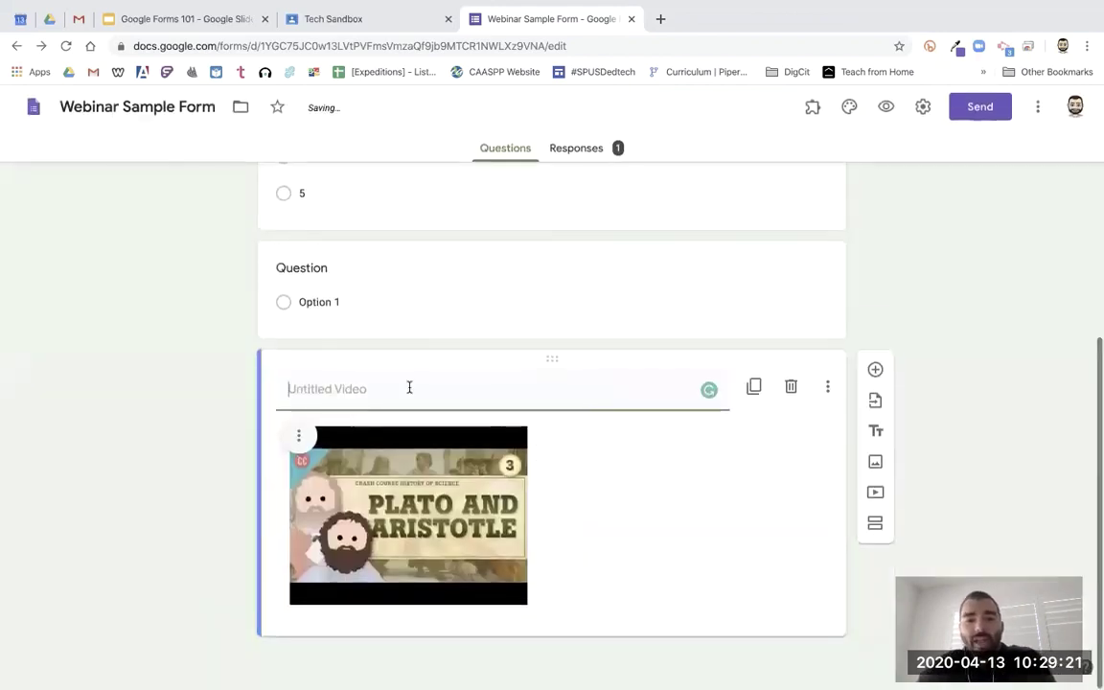
type("Cras")
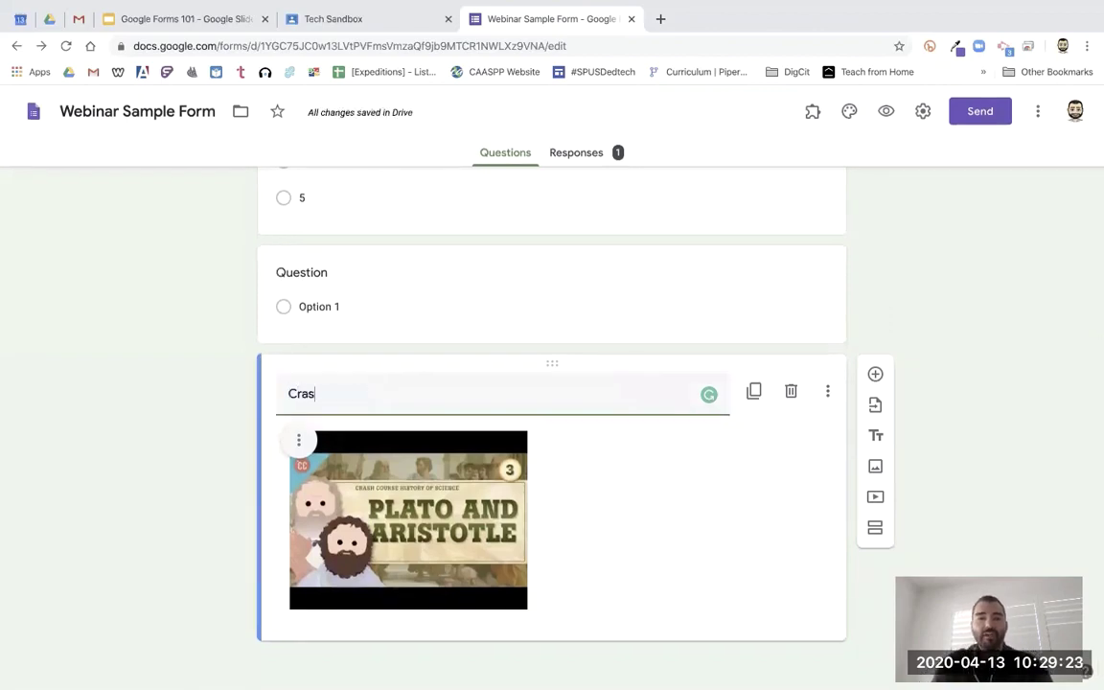
type("h Course Video")
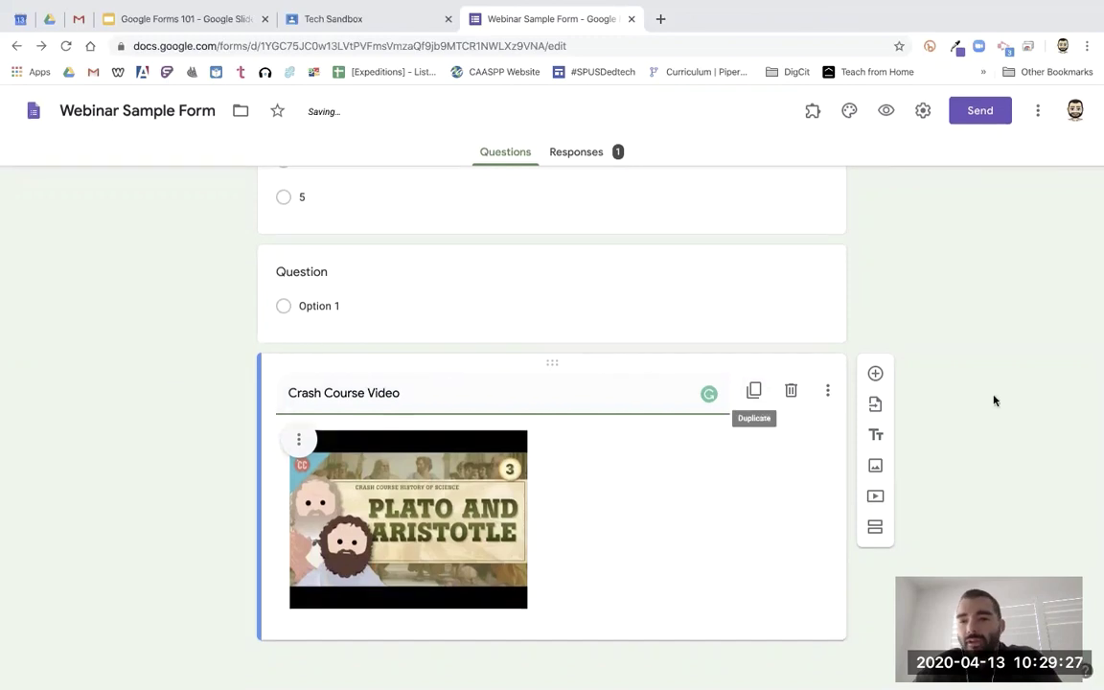
left_click(875, 375)
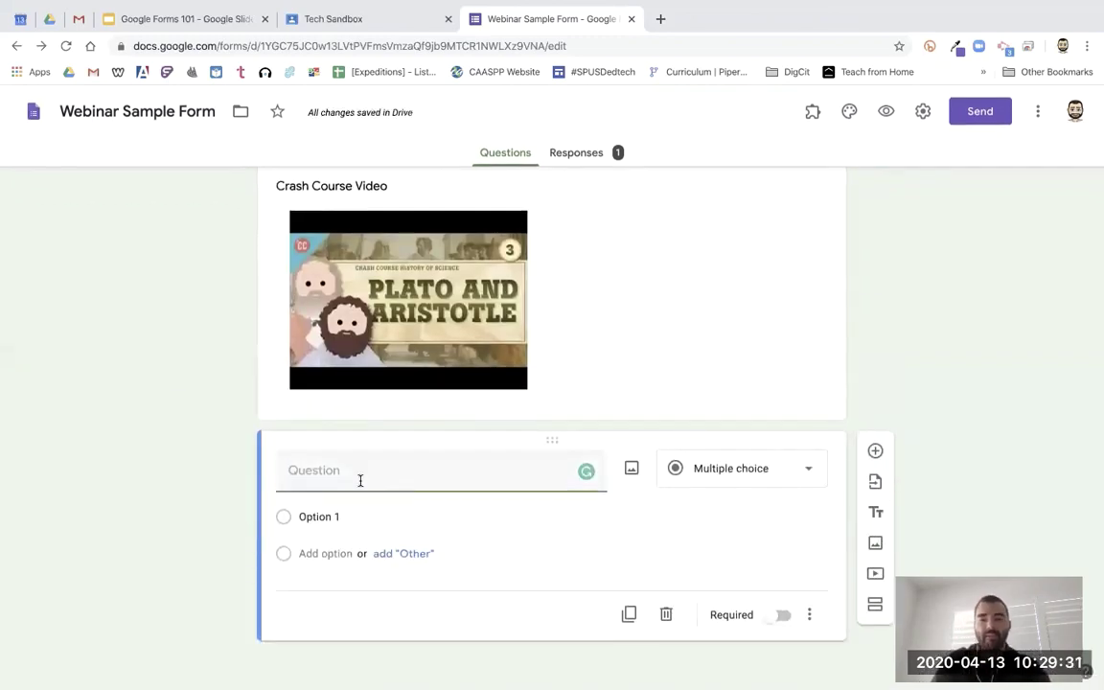
Step: Title the question 'After watching the video above, write what you learned about Plato' and make it required
type("After watching the ")
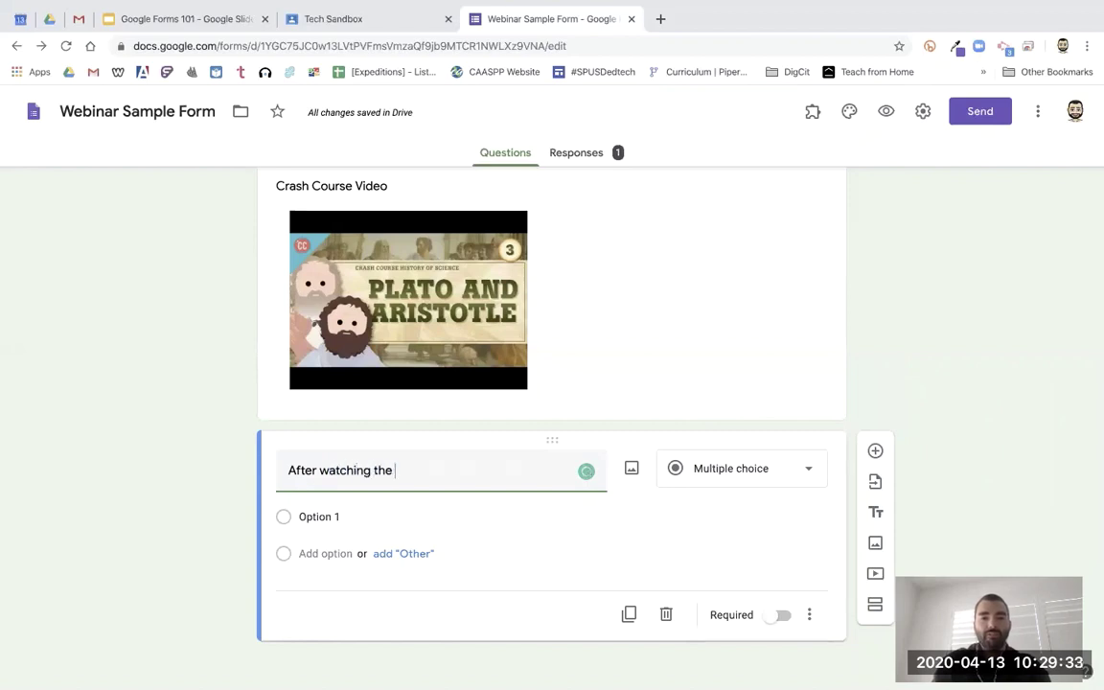
type("video,")
key("BackSpace")
key("BackSpace")
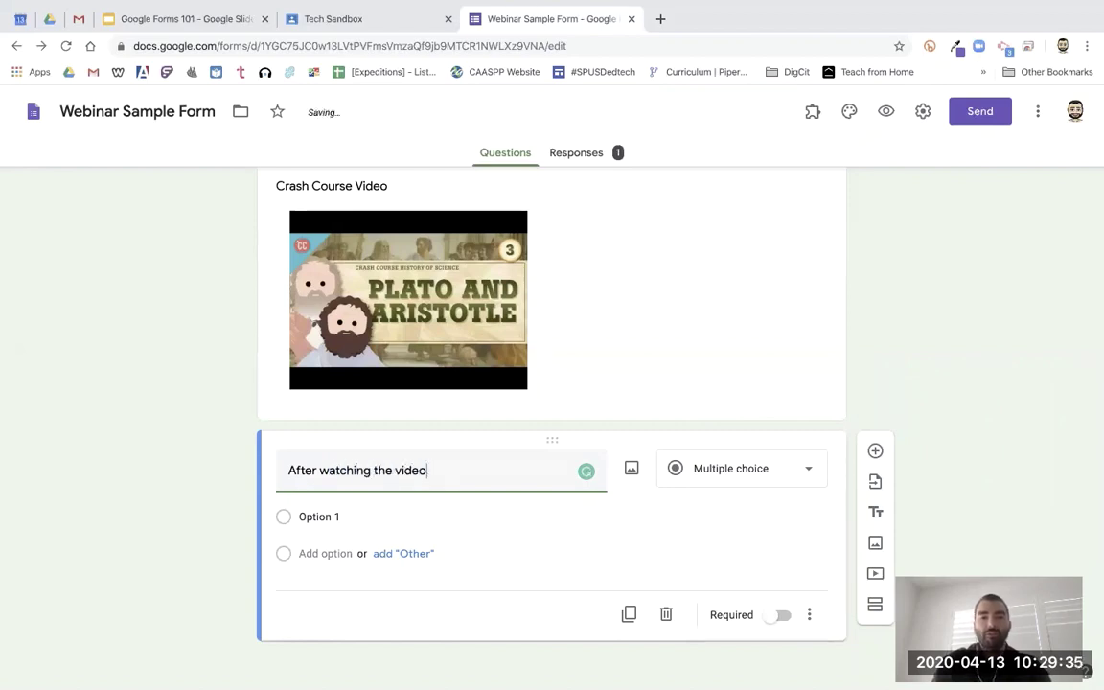
type("above,")
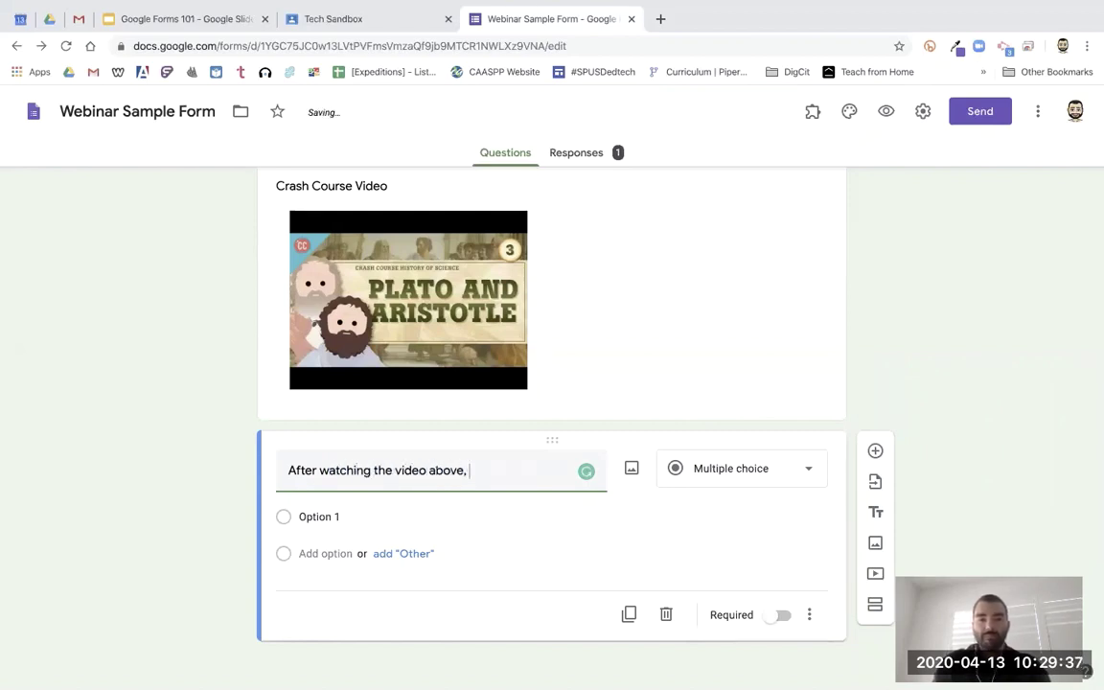
type(" write wha")
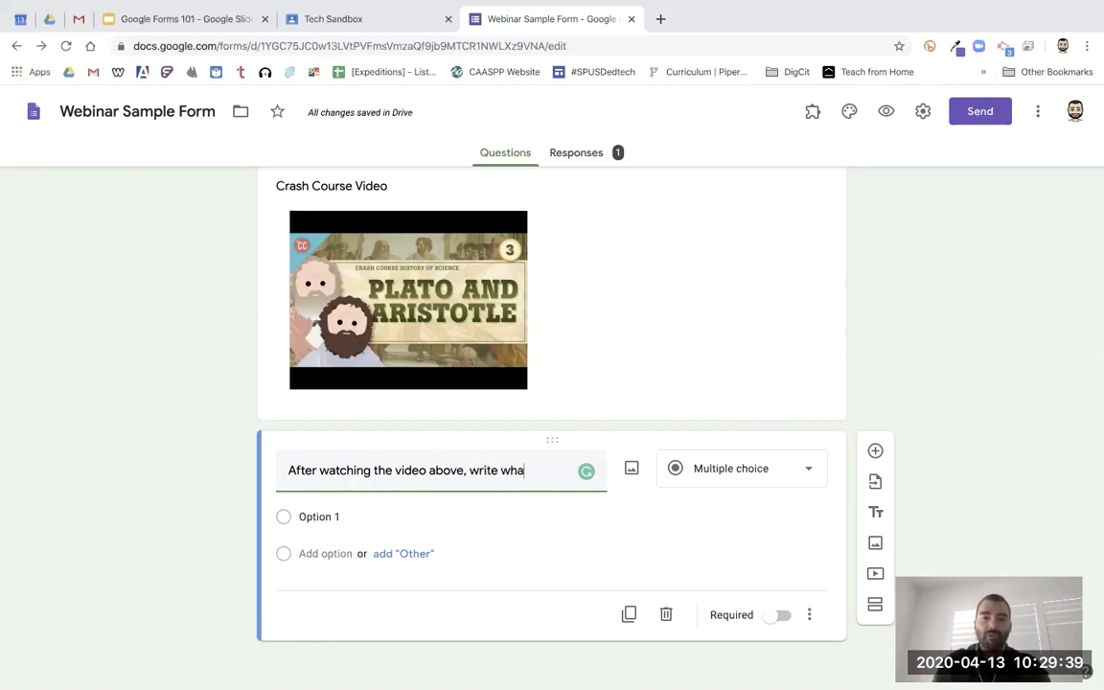
type("t you learned abou")
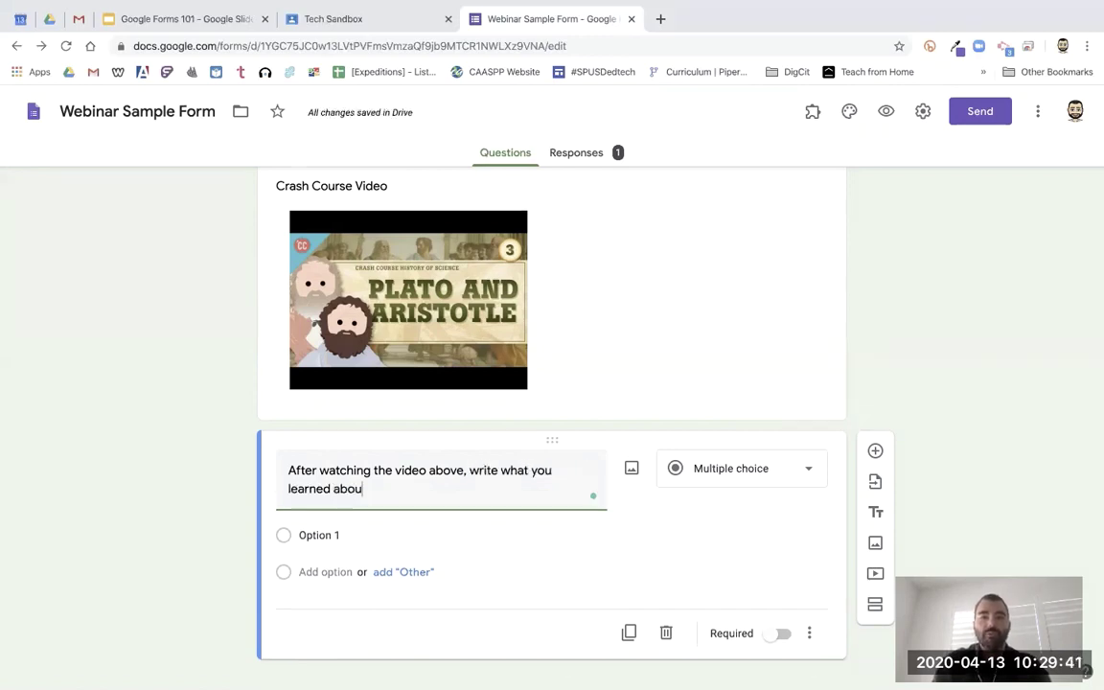
type("t Plato")
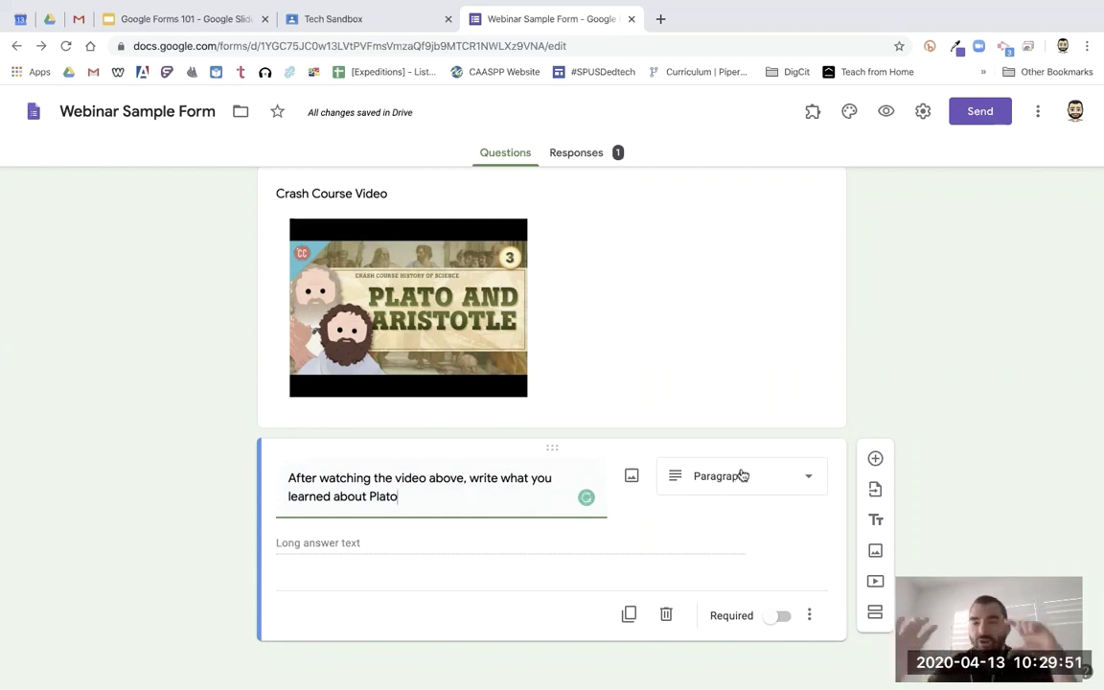
left_click(770, 622)
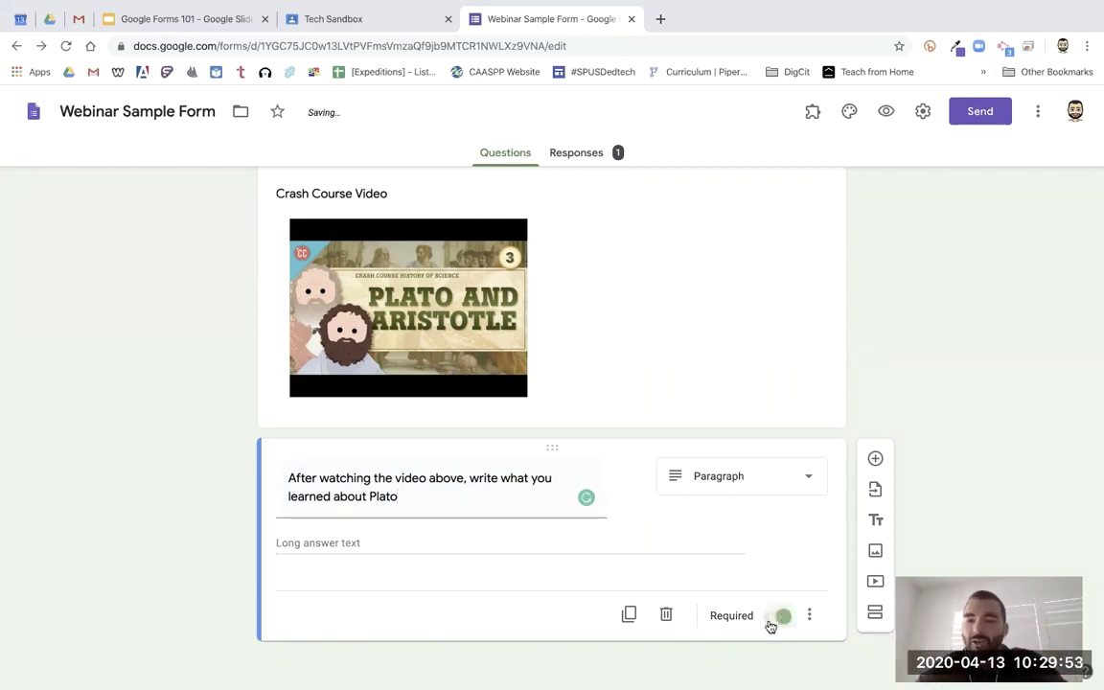
scroll(632, 494, "up", 1)
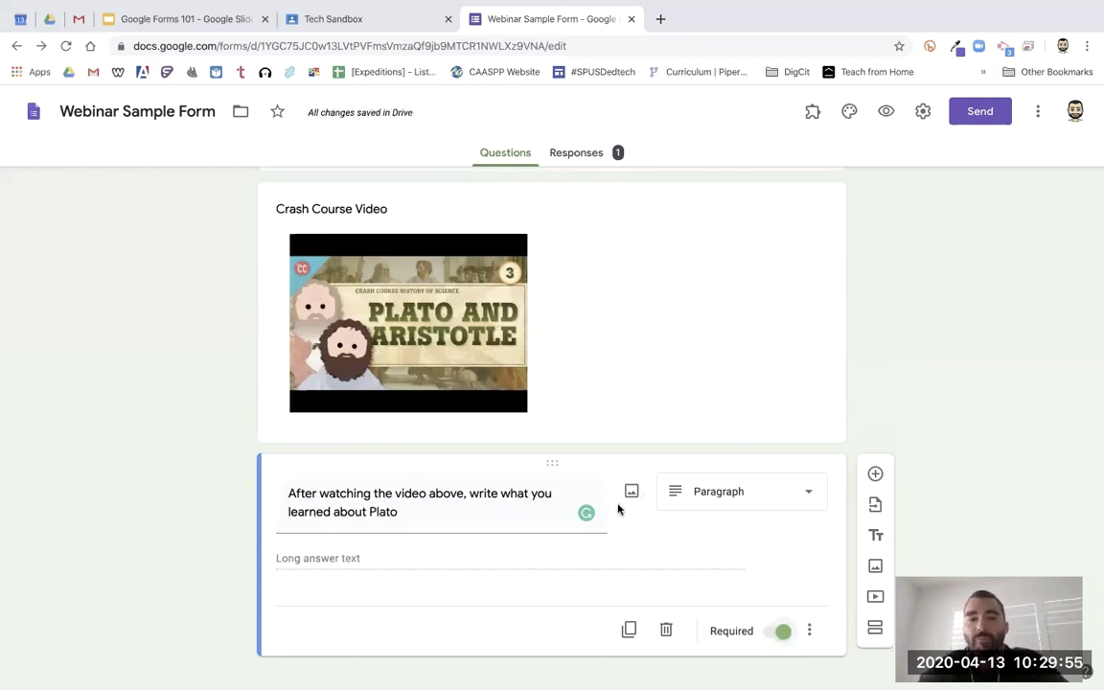
scroll(594, 450, "down", 1)
scroll(573, 401, "up", 8)
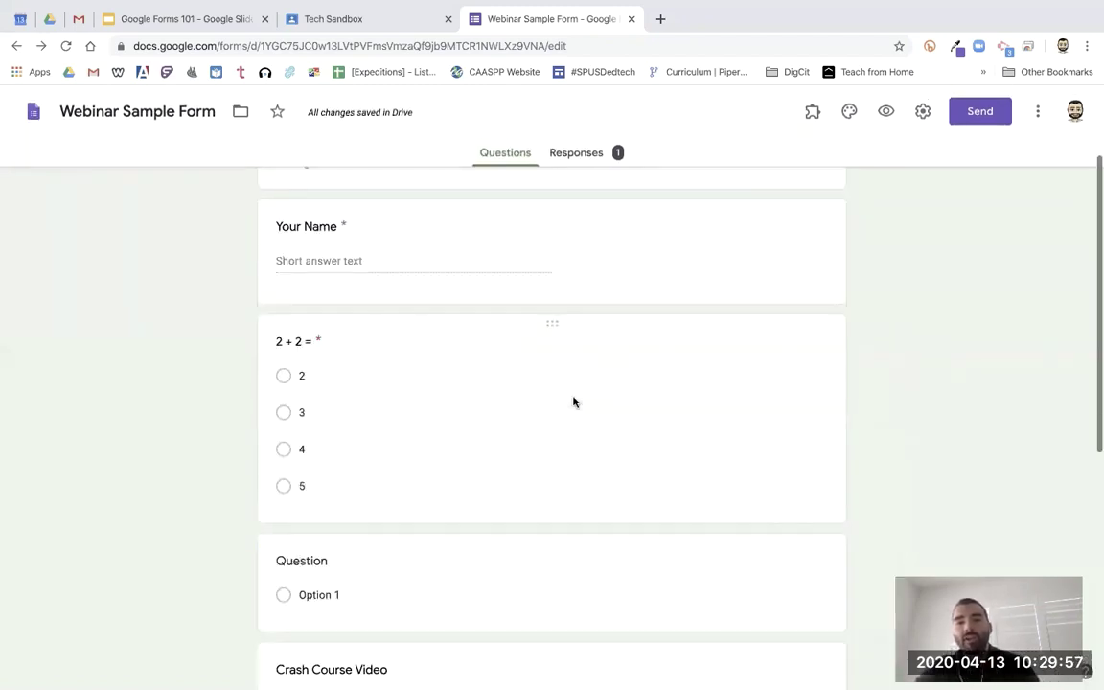
scroll(573, 402, "down", 2)
scroll(573, 402, "down", 4)
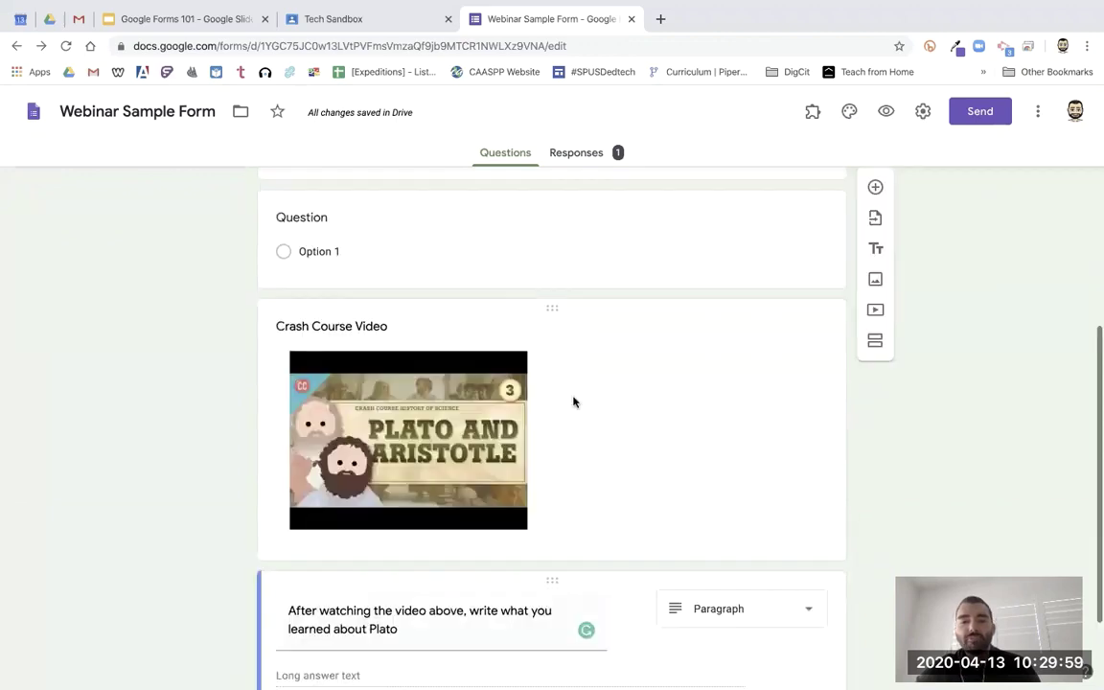
scroll(353, 482, "up", 3)
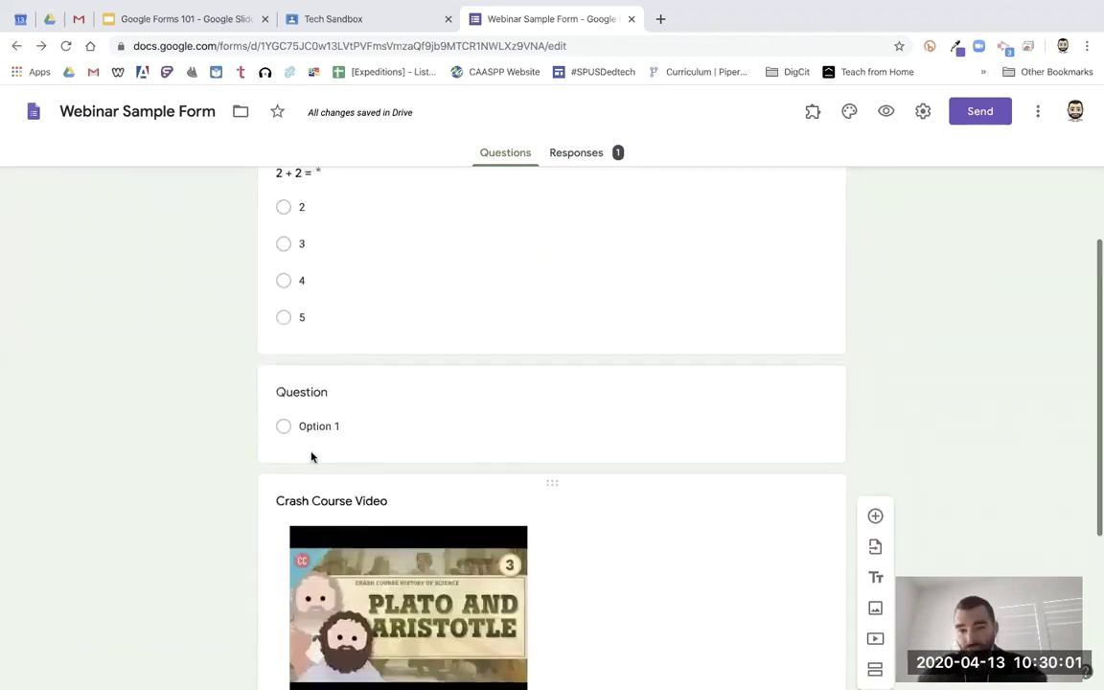
Step: Delete the stray blank multiple-choice question below Your Name, then select the '2 + 2 =' card
left_click(272, 401)
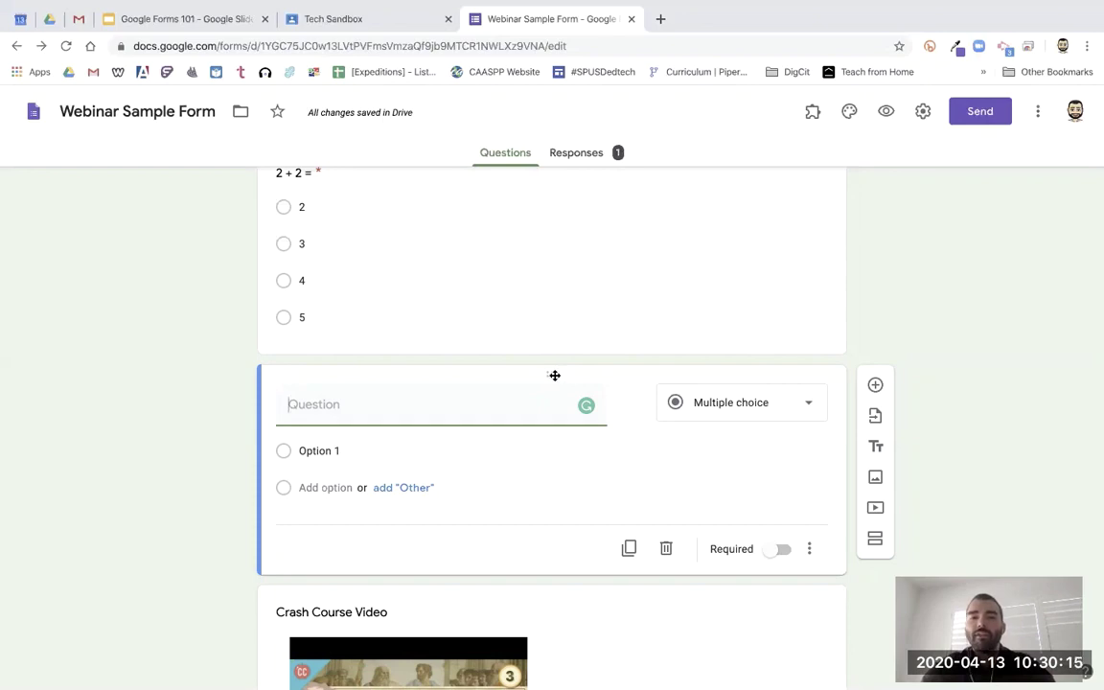
left_click_drag(554, 374, 557, 330)
scroll(652, 437, "down", 5)
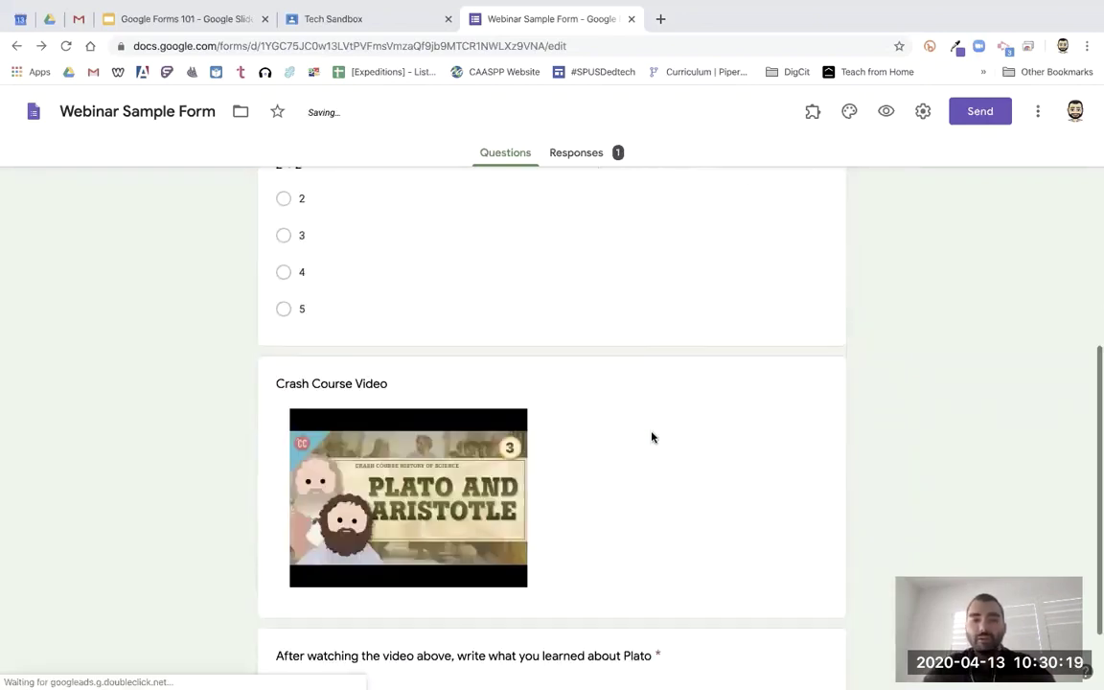
scroll(651, 437, "down", 2)
scroll(655, 431, "up", 6)
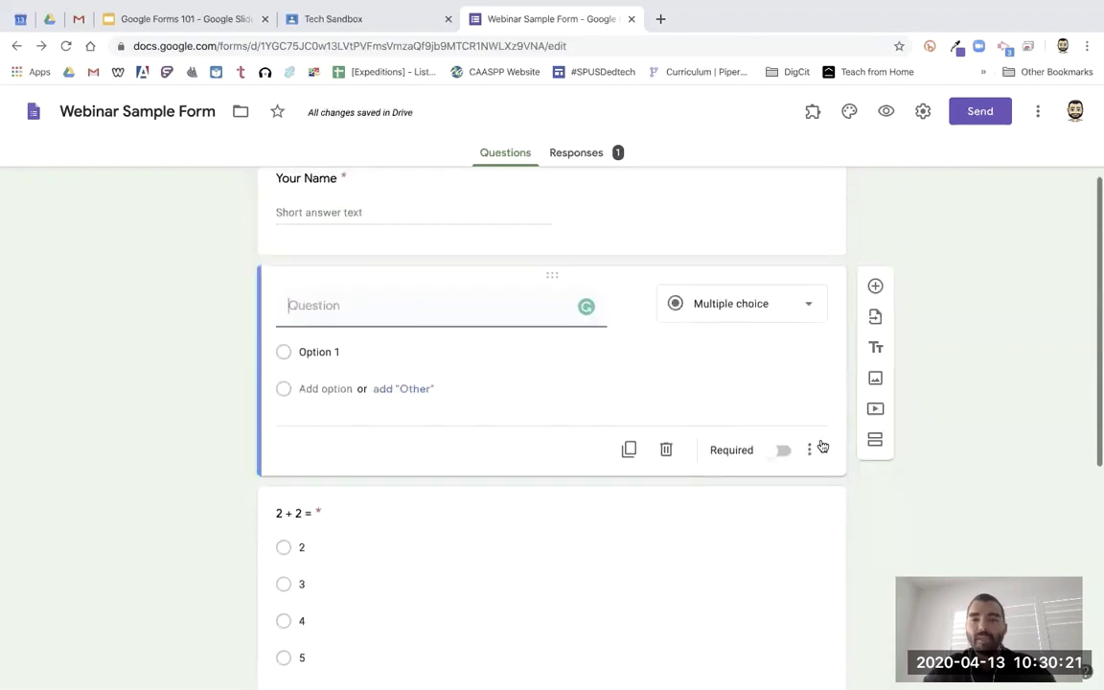
left_click(438, 306)
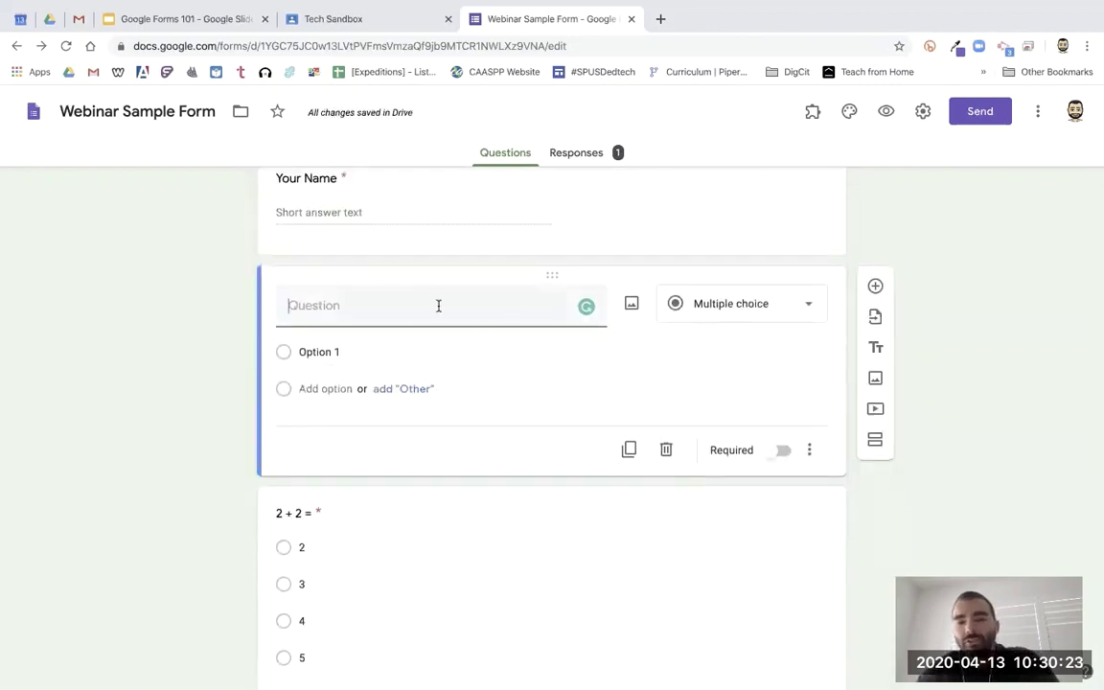
left_click(666, 450)
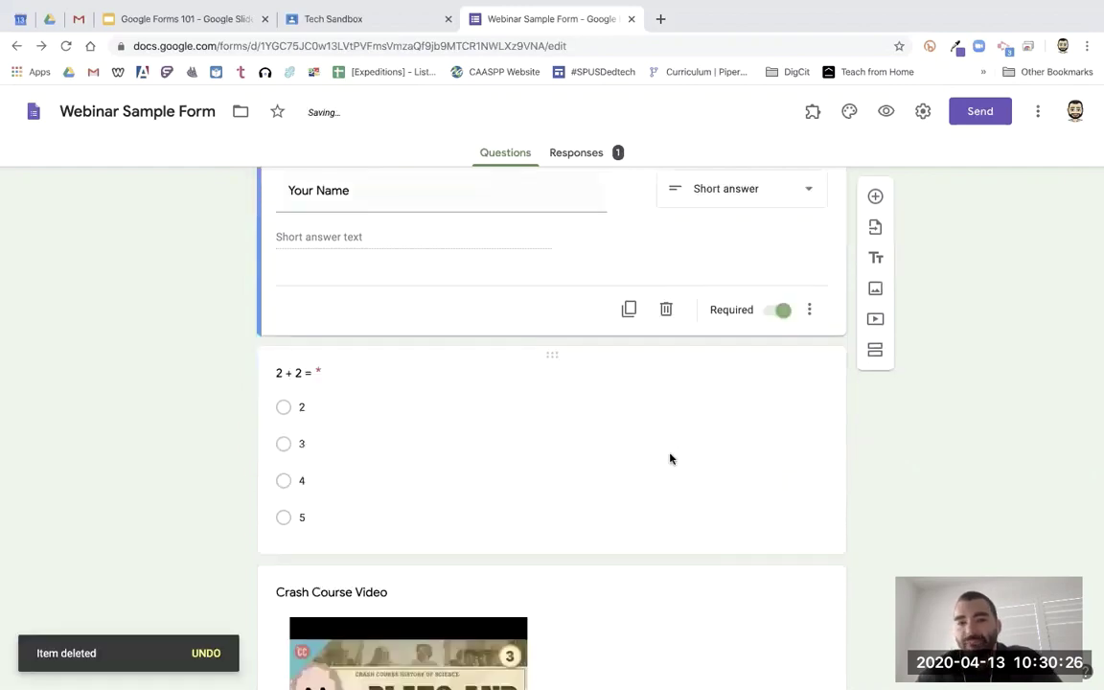
left_click(561, 443)
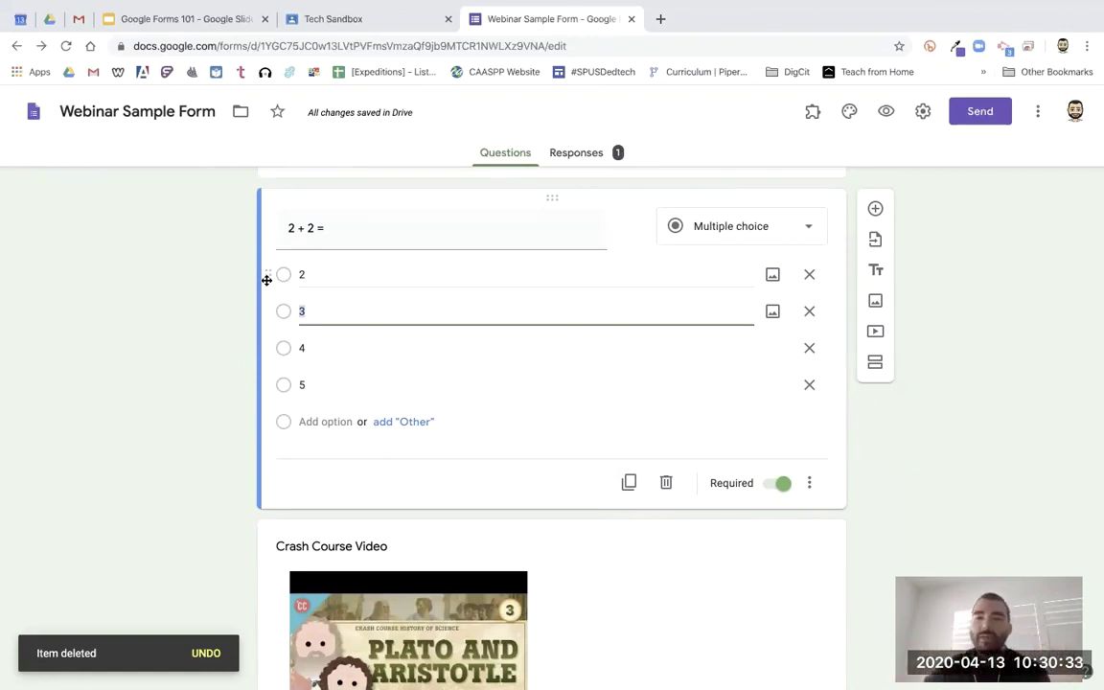
left_click(630, 484)
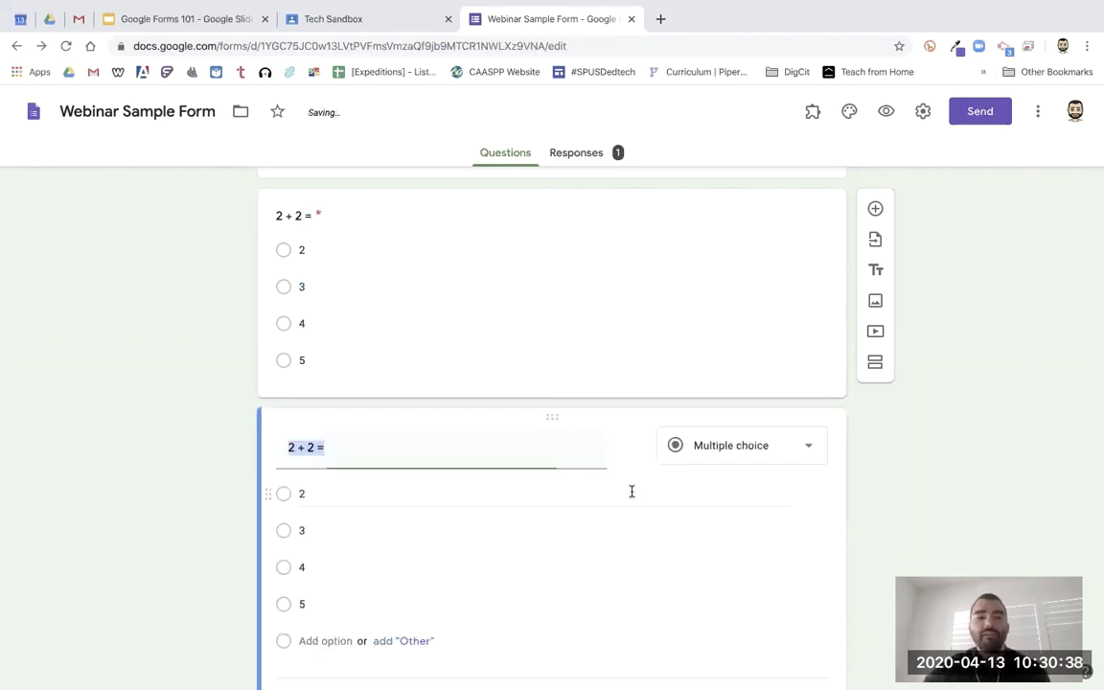
left_click(292, 446)
key("BackSpace")
type("3")
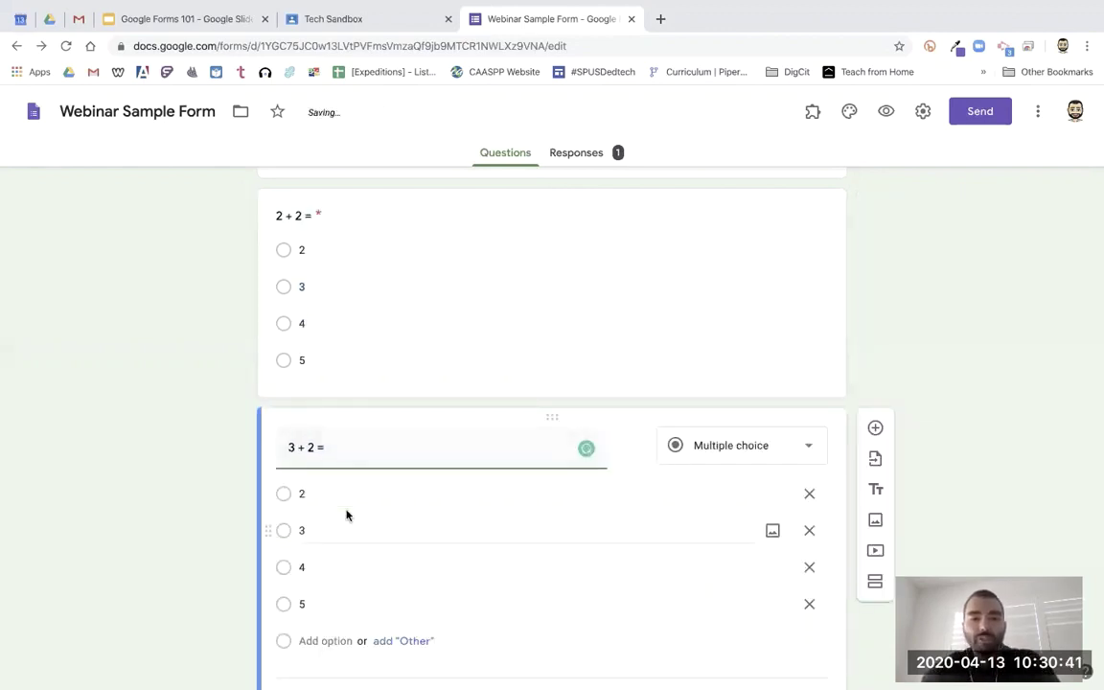
scroll(763, 505, "down", 1)
scroll(764, 505, "up", 3)
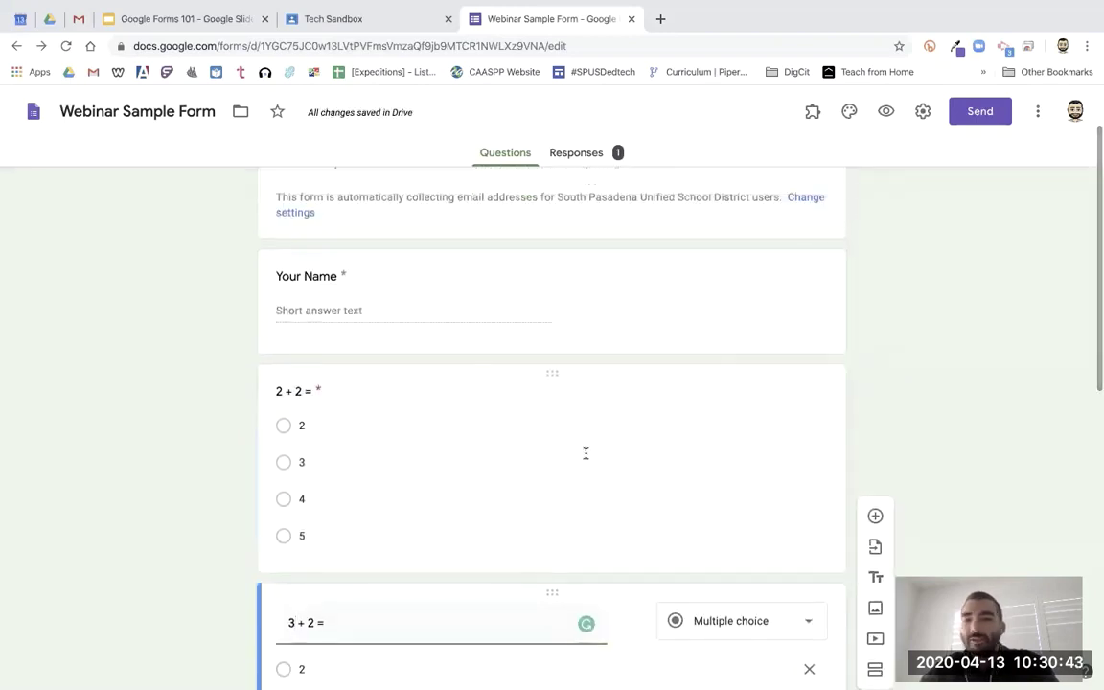
scroll(601, 499, "down", 4)
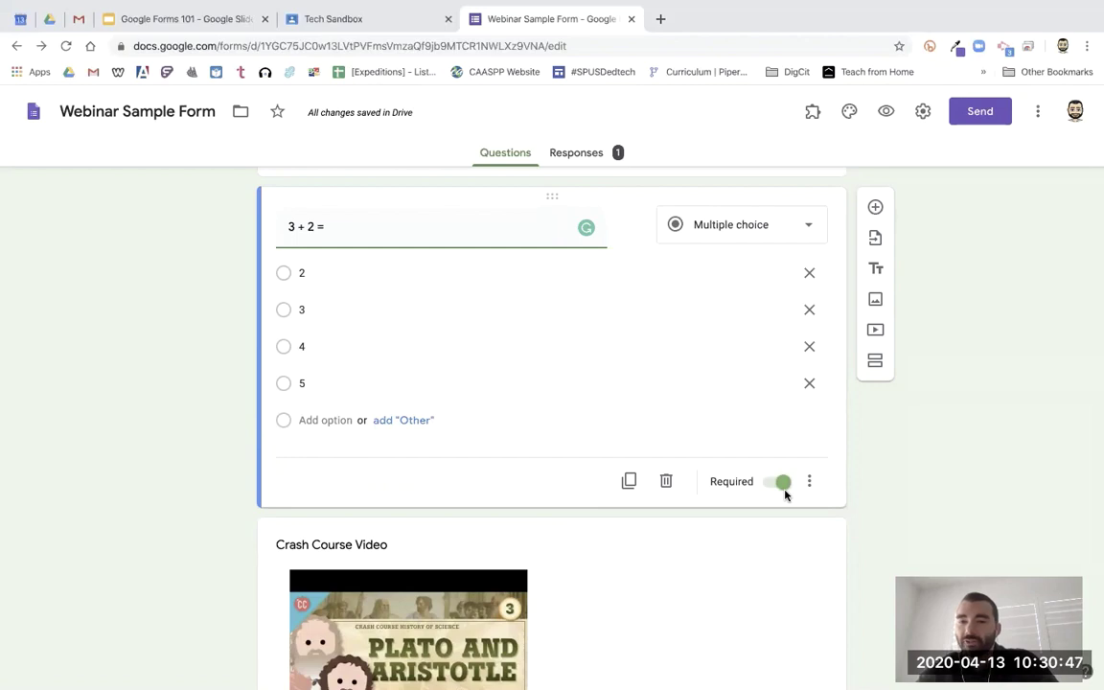
scroll(784, 494, "up", 3)
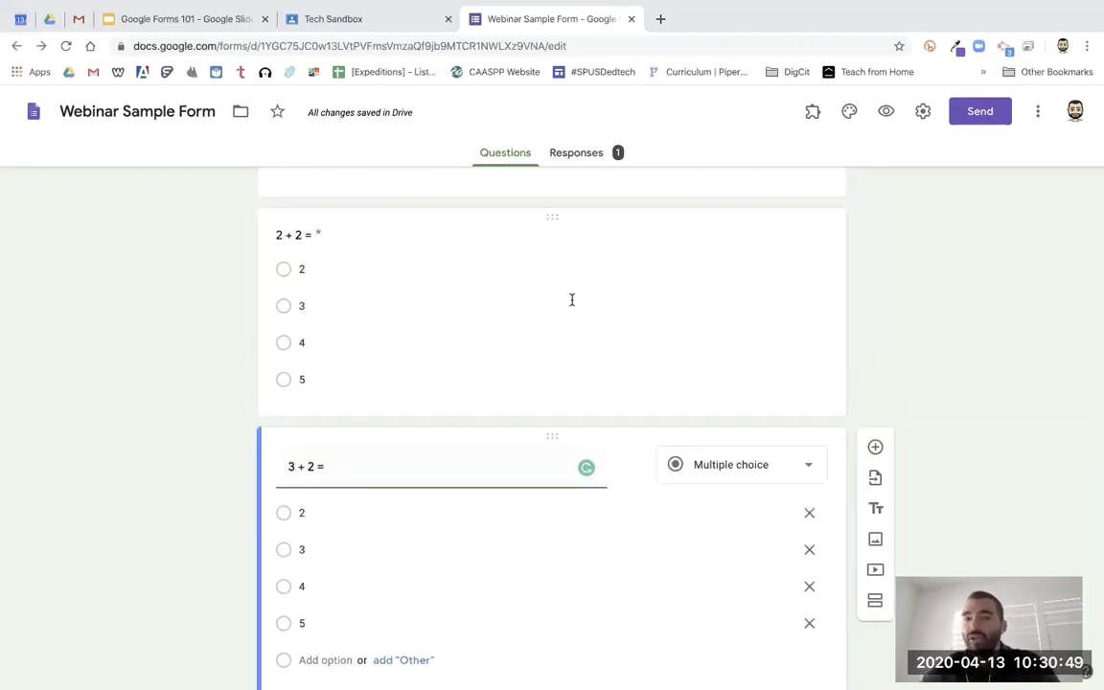
scroll(572, 300, "down", 5)
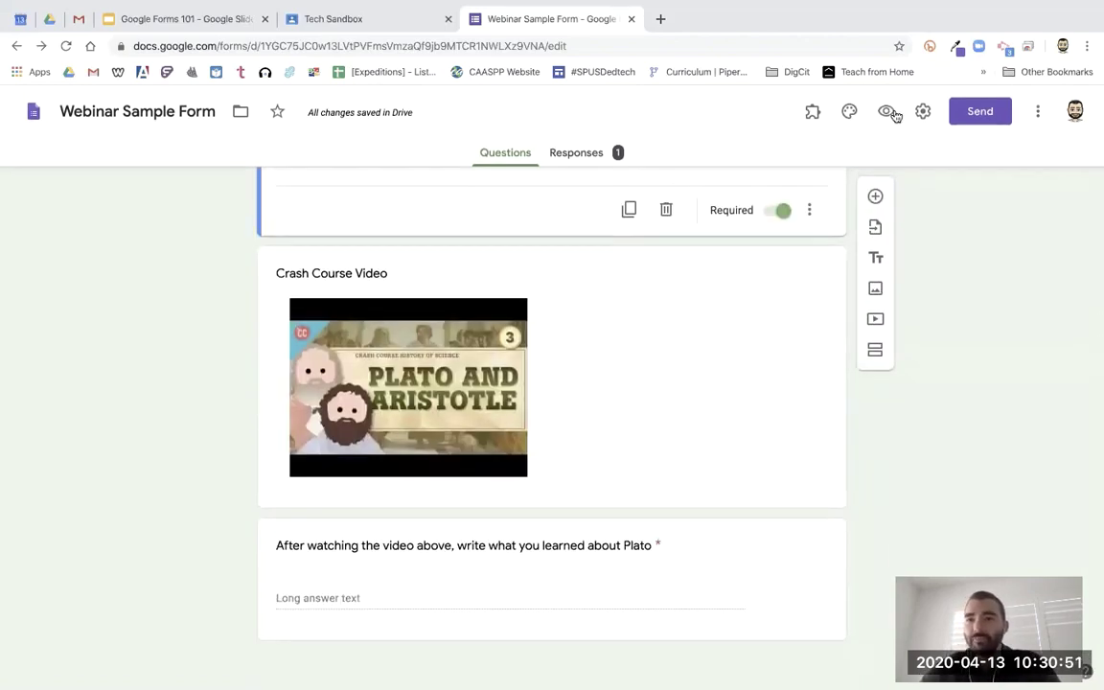
Step: Uncheck 'Limit to 1 response' in the form settings and save
left_click(887, 112)
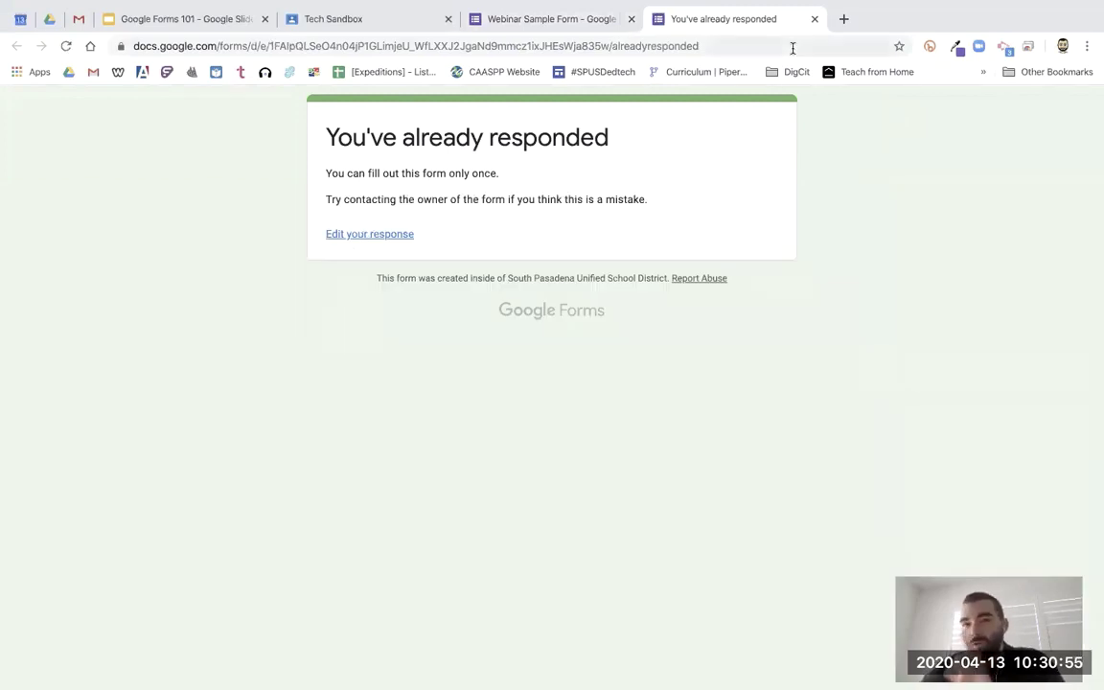
left_click(815, 20)
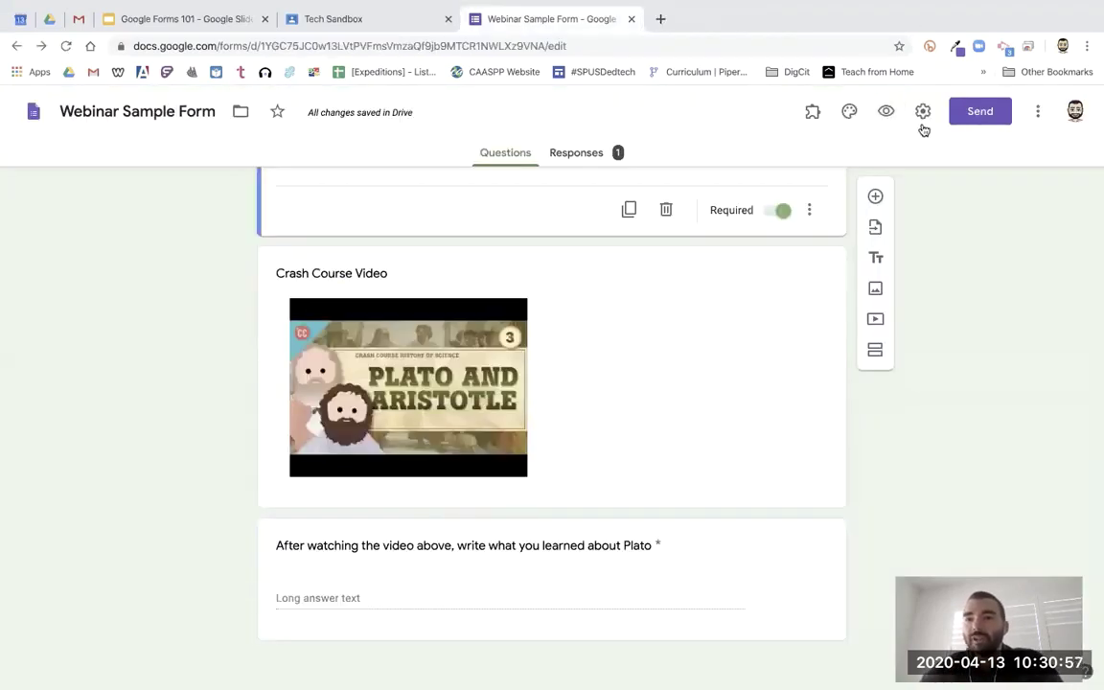
left_click(922, 112)
left_click(415, 401)
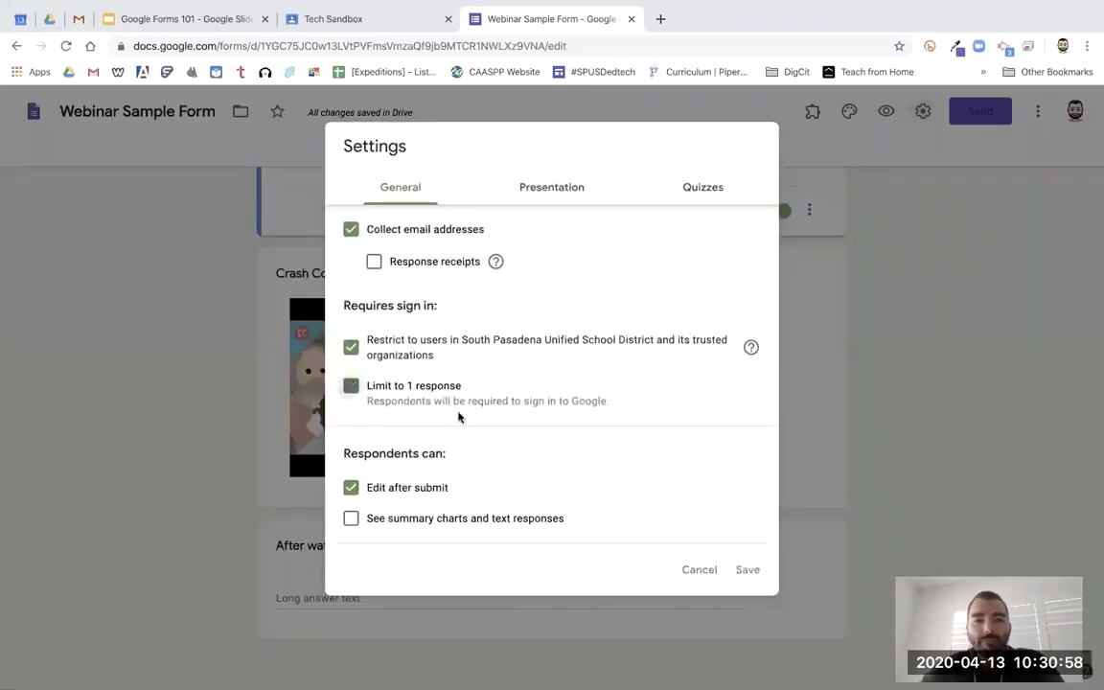
left_click(755, 573)
Step: Open the live form, play and pause the Crash Course video, then switch to the Google Forms 101 slides
left_click(887, 112)
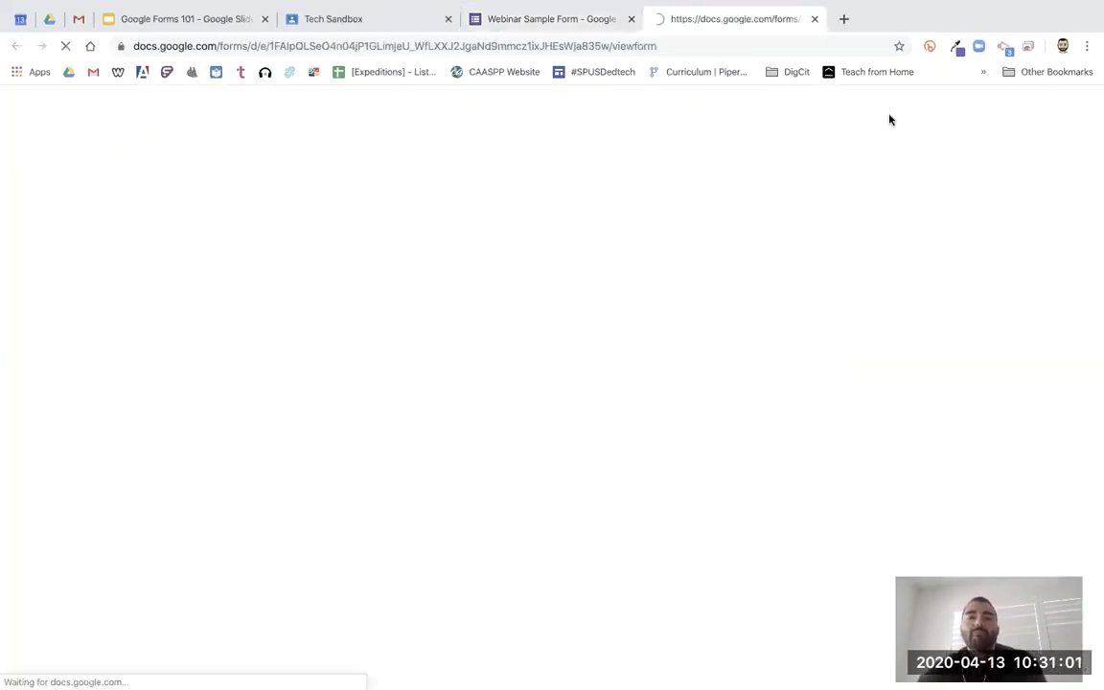
scroll(471, 254, "down", 2)
scroll(535, 313, "down", 2)
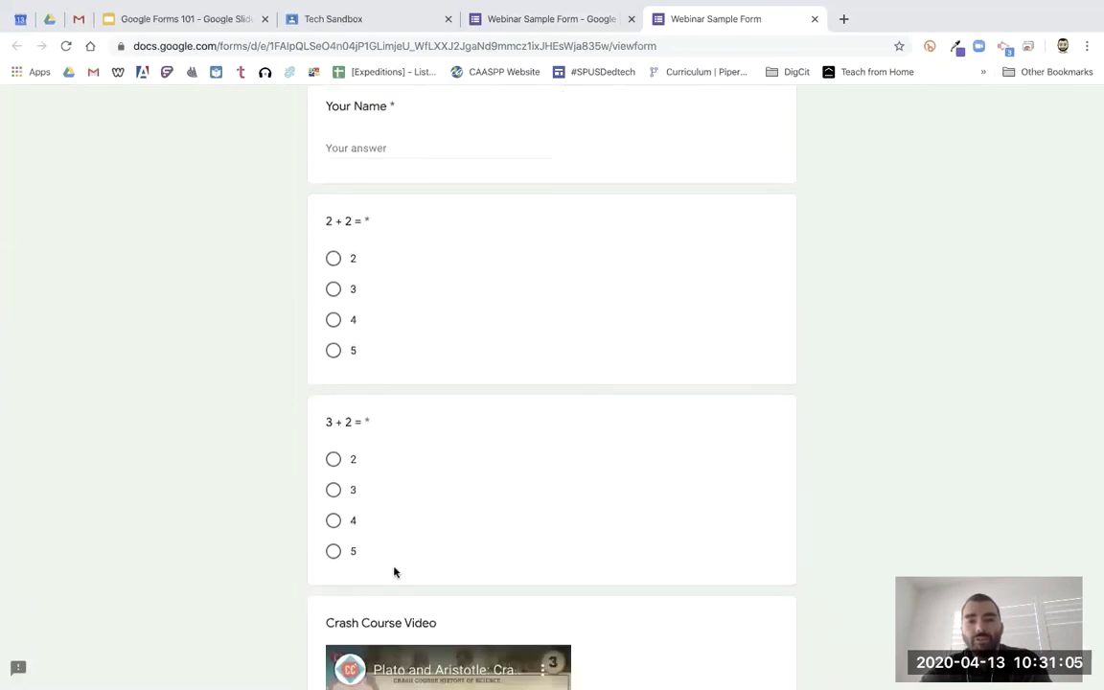
scroll(397, 572, "down", 3)
left_click(415, 354)
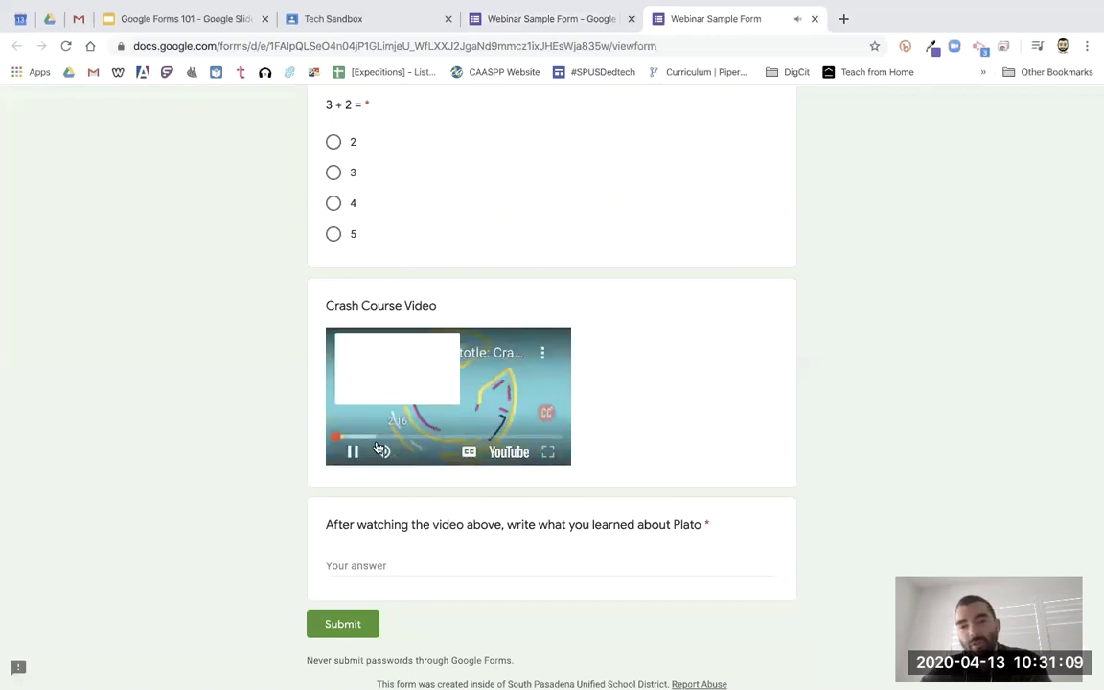
left_click(349, 461)
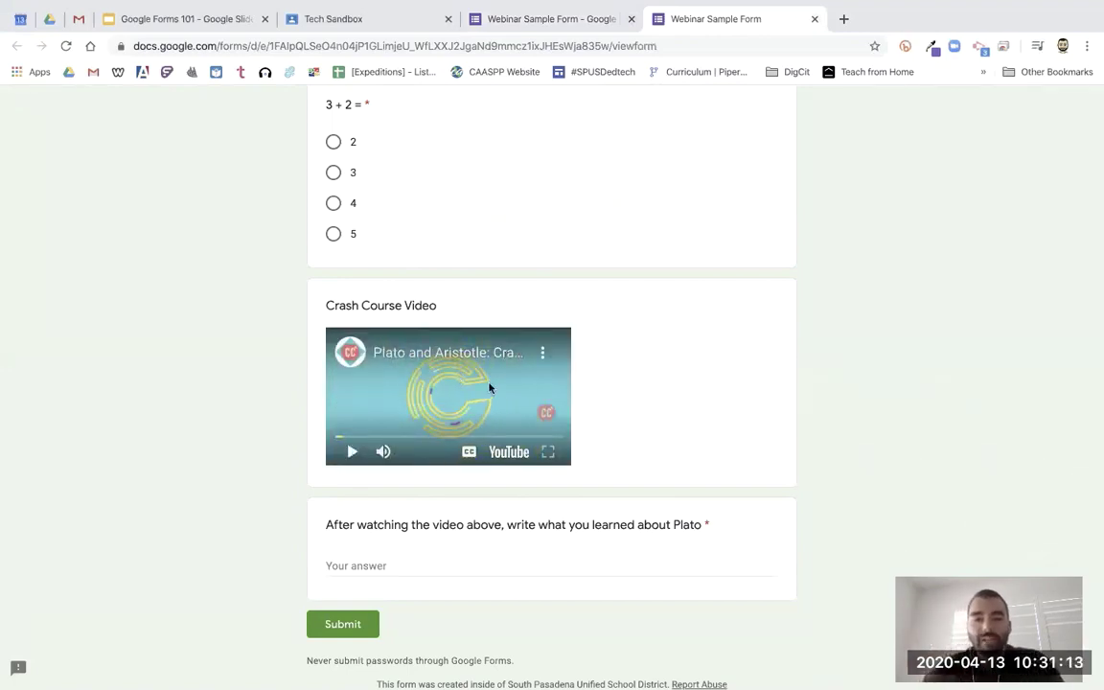
scroll(489, 387, "down", 1)
left_click(438, 503)
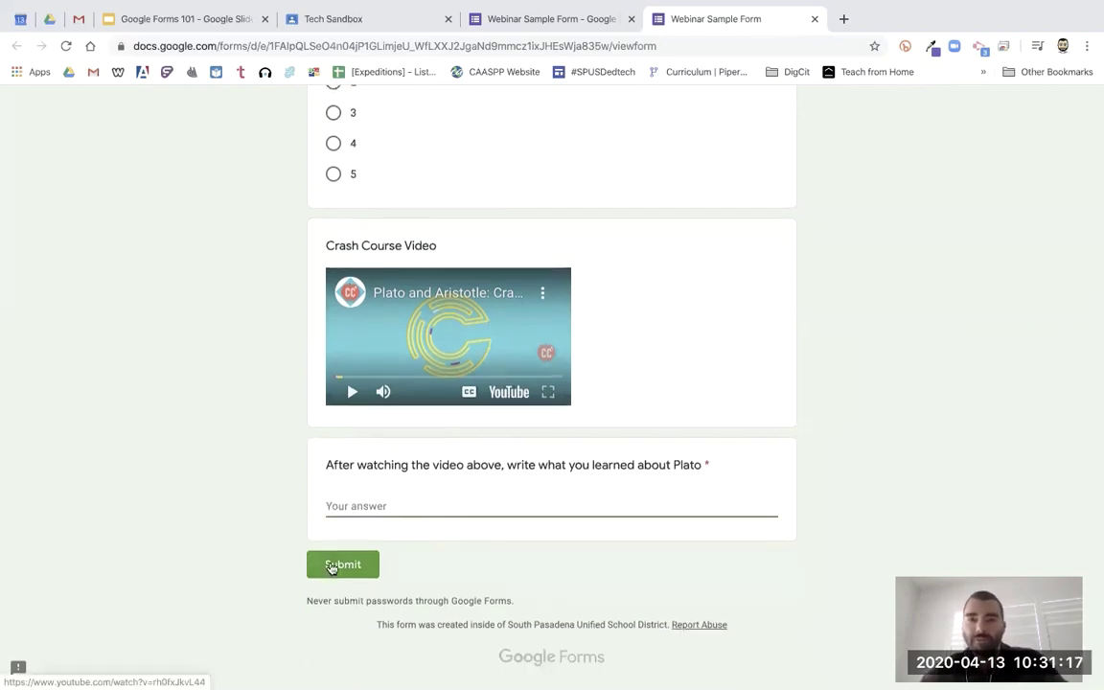
scroll(695, 196, "up", 4)
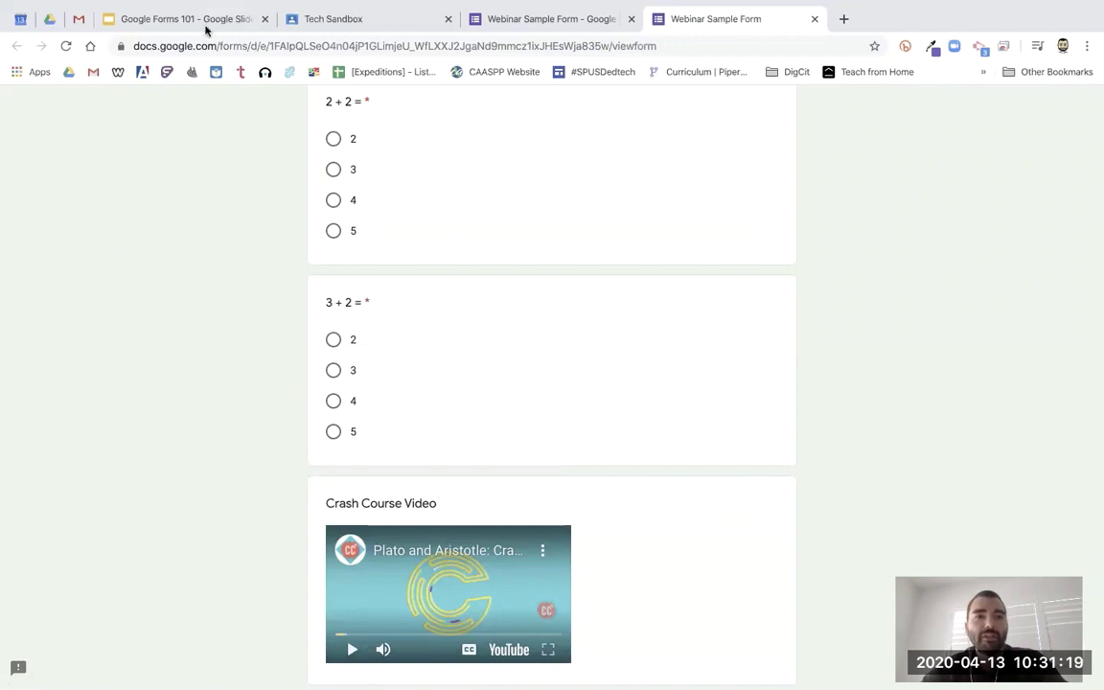
left_click(182, 19)
Step: Present the Google Forms 101 deck, advance two slides to Analyze Responses, and exit full screen
left_click(897, 112)
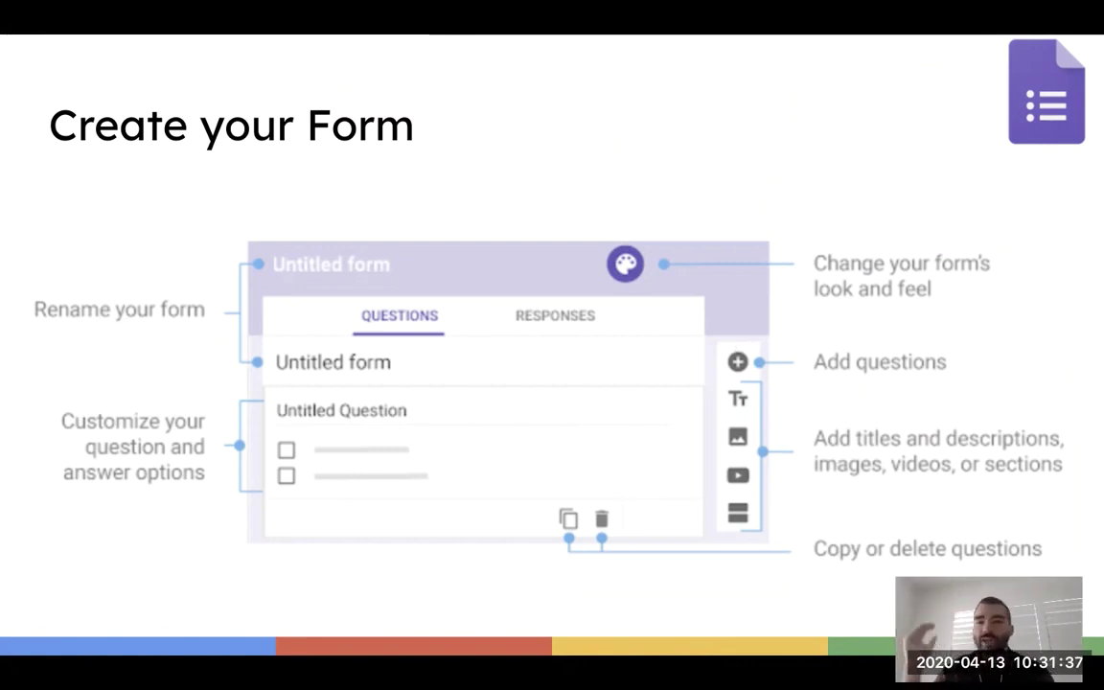
key("Right")
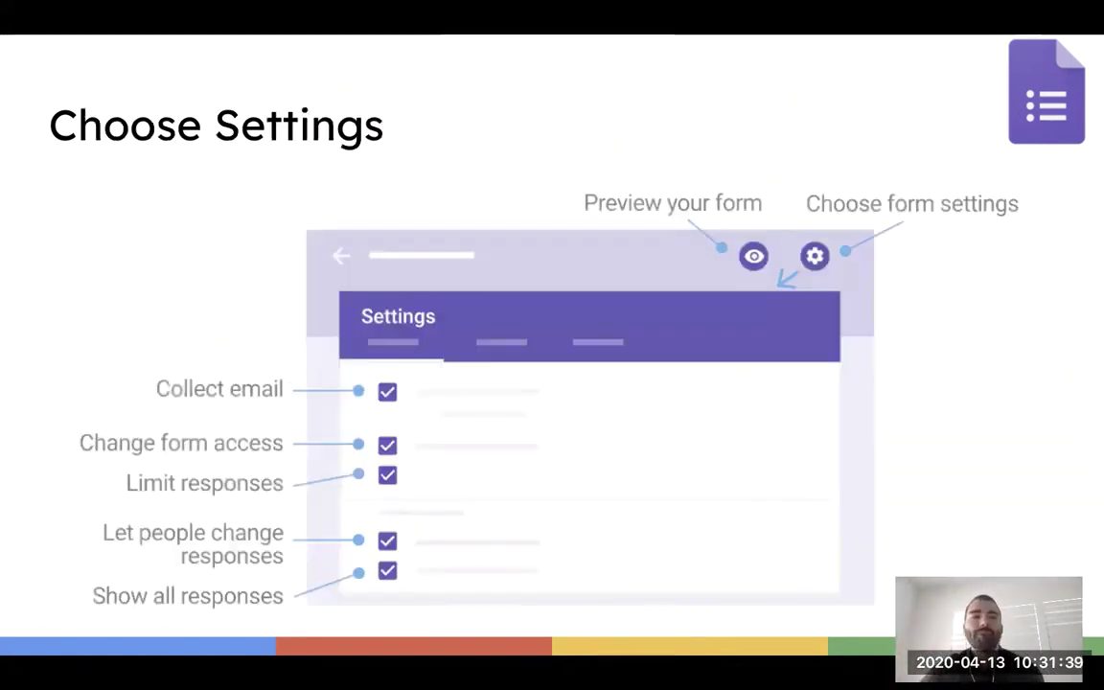
key("Right")
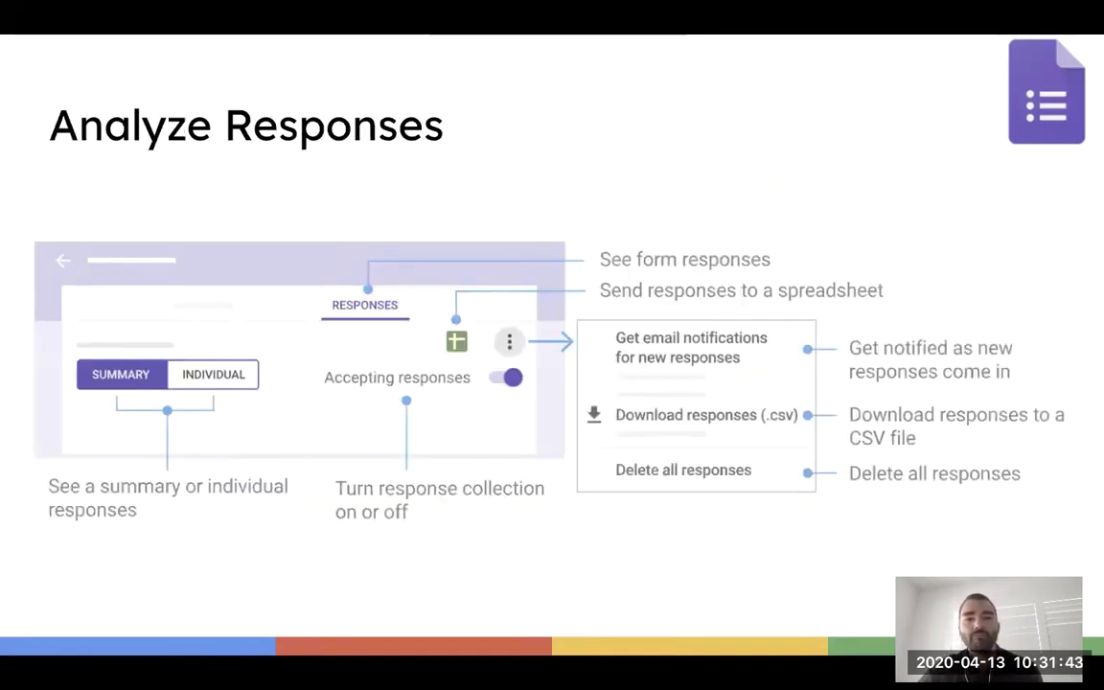
key("Escape")
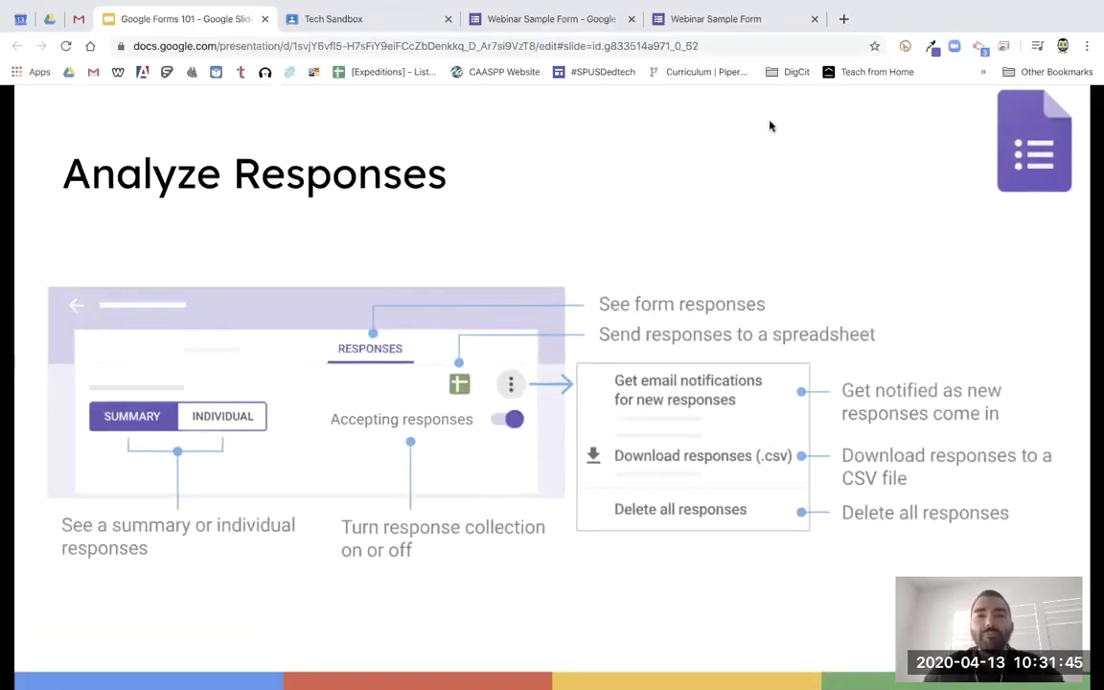
Step: On the live form, enter a respondent name, answer 3 and 5, add a short Plato comment, and submit
left_click(709, 19)
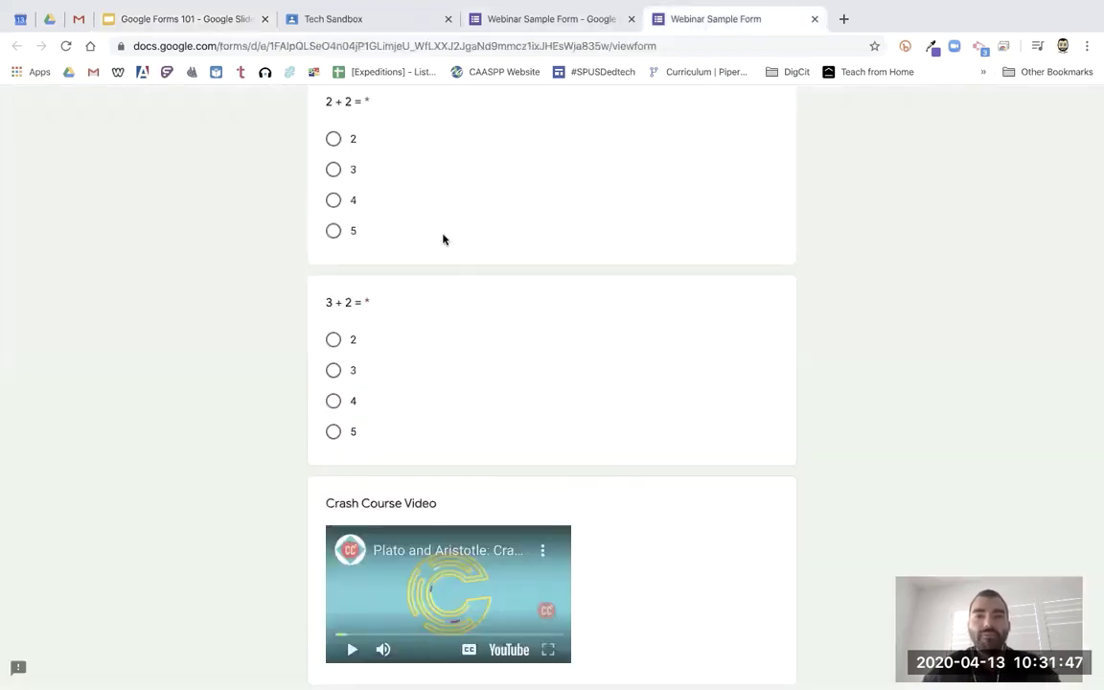
scroll(443, 239, "up", 3)
left_click(407, 247)
type("Alisia")
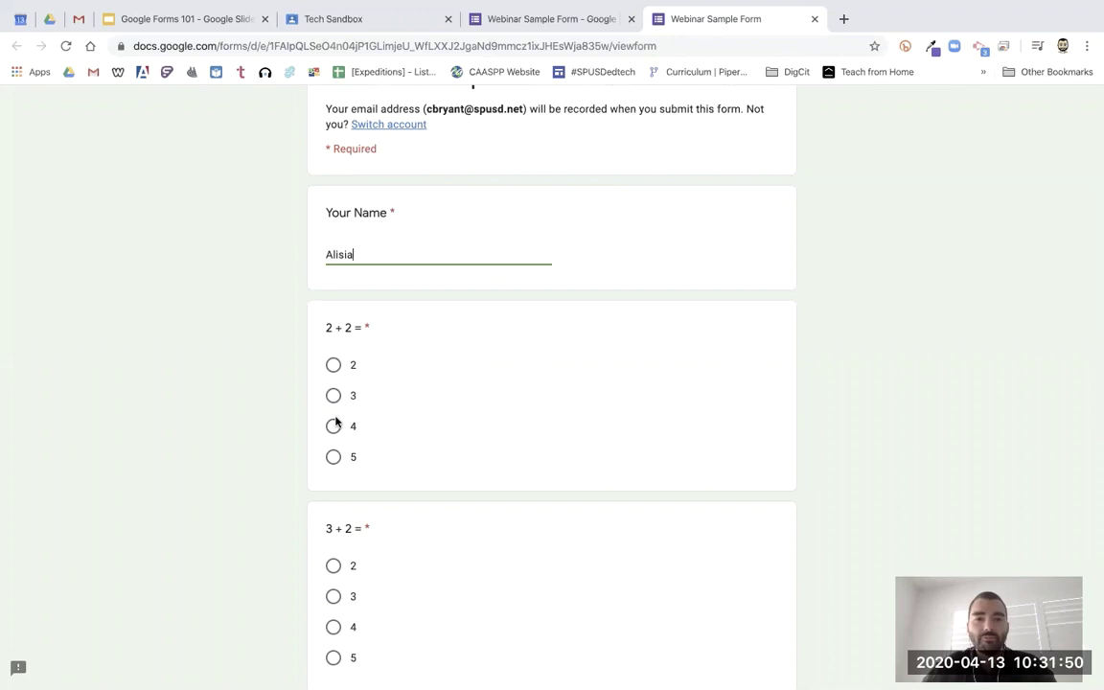
left_click(333, 394)
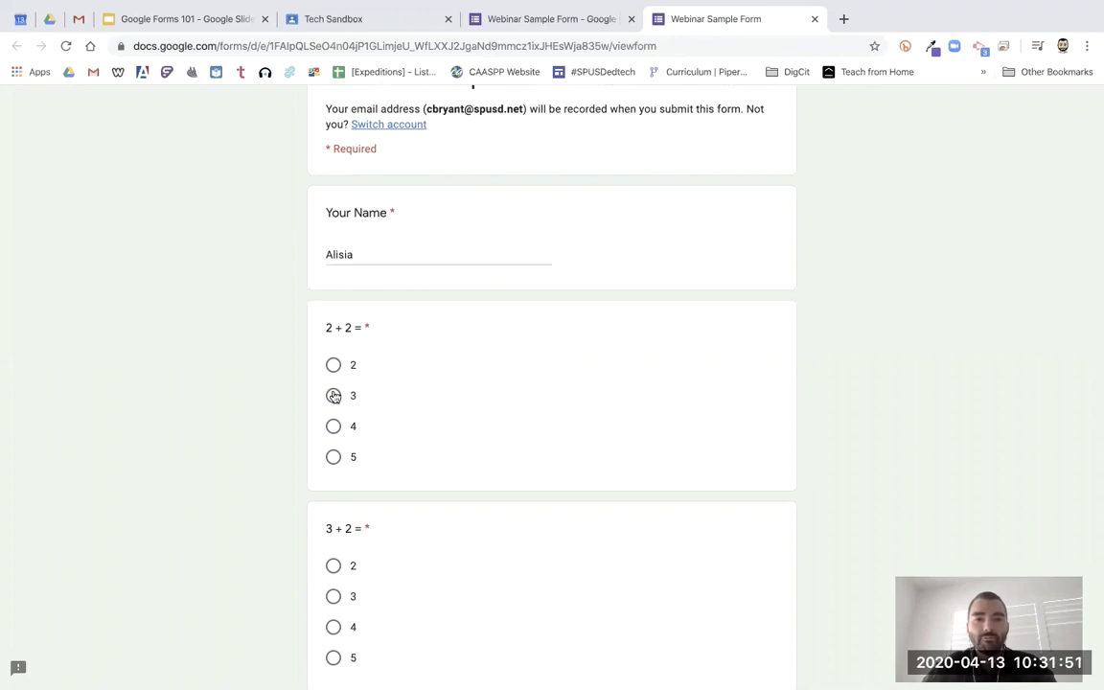
scroll(332, 394, "down", 3)
left_click(334, 440)
scroll(335, 451, "down", 3)
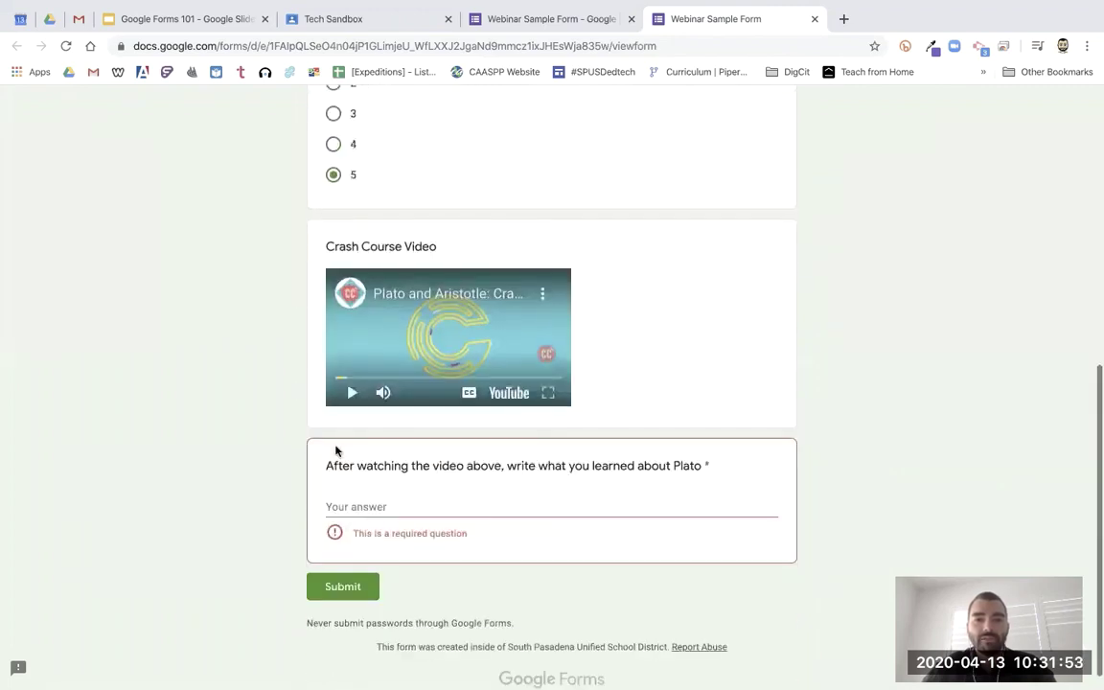
type("He's great!")
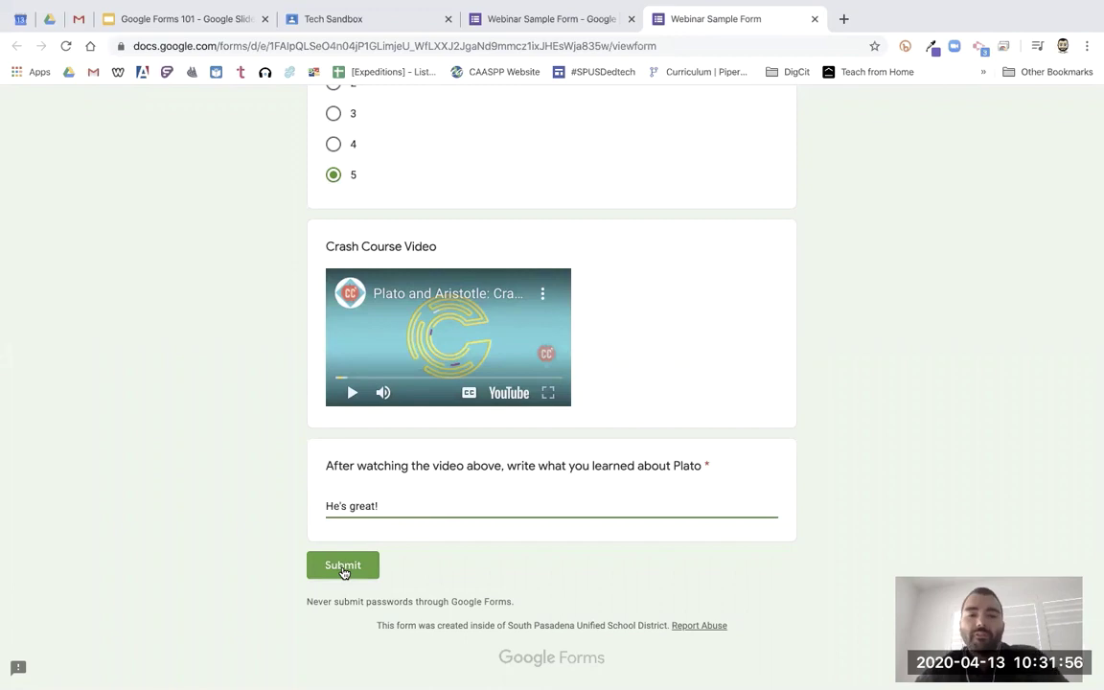
left_click(343, 567)
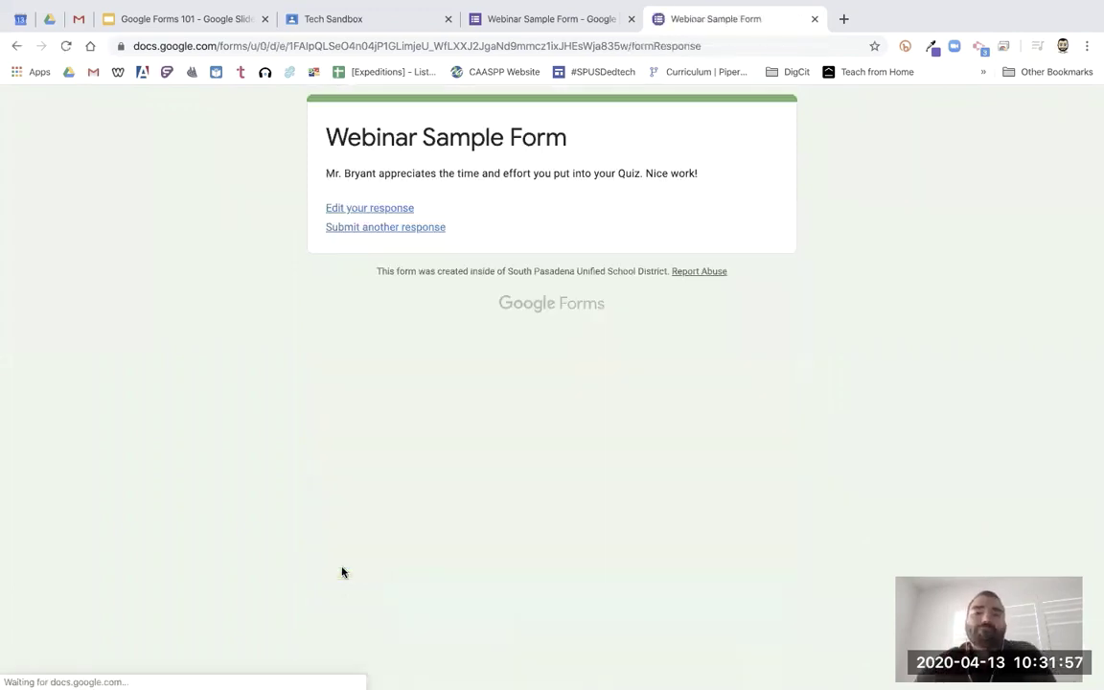
left_click(812, 19)
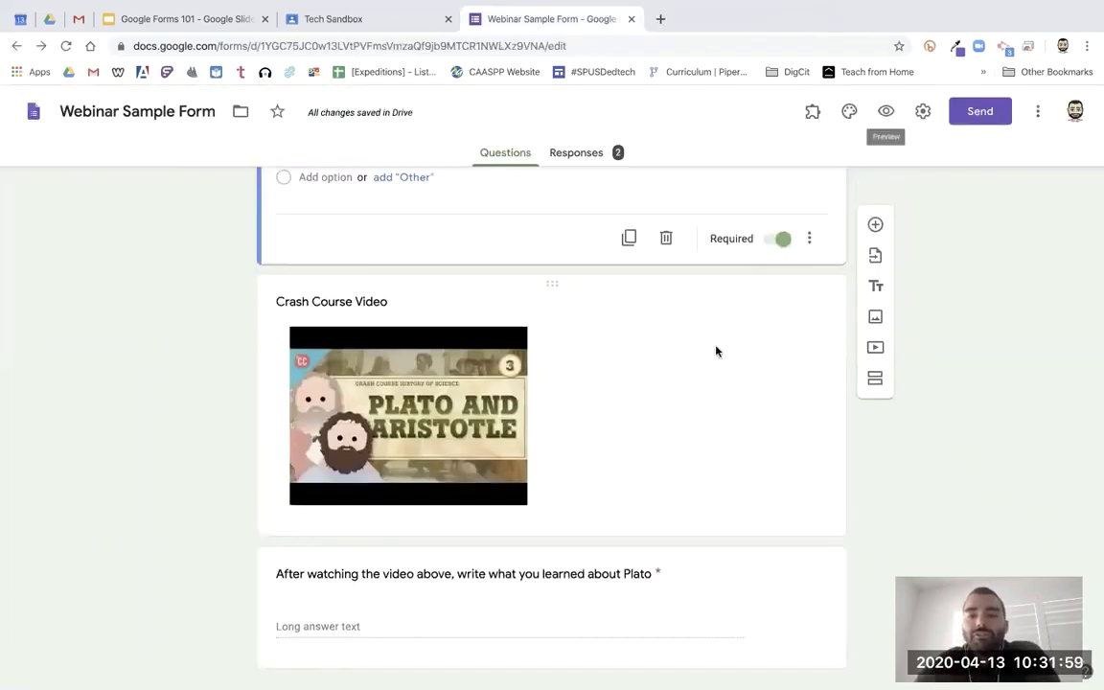
left_click(581, 154)
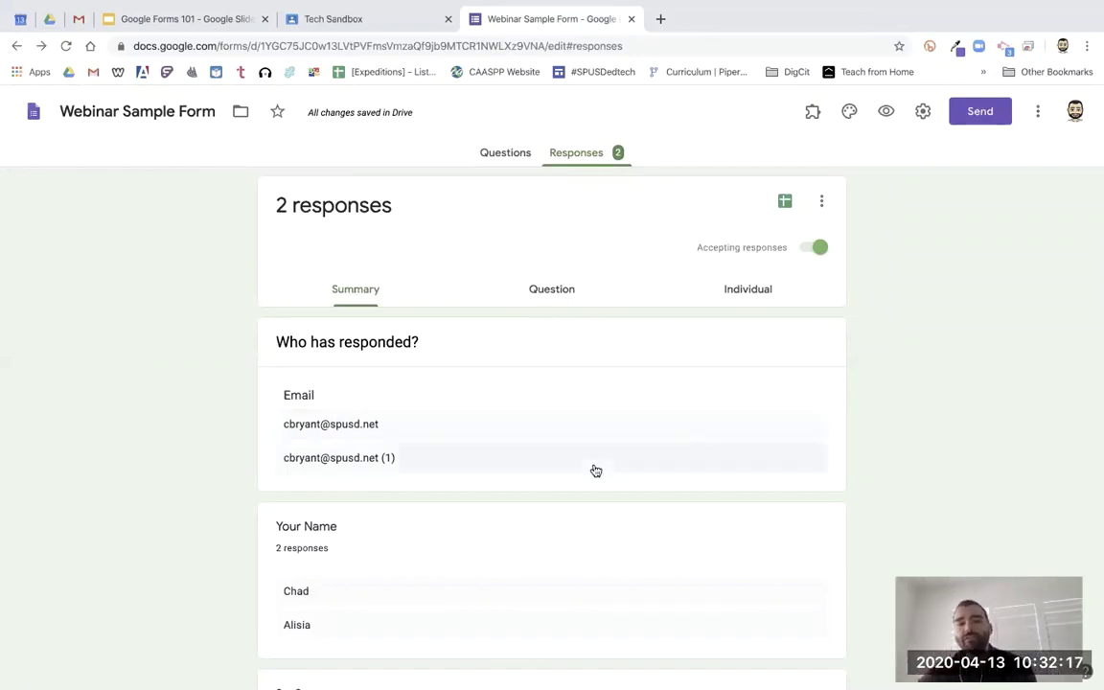
scroll(595, 470, "down", 5)
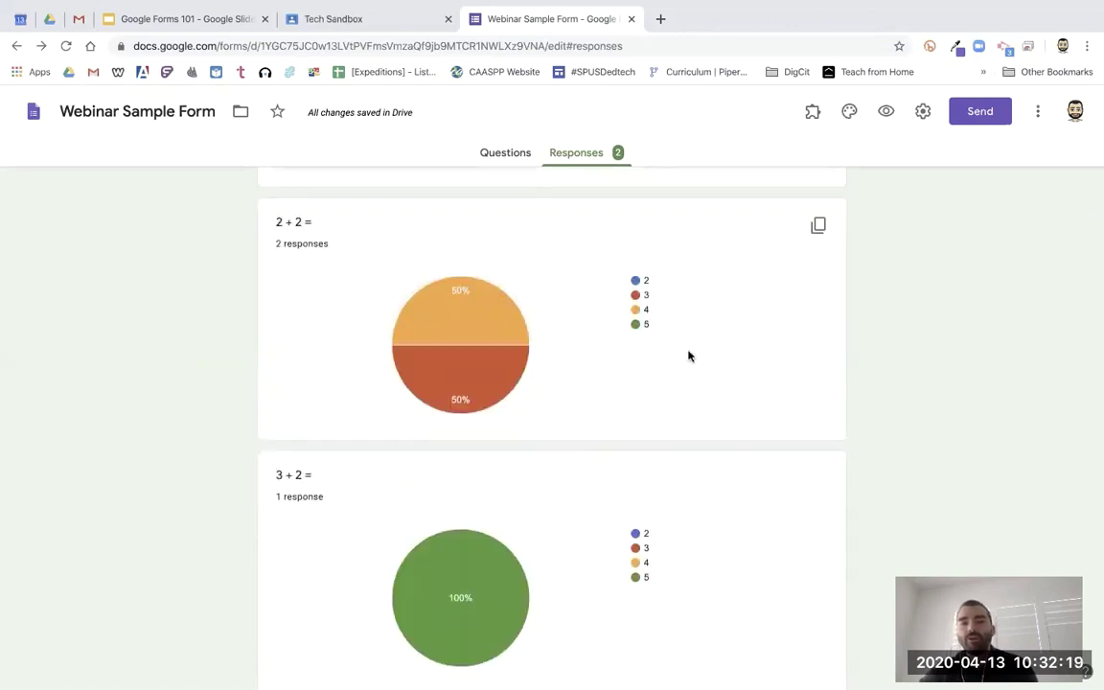
scroll(688, 357, "down", 2)
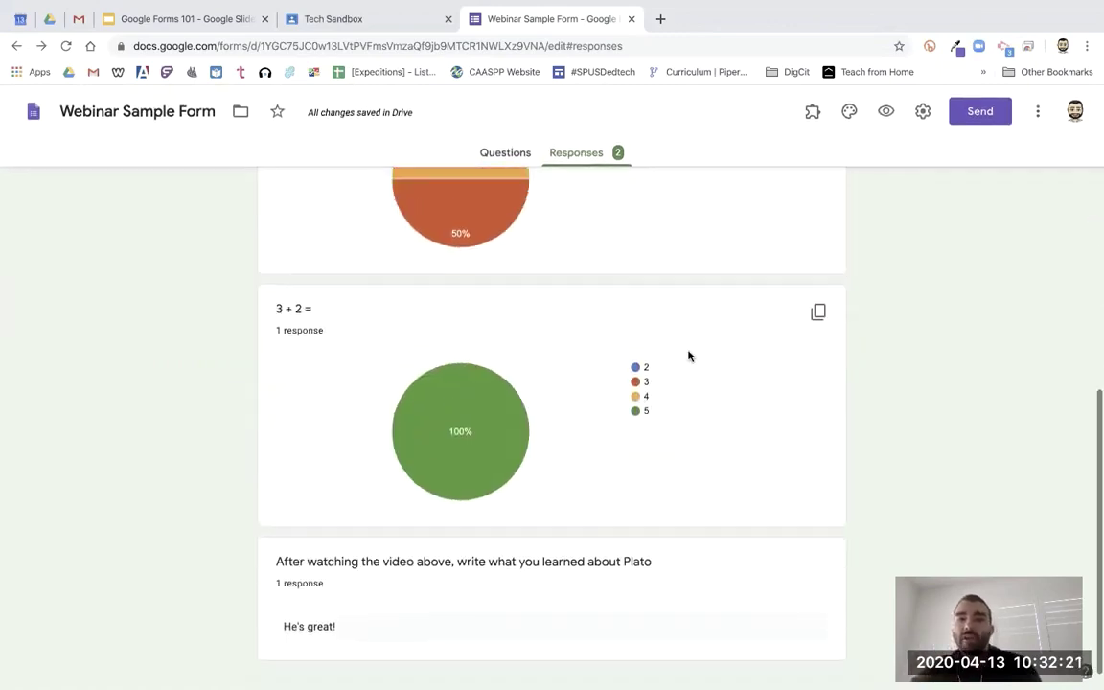
scroll(688, 357, "up", 1)
mouse_move(486, 254)
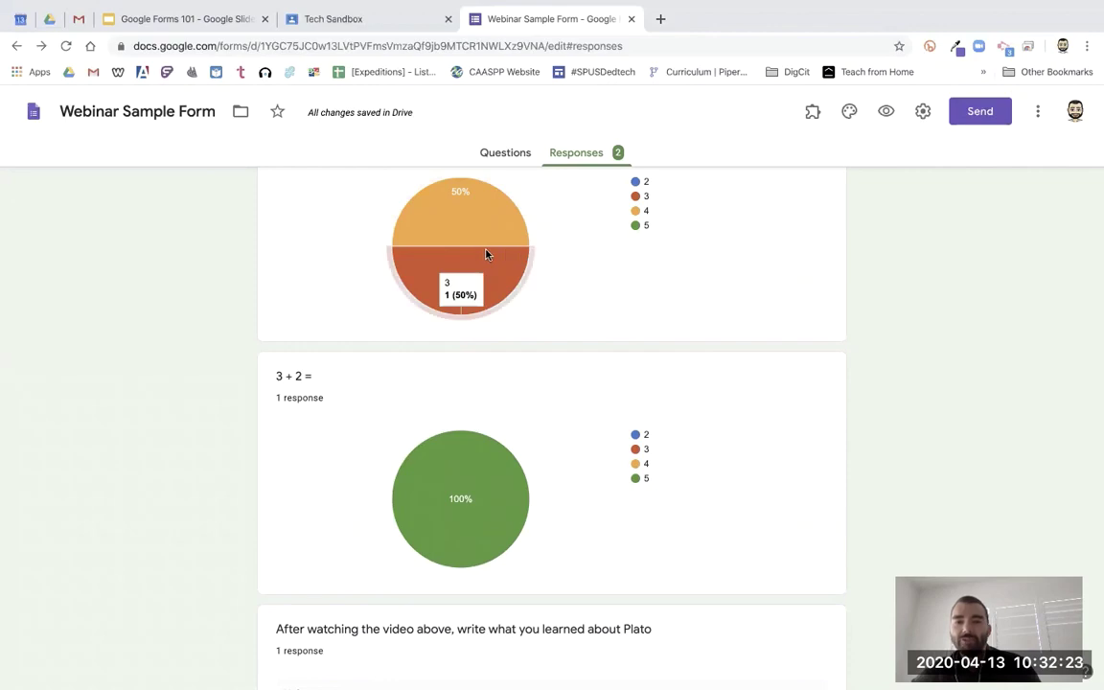
scroll(486, 254, "up", 2)
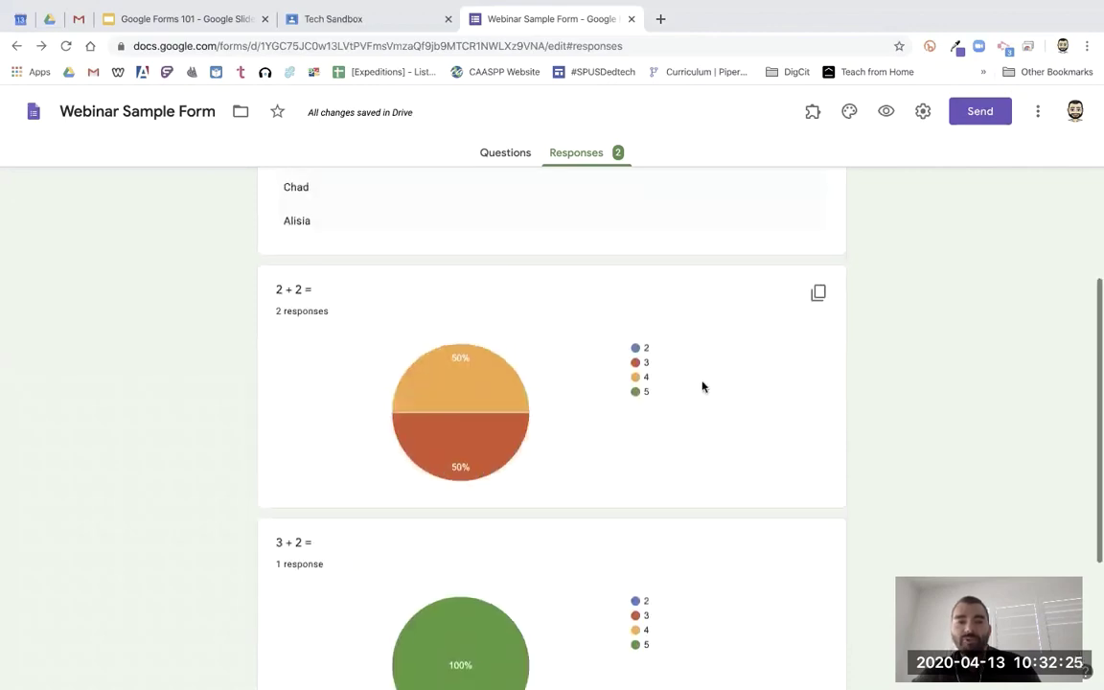
scroll(703, 386, "down", 3)
scroll(703, 386, "up", 5)
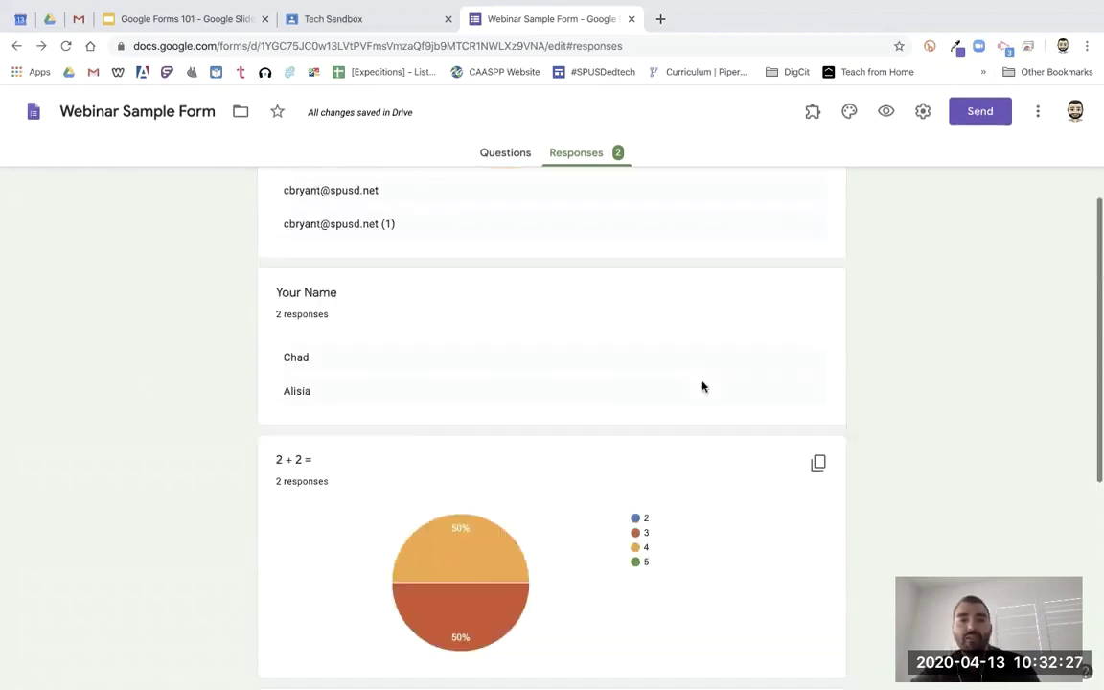
scroll(702, 386, "up", 3)
Step: Show the answers to the '2 + 2 =' question, then switch to Individual responses
left_click(534, 290)
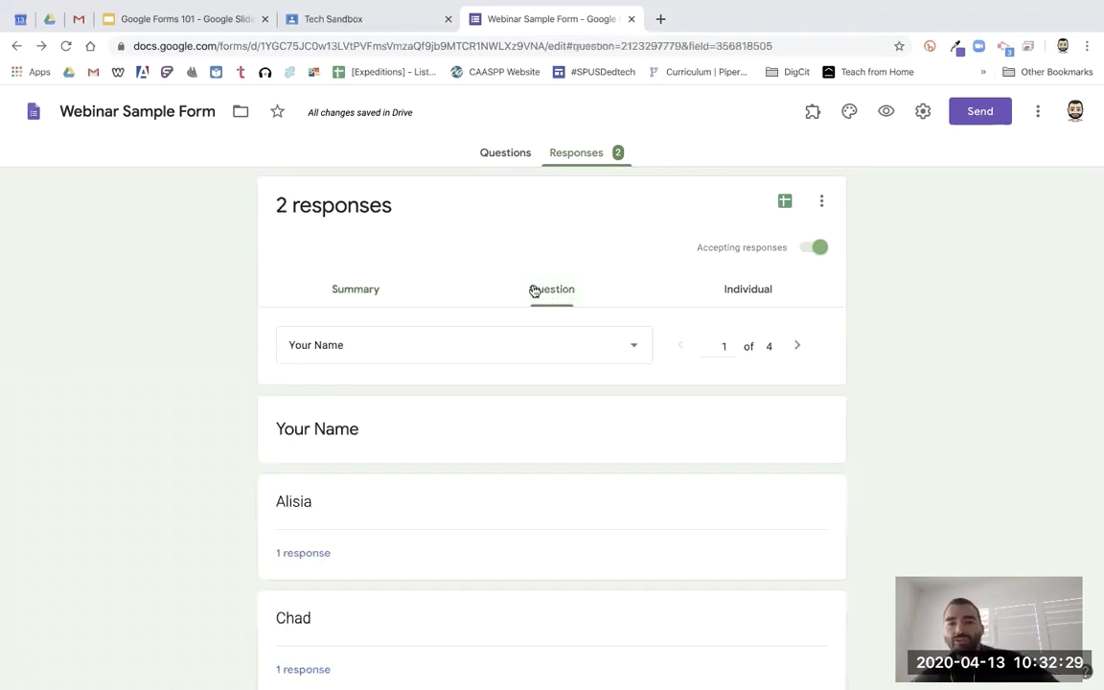
left_click(634, 351)
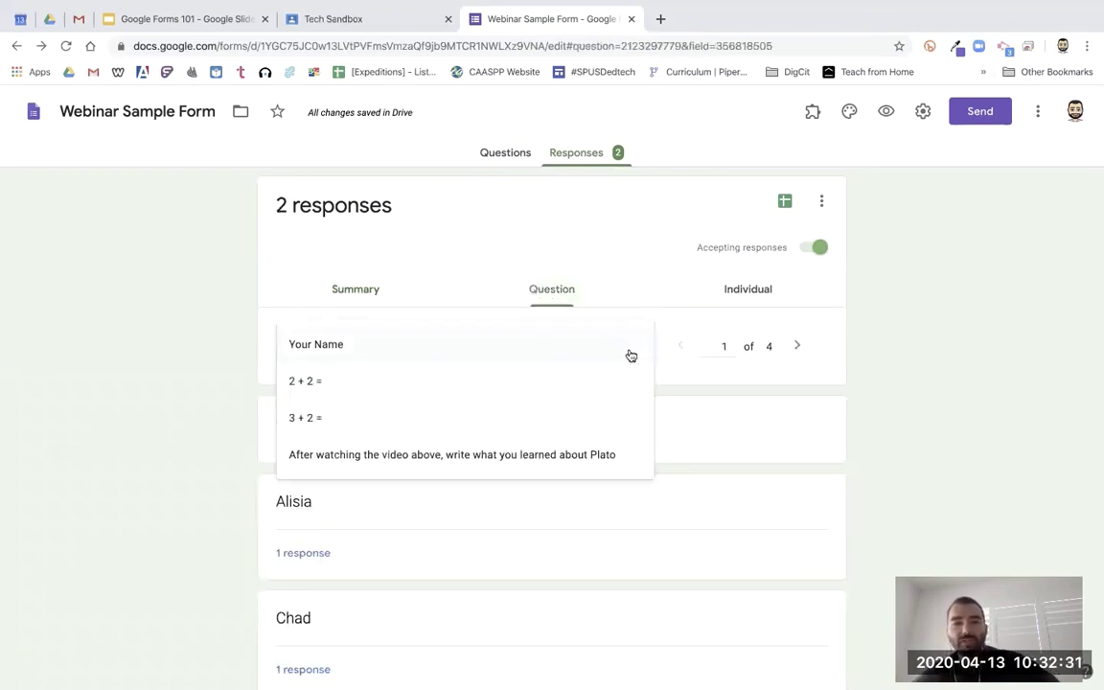
left_click(301, 385)
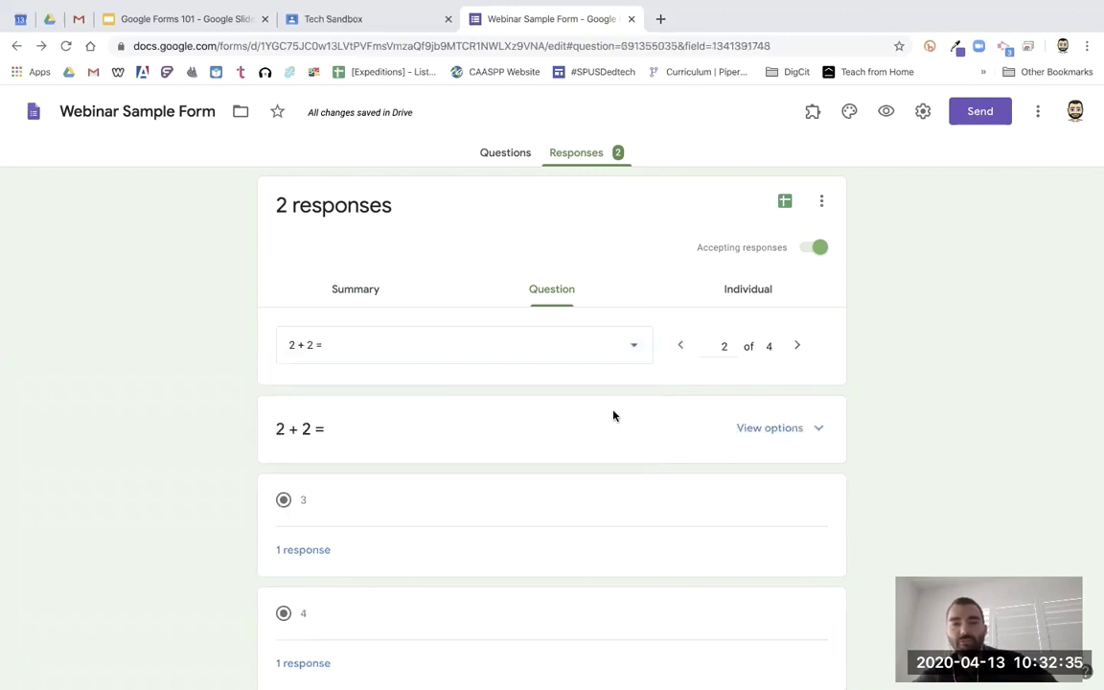
scroll(613, 415, "down", 3)
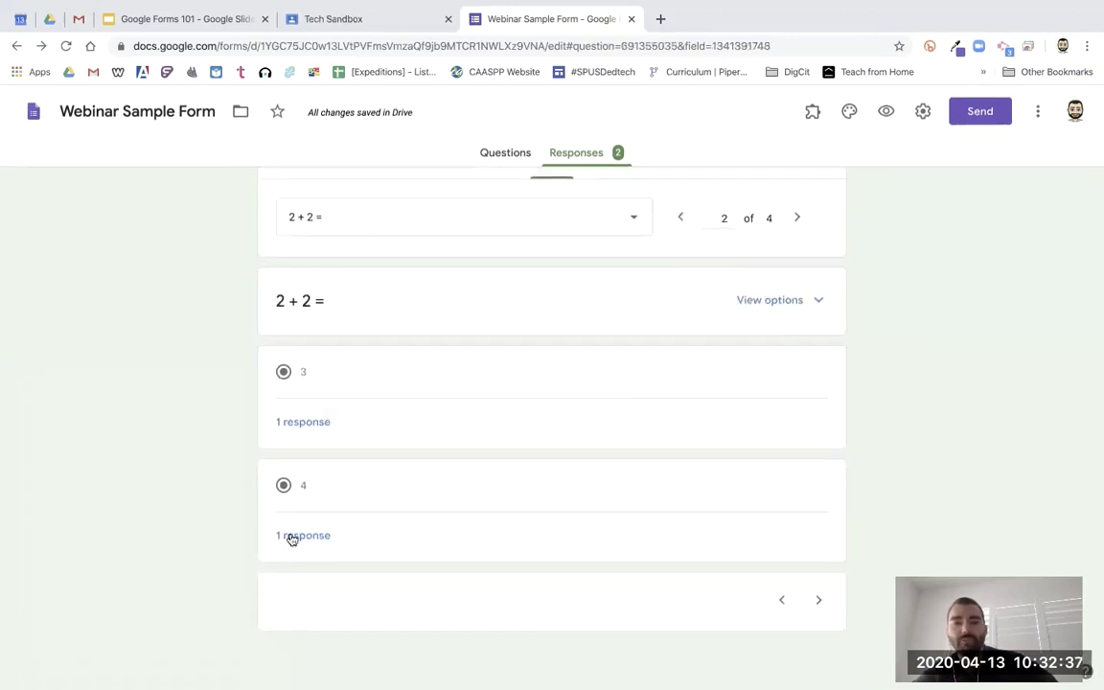
scroll(347, 534, "up", 3)
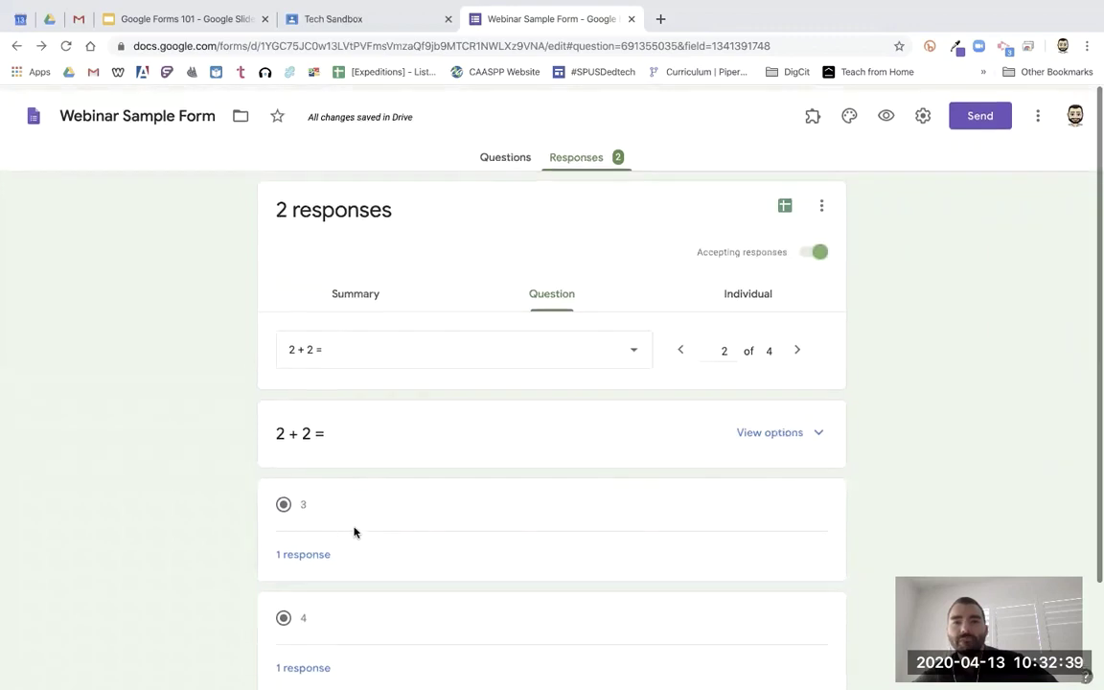
left_click(733, 300)
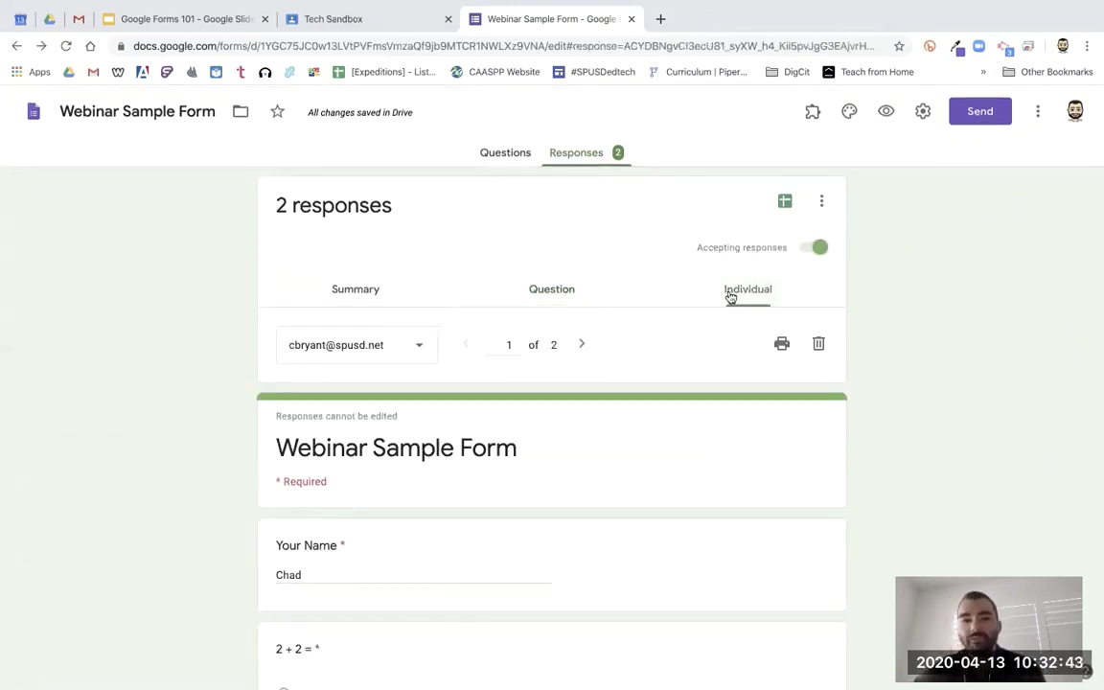
left_click(582, 344)
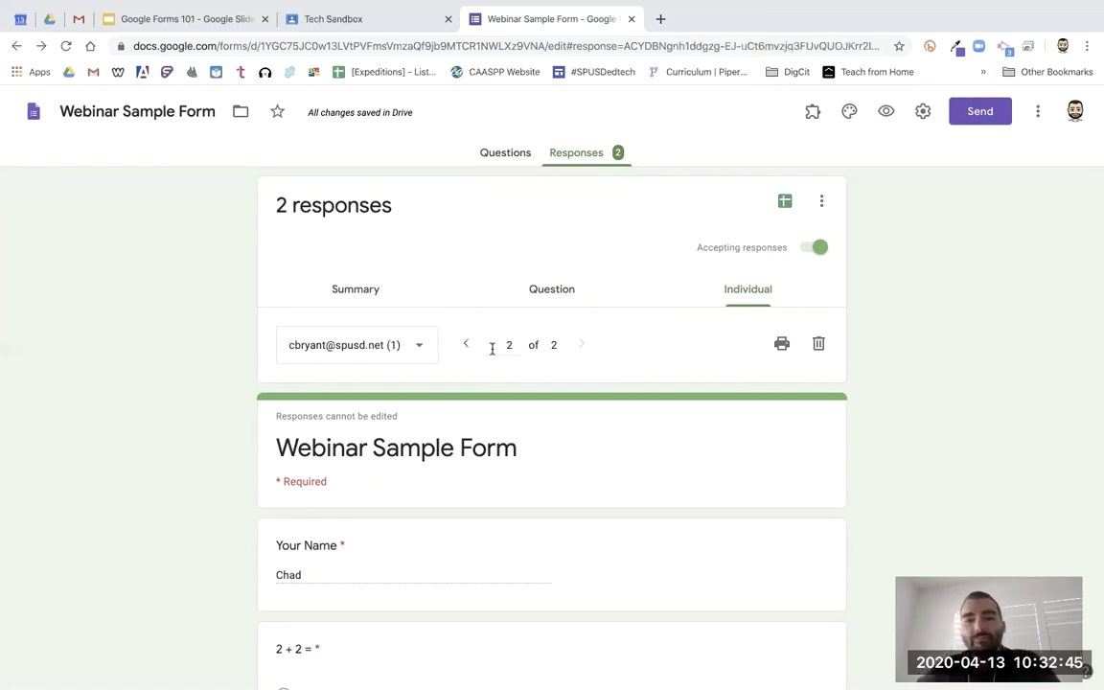
left_click(466, 344)
left_click(582, 347)
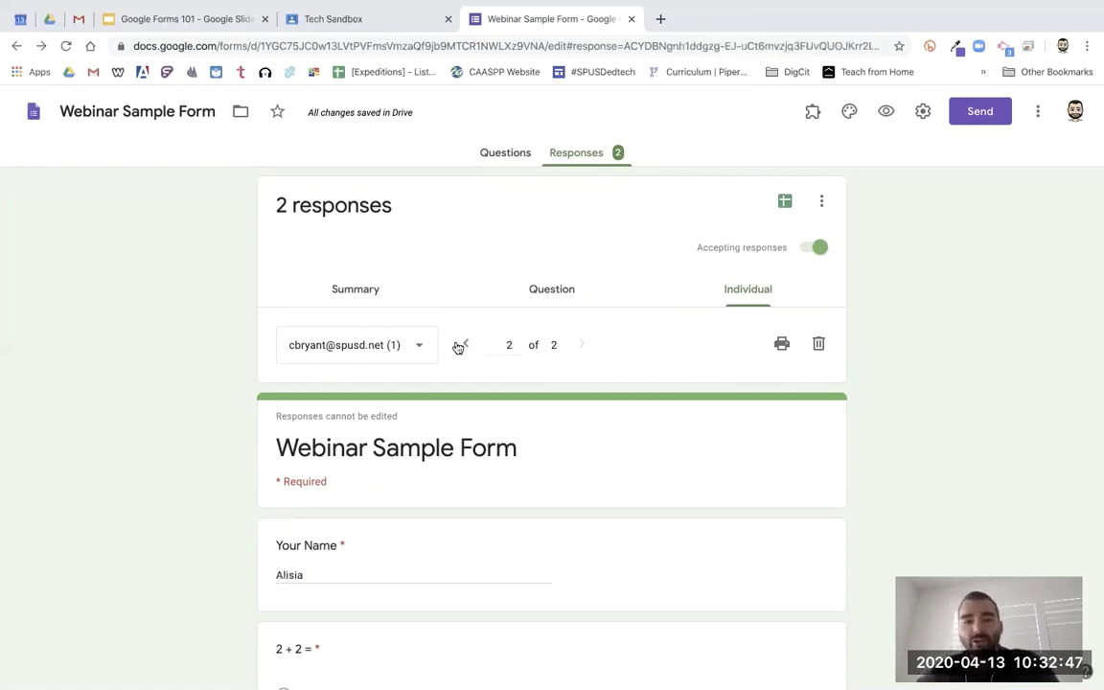
left_click(463, 345)
left_click(412, 345)
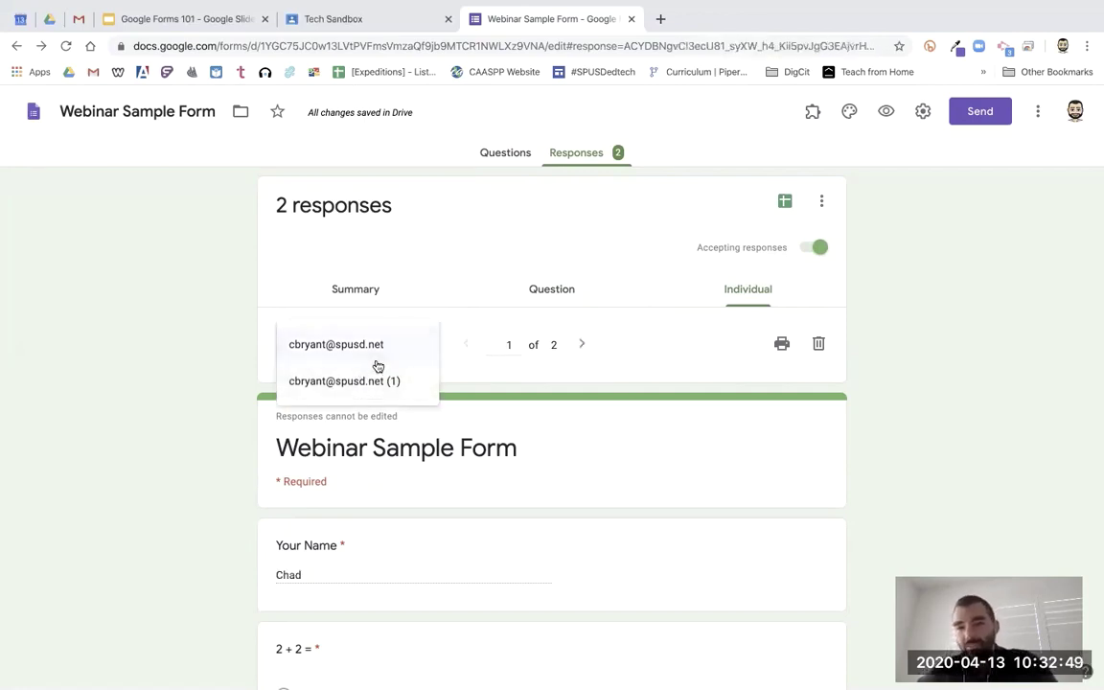
left_click(375, 381)
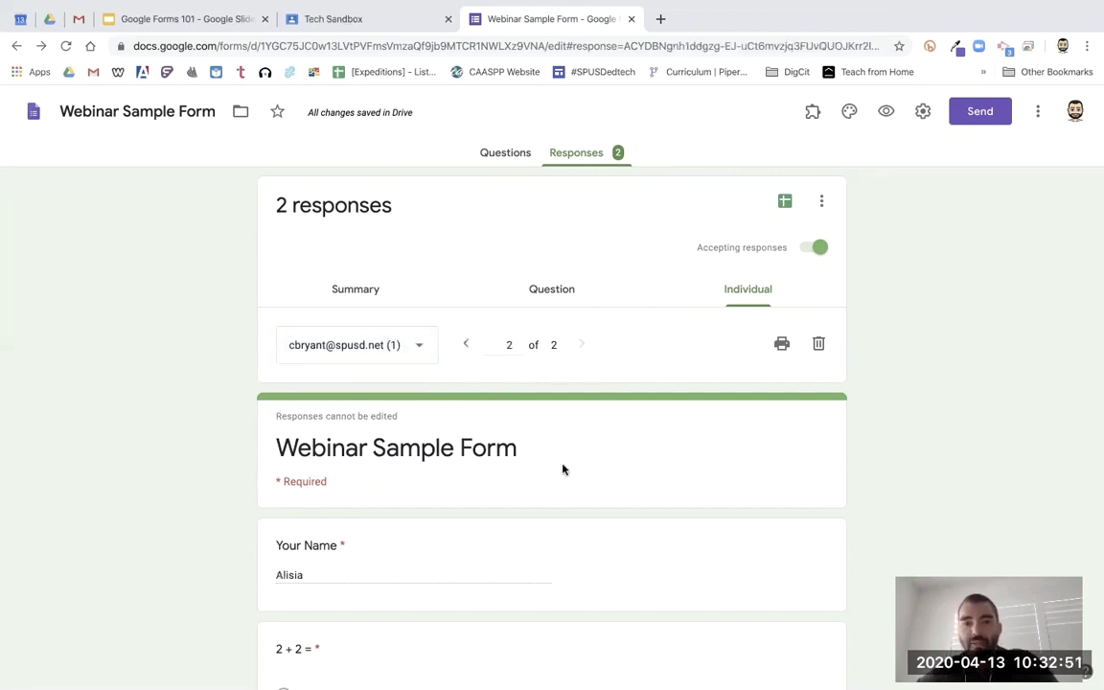
scroll(458, 384, "down", 3)
scroll(299, 377, "down", 2)
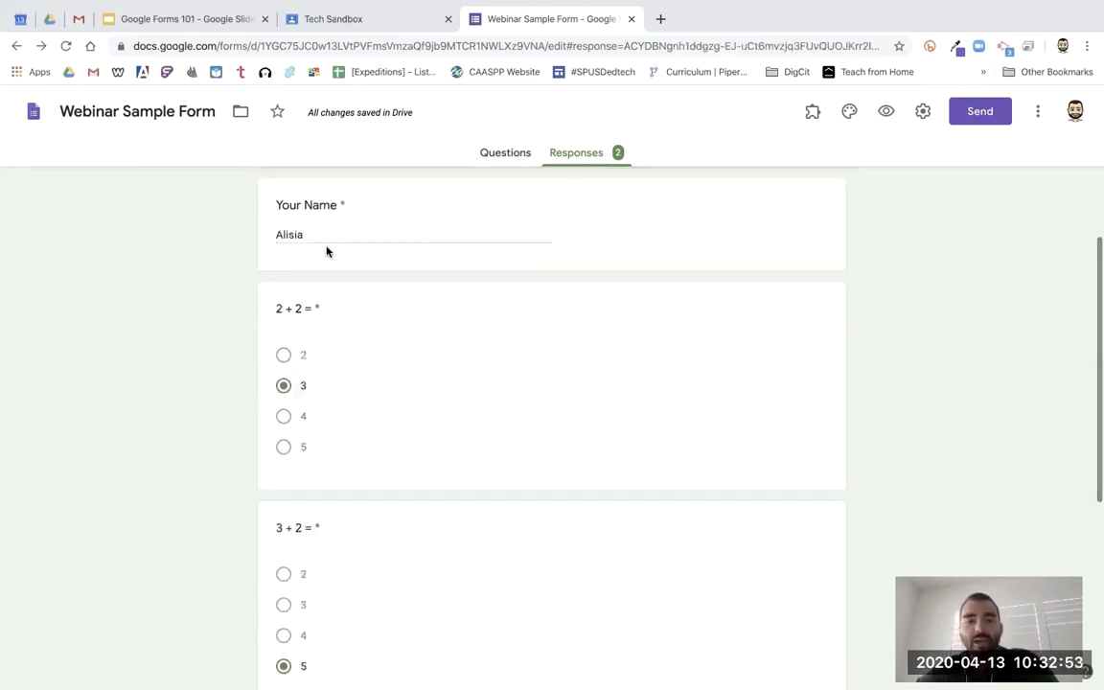
scroll(328, 249, "down", 2)
scroll(326, 252, "down", 2)
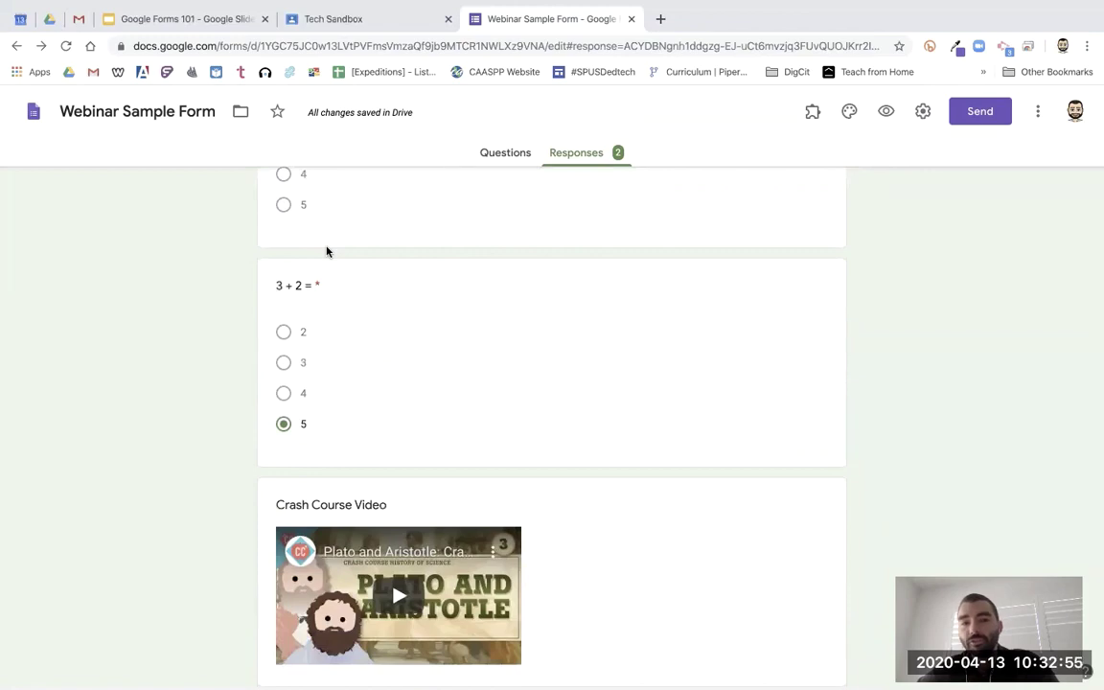
scroll(326, 251, "down", 2)
scroll(325, 249, "up", 8)
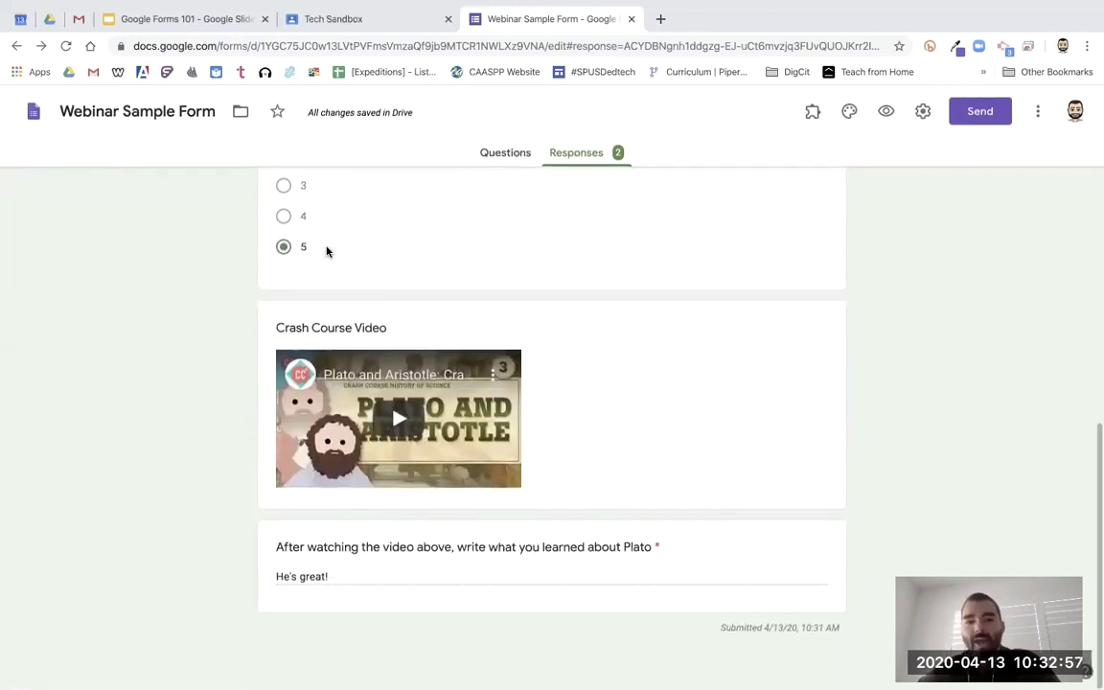
scroll(326, 247, "up", 1)
scroll(549, 414, "down", 2)
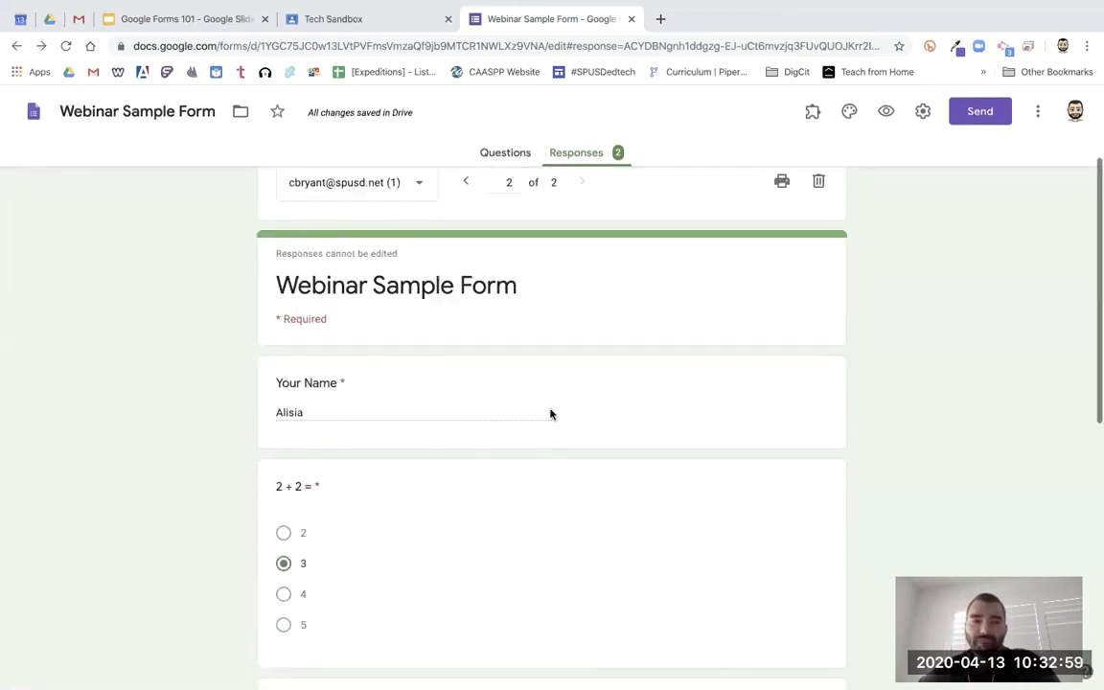
scroll(549, 414, "up", 3)
left_click(470, 344)
left_click(582, 346)
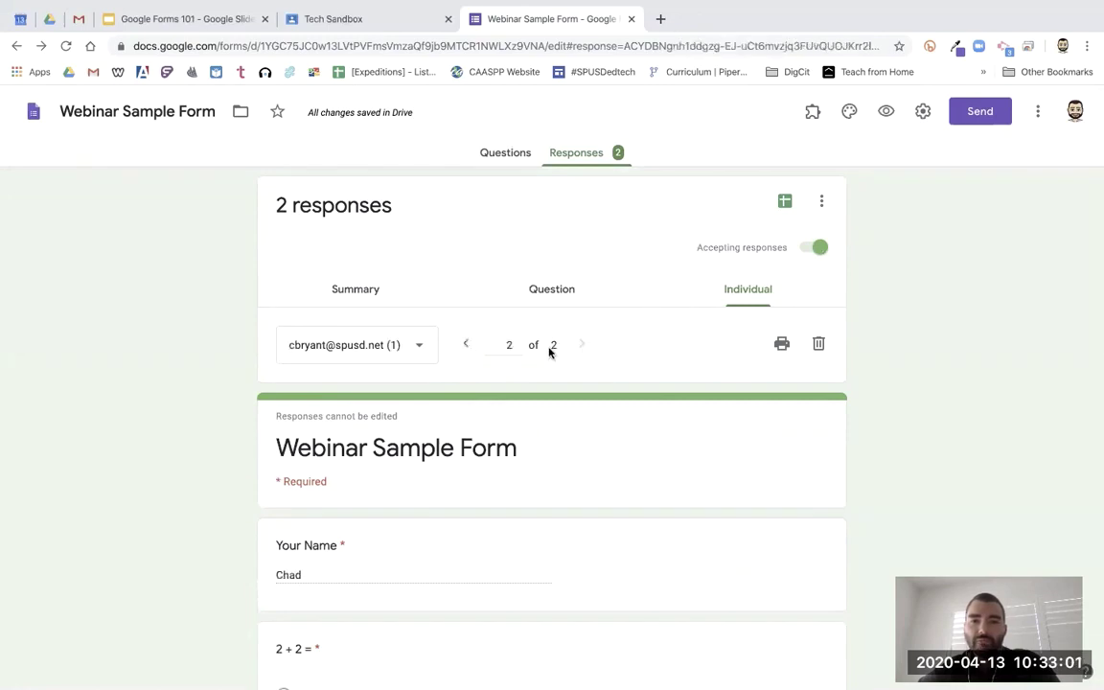
left_click(469, 347)
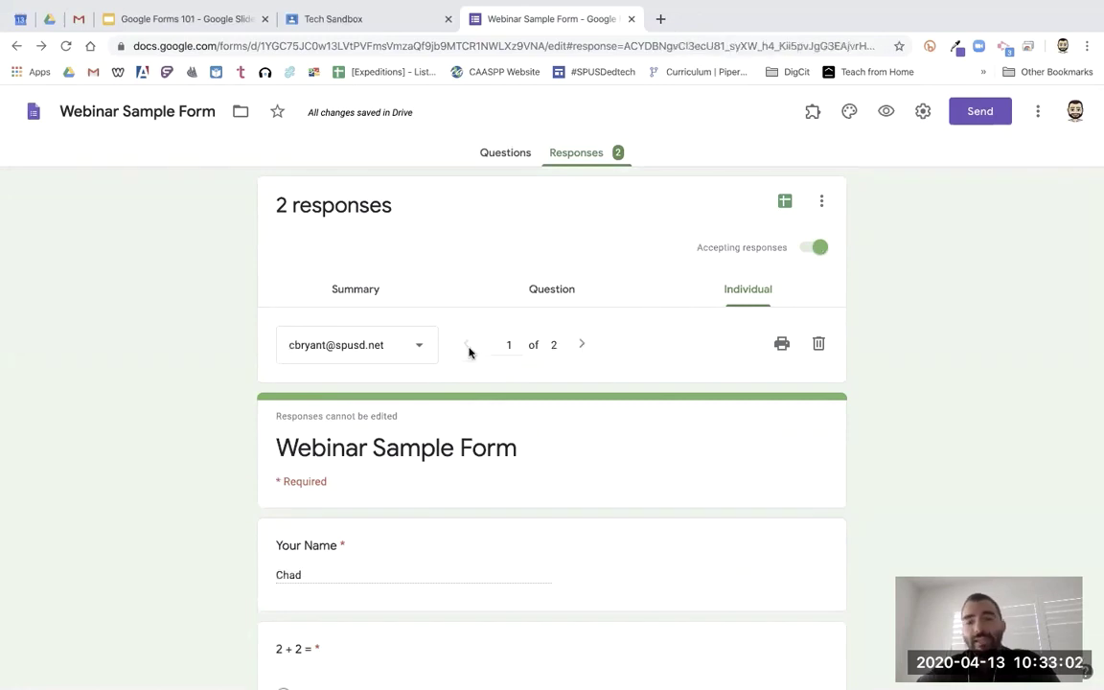
Step: Link the responses to a new spreadsheet named 'Webinar Sample Form (Responses)'
left_click(784, 205)
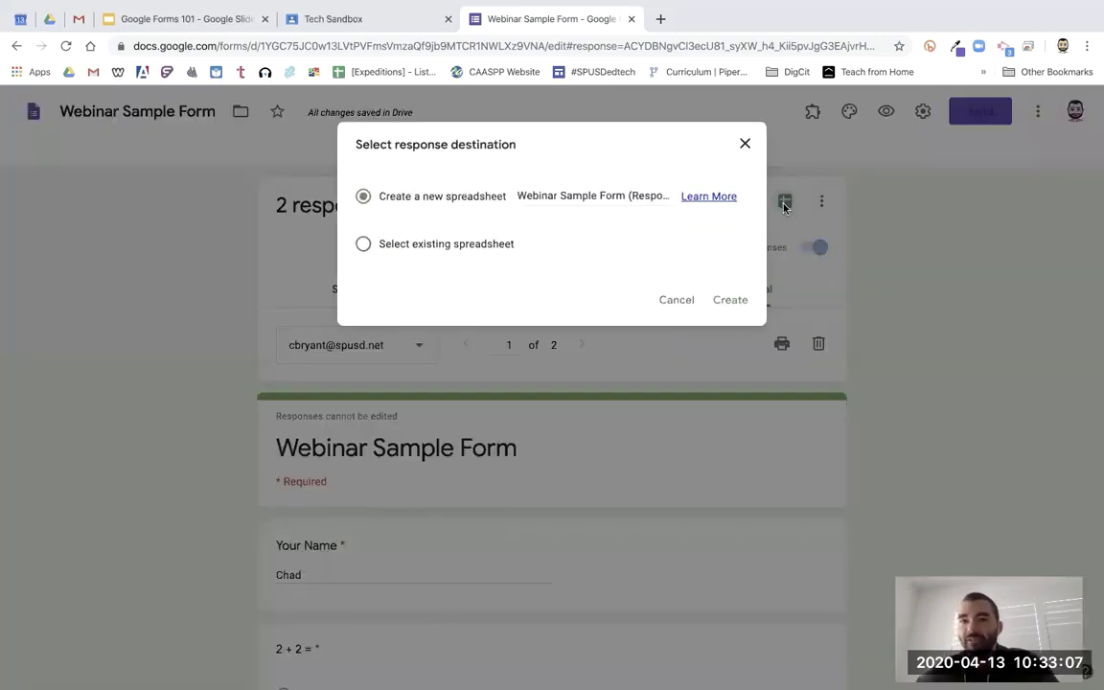
left_click(730, 301)
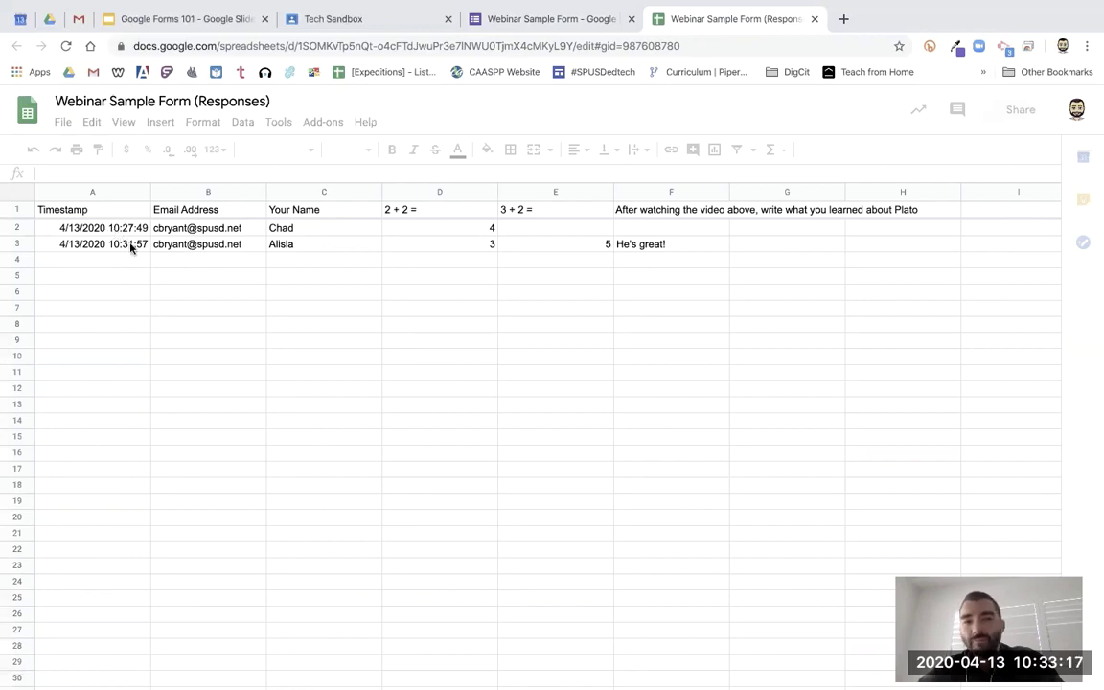
Step: Inspect the submissions' timestamp, email, name cells and the Your Name column heading
left_click(131, 247)
left_click(192, 228)
left_click(316, 230)
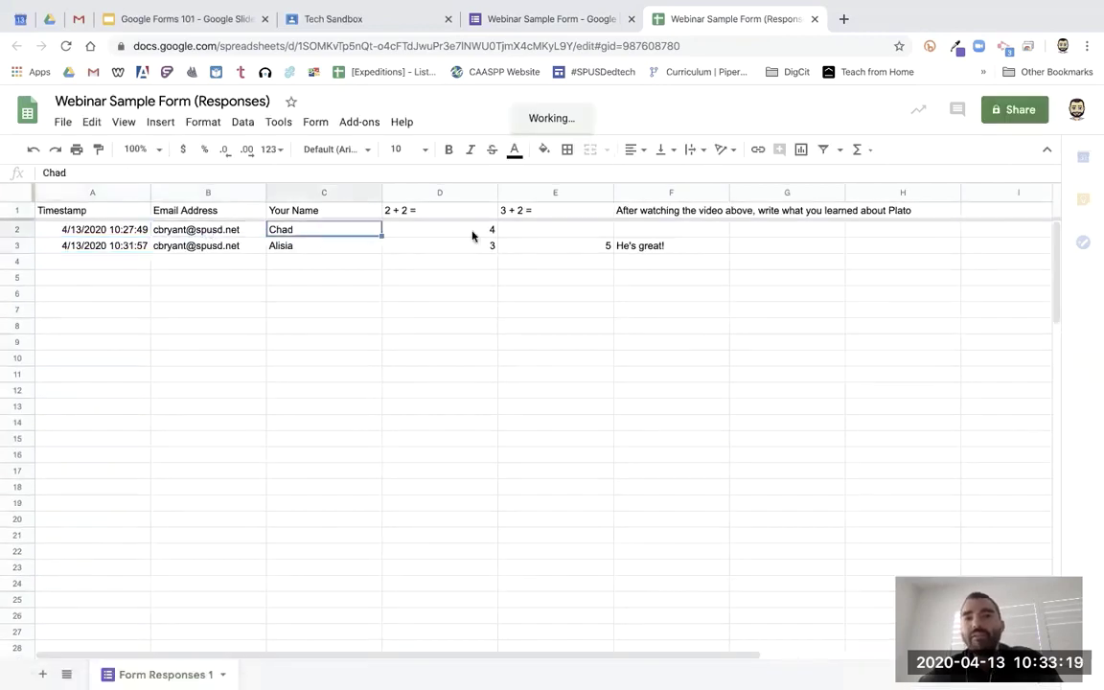
left_click(324, 209)
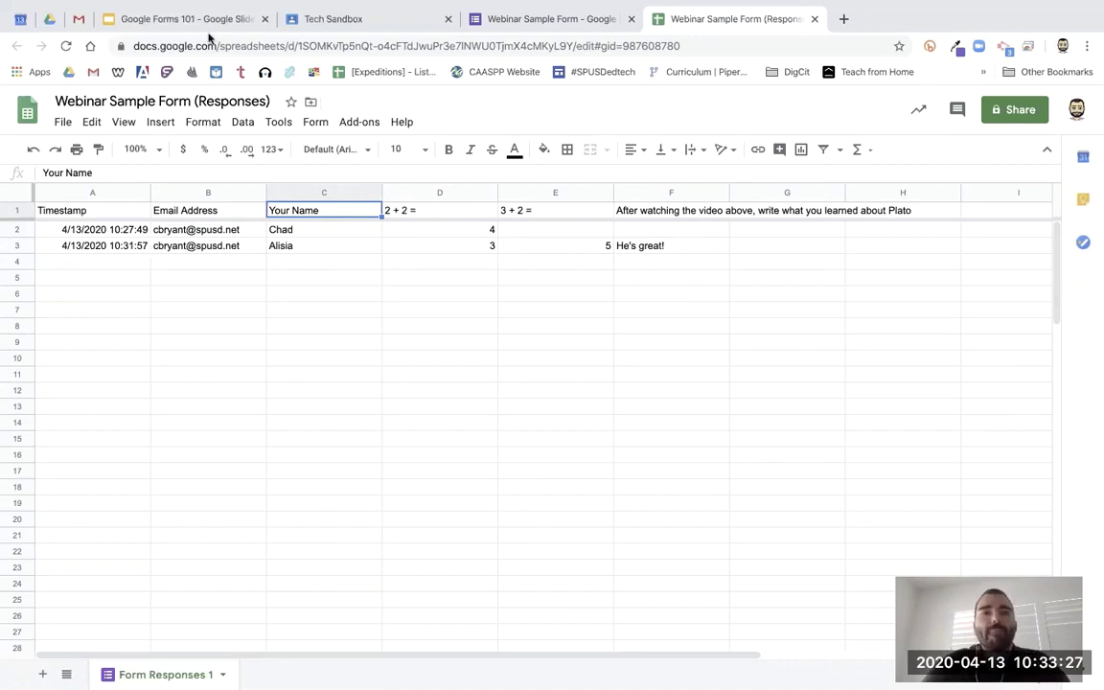
Step: Present the Google Forms 101 slides full screen and advance to slide 10, 'Teacher Use Case #1: Survey'
left_click(182, 18)
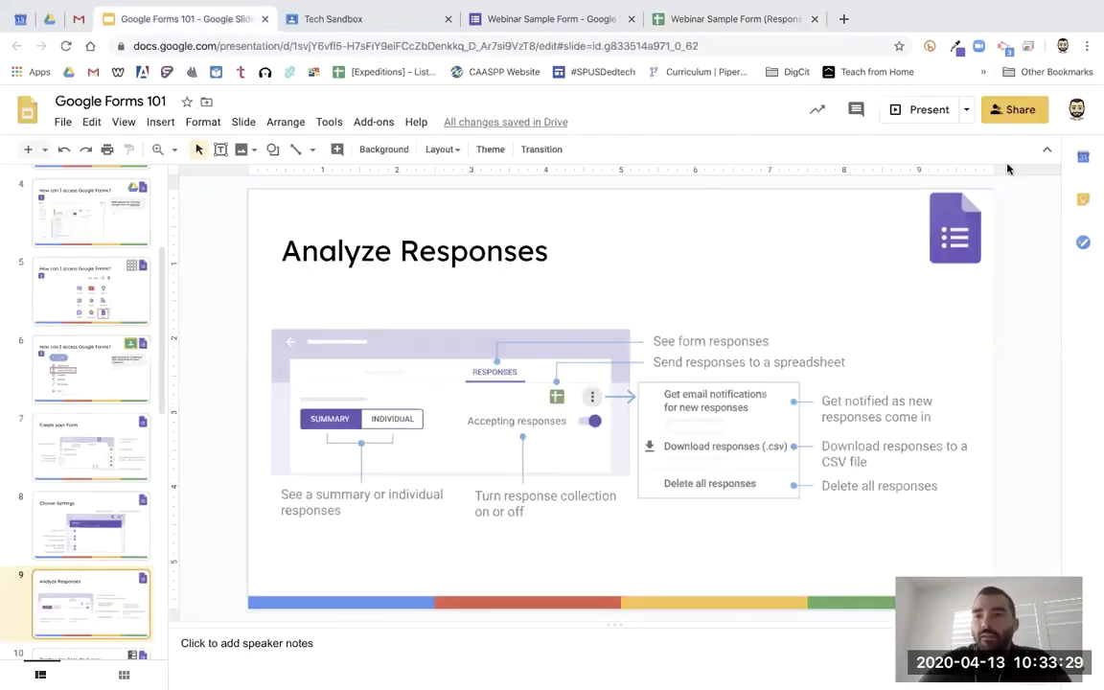
left_click(920, 108)
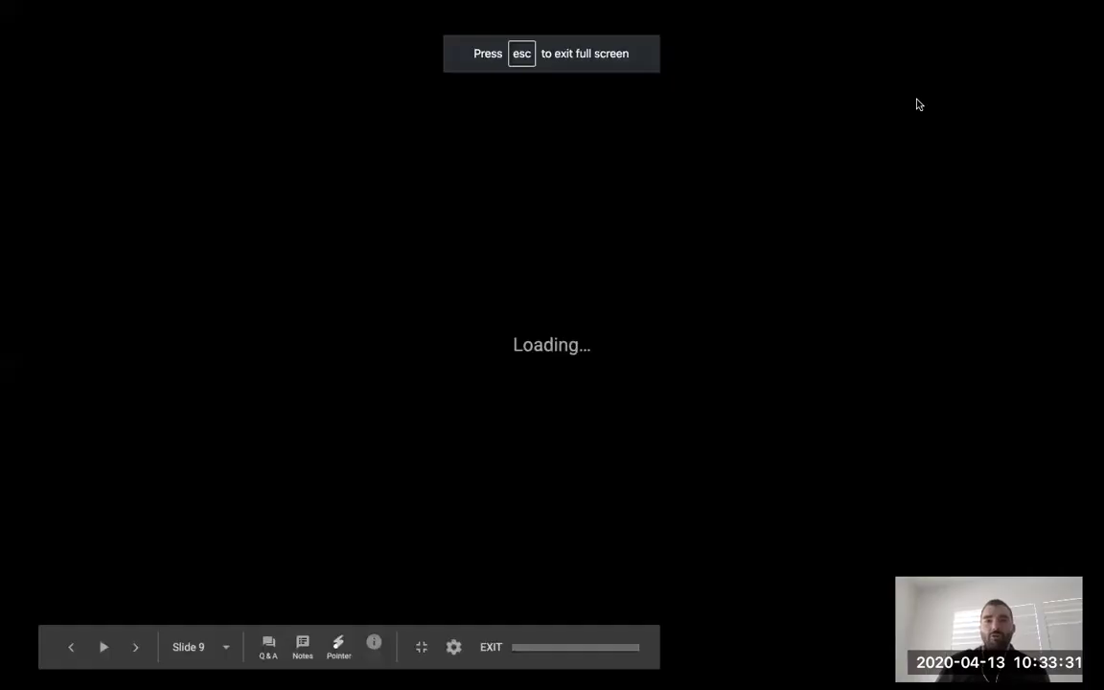
key("Right")
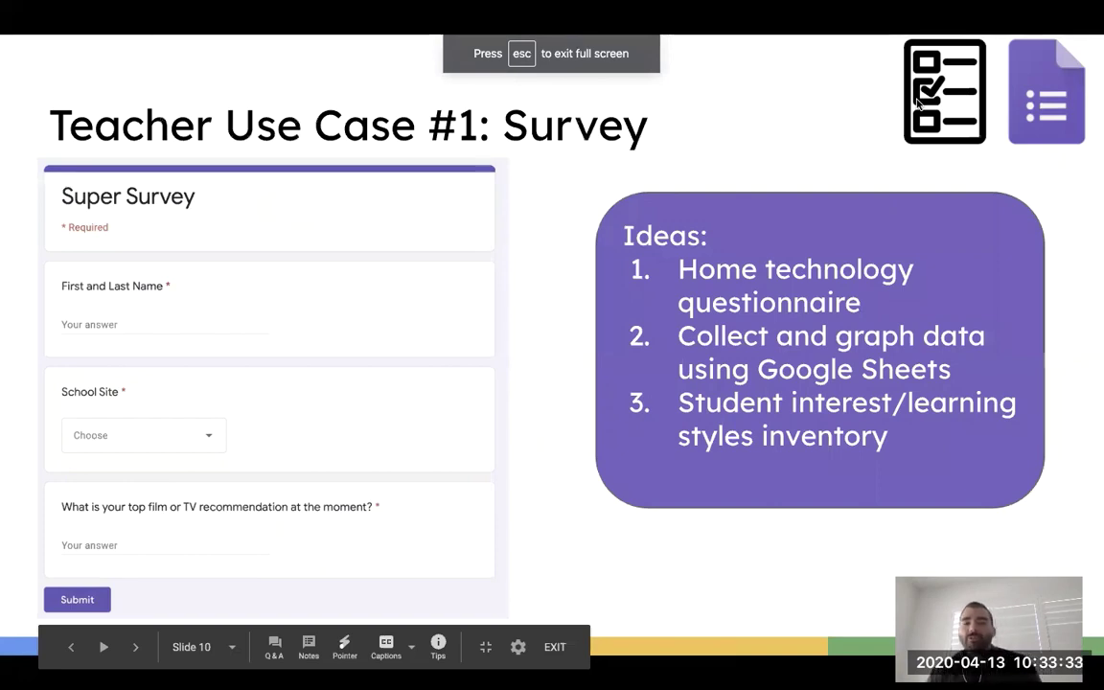
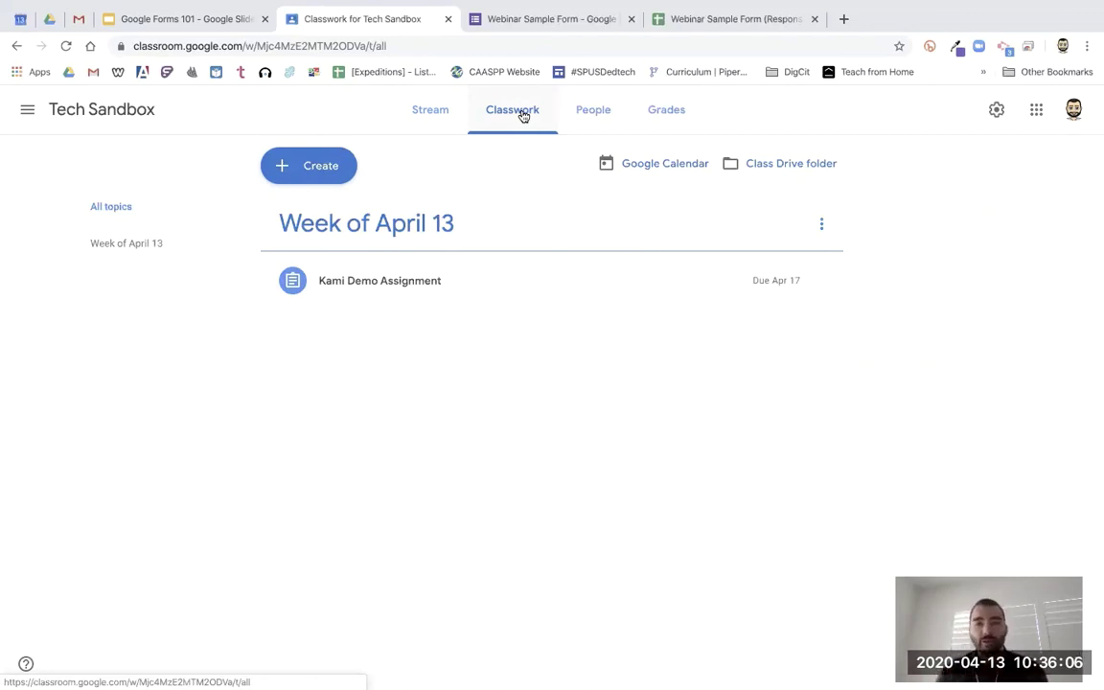
Step: Create a quiz assignment titled 'Webinar Quiz Assignment' with instructions to open and complete the quiz
left_click(328, 173)
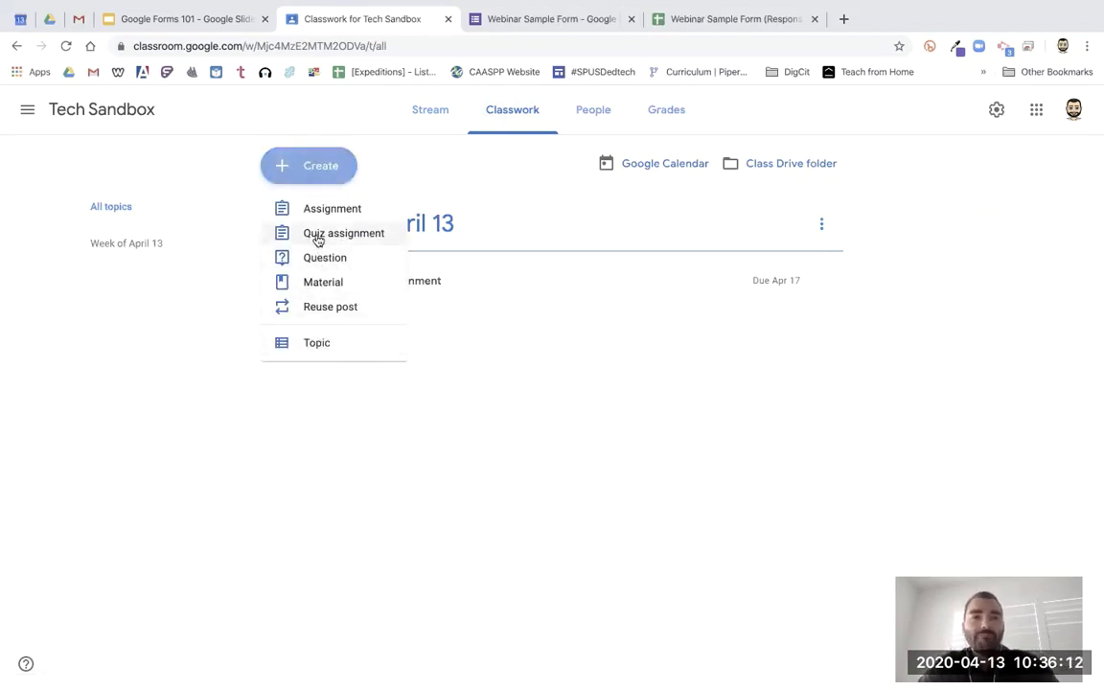
left_click(318, 235)
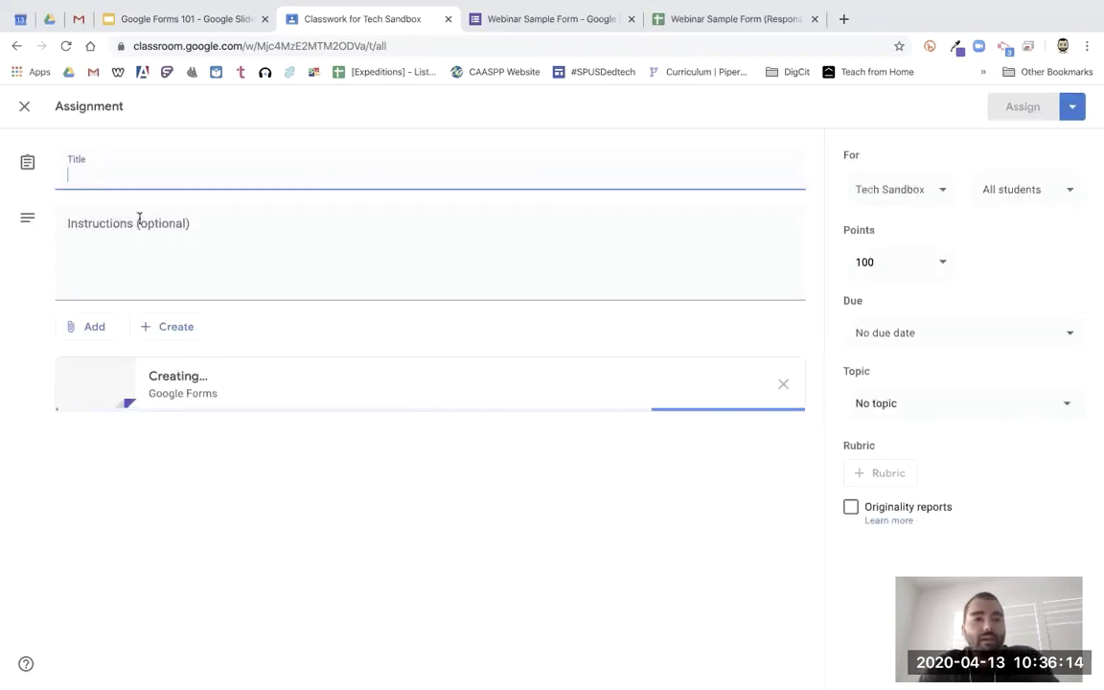
left_click(102, 180)
type("Webinar ")
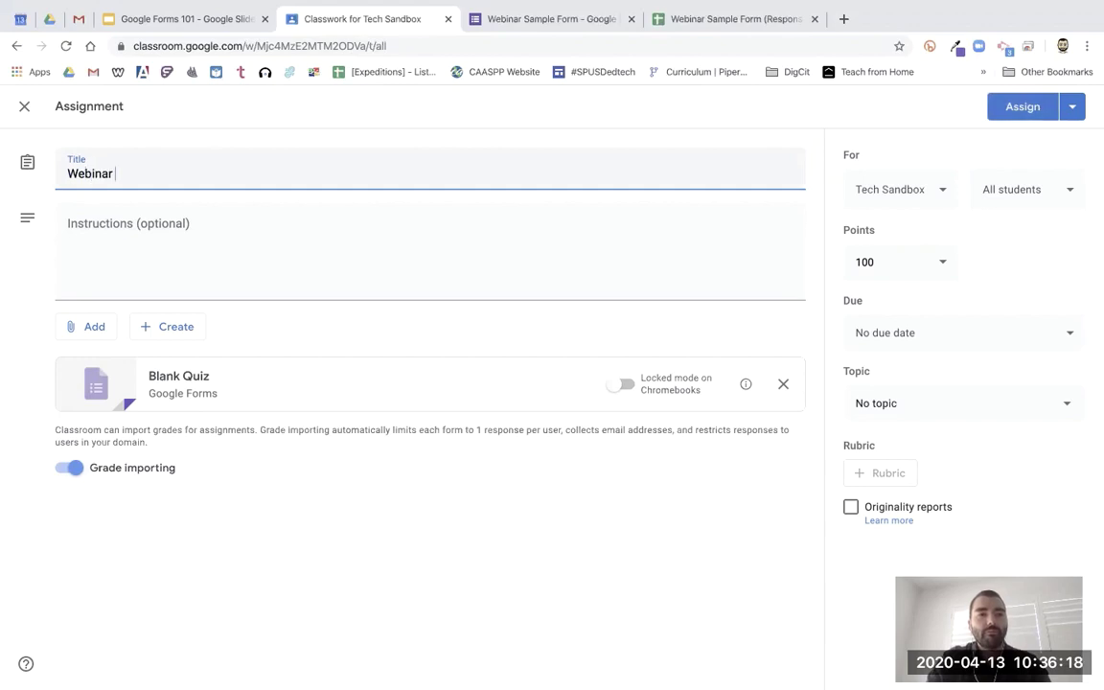
type("Quiz Assignment")
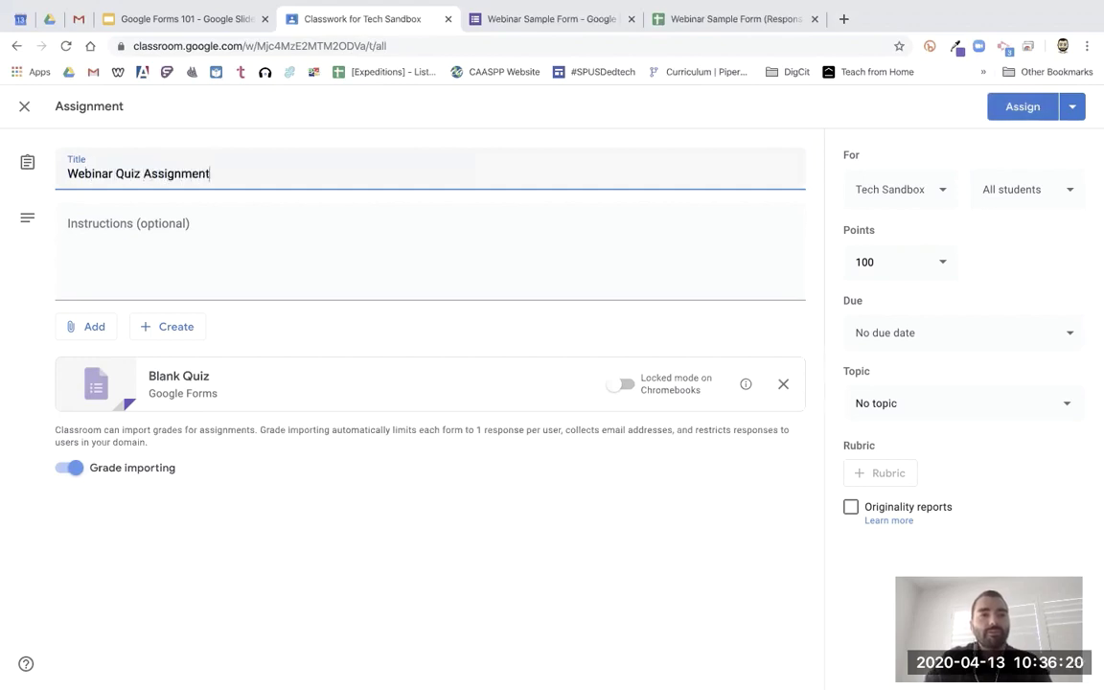
left_click(97, 263)
type("Open th")
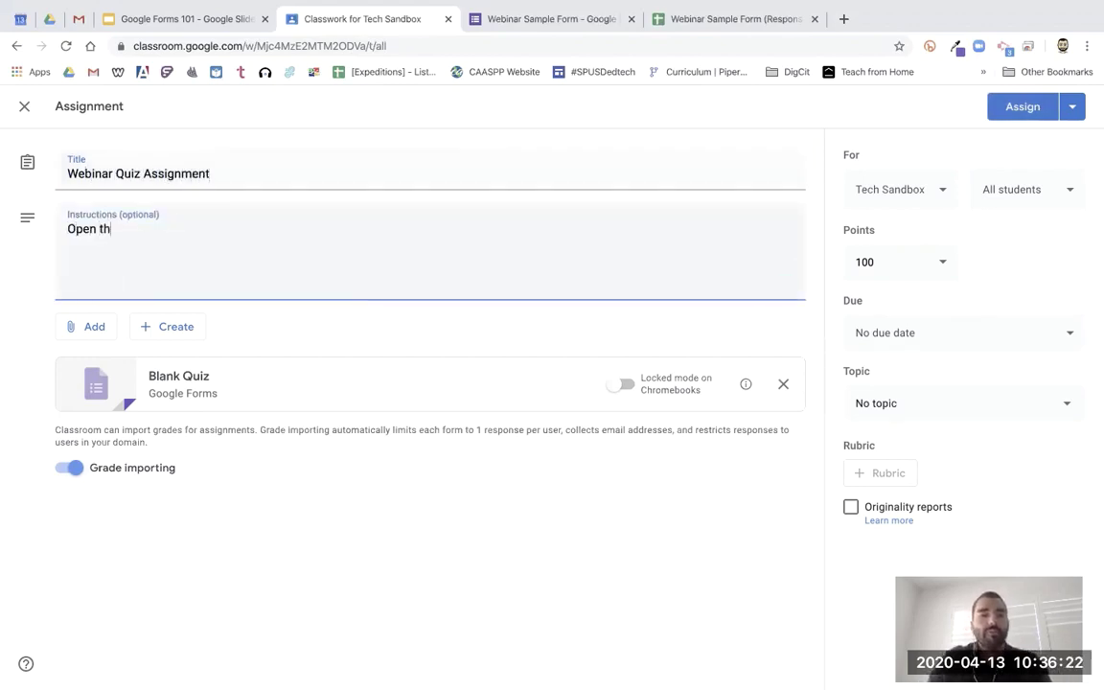
type("e Google For")
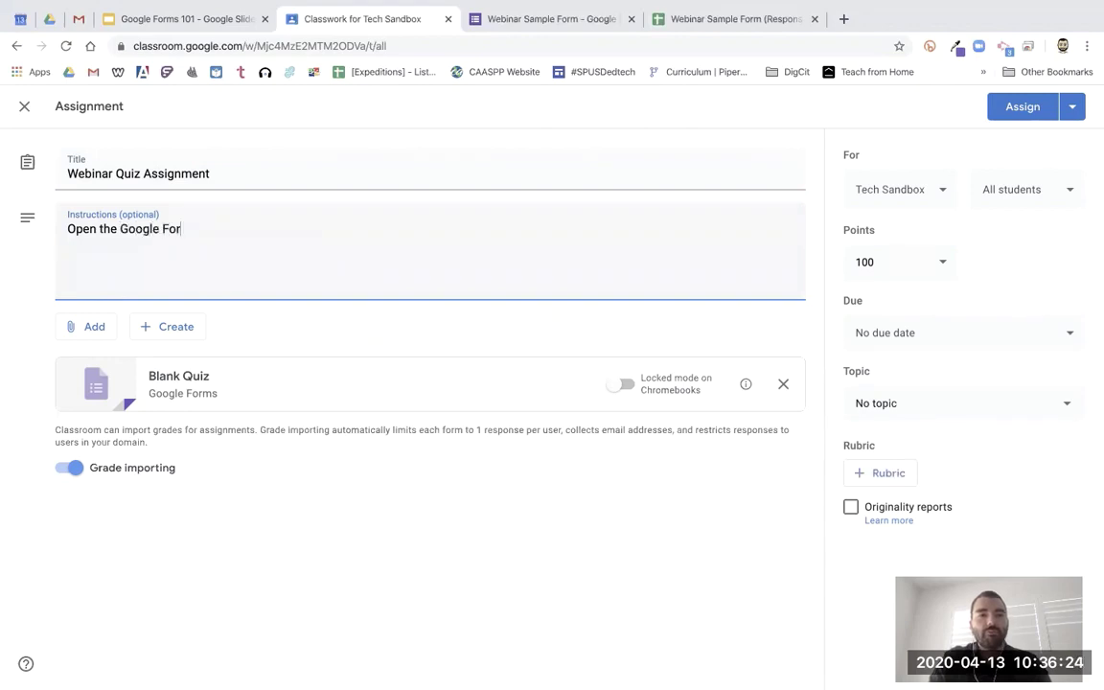
type("m and complete the quiz!")
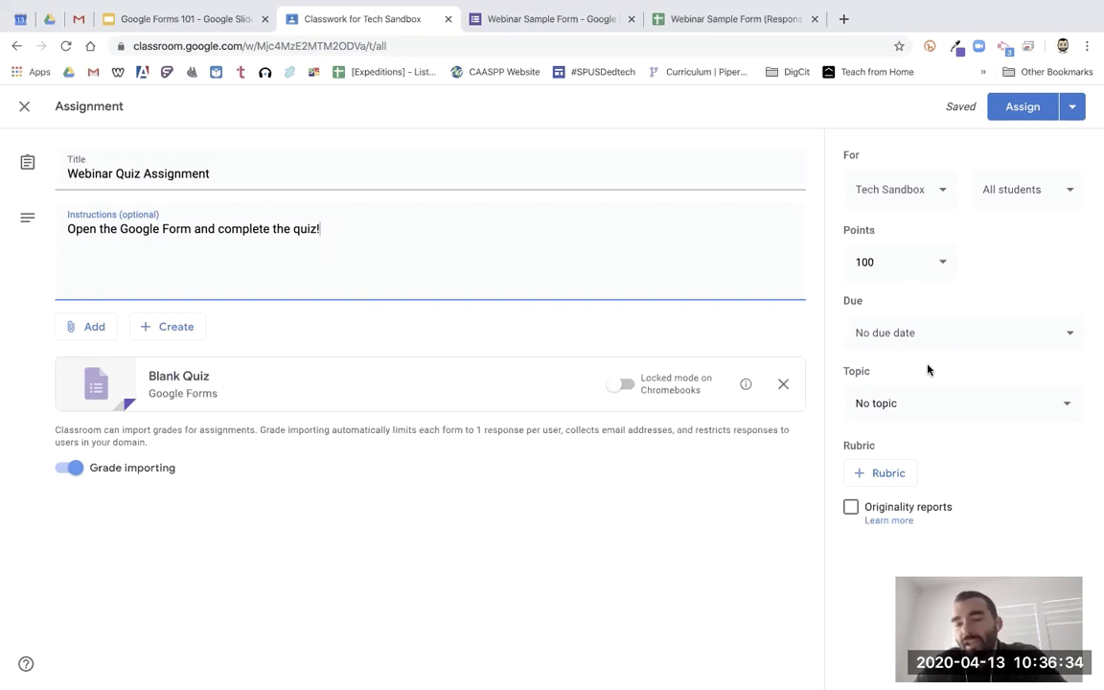
Step: Keep 100 points, toggle Chromebook locked mode on and back off, and open the Blank Quiz attachment
left_click(944, 260)
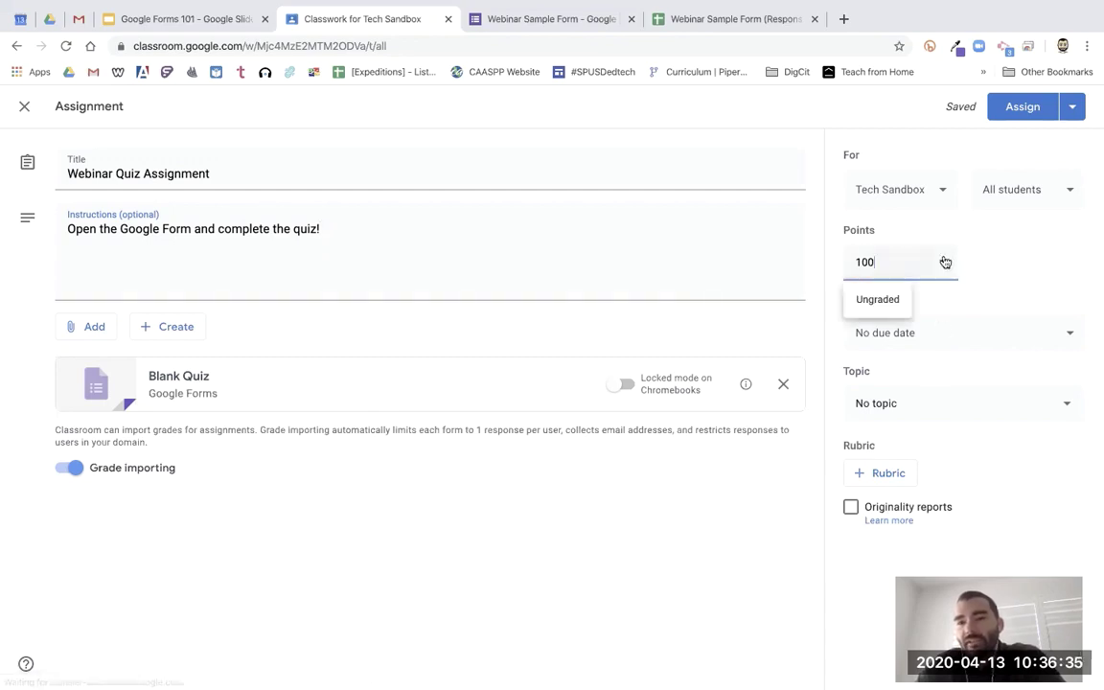
double_click(883, 262)
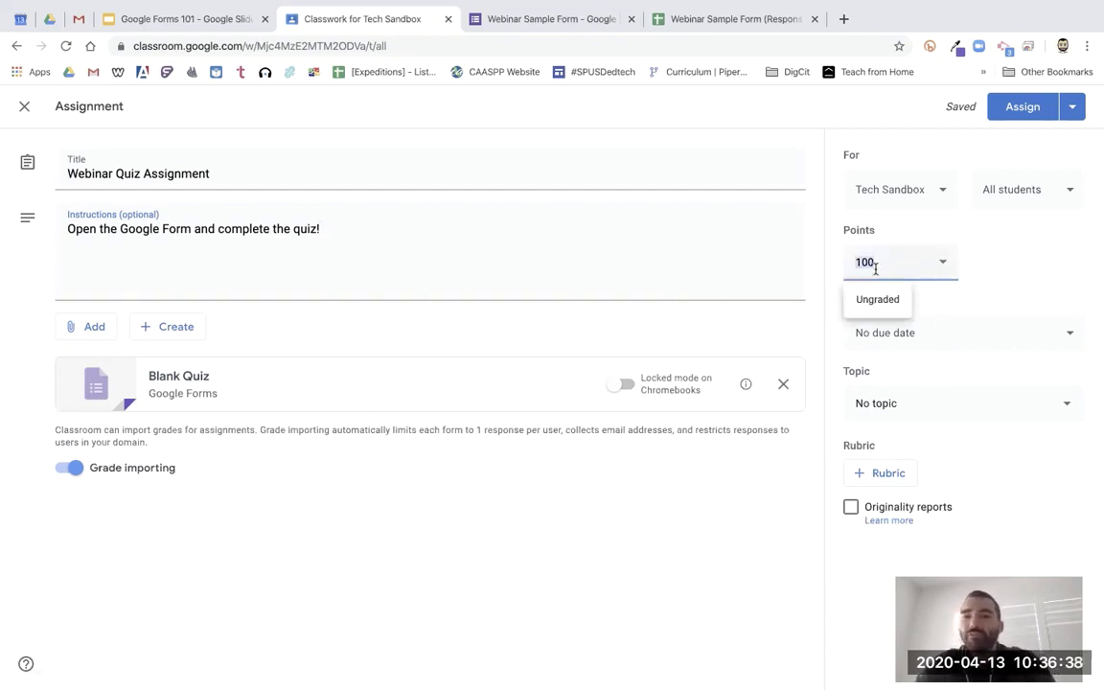
left_click(628, 508)
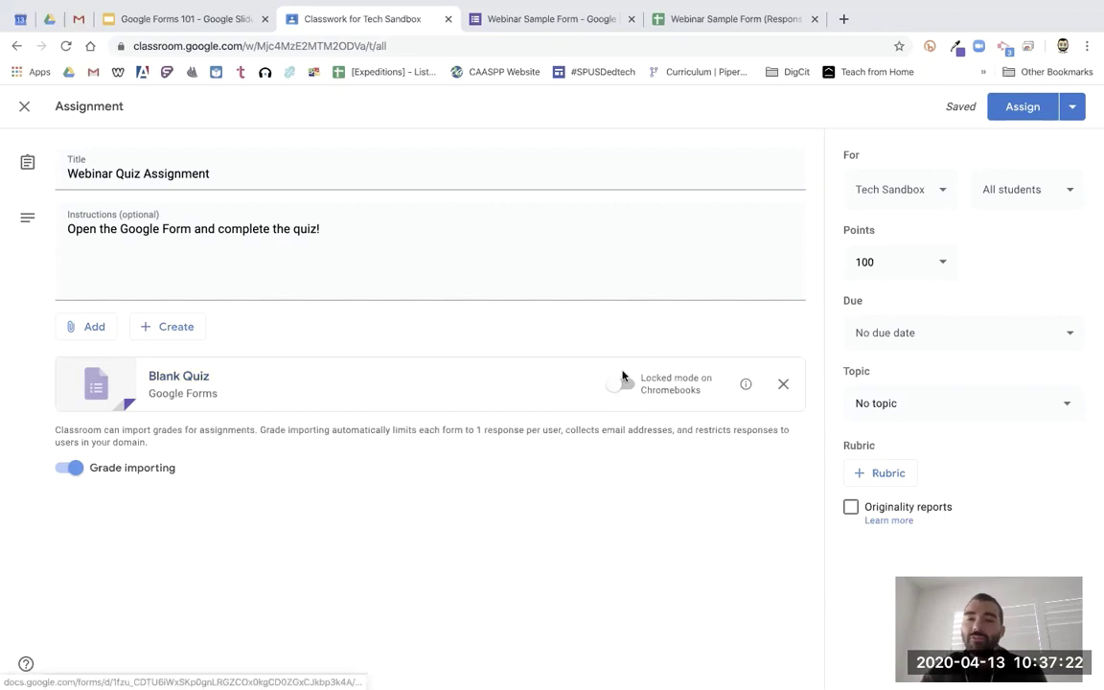
left_click(623, 384)
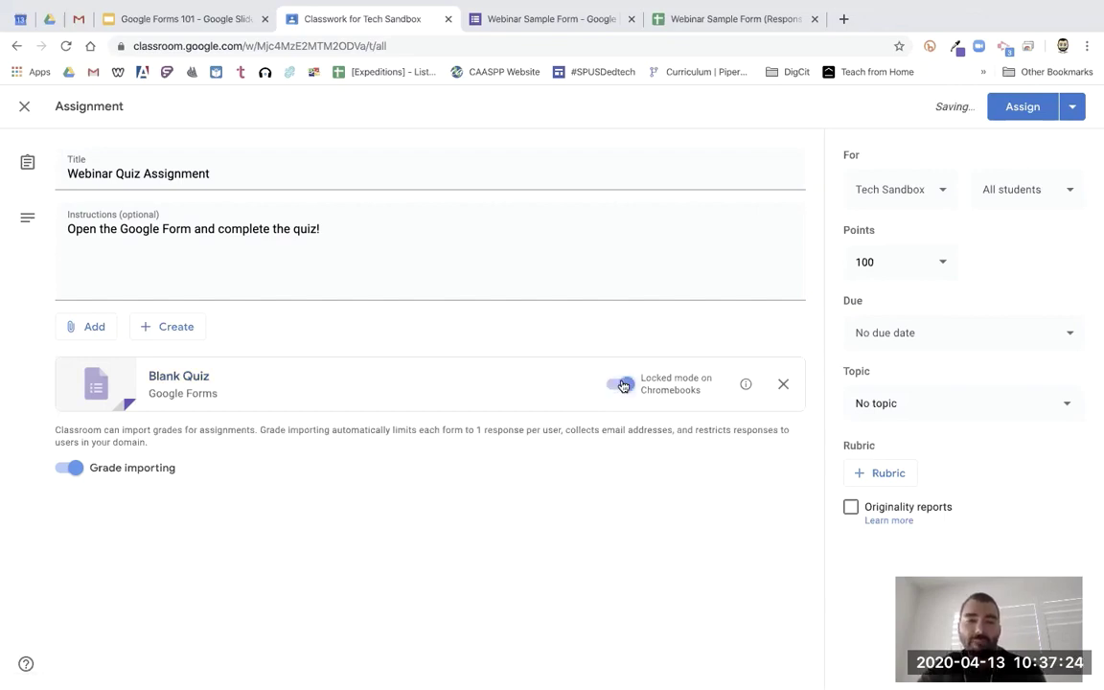
left_click(623, 385)
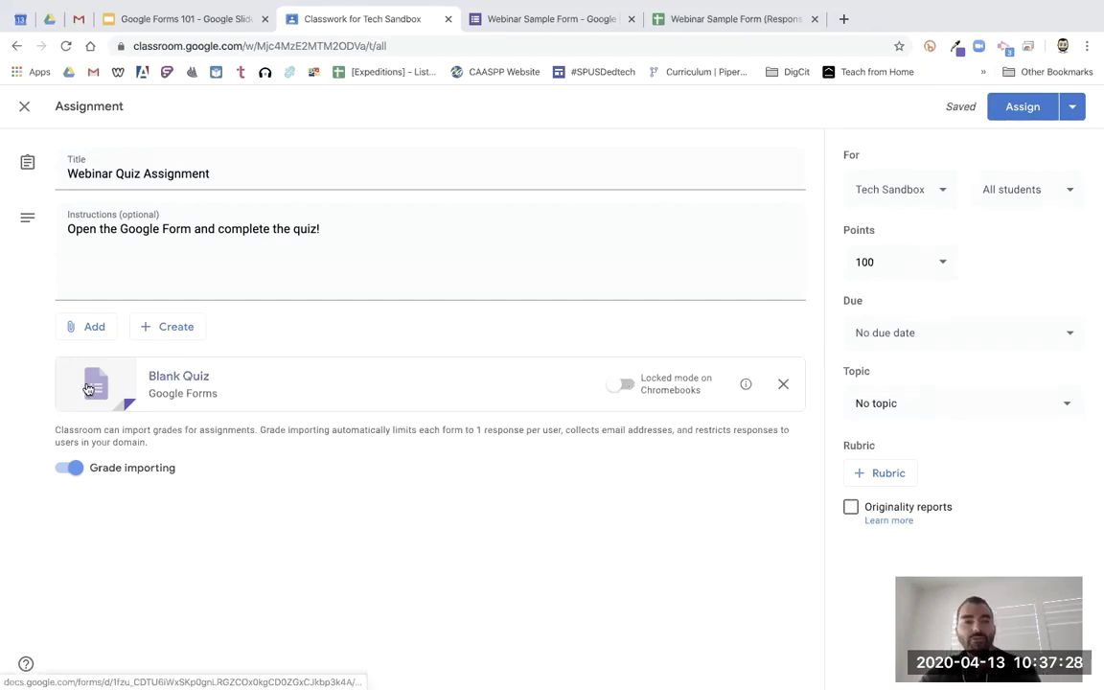
left_click(86, 387)
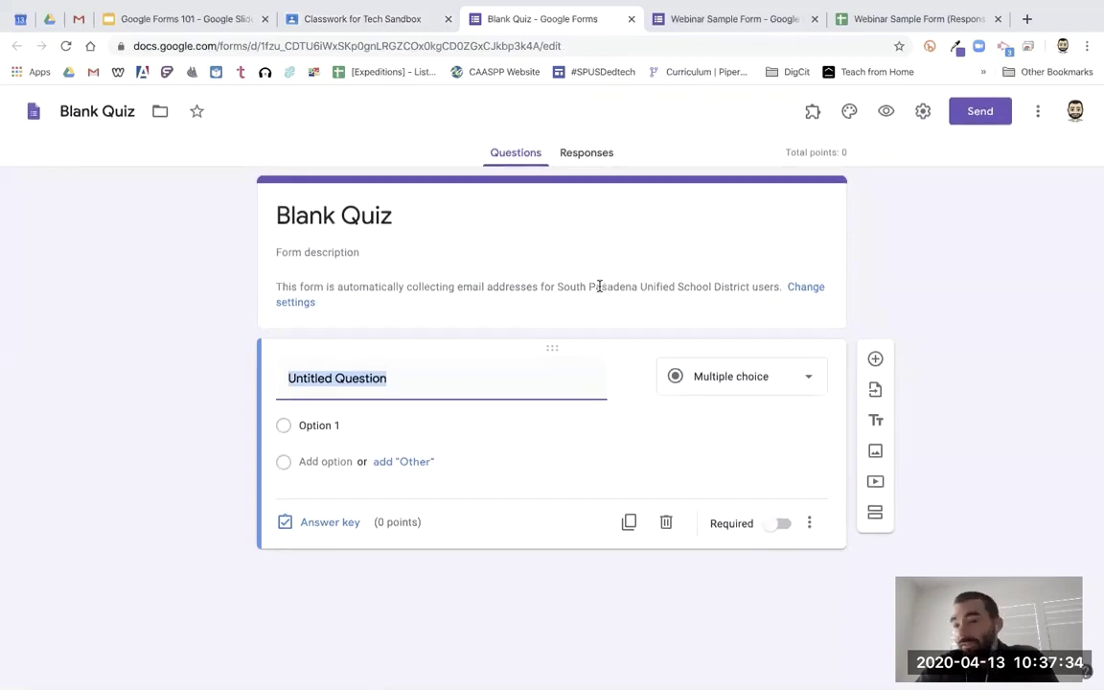
left_click(925, 114)
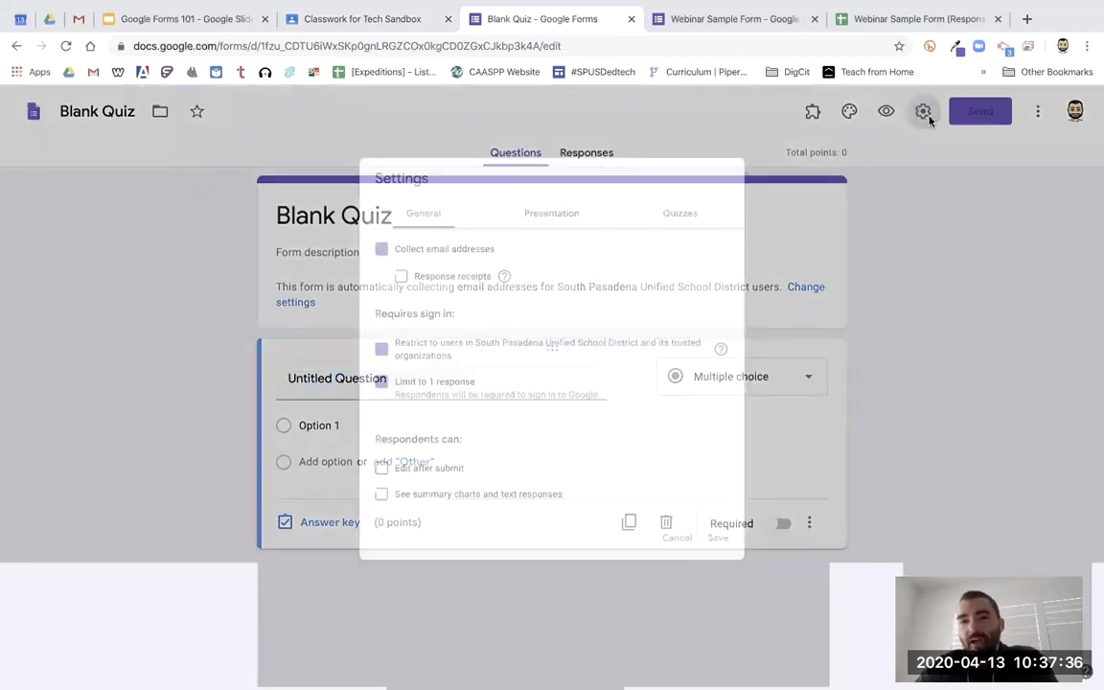
left_click(705, 186)
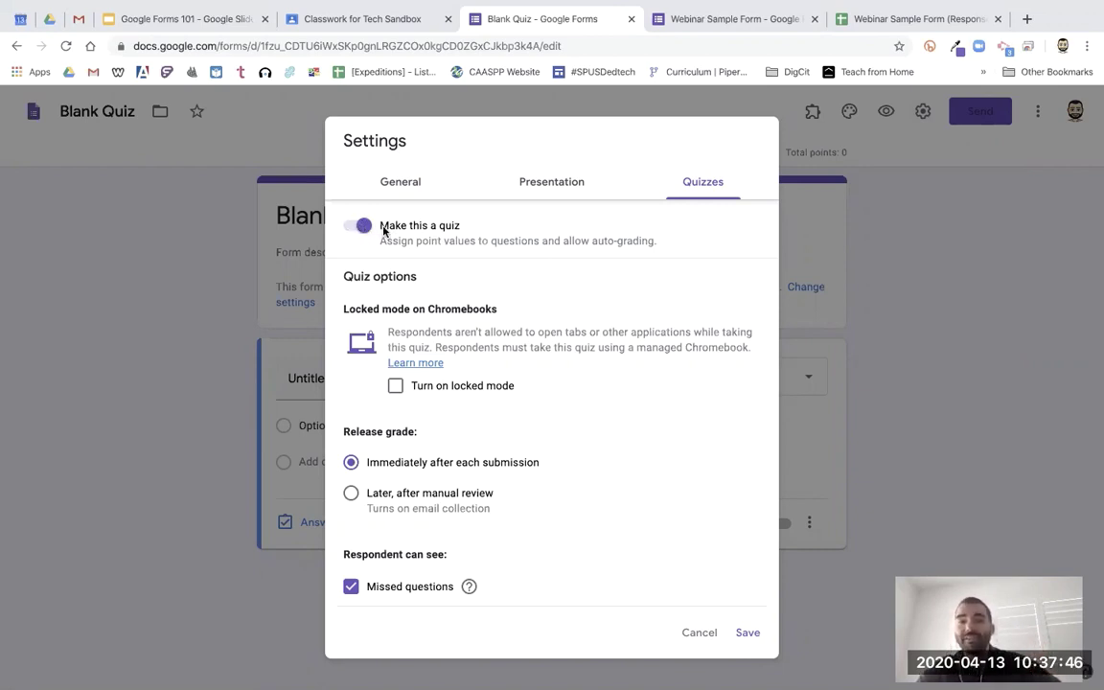
left_click(700, 632)
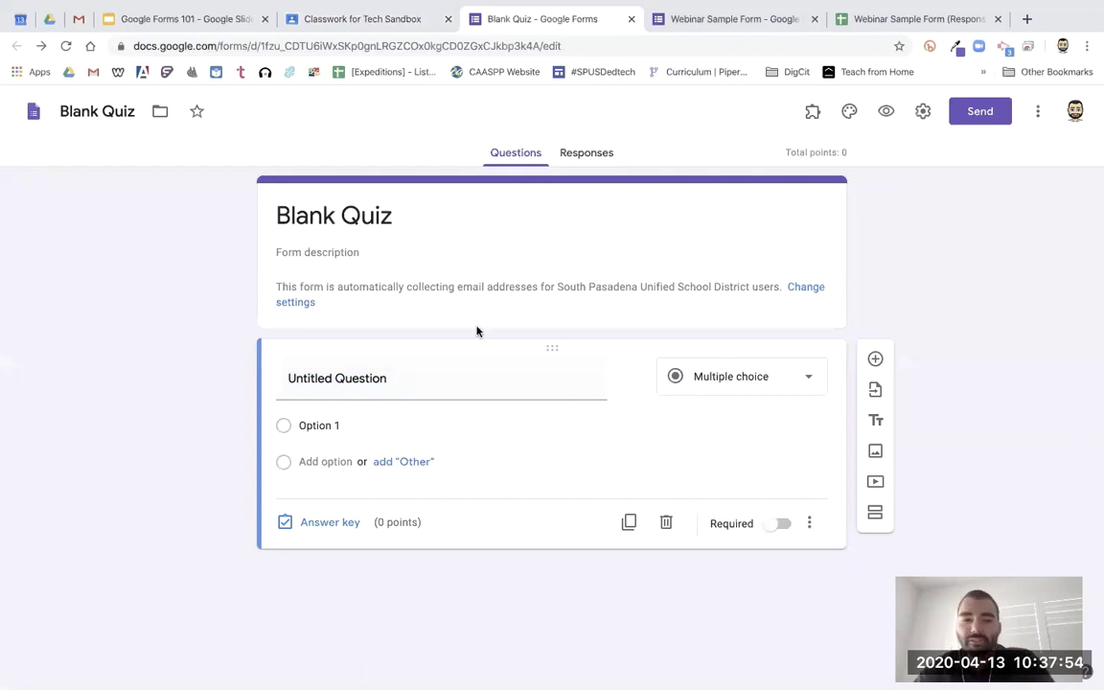
Step: Rename the form file and its heading title to 'Webinar Quiz'
left_click(333, 217)
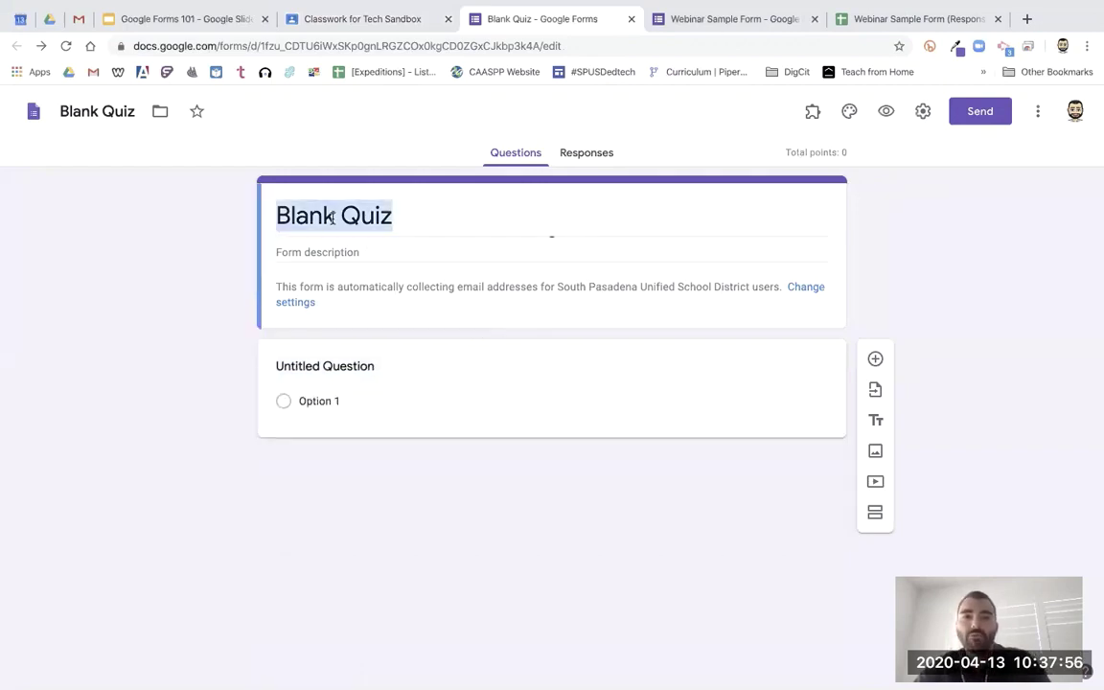
left_click(83, 112)
key("ctrl+a")
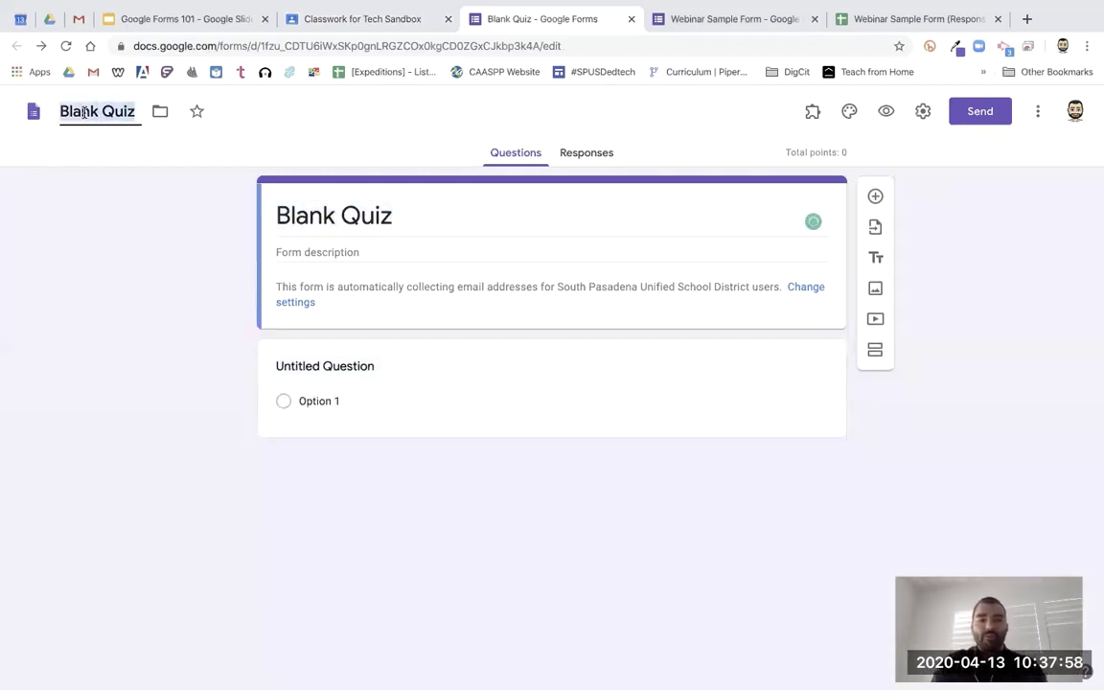
type("Webinar Quiz")
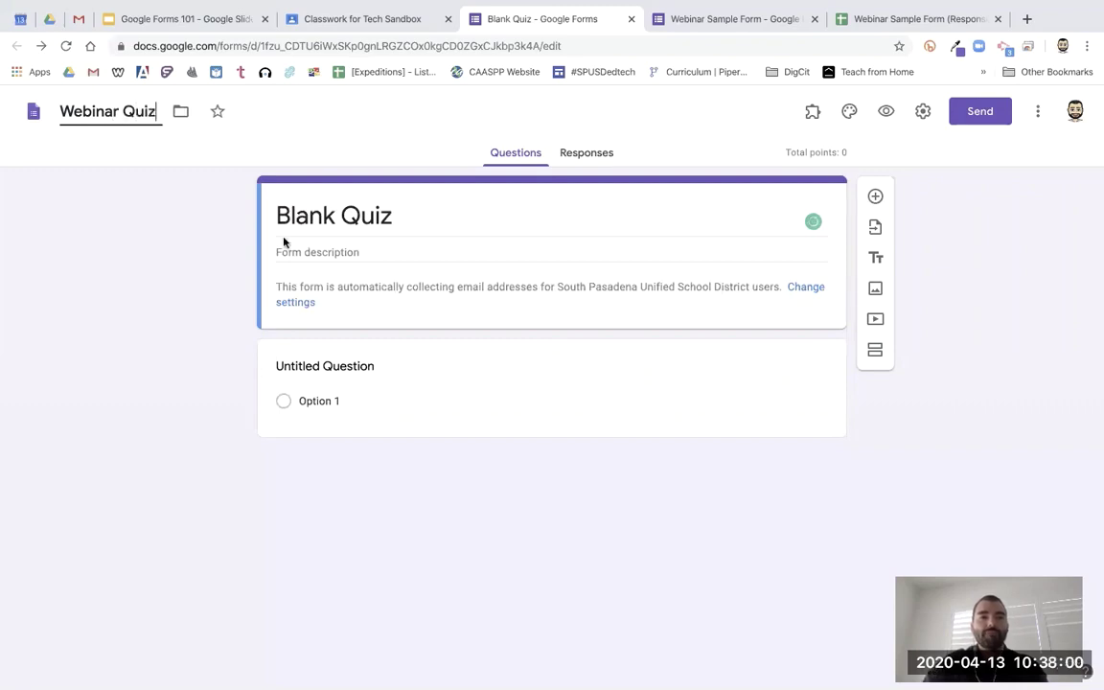
double_click(319, 217)
type("Webinar")
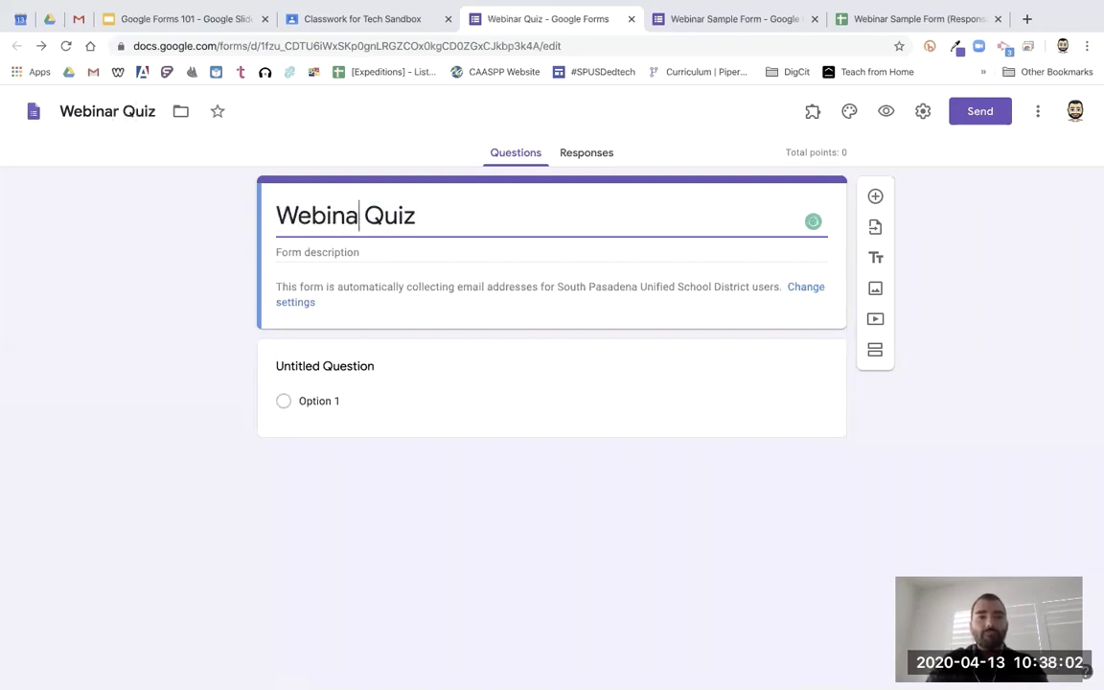
Step: Write the first question '2 + 2 =' with answer options 2, 3, 4 and 5
left_click(358, 372)
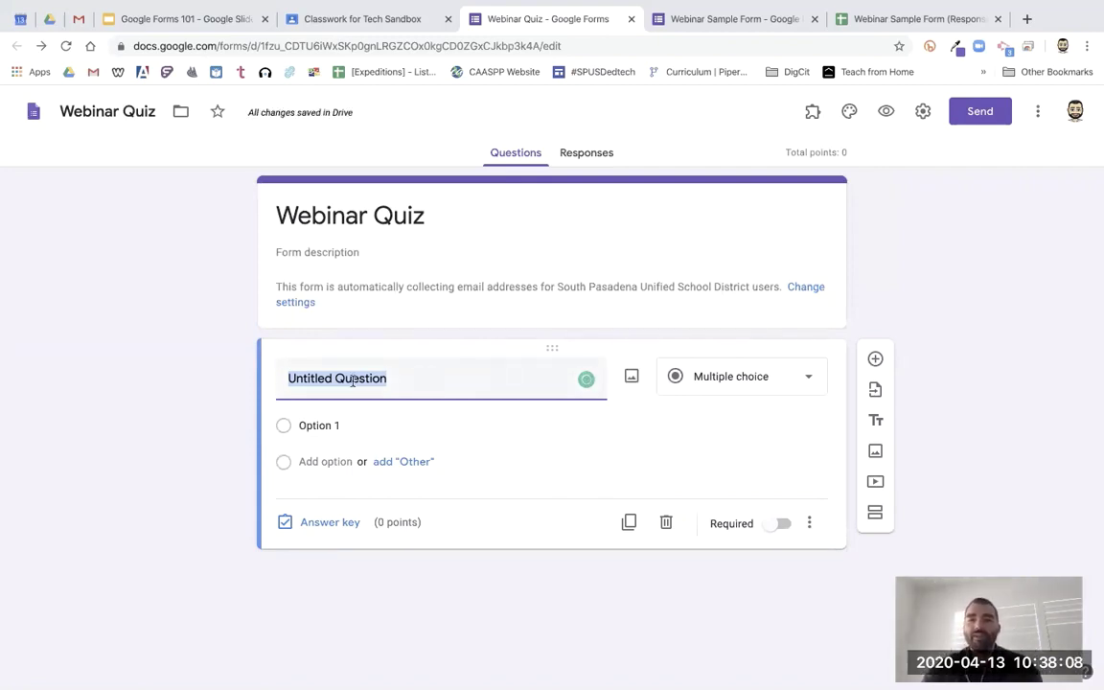
type("2")
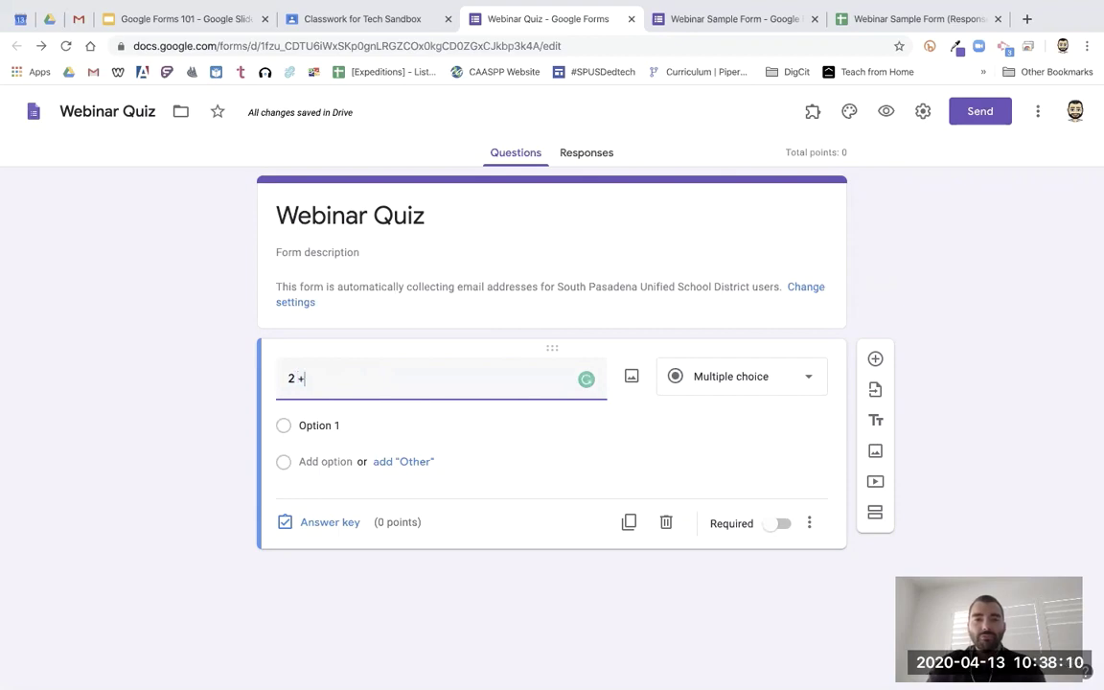
type(" + 2 =")
left_click(320, 423)
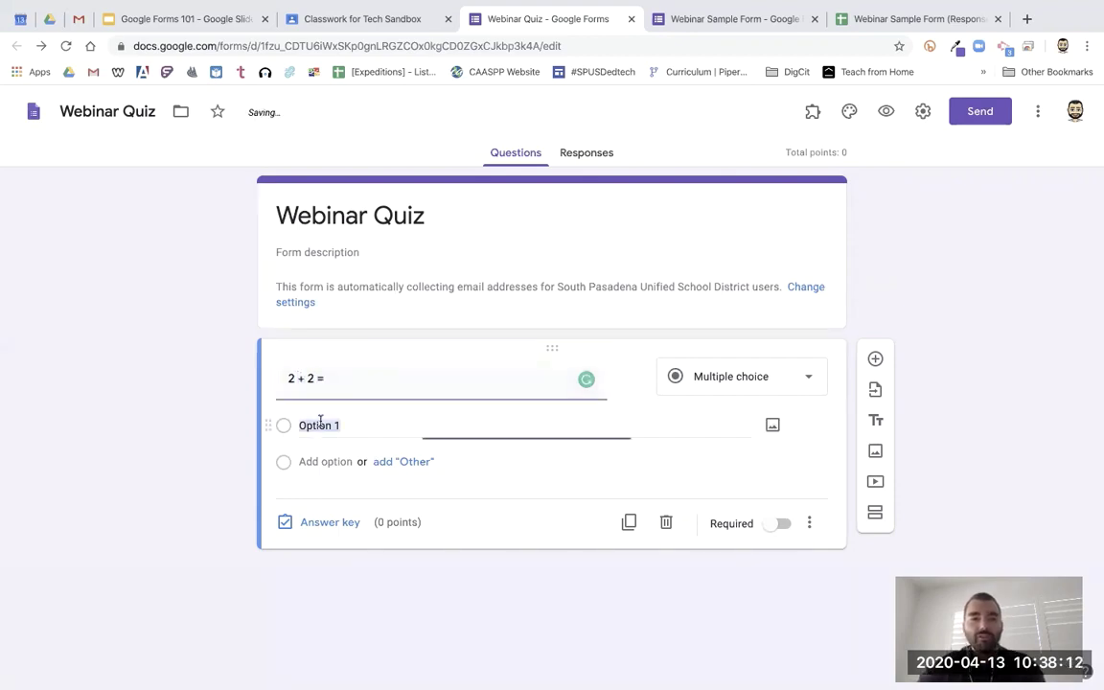
type("2")
key("Return")
type("3")
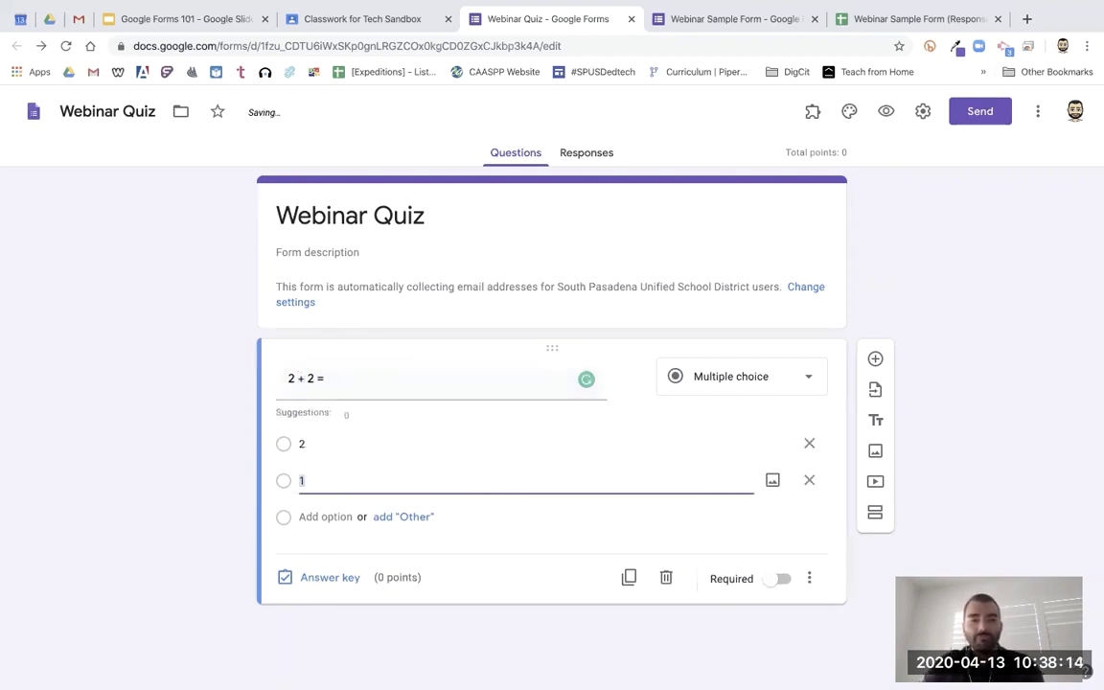
key("Return")
type("4")
key("Return")
type("5")
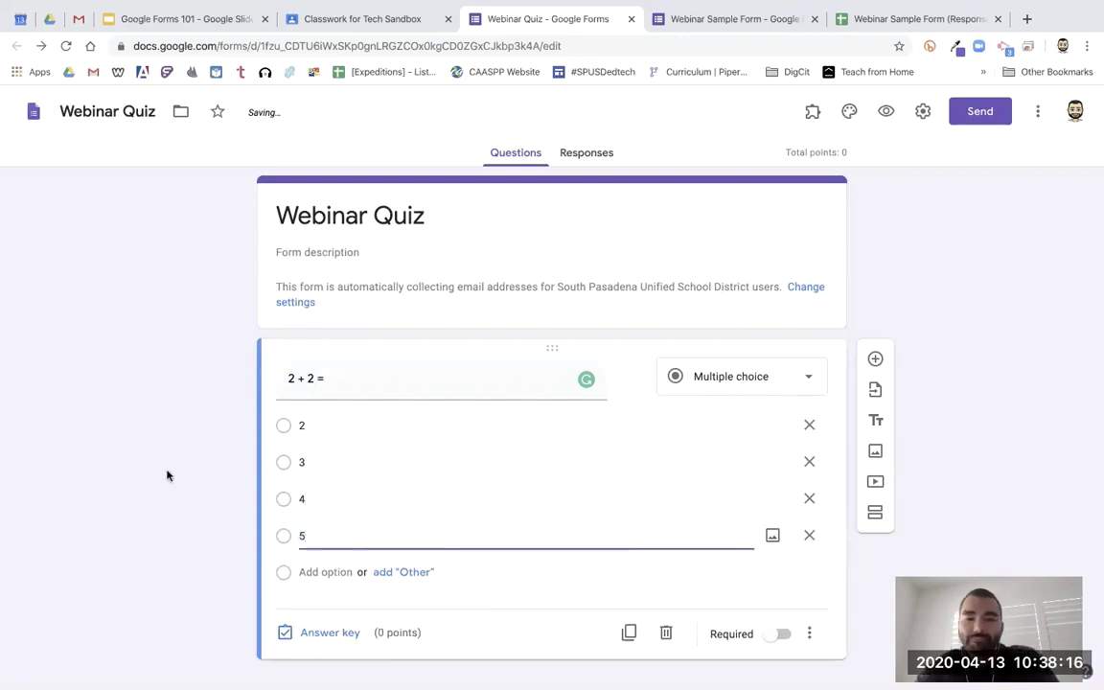
left_click(552, 375)
scroll(670, 364, "down", 1)
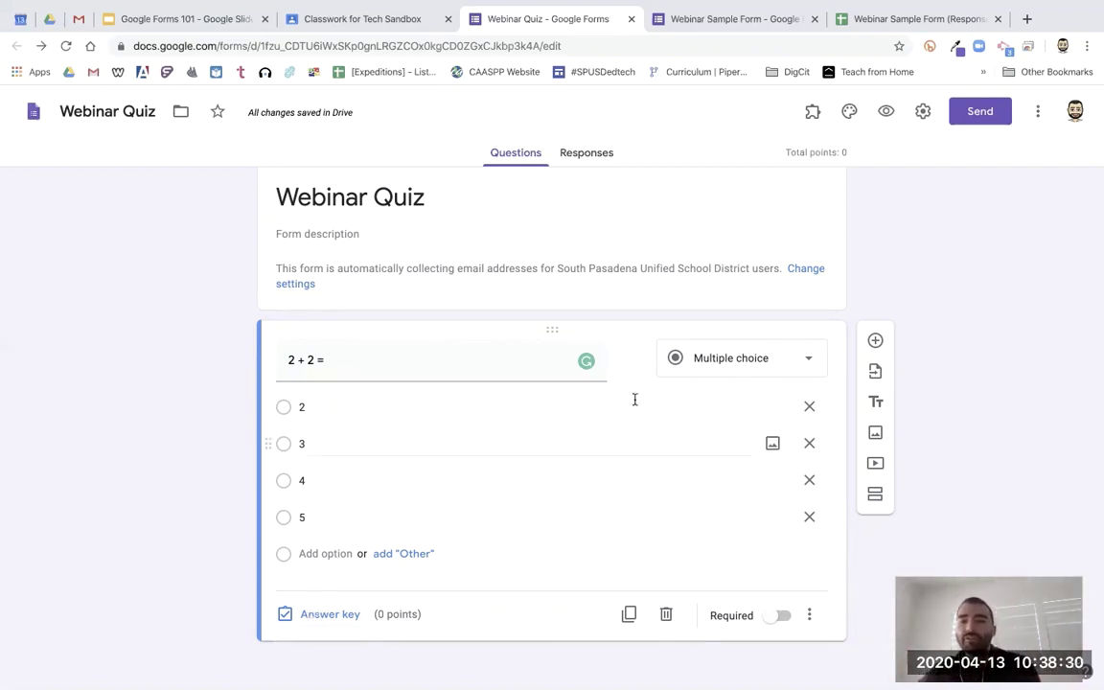
Step: Make '2 + 2 =' required and set 4 as its correct answer worth 1 point
left_click(778, 616)
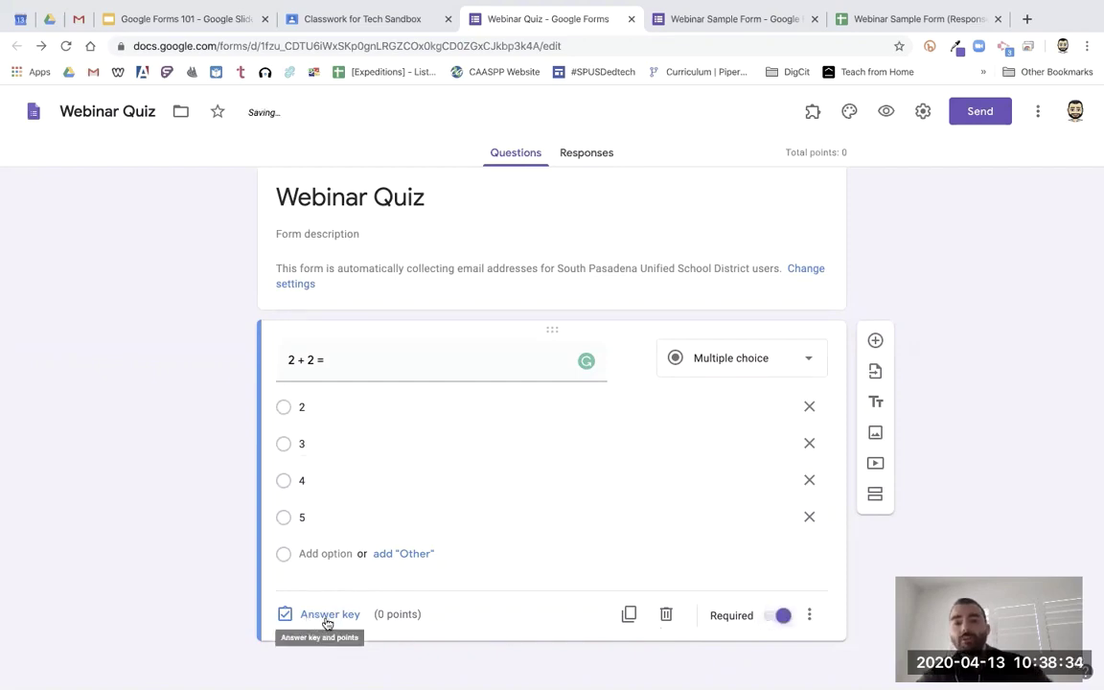
left_click(323, 621)
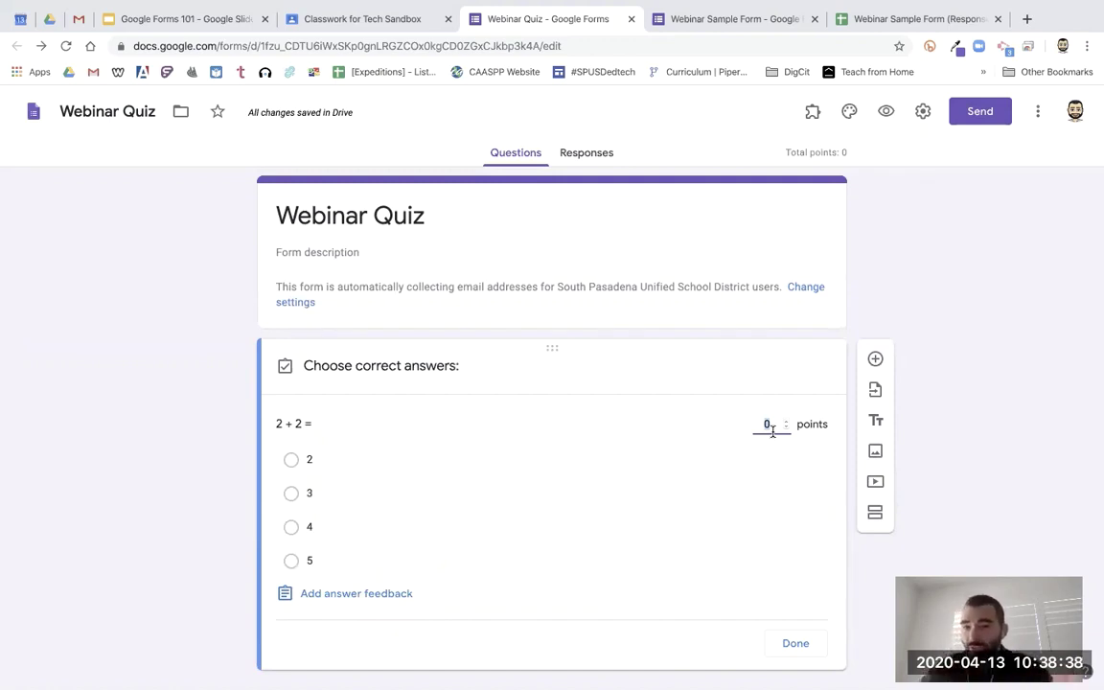
type("1")
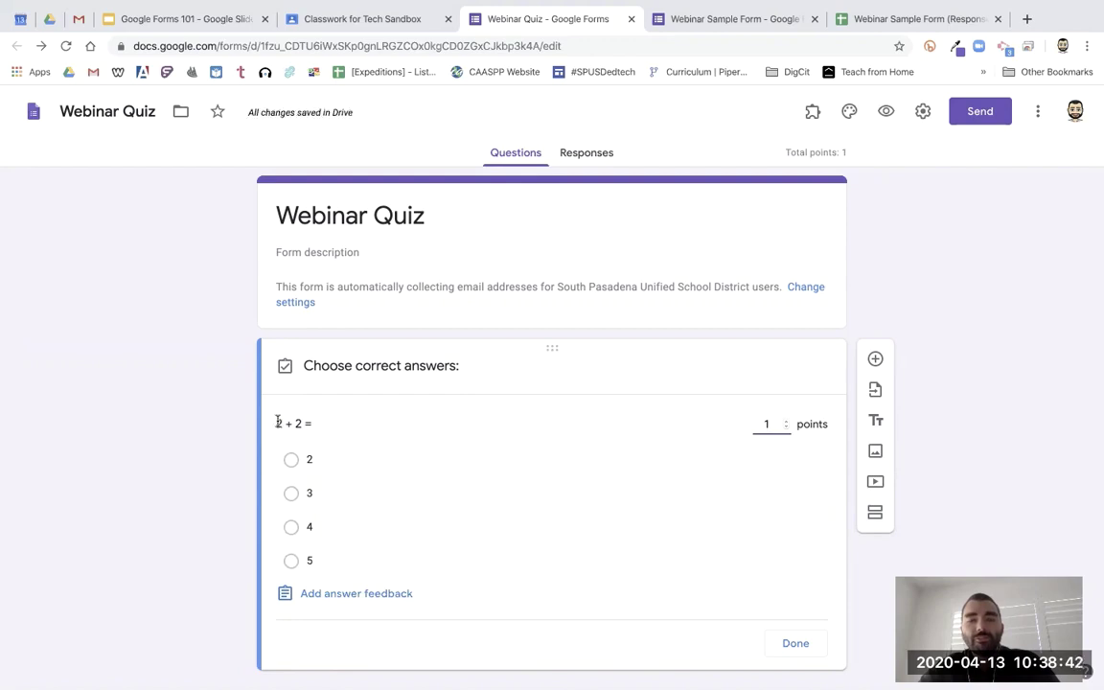
left_click(291, 529)
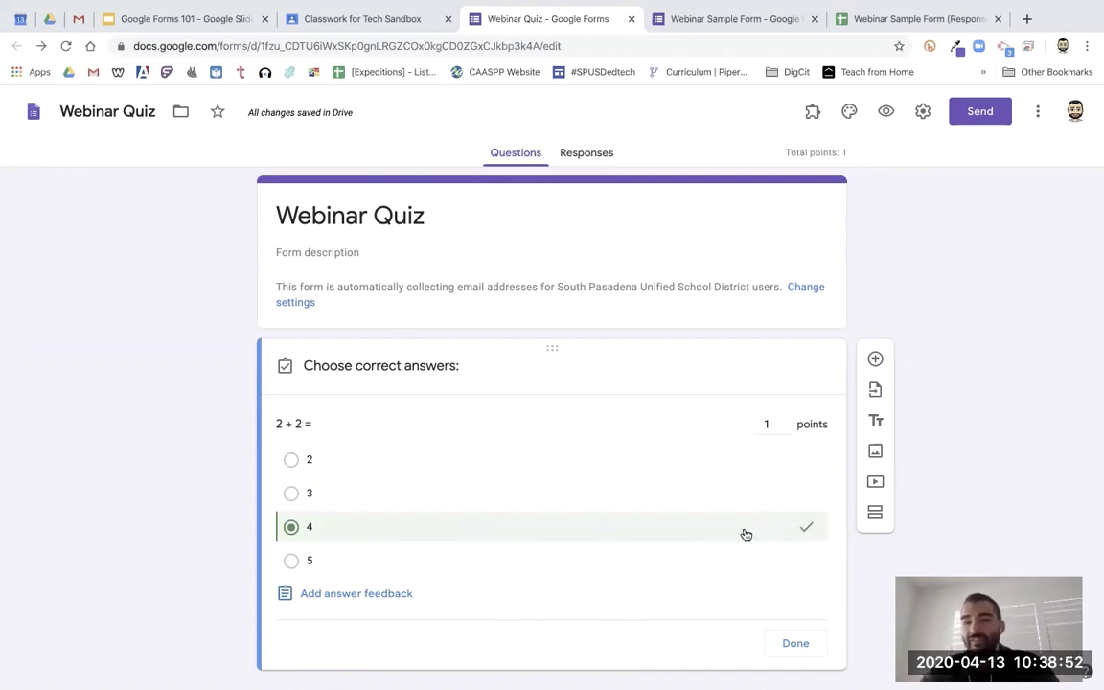
left_click(794, 645)
scroll(492, 484, "down", 1)
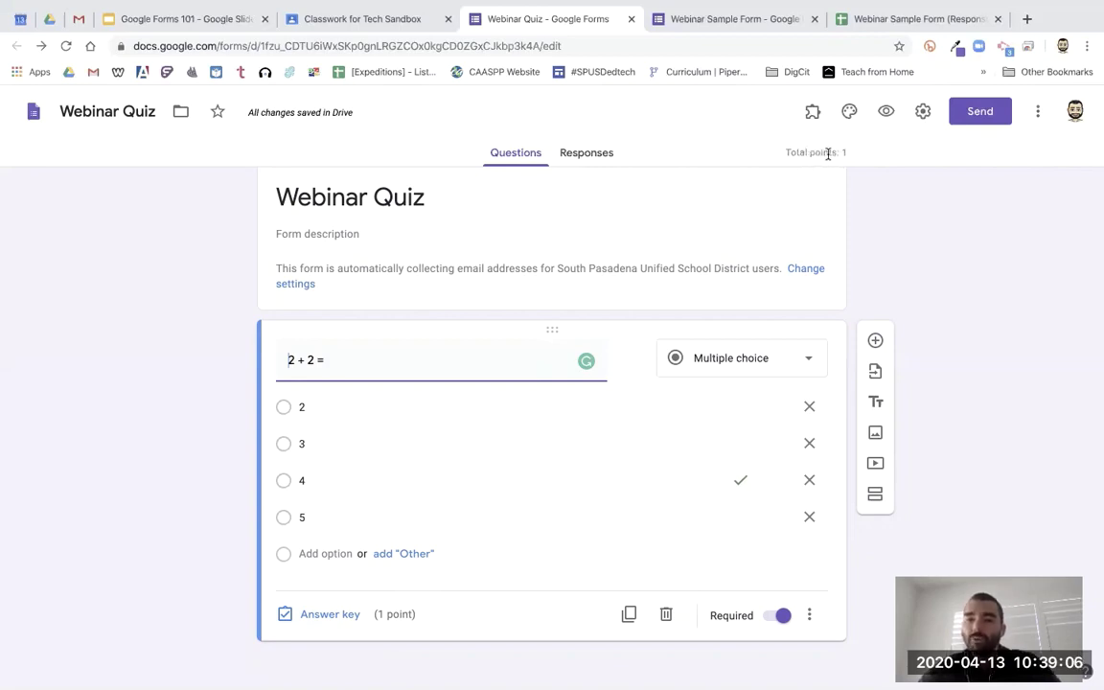
Step: Add a question '3 + 3 =' with answer options 2, 3, 4 and 6
left_click(875, 339)
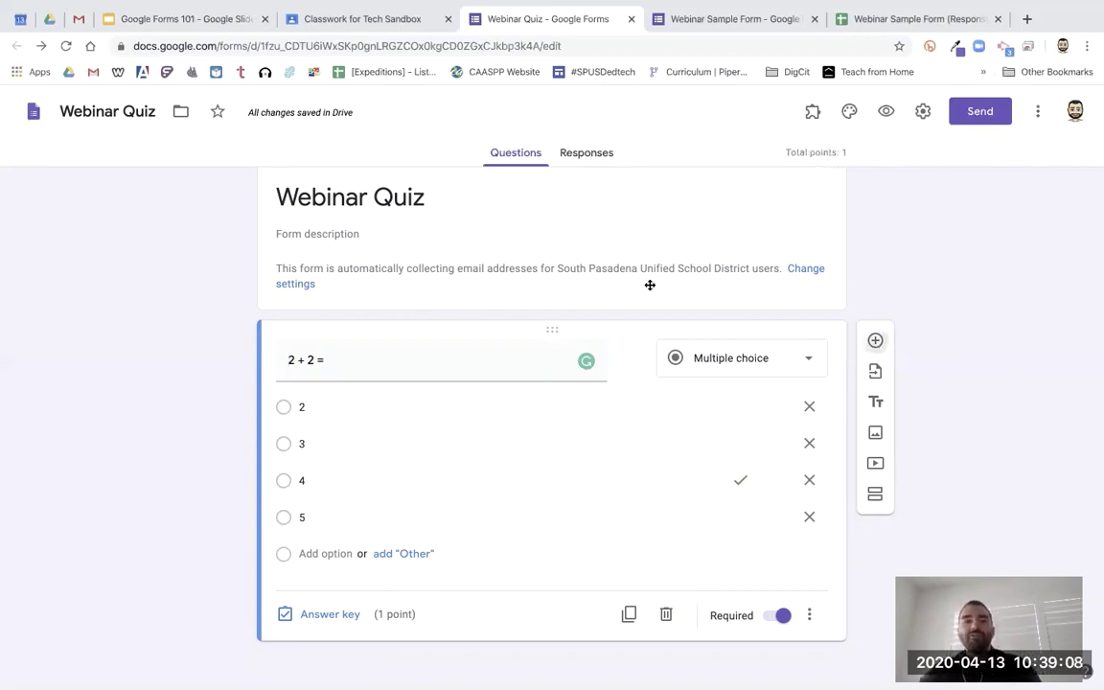
type("3 + ")
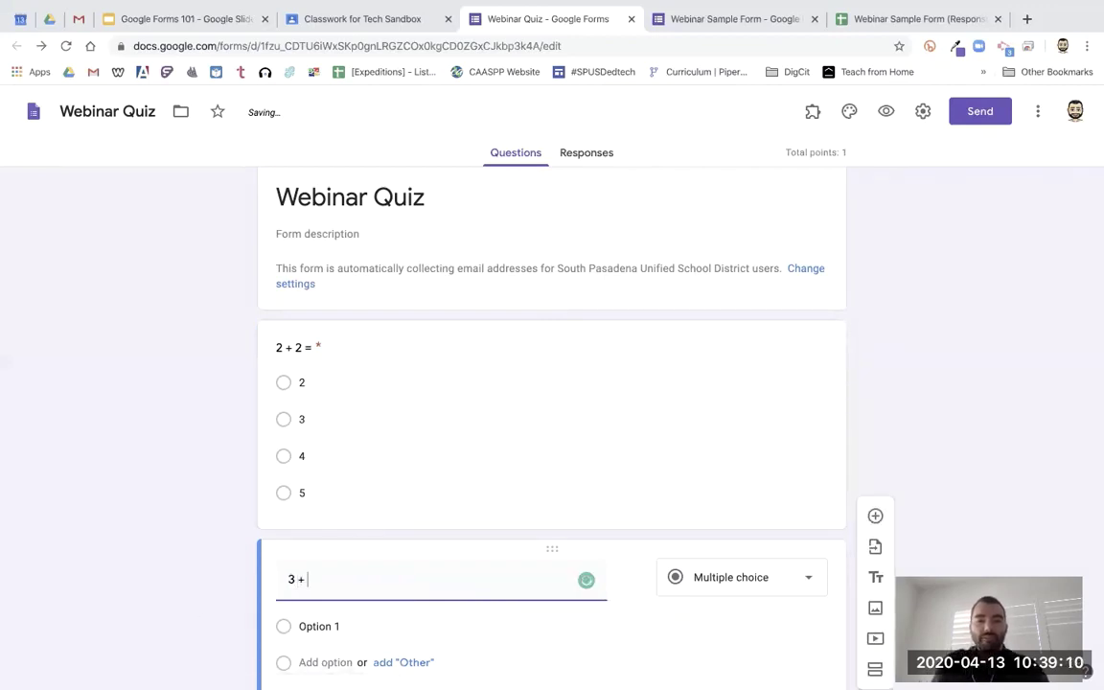
type("3 =")
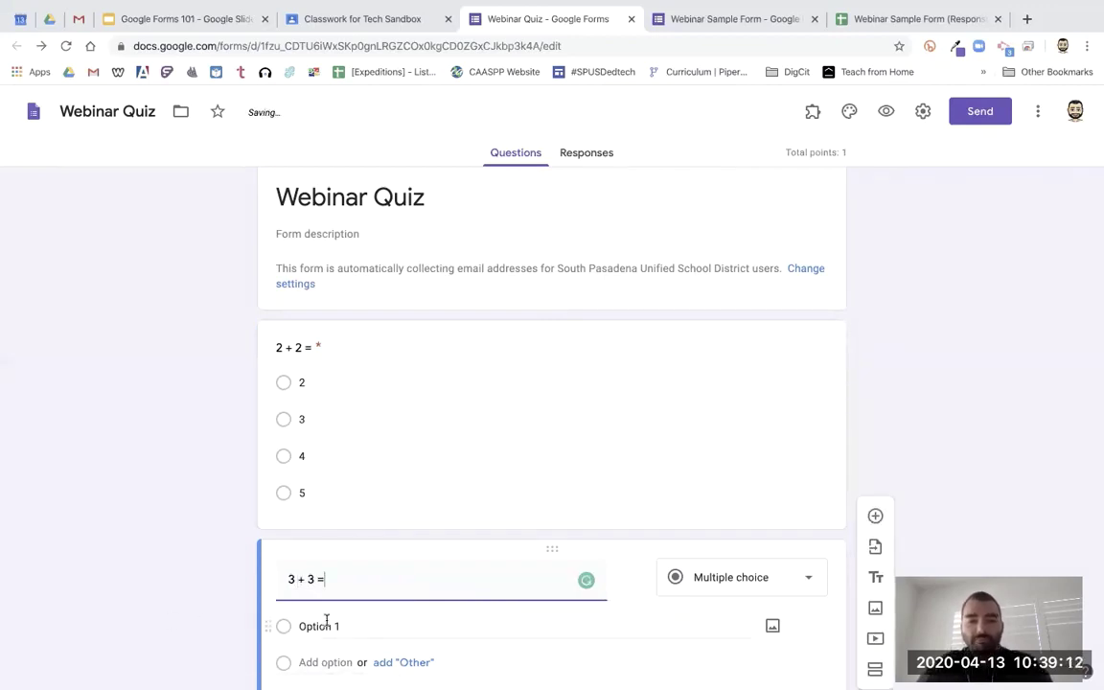
left_click(325, 624)
type("2")
key("Return")
type("3")
key("Return")
type("4")
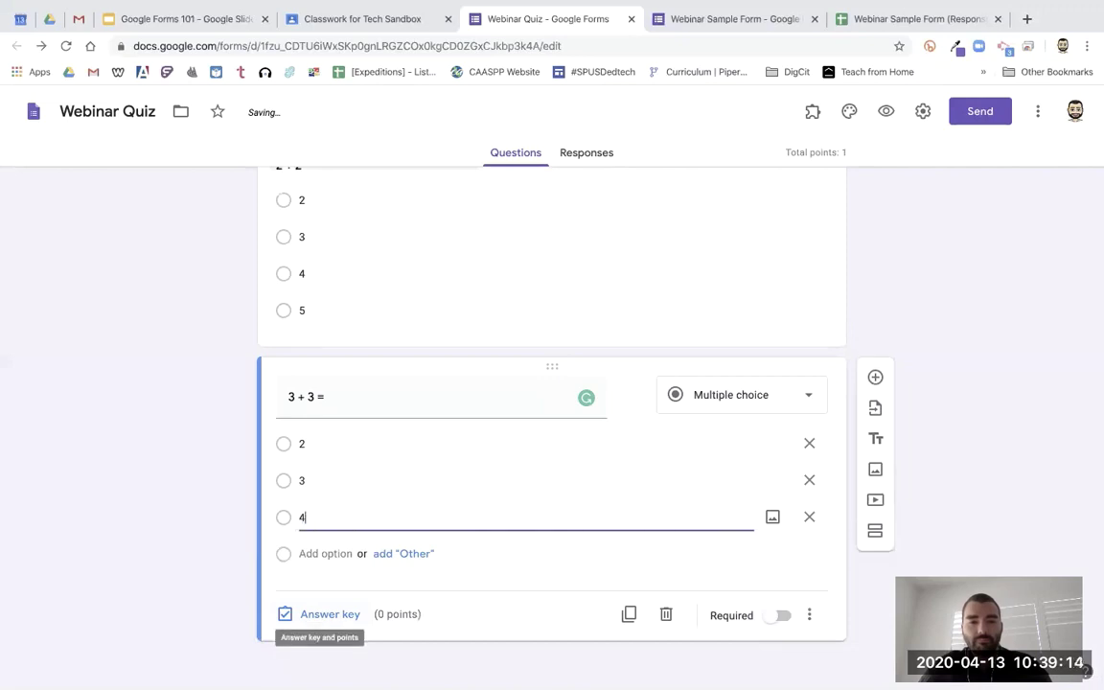
key("Return")
type("6")
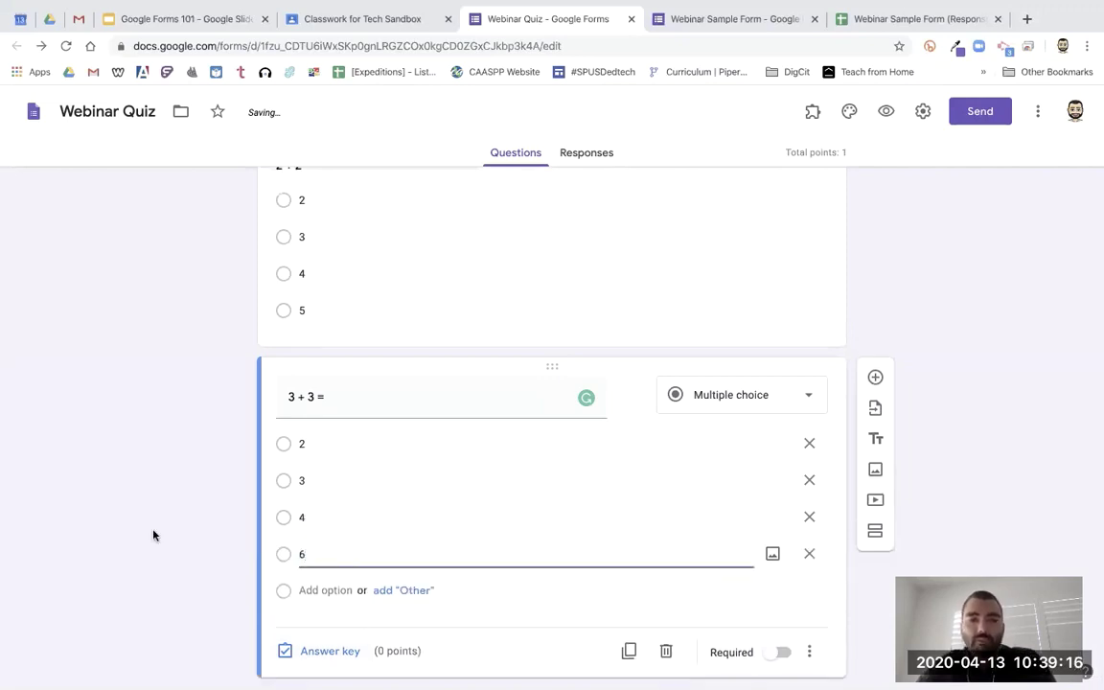
left_click(243, 515)
scroll(244, 516, "down", 1)
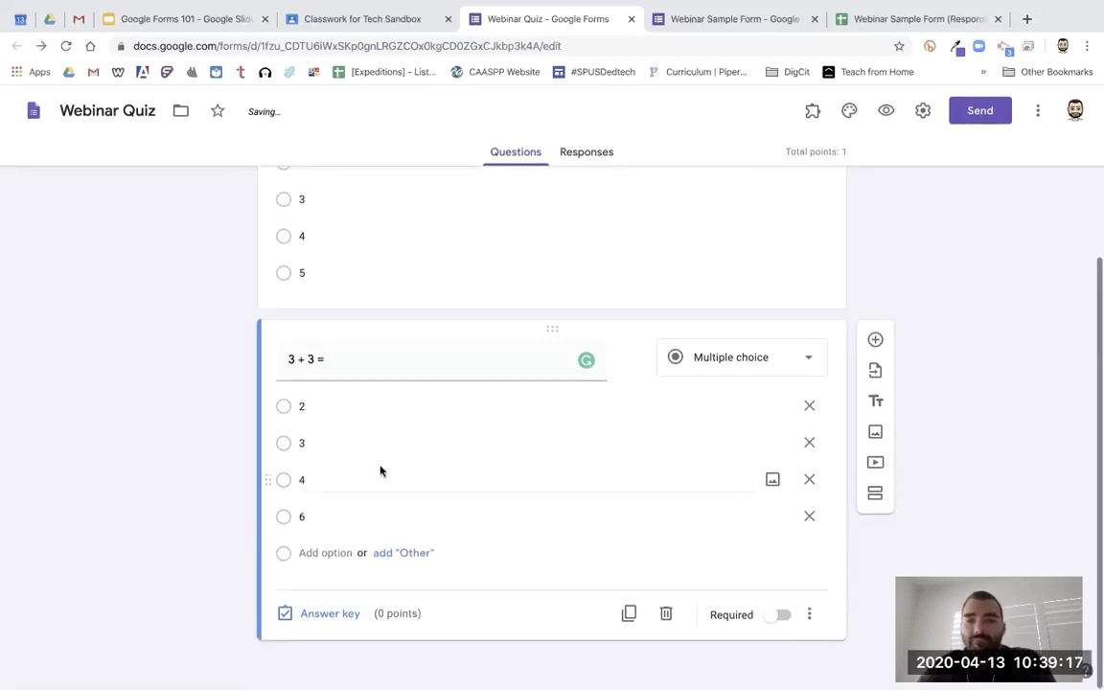
Step: Make '3 + 3 =' required with 6 as the 1-point correct answer, then add a blank question
left_click(781, 616)
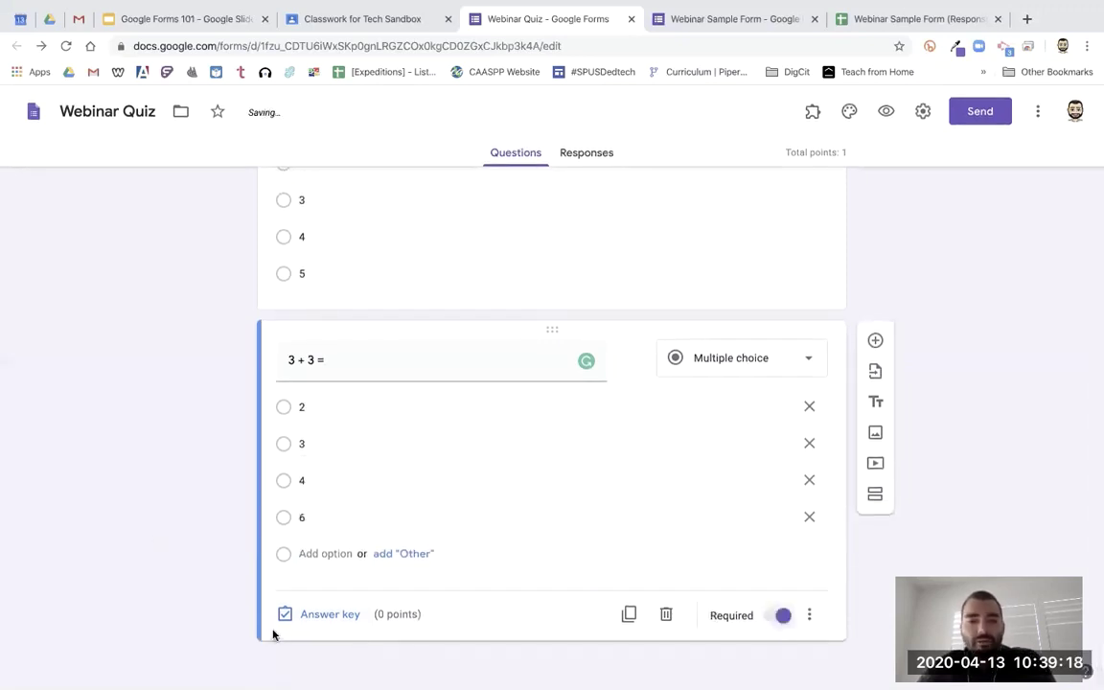
left_click(328, 615)
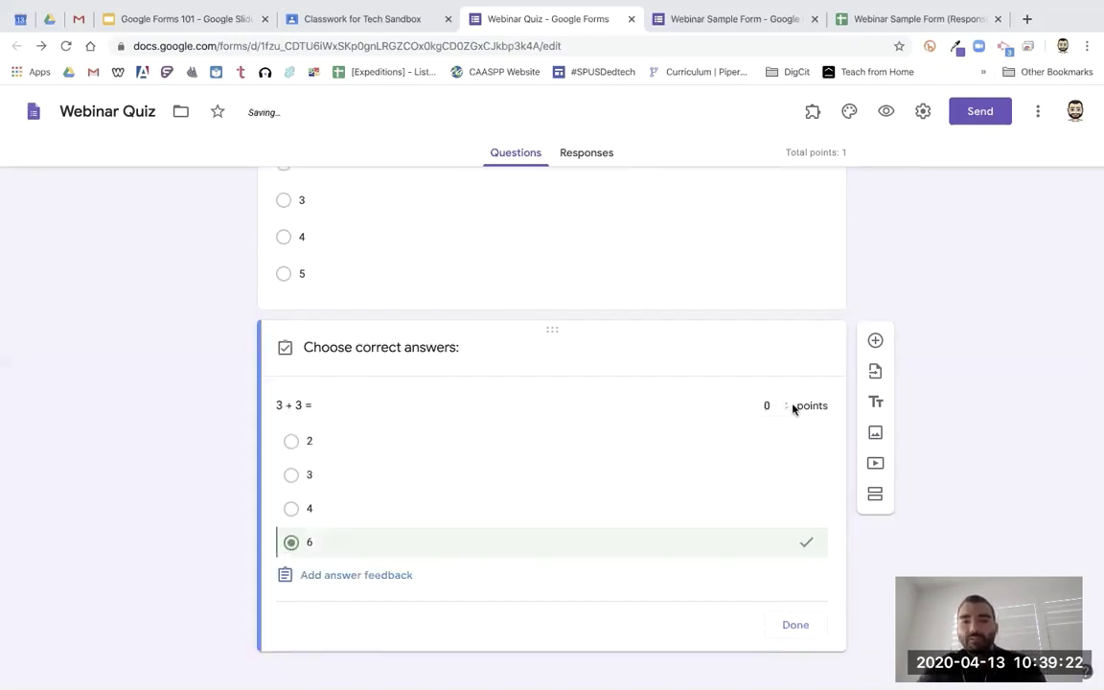
left_click(789, 626)
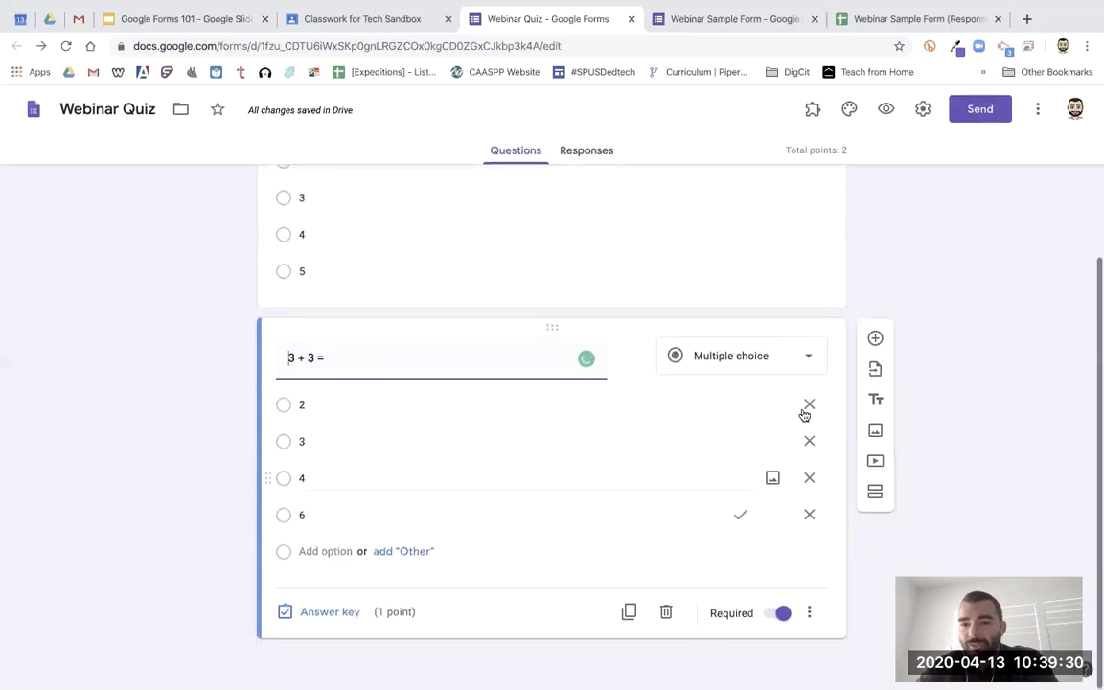
left_click(875, 338)
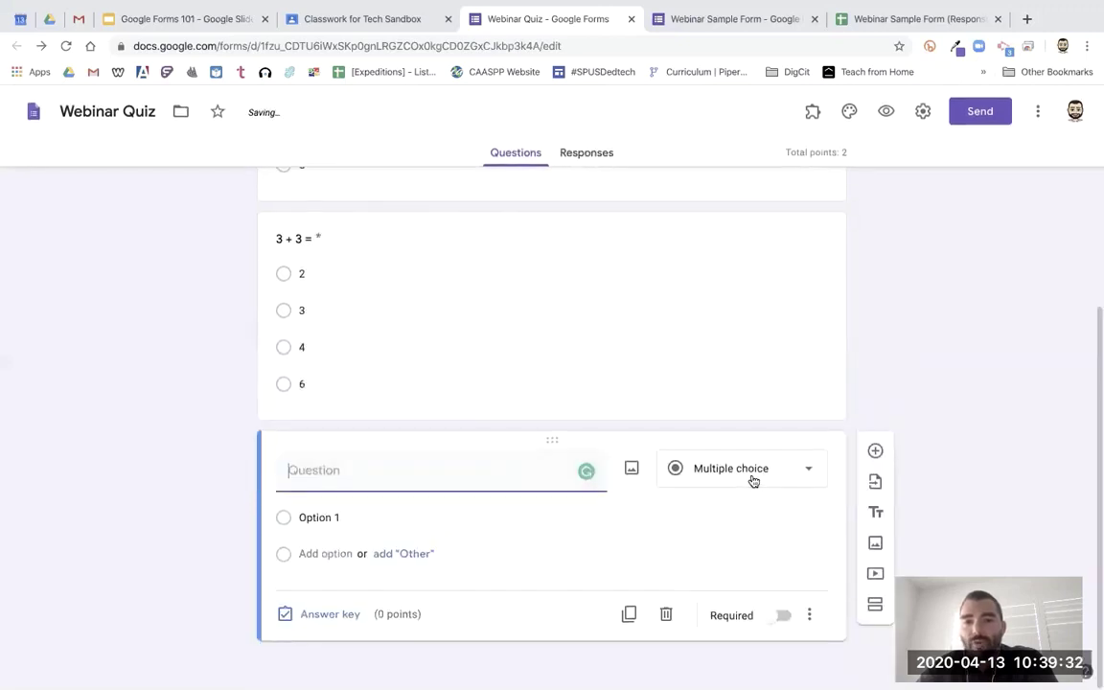
Step: Make the new question a checkbox question asking 'Which of the following are the best toppings for pizza?'
left_click(754, 479)
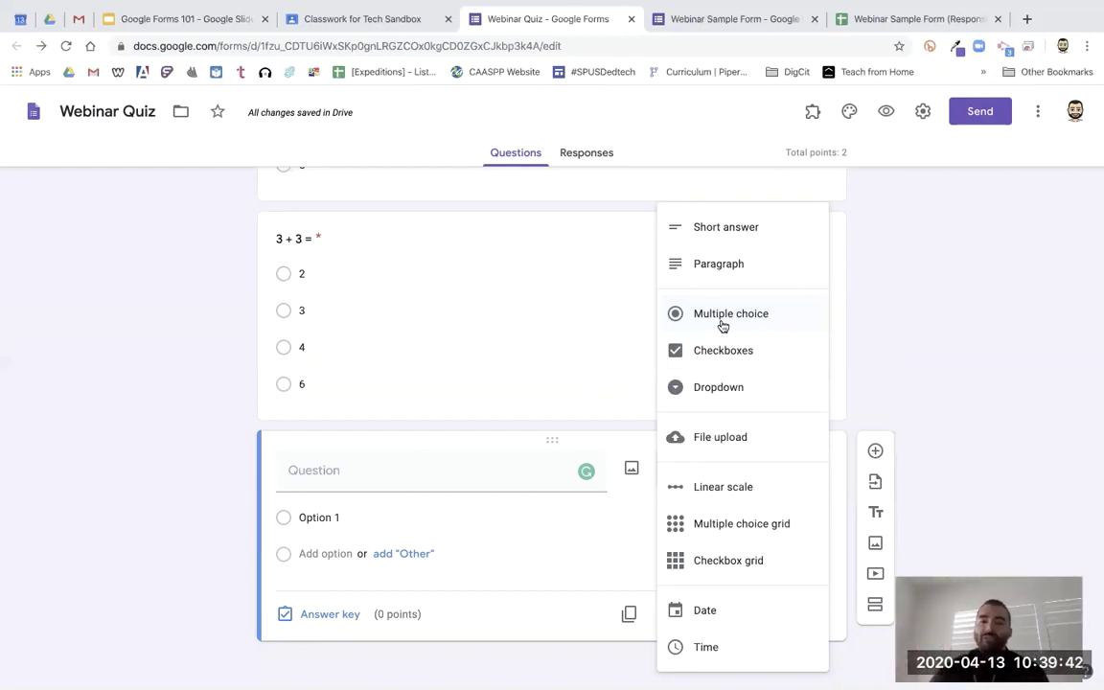
left_click(703, 351)
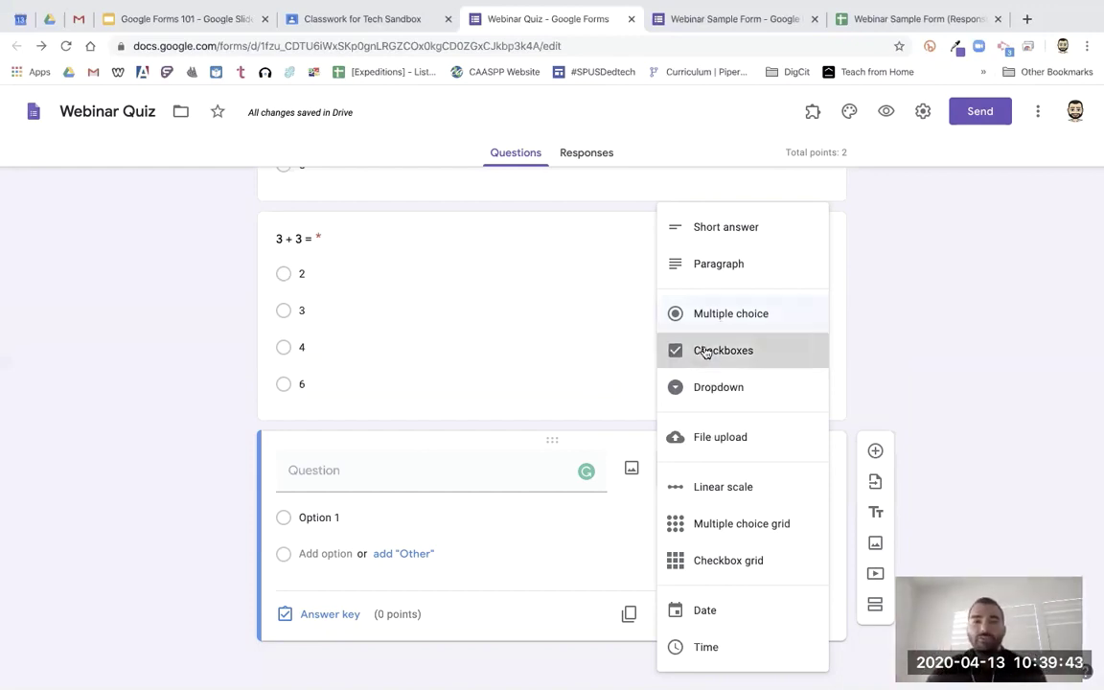
left_click(315, 470)
type("Which of the following are the be")
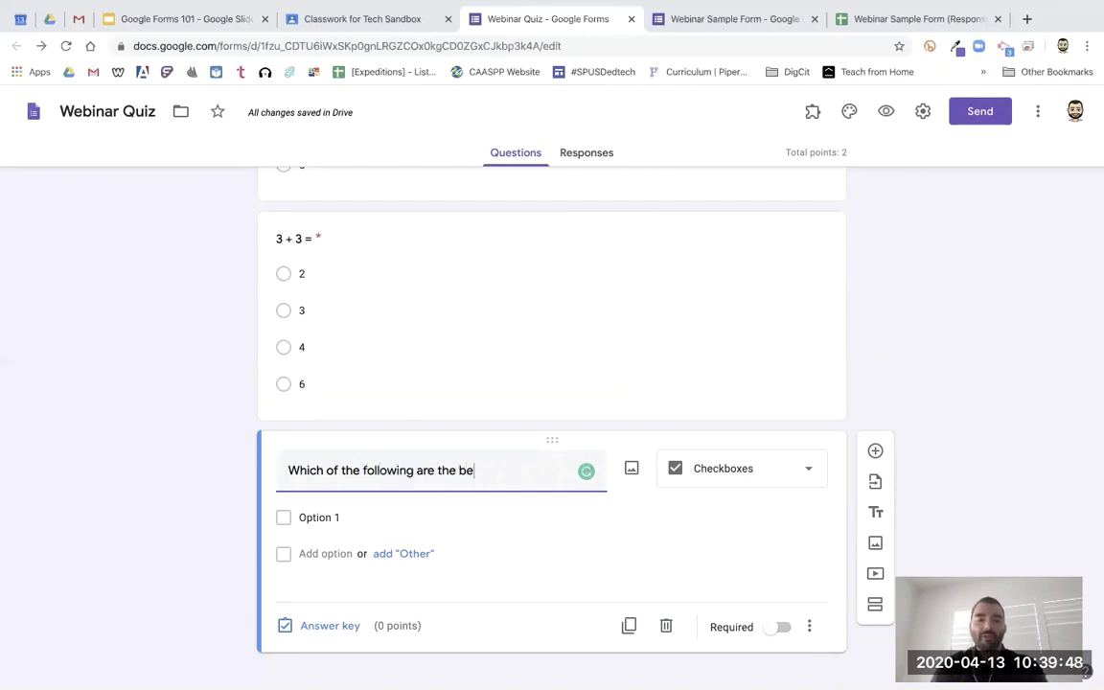
type("st t")
key("BackSpace")
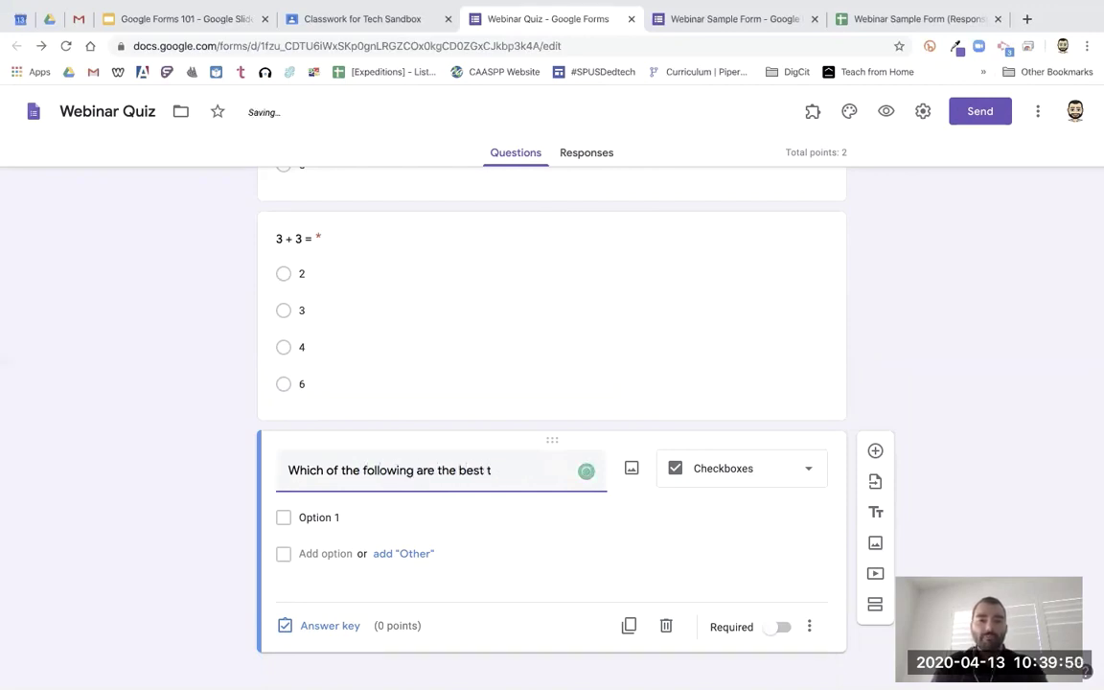
type("oppings for pizza?")
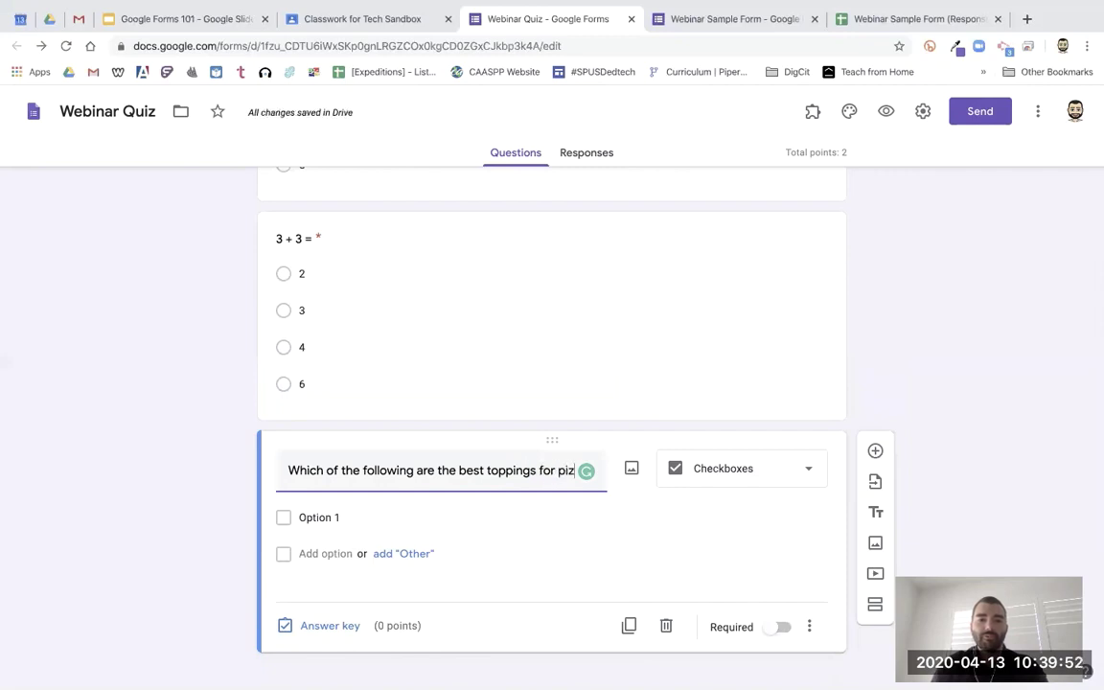
Step: Enter the options Anchovies, Pepperoni, Sausage and Green peppers
left_click(333, 517)
type("A")
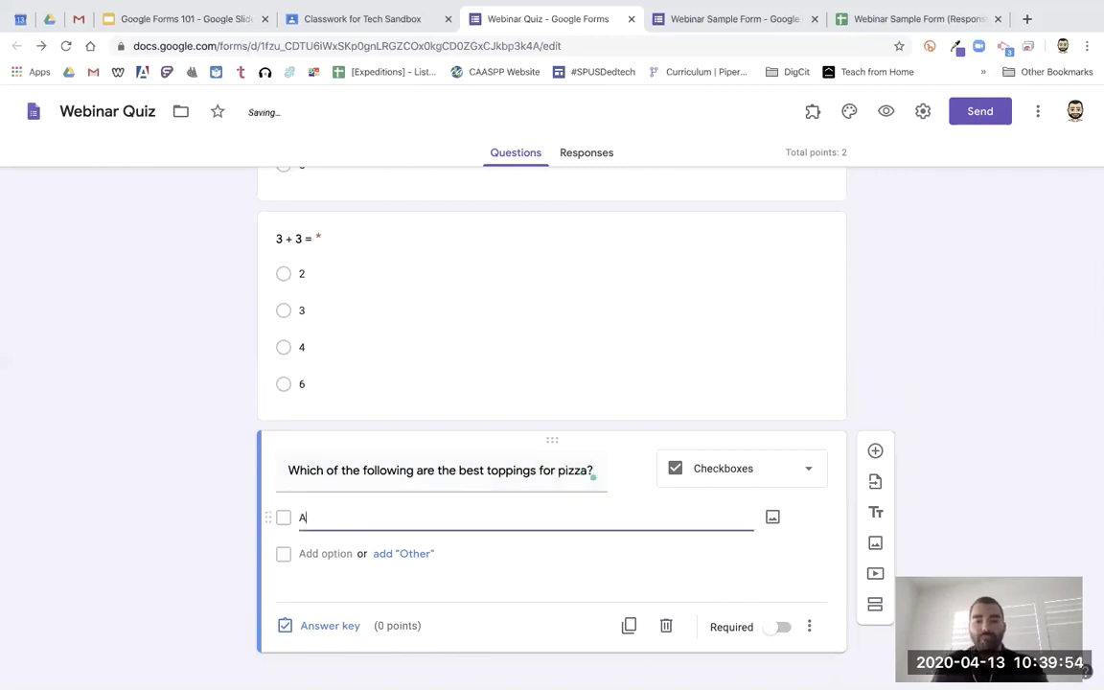
type("nchovies")
key("Return")
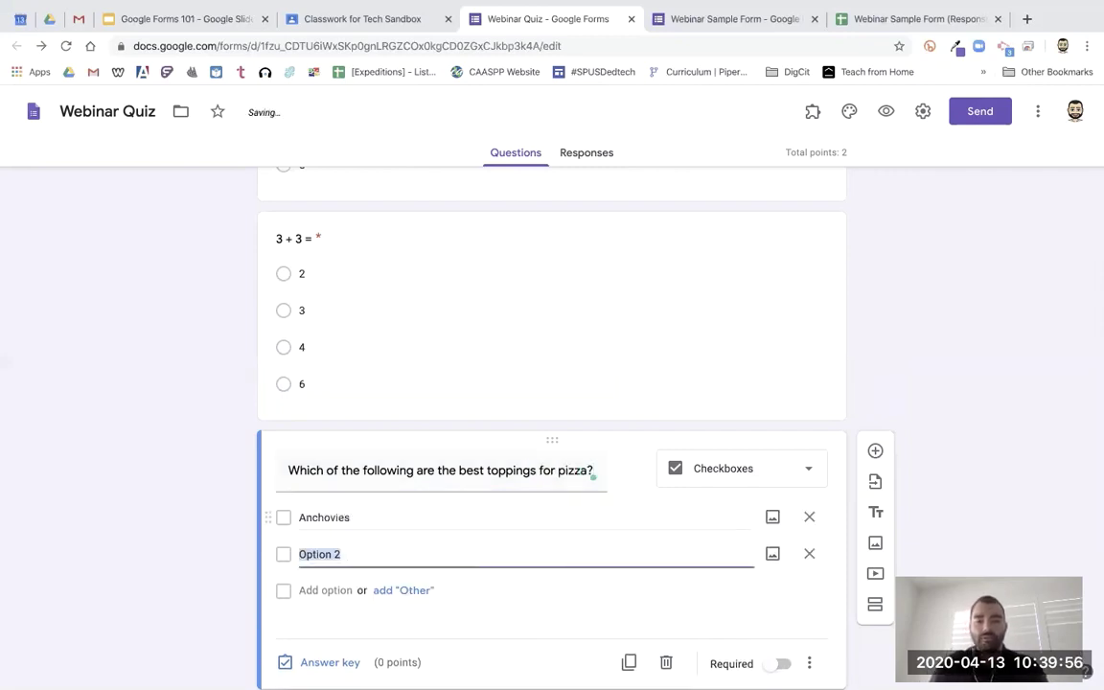
type("Pepperoni")
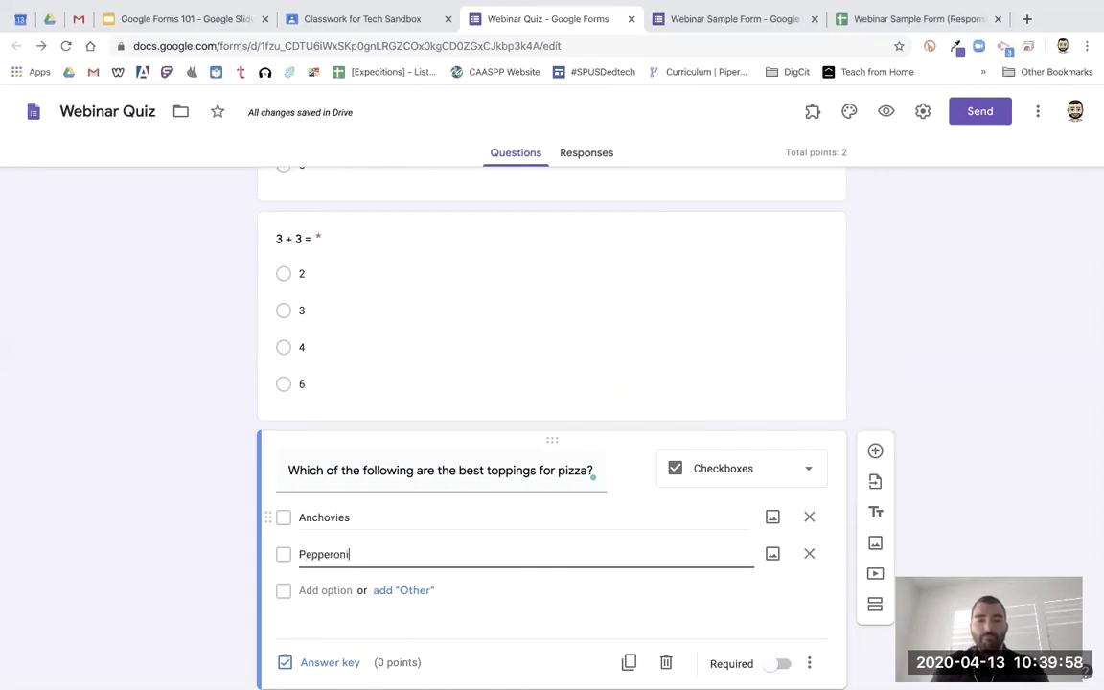
key("Return")
type("Sausage")
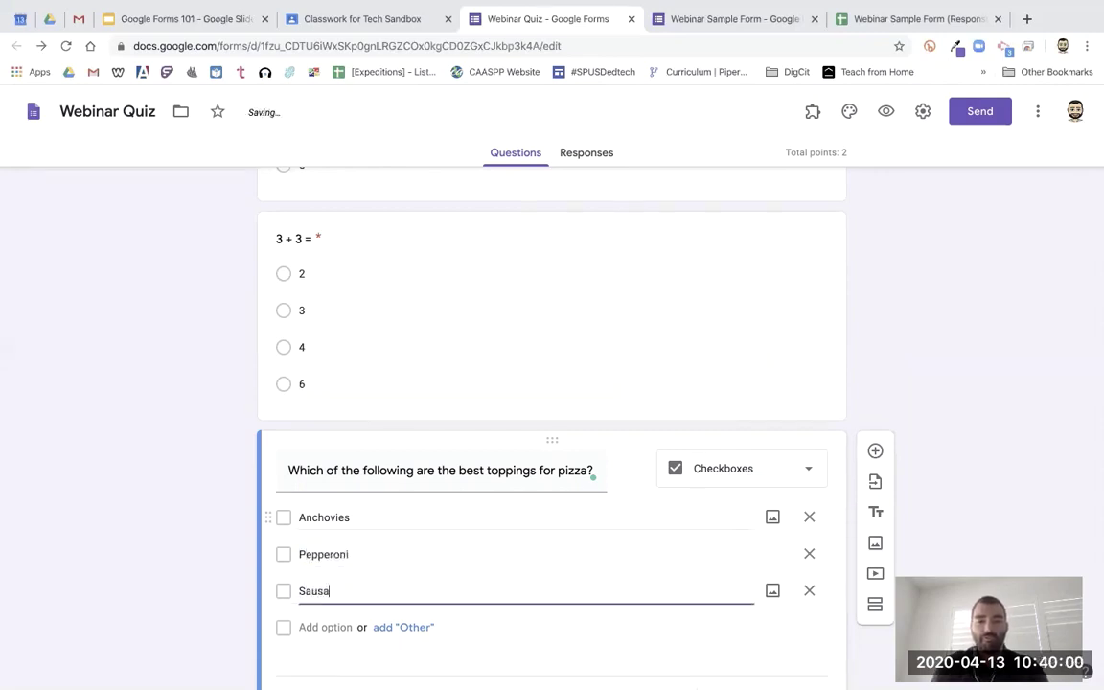
key("Return")
type("Green pepper")
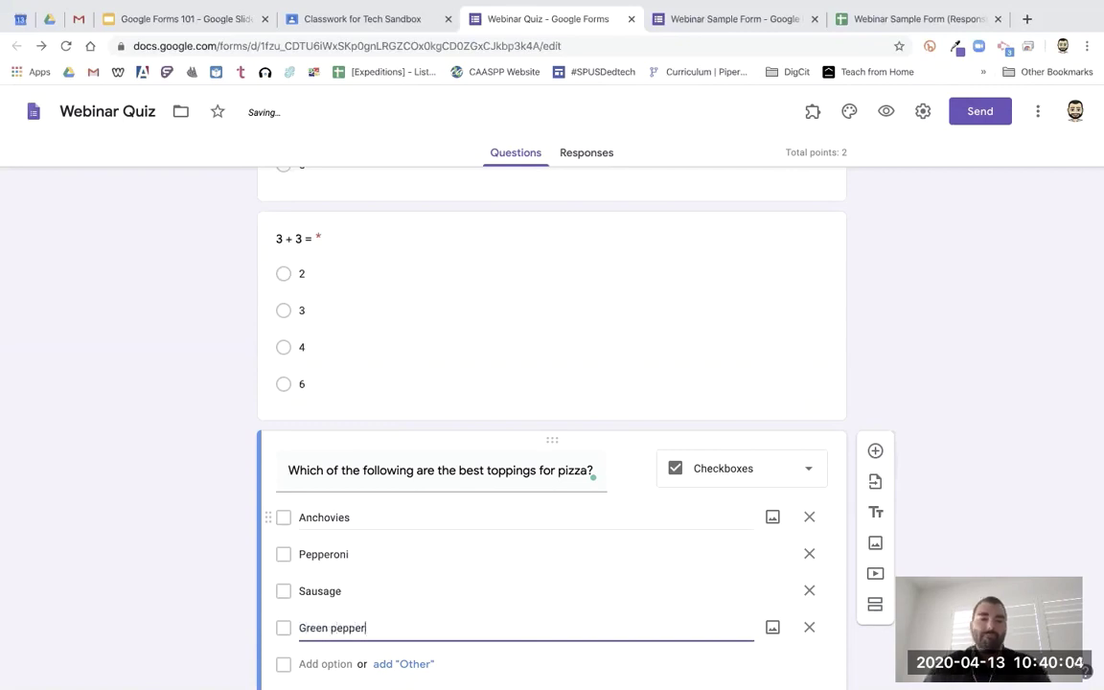
type("s")
scroll(739, 498, "down", 2)
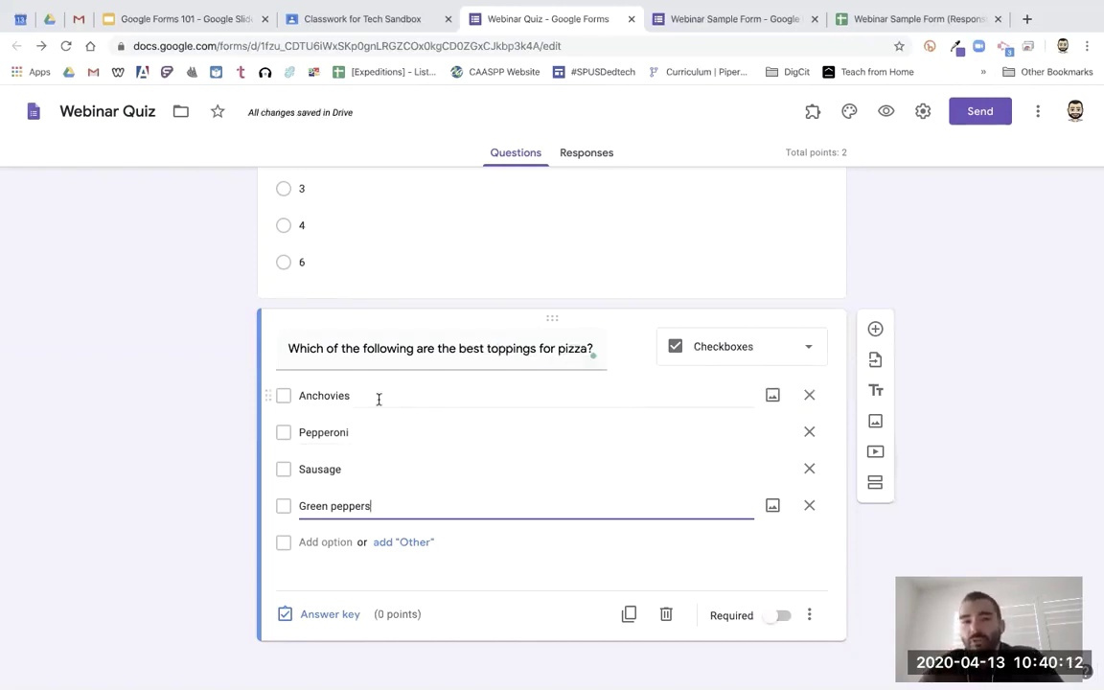
left_click(316, 395)
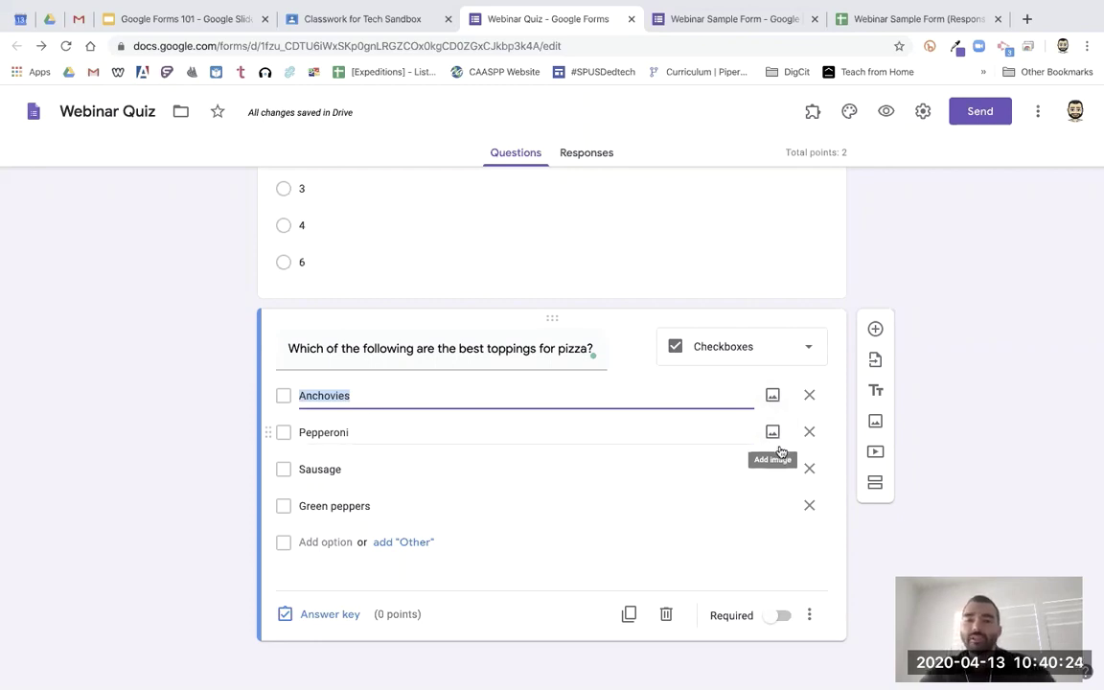
Step: Attach web-searched pictures of anchovies and pepperoni pizza to the Anchovies and Pepperoni options
left_click(772, 395)
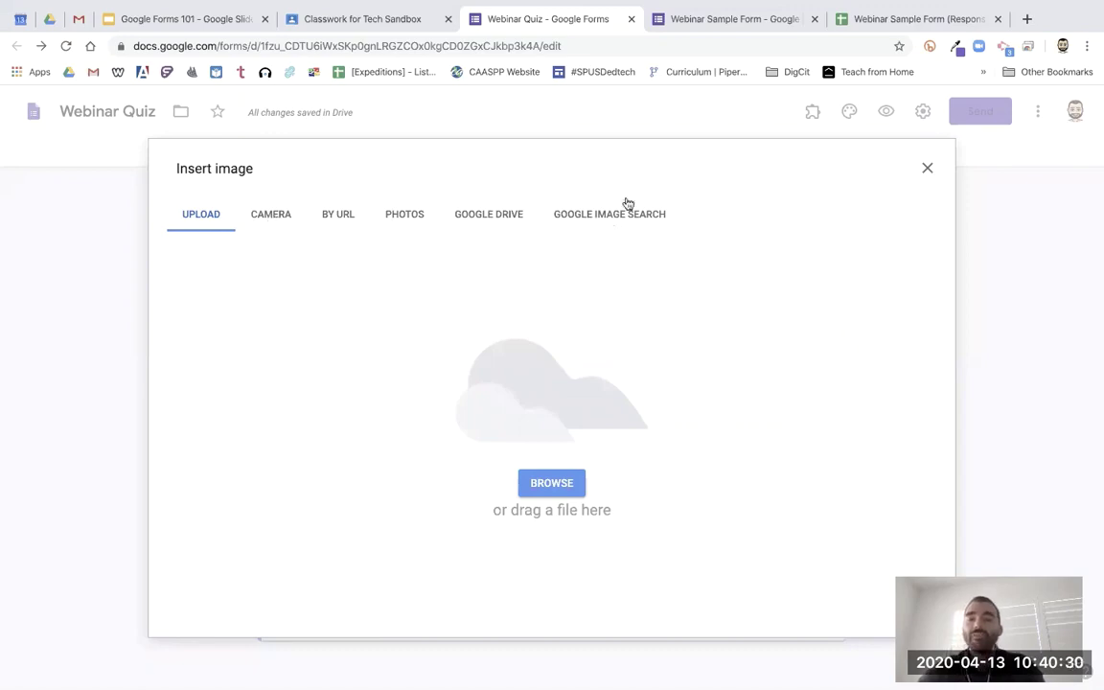
left_click(592, 216)
type("an")
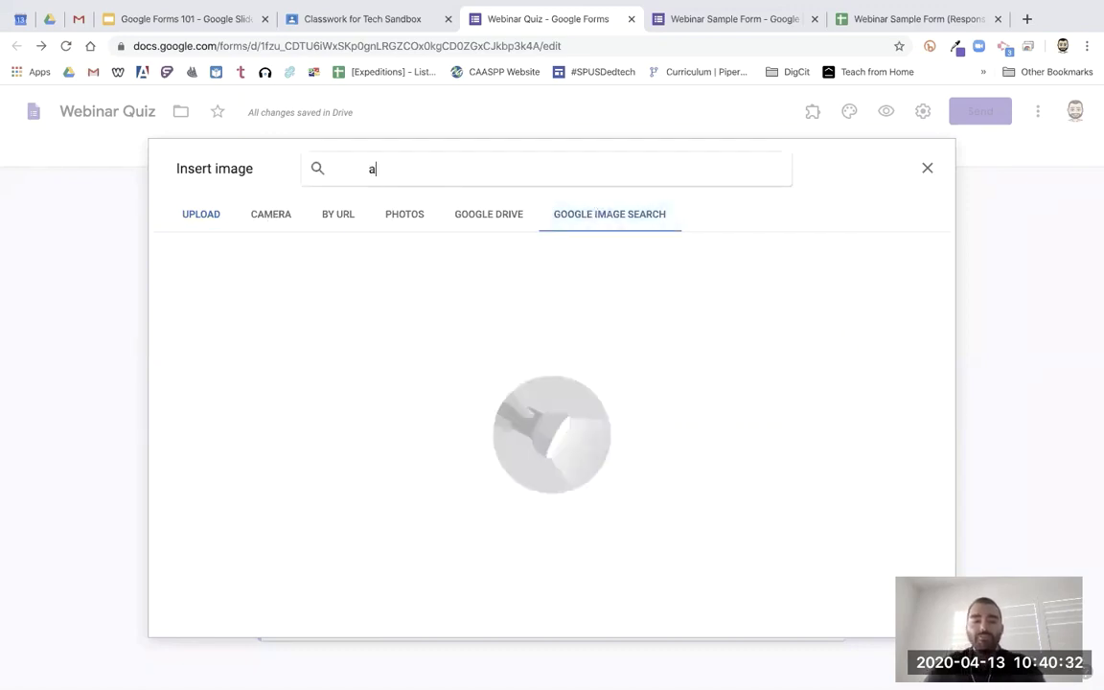
type("chovies")
key("Return")
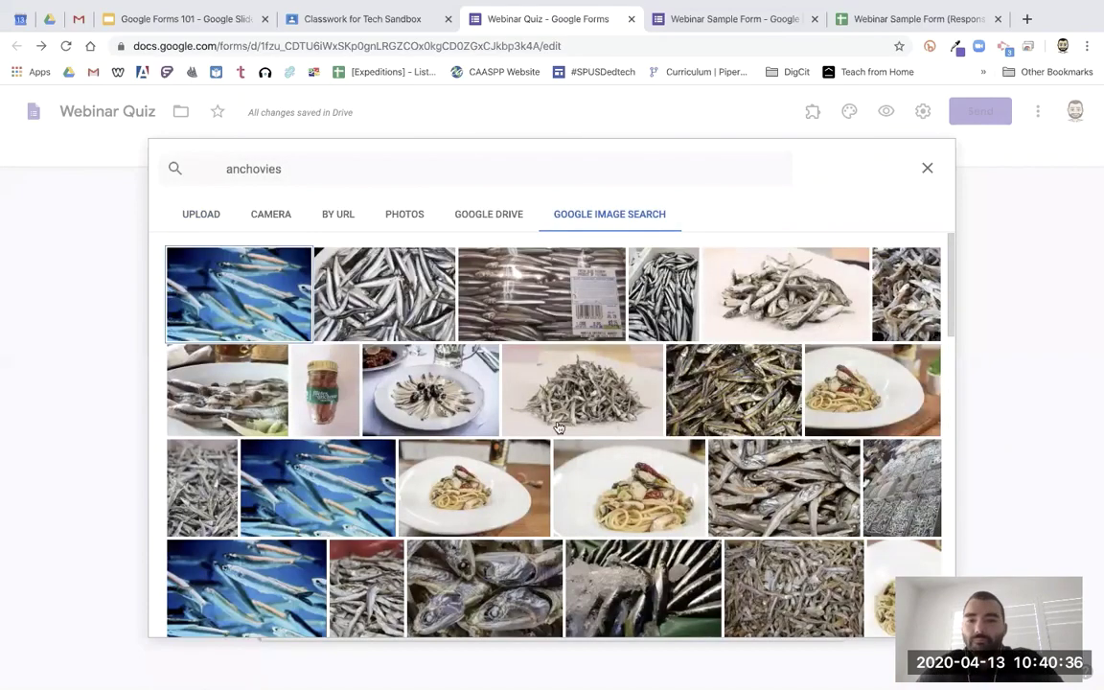
double_click(575, 395)
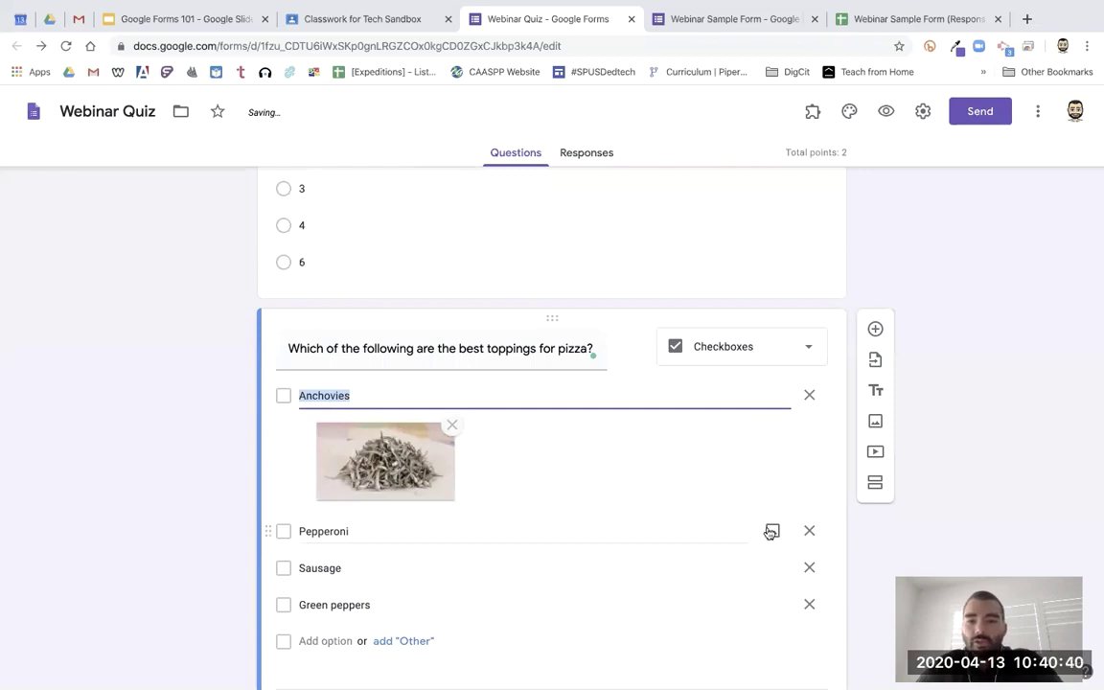
left_click(772, 529)
left_click(620, 218)
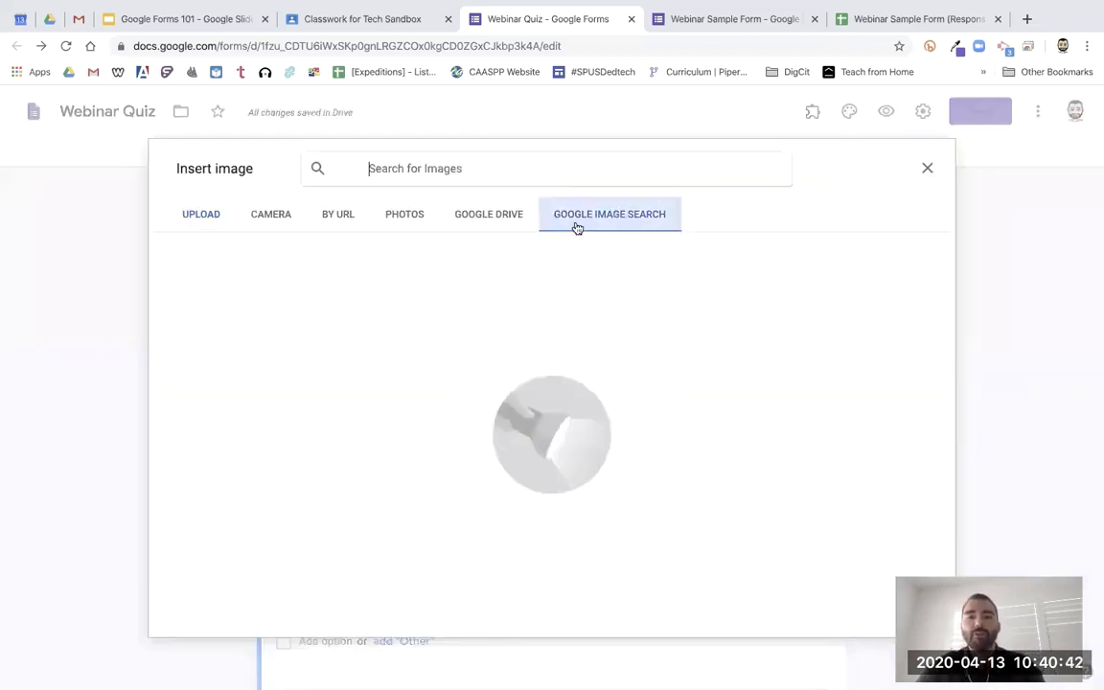
type("pepperoni")
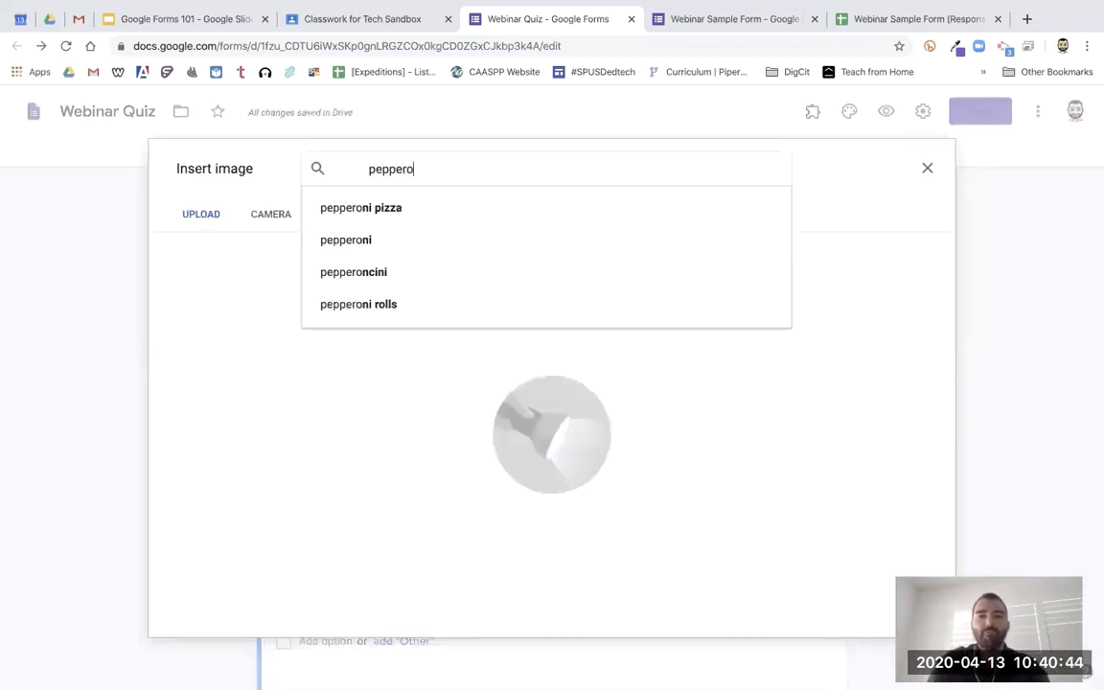
key("Return")
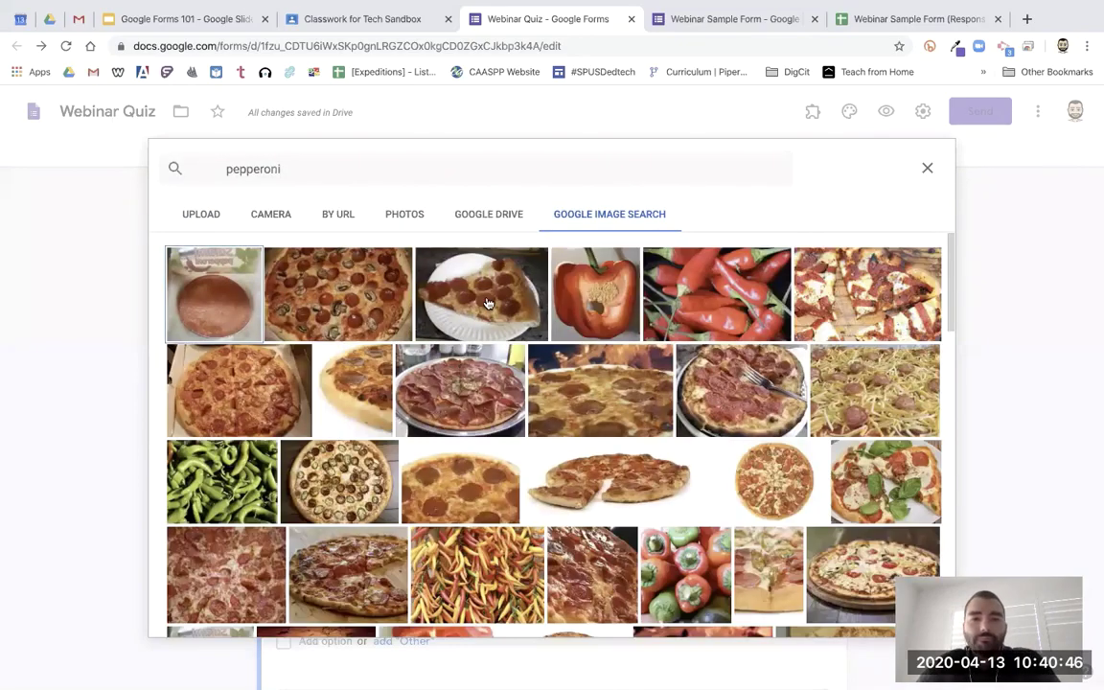
double_click(450, 477)
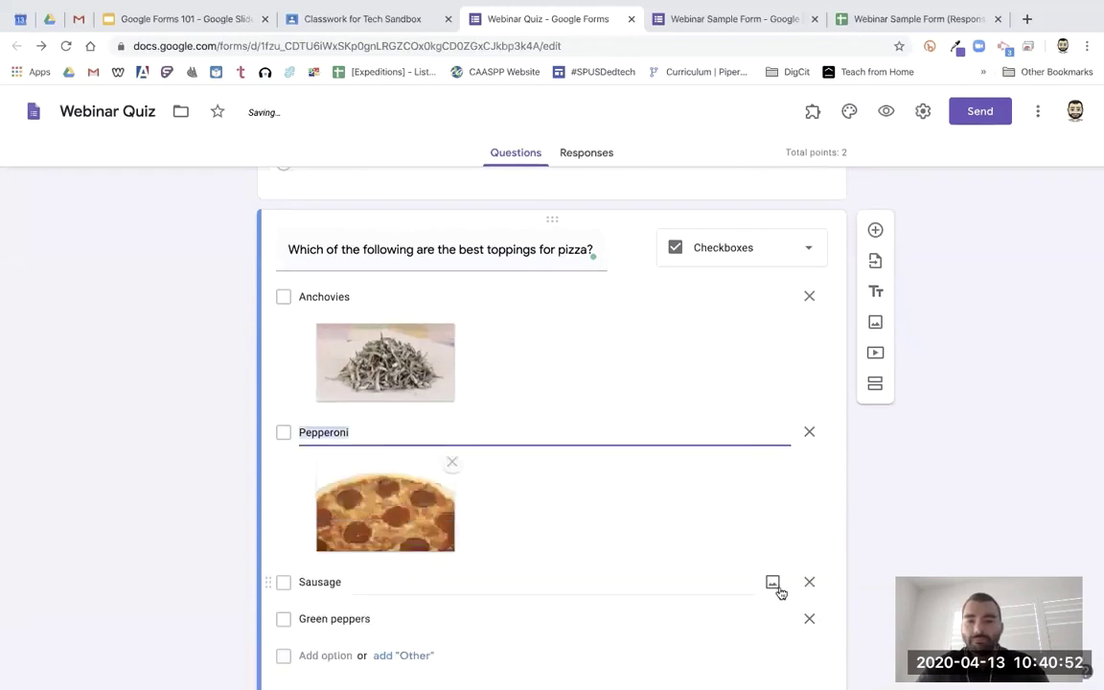
Step: Attach an italian sausage picture to Sausage and make the toppings question required
left_click(773, 583)
left_click(578, 212)
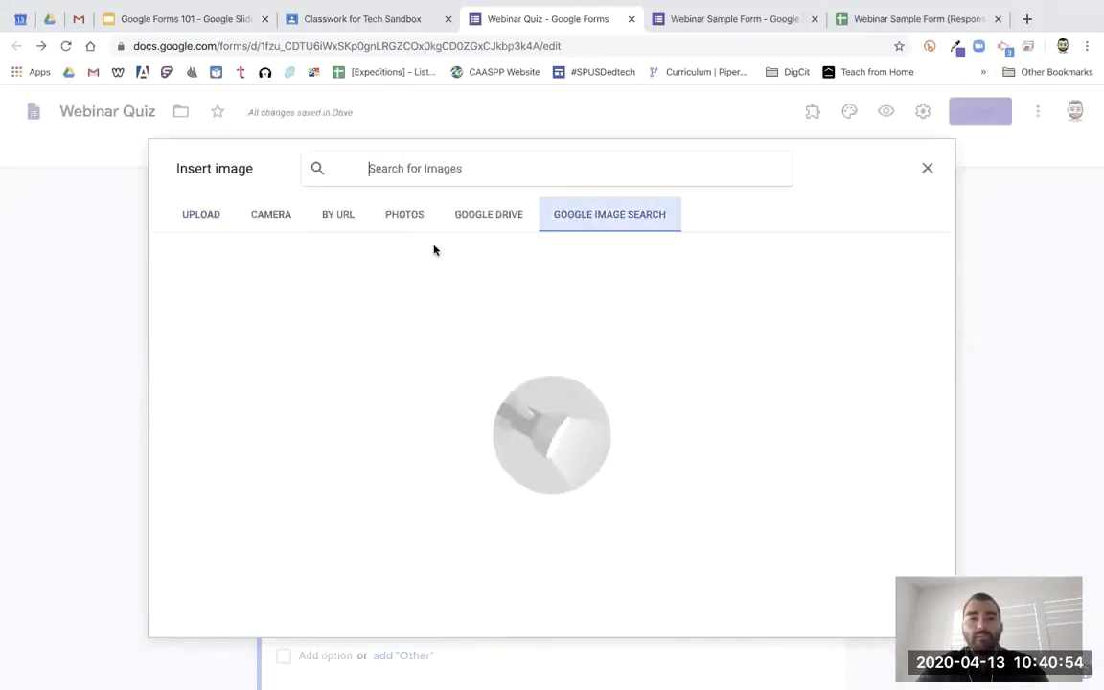
type("italioan ")
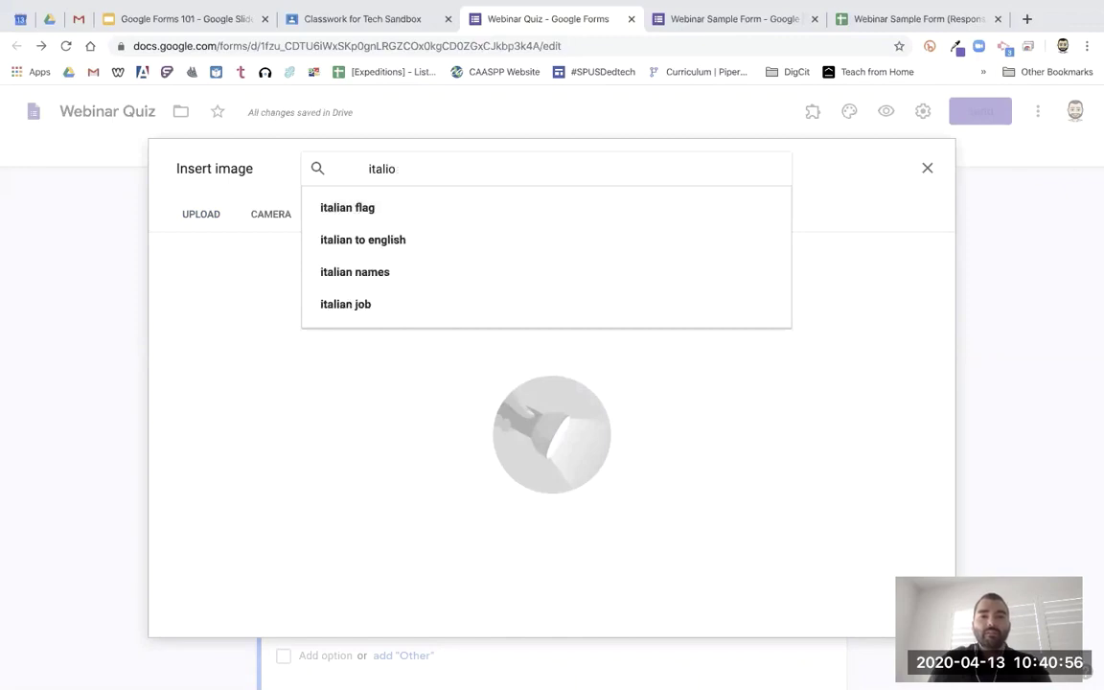
type("n sausage")
key("Return")
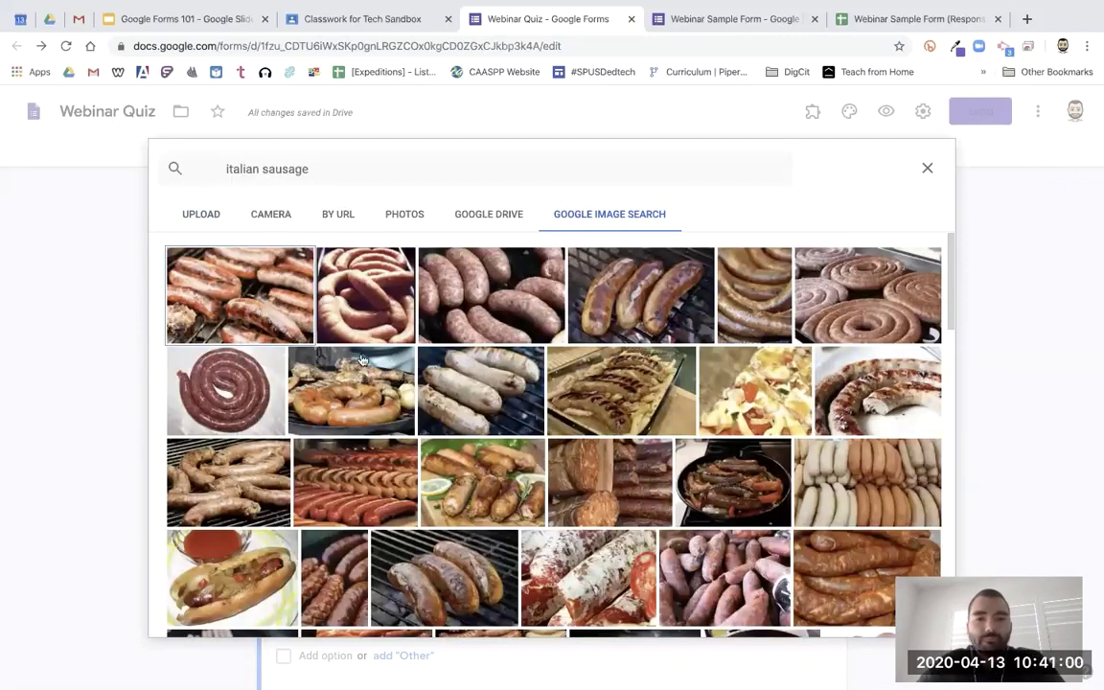
double_click(561, 305)
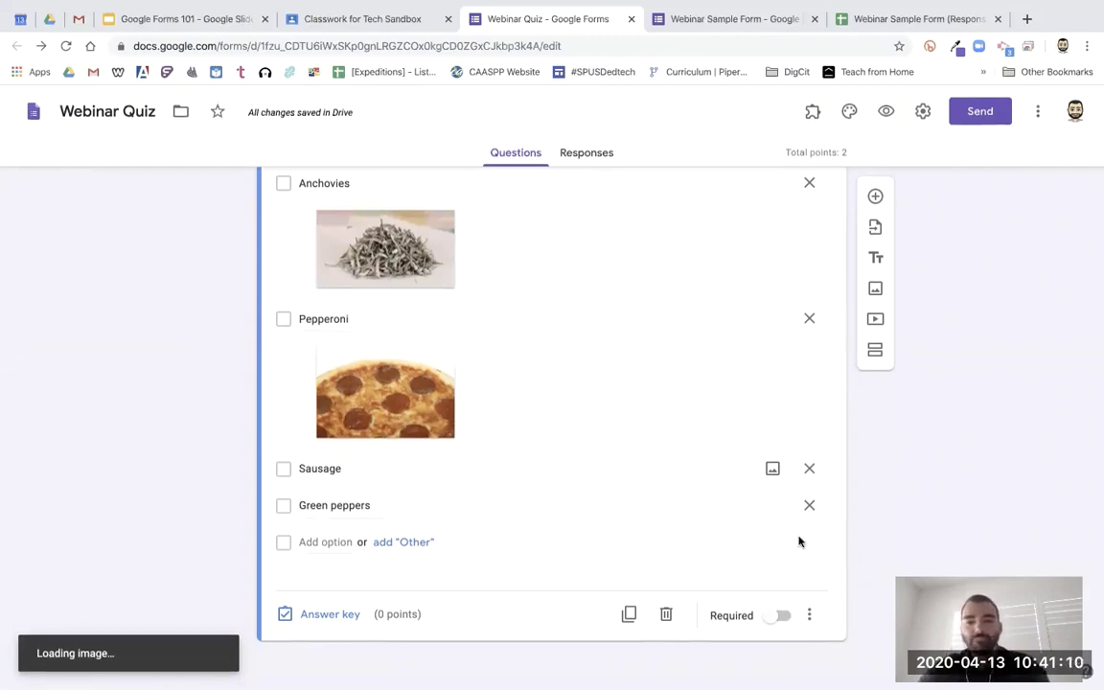
left_click(770, 620)
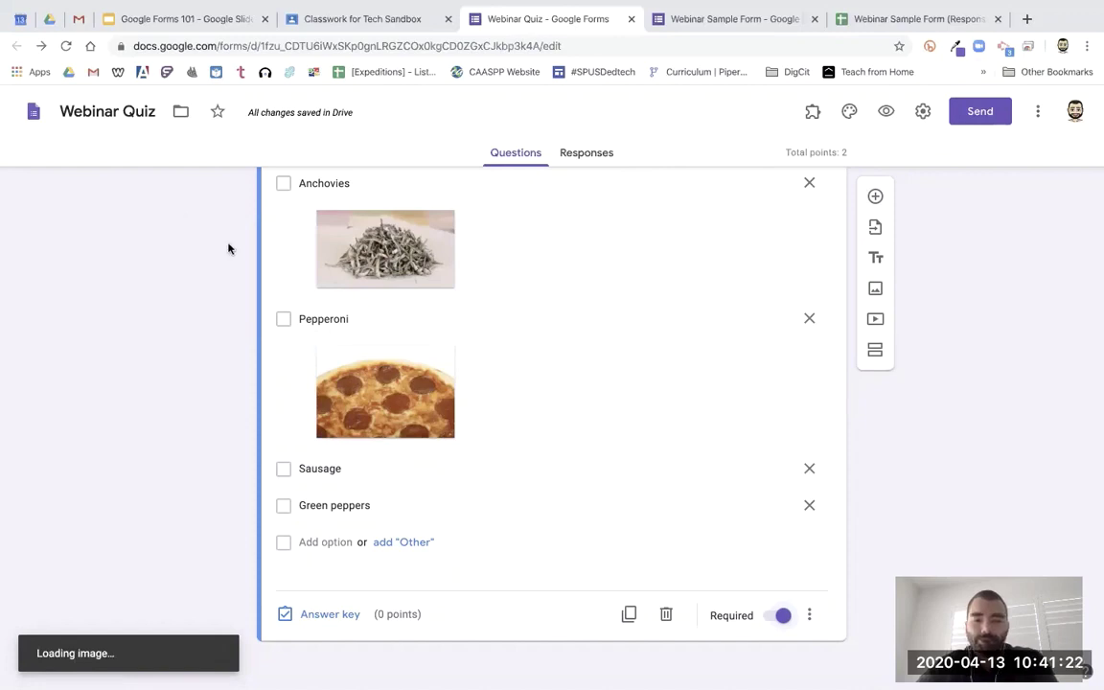
Step: Add a green pepper picture to Green peppers and give Sausage a coiled sausage picture
left_click(773, 504)
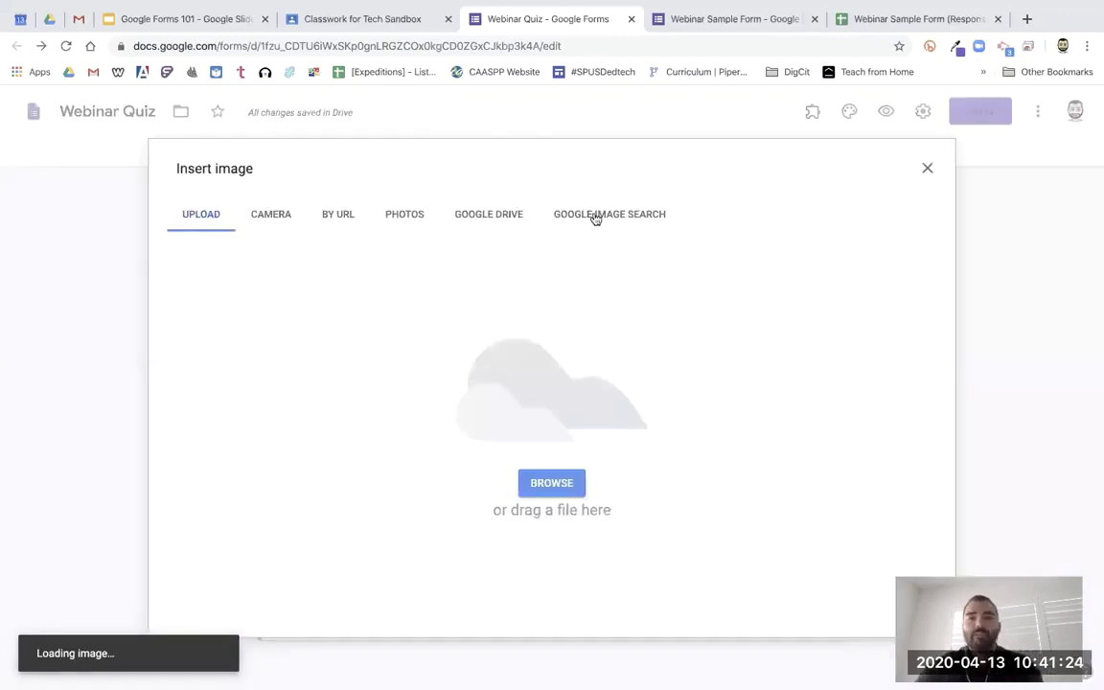
left_click(596, 216)
type("green pepper")
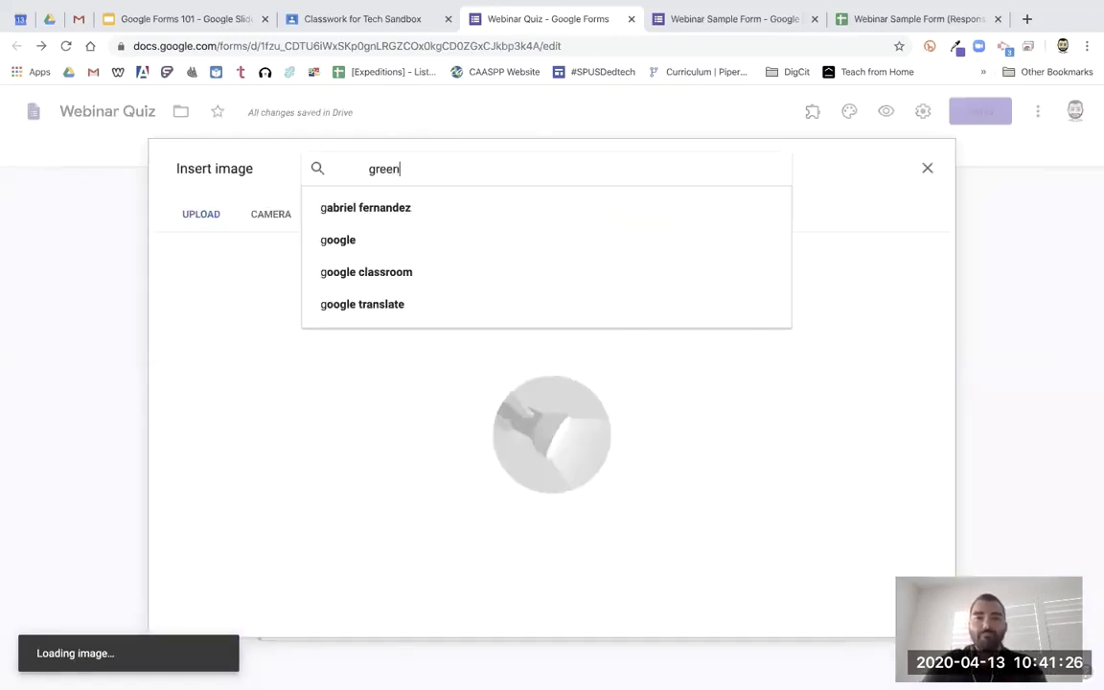
key("Return")
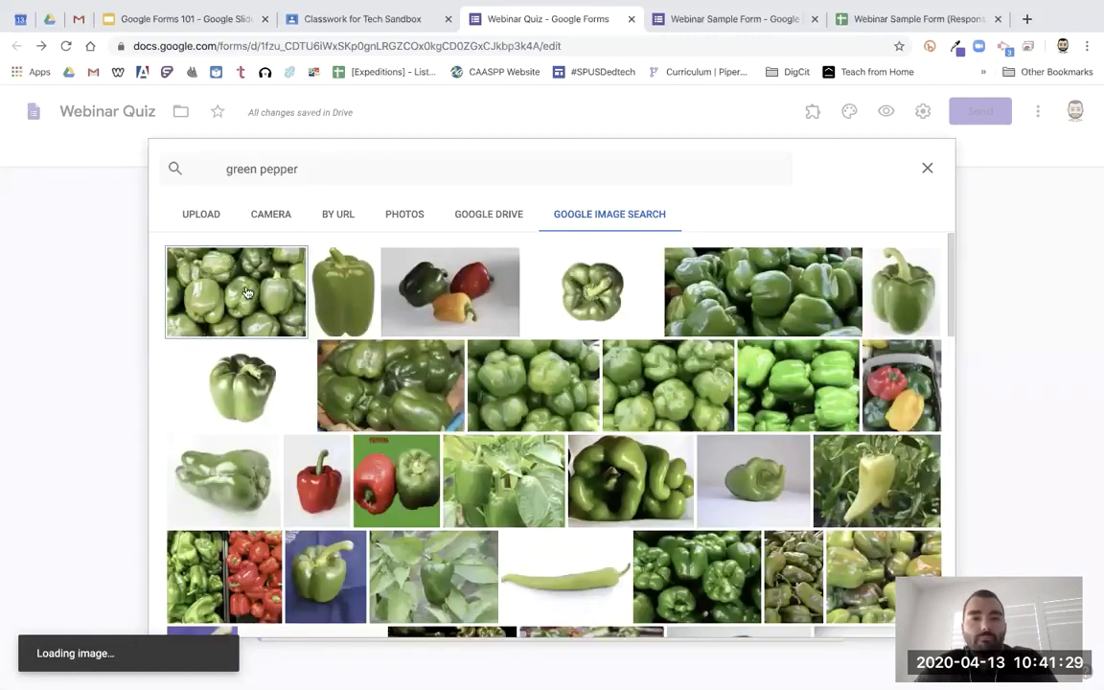
double_click(270, 302)
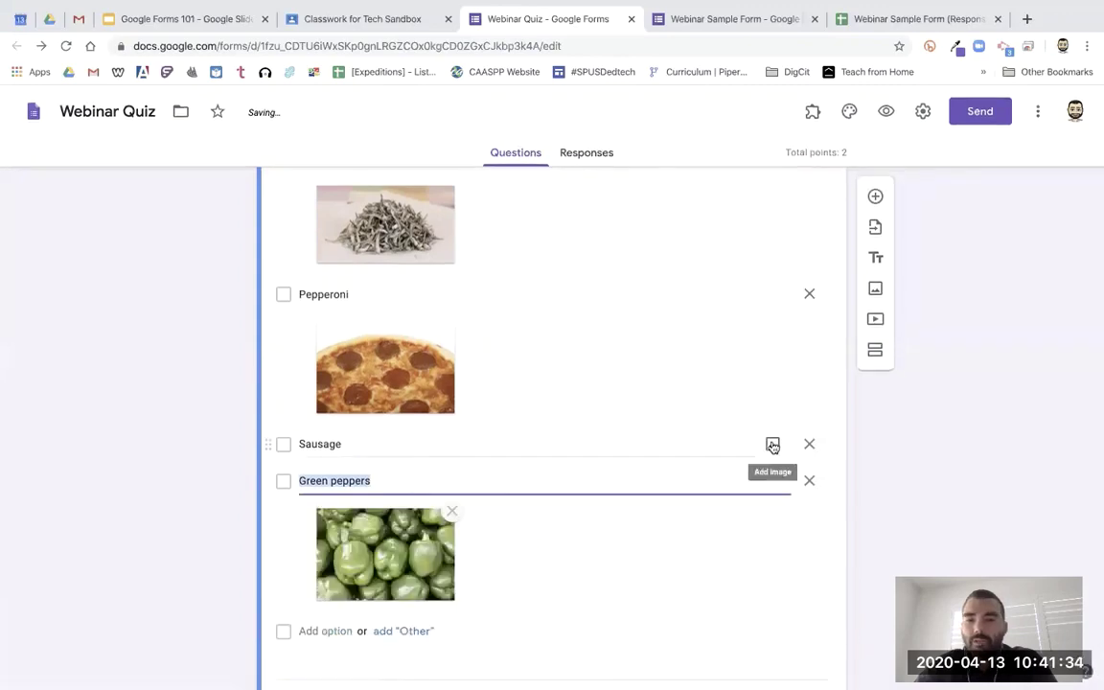
left_click(771, 444)
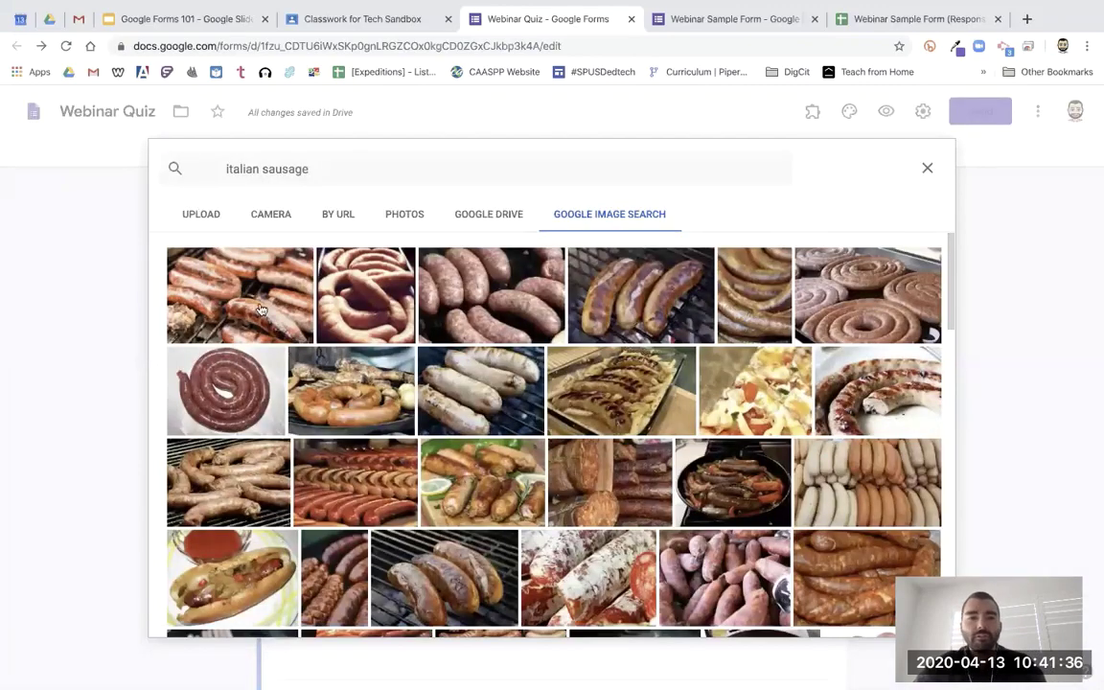
left_click(810, 283)
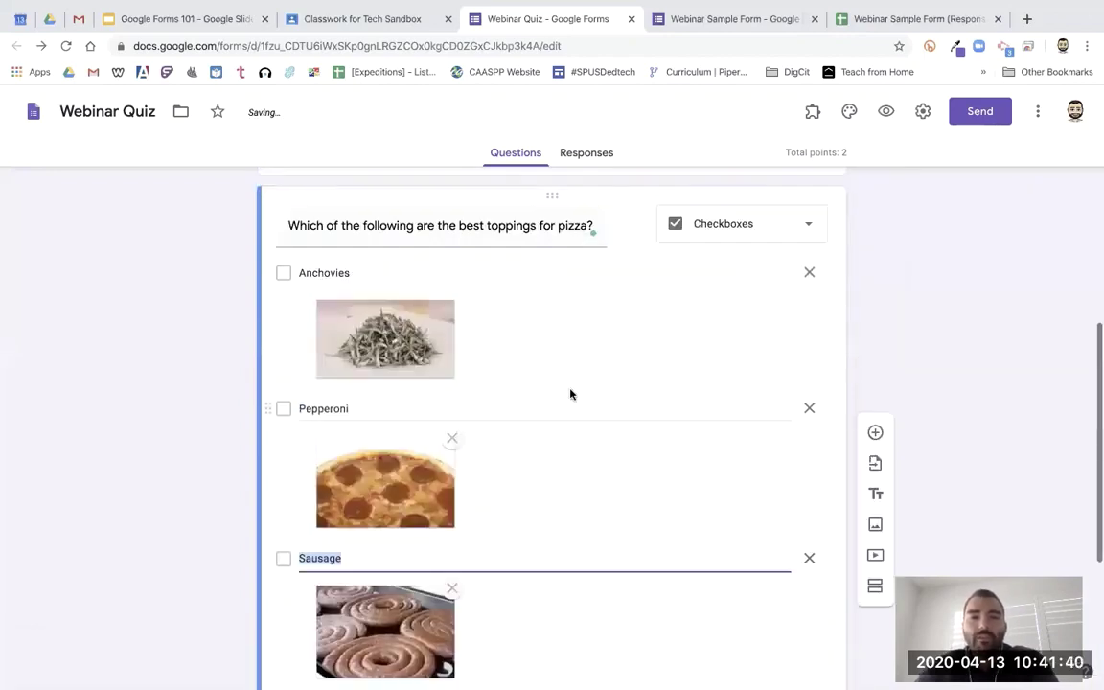
scroll(570, 394, "up", 3)
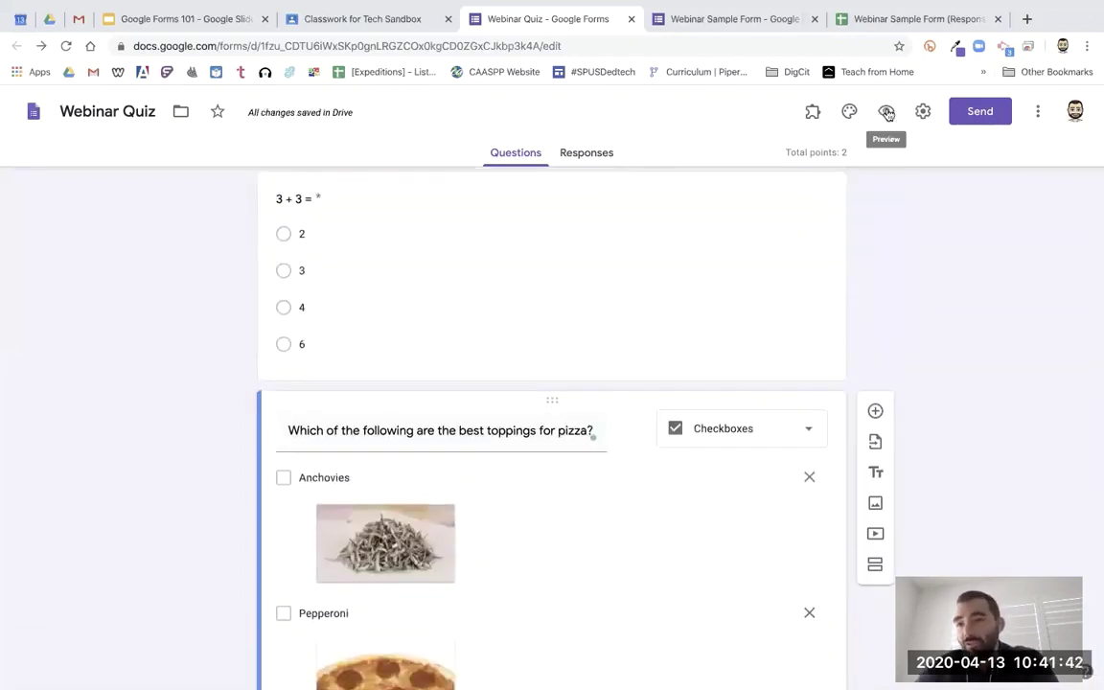
left_click(886, 111)
scroll(561, 344, "down", 5)
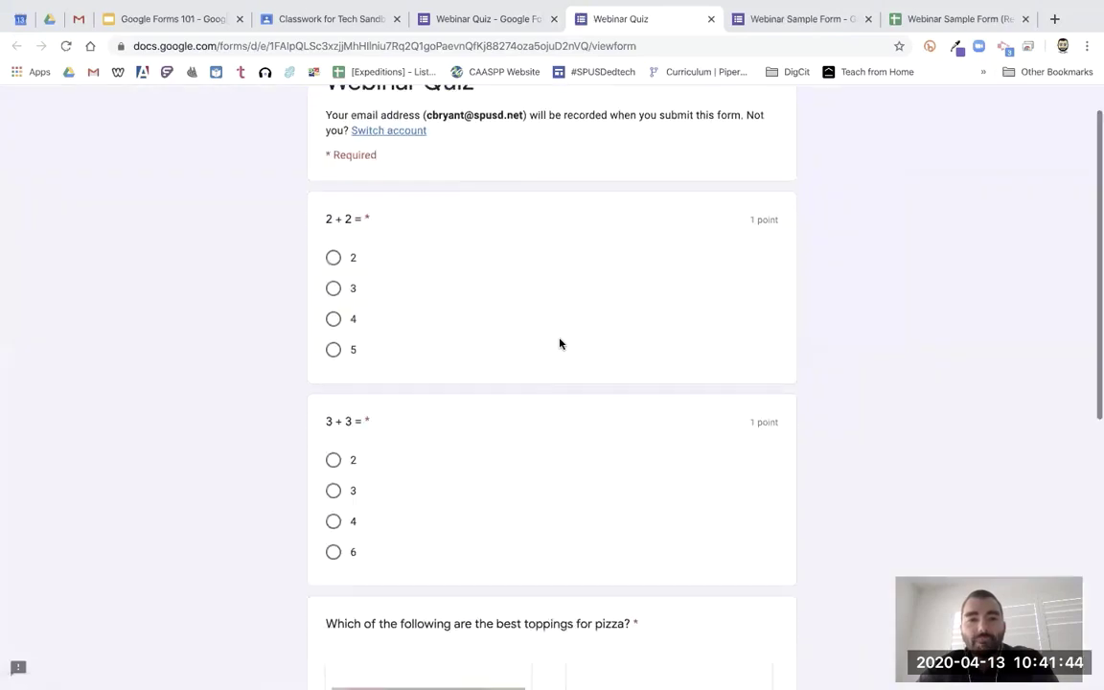
scroll(561, 344, "down", 3)
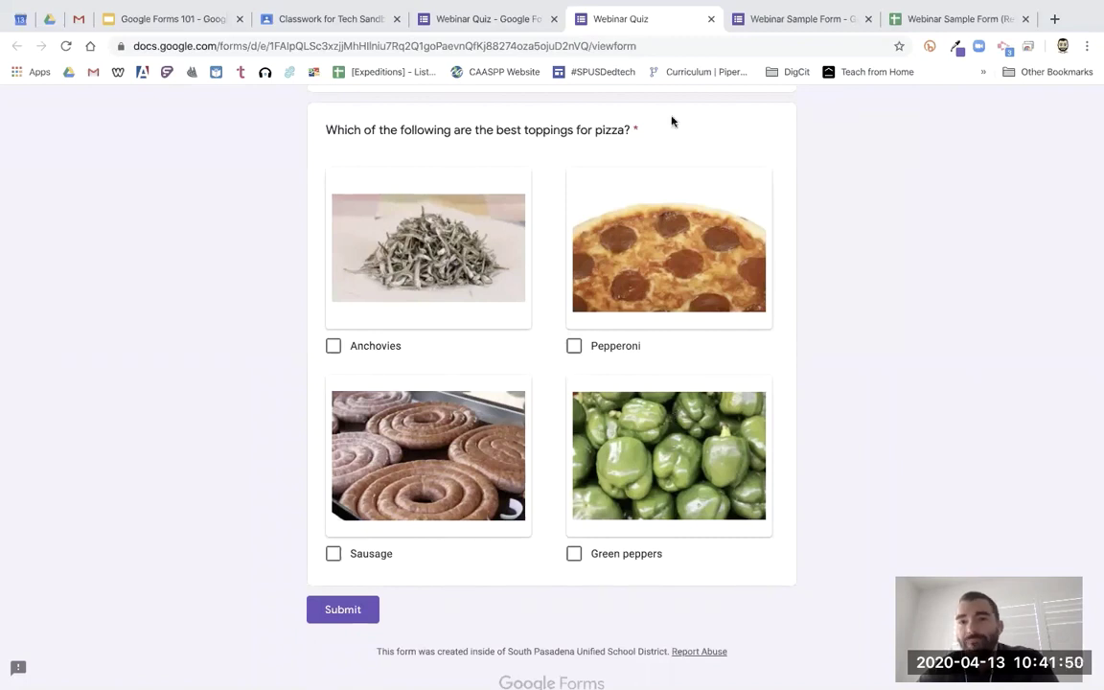
left_click(712, 20)
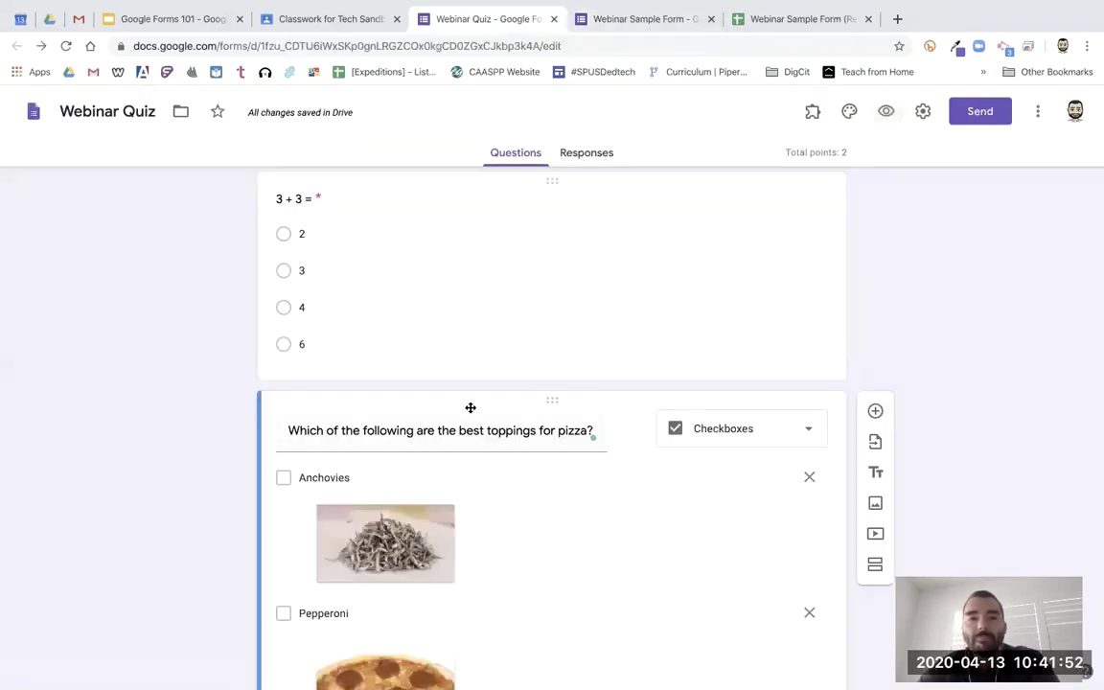
scroll(540, 269, "down", 3)
scroll(541, 274, "down", 2)
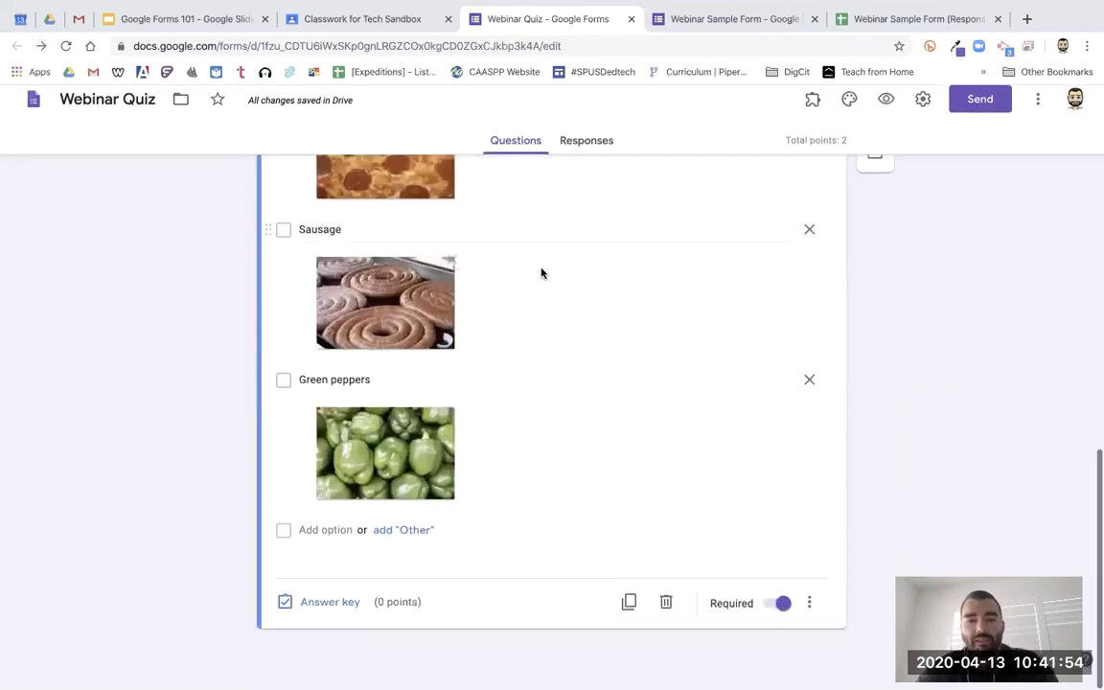
Step: In the toppings answer key, mark Anchovies and Pepperoni correct for 2 points, totalling 4
left_click(323, 621)
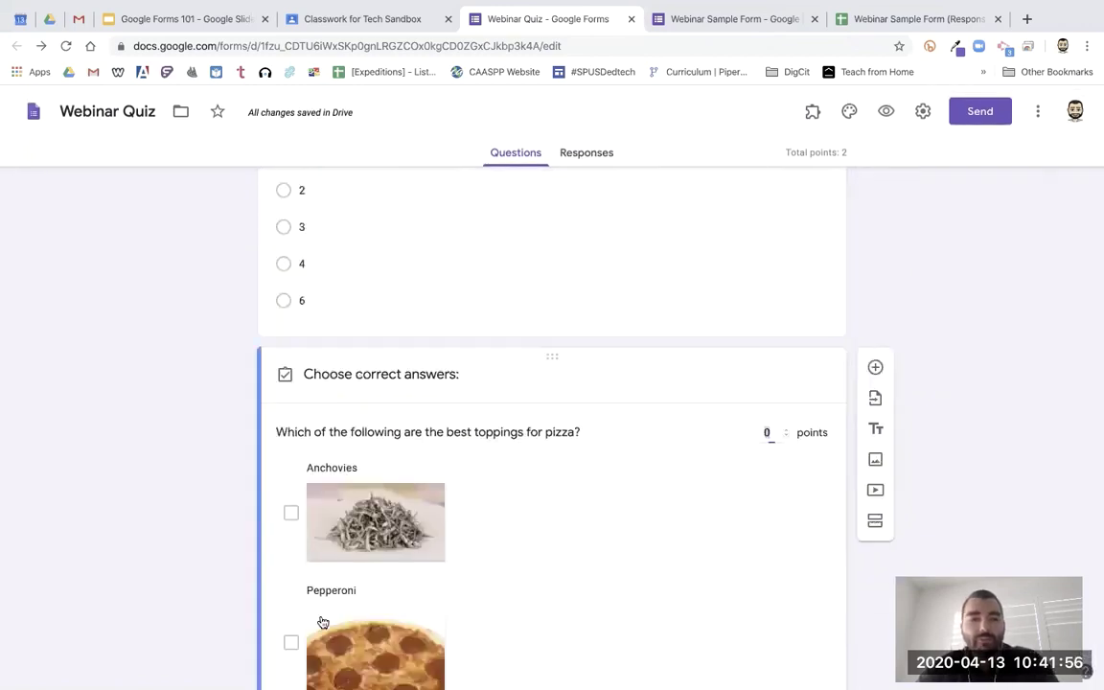
scroll(557, 408, "down", 2)
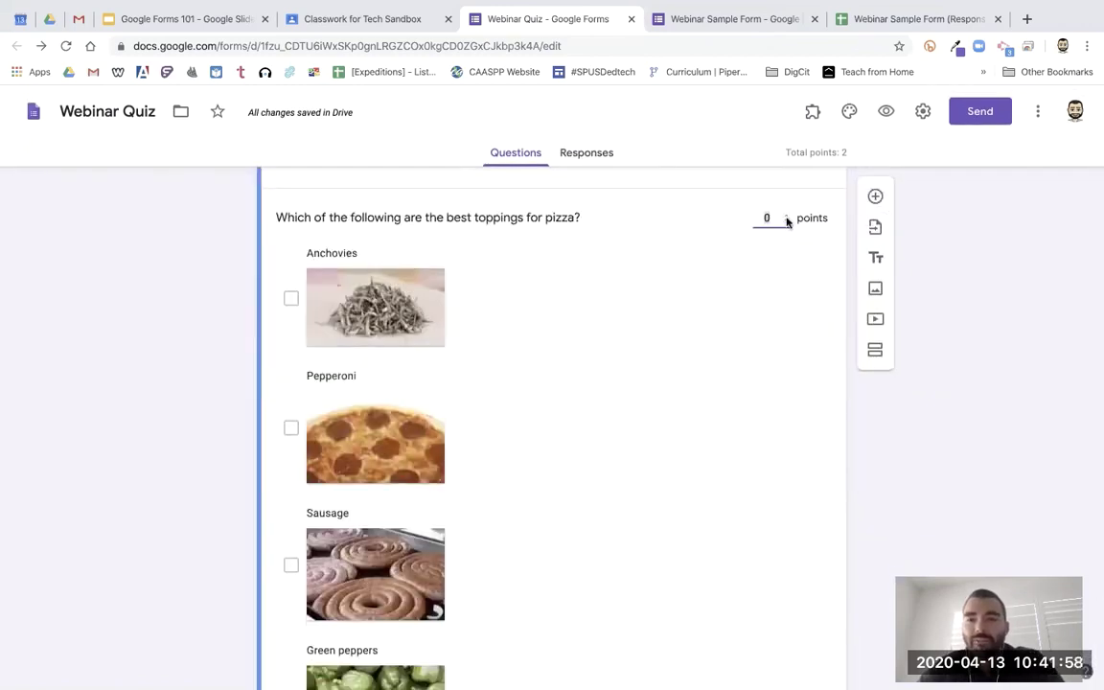
scroll(417, 362, "down", 1)
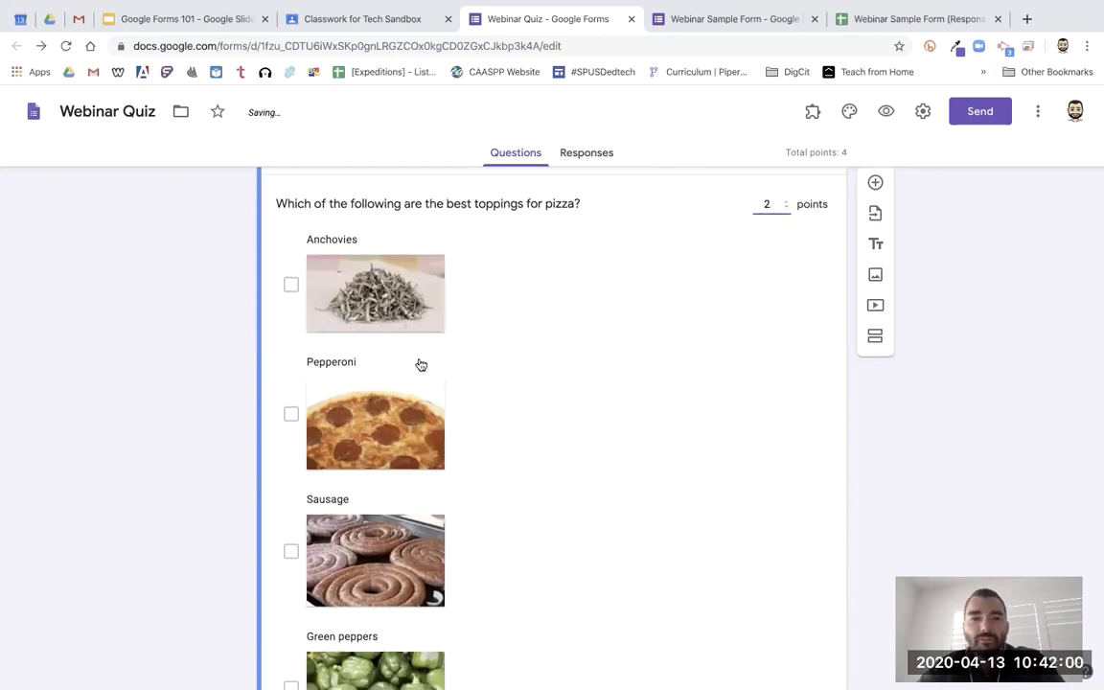
left_click(291, 237)
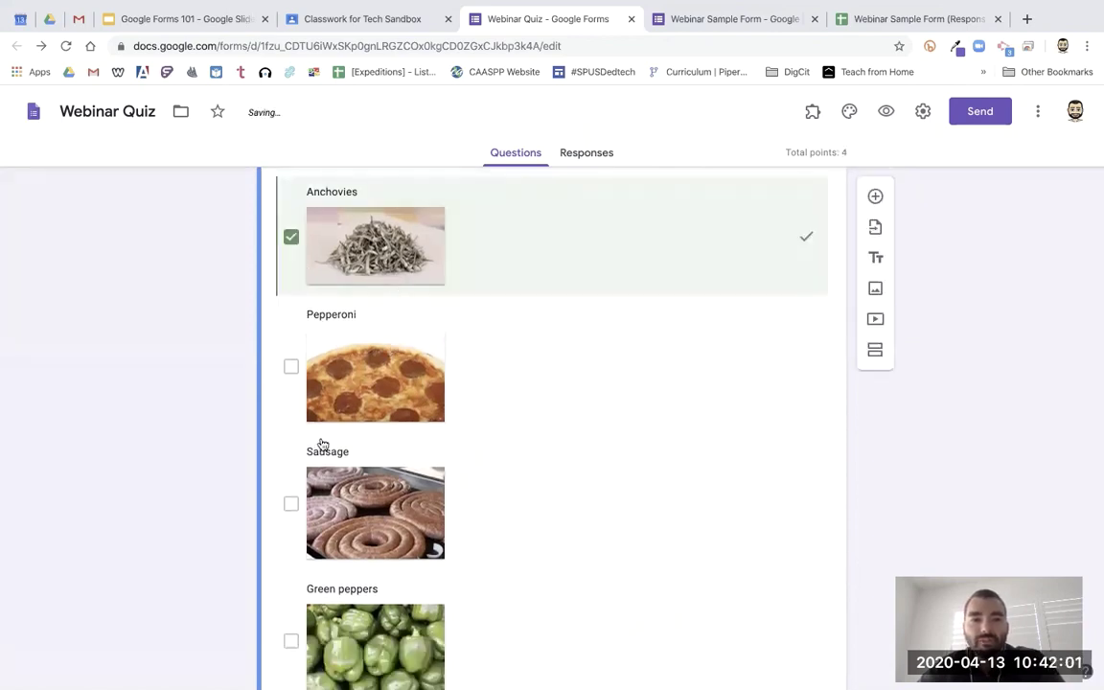
left_click(291, 367)
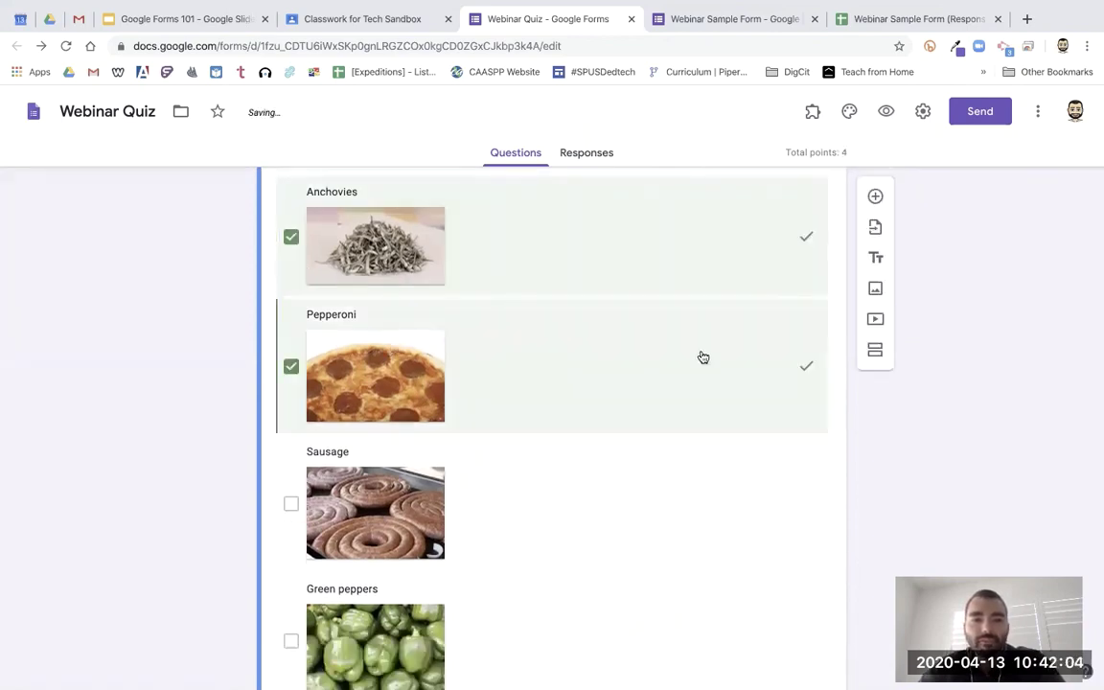
scroll(767, 499, "down", 2)
left_click(795, 618)
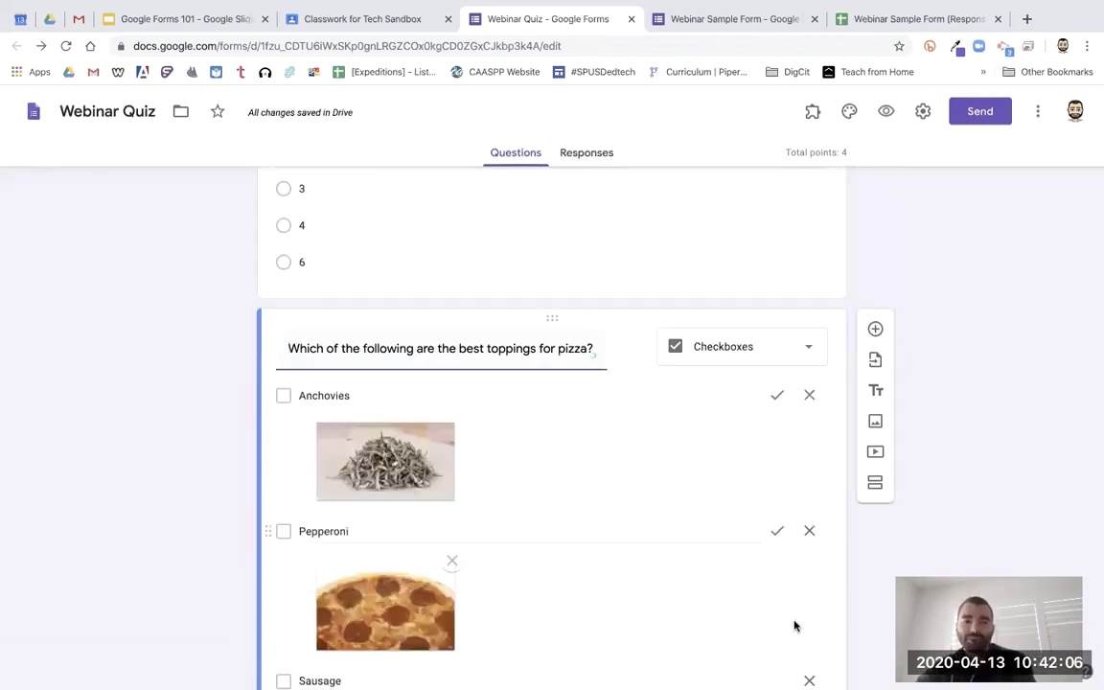
scroll(591, 355, "down", 5)
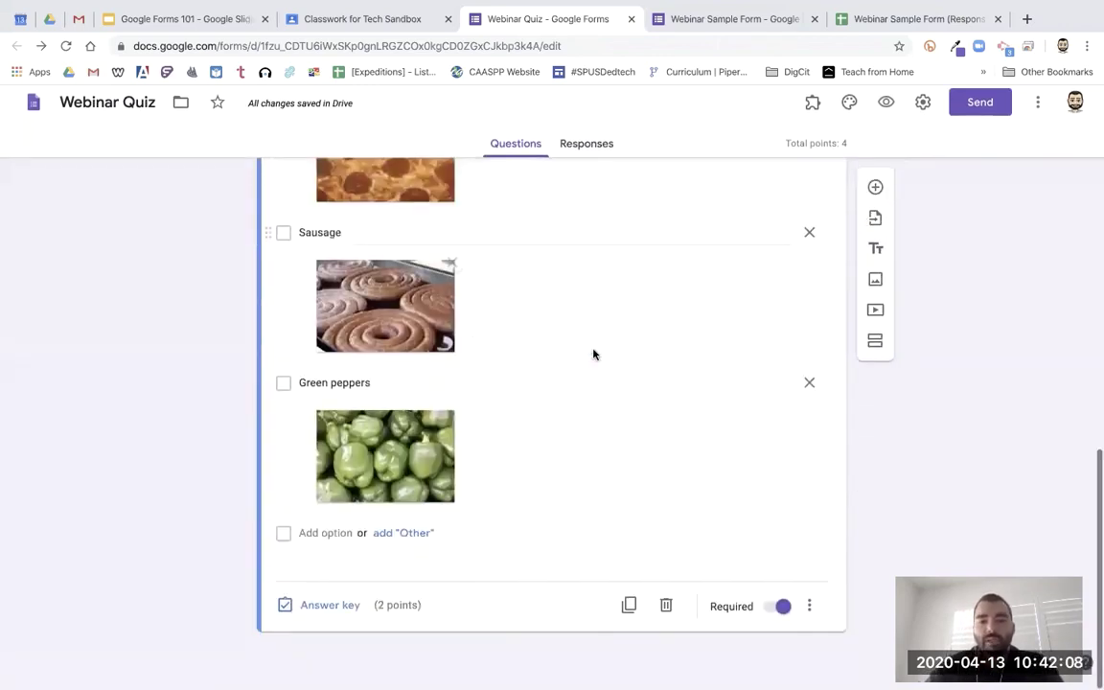
scroll(593, 354, "up", 15)
scroll(594, 355, "down", 3)
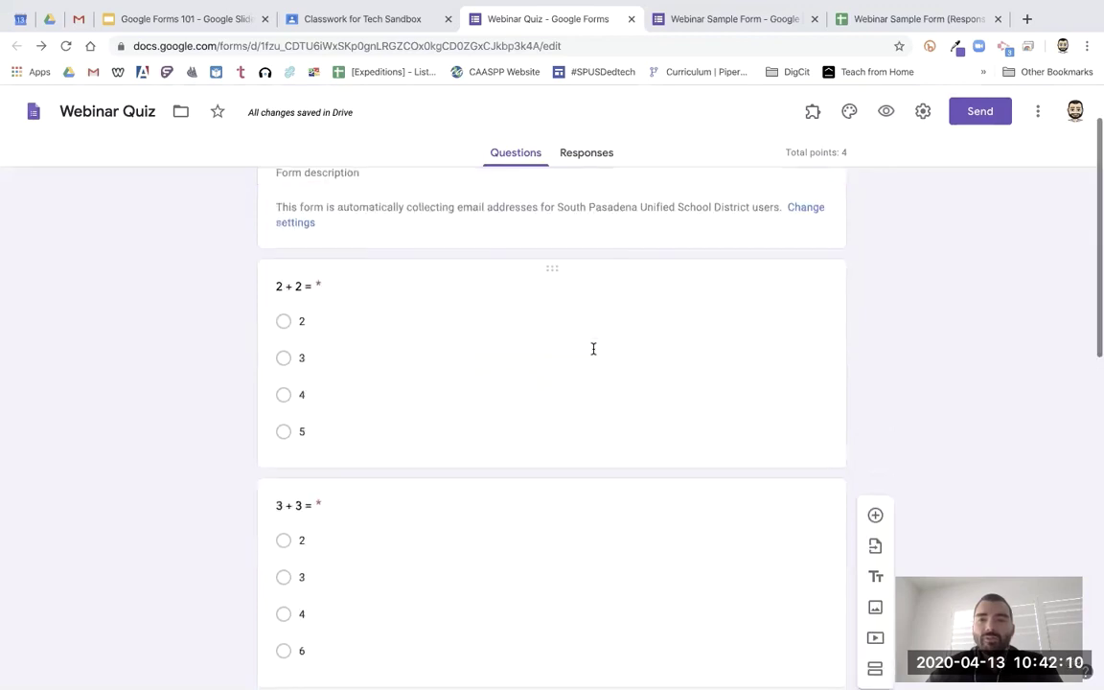
scroll(593, 354, "down", 8)
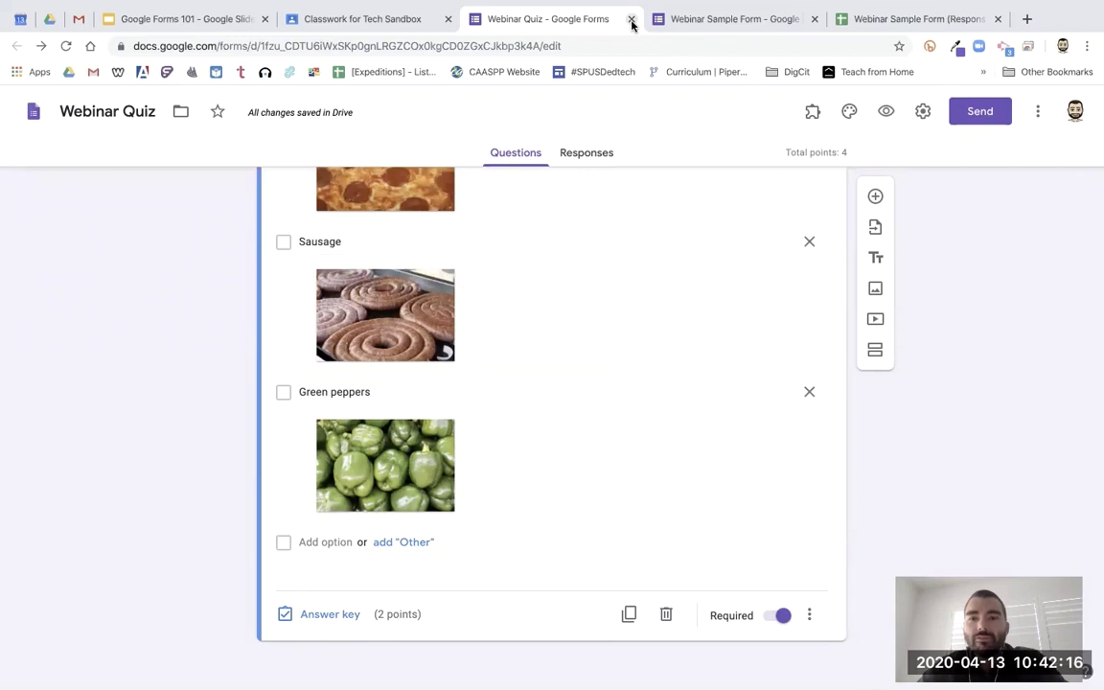
Step: Close the Webinar Sample Form and post the Webinar Quiz Assignment to the class
left_click(740, 21)
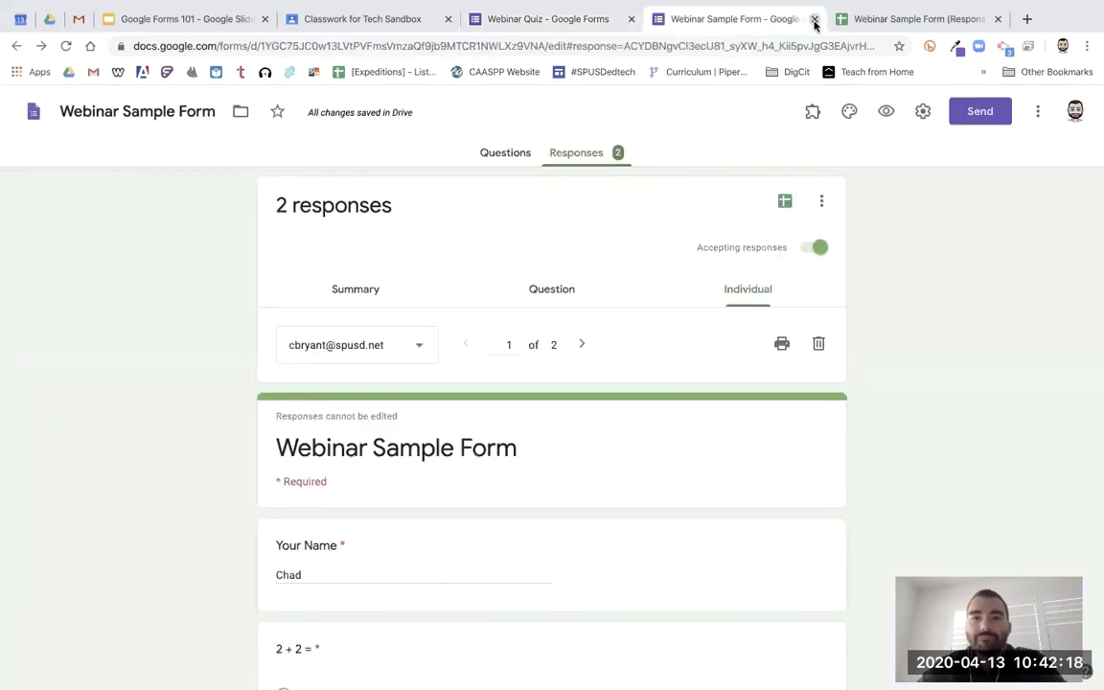
left_click(814, 20)
left_click(372, 23)
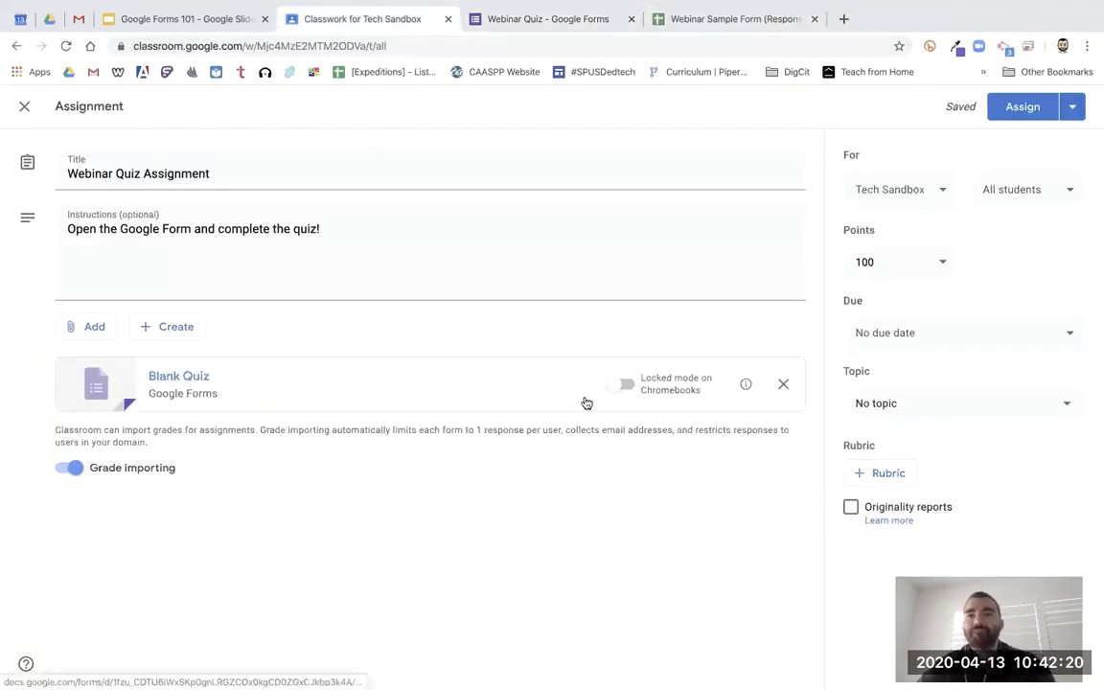
left_click(1032, 110)
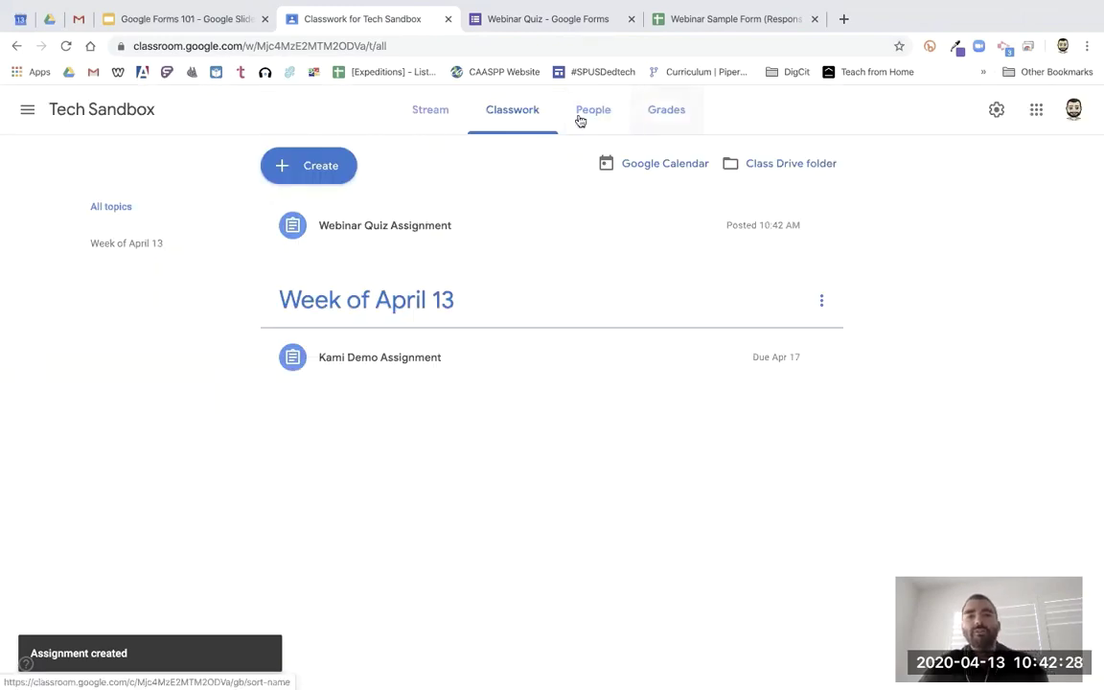
Step: In the student's private window, open the Webinar Quiz form from the assignment in Classwork
key("ctrl+Right")
key("ctrl+Left")
key("ctrl+Left")
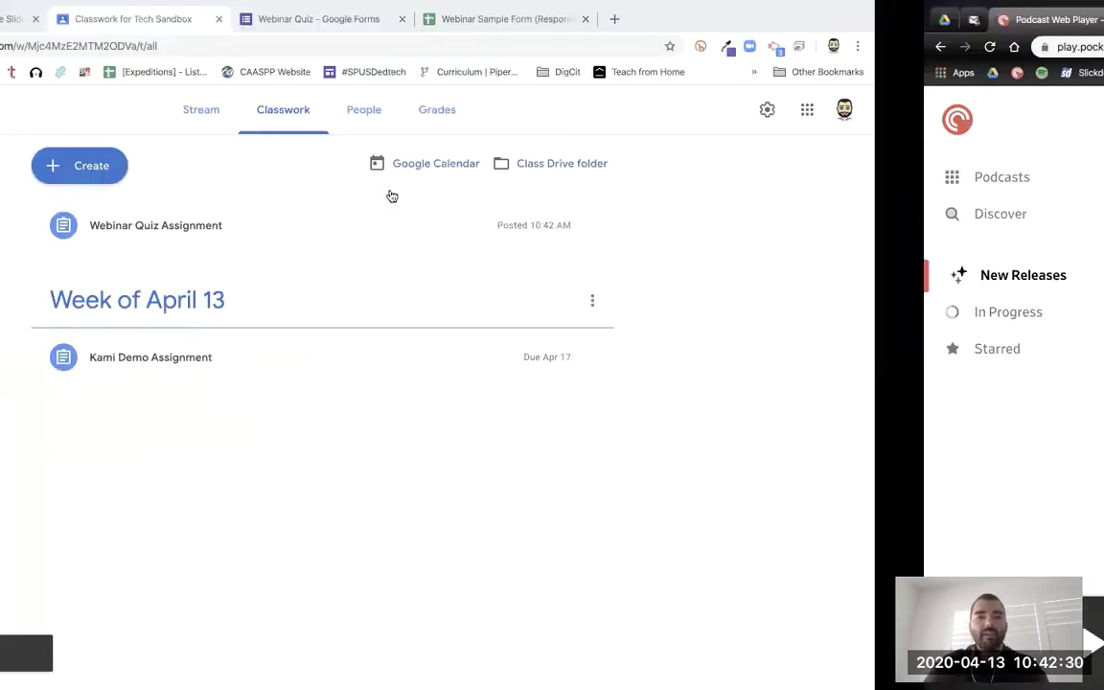
key("ctrl+Left")
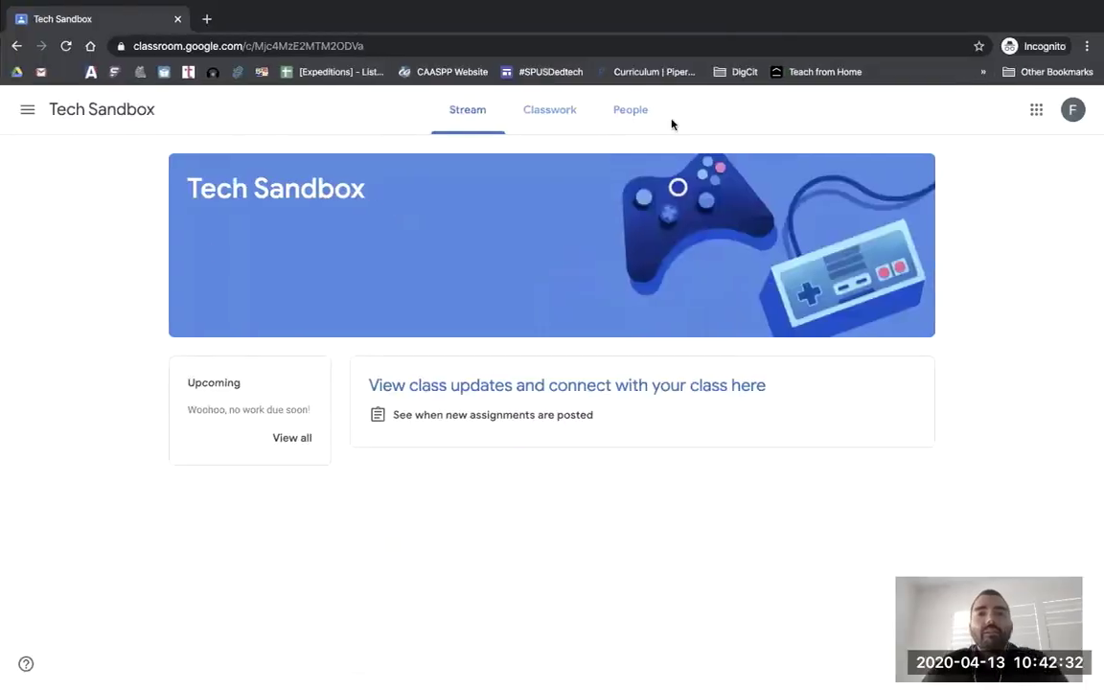
left_click(553, 119)
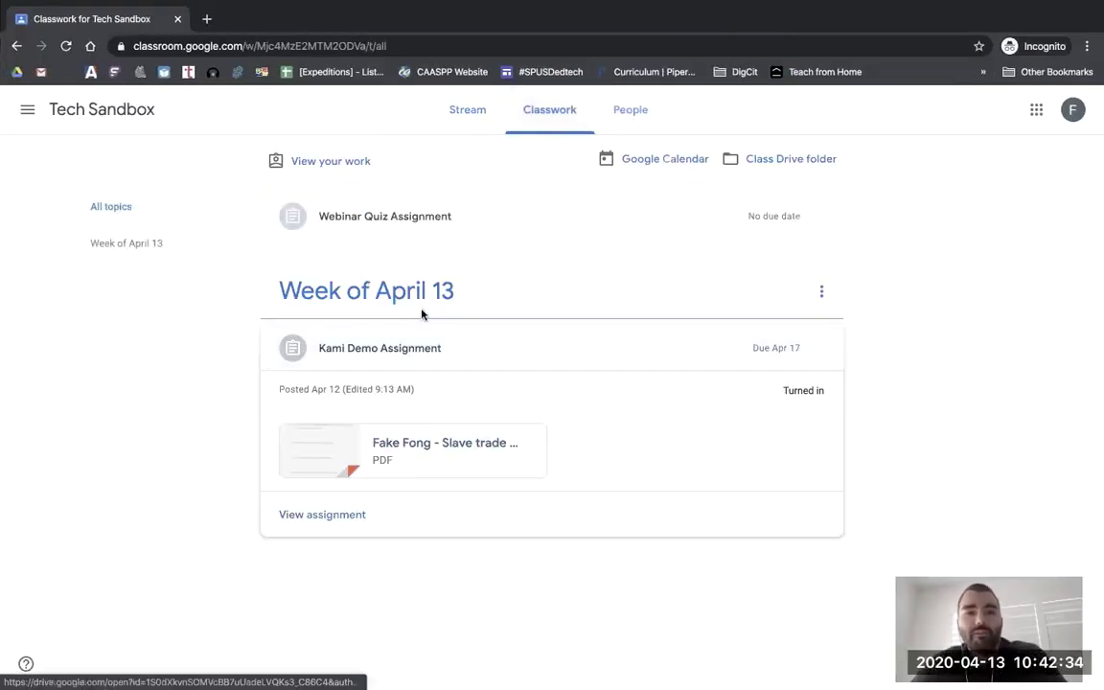
left_click(391, 233)
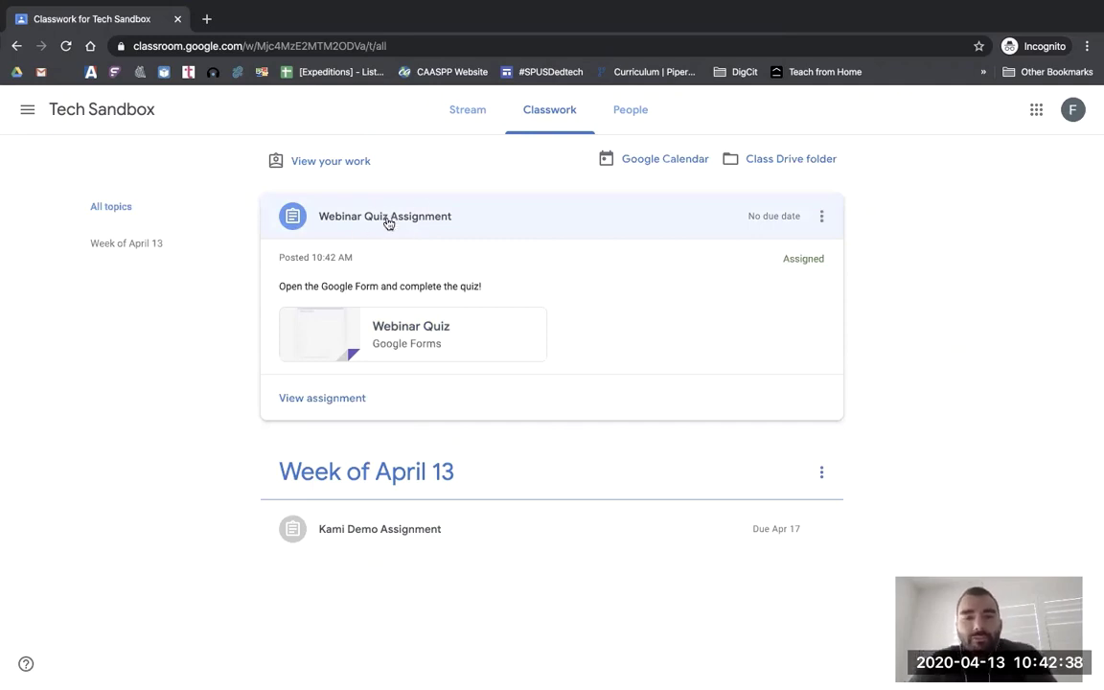
left_click(410, 331)
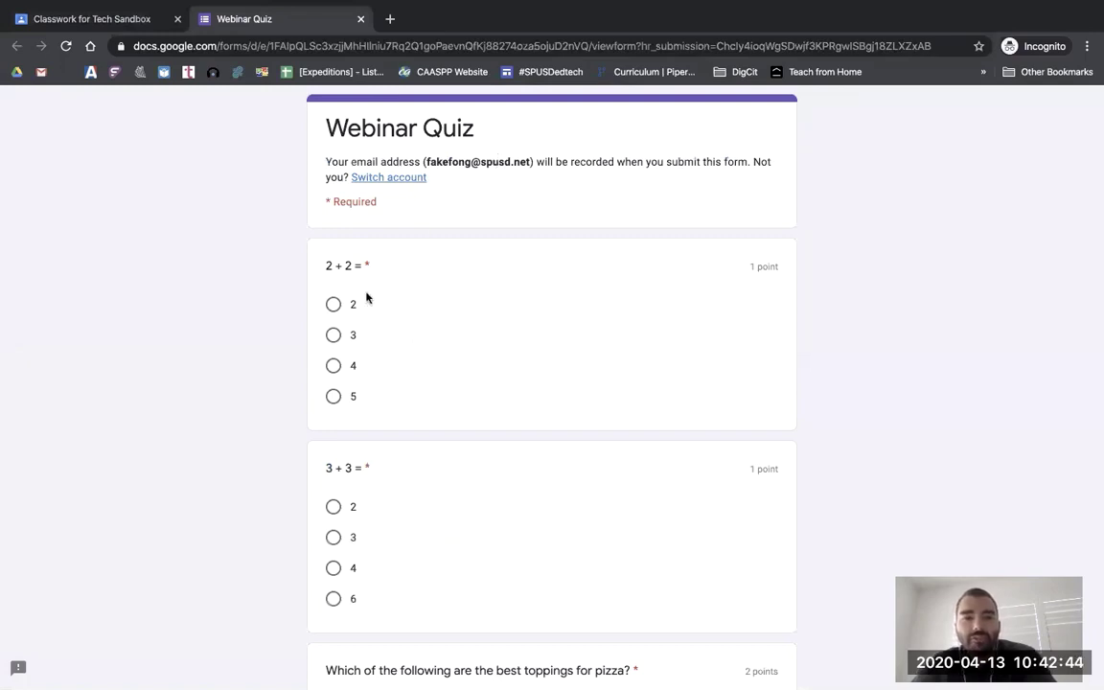
Step: As the student, answer 4, tick Green peppers and Sausage, and submit the quiz
scroll(366, 298, "down", 1)
left_click(335, 318)
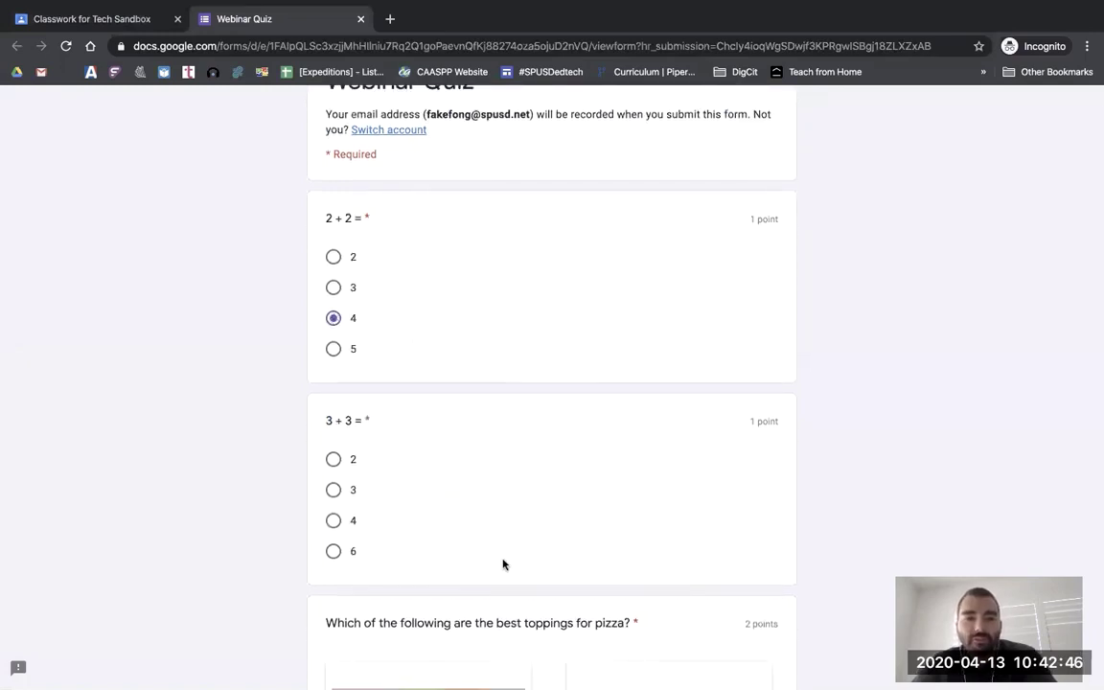
scroll(711, 453, "down", 5)
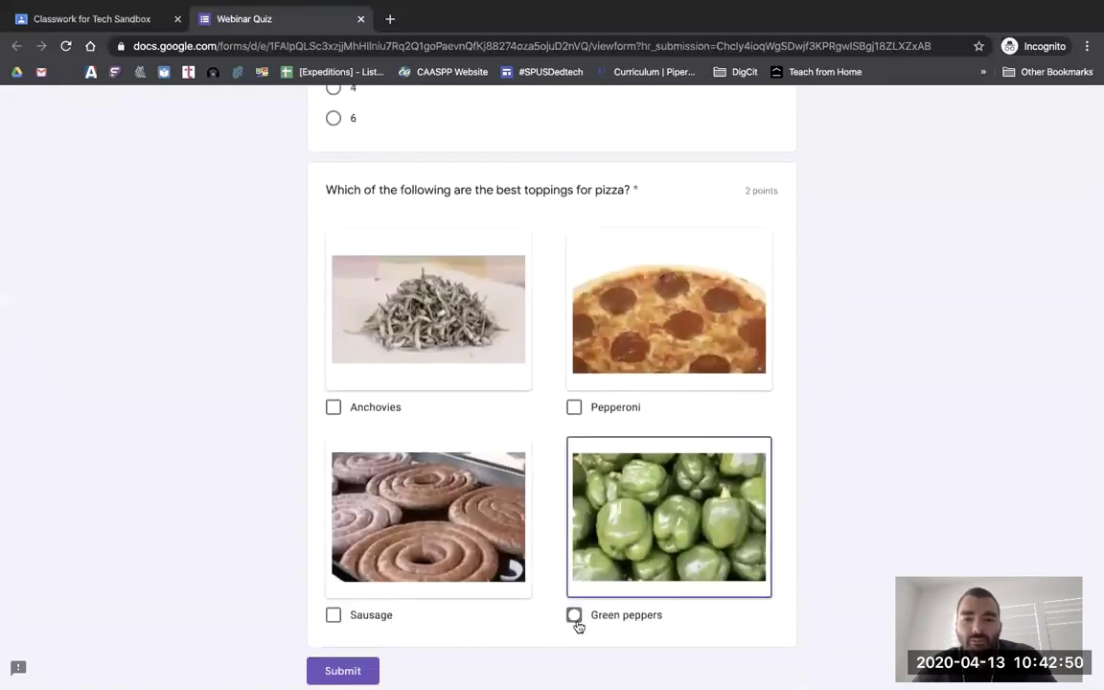
left_click(573, 616)
left_click(335, 612)
scroll(583, 425, "down", 2)
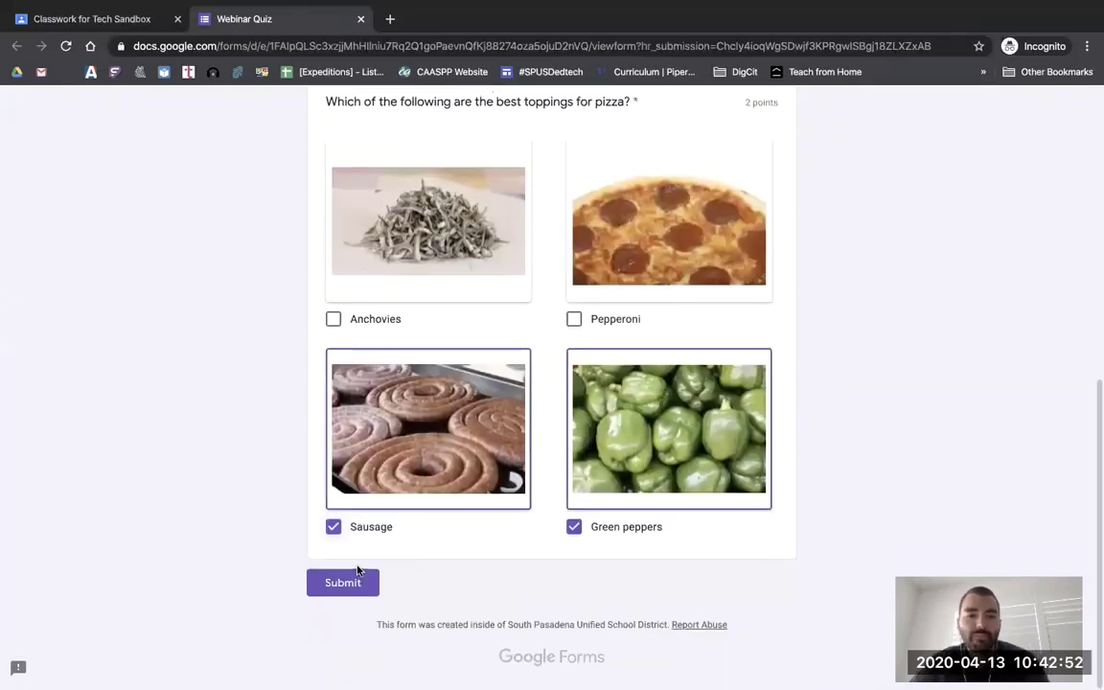
left_click(345, 578)
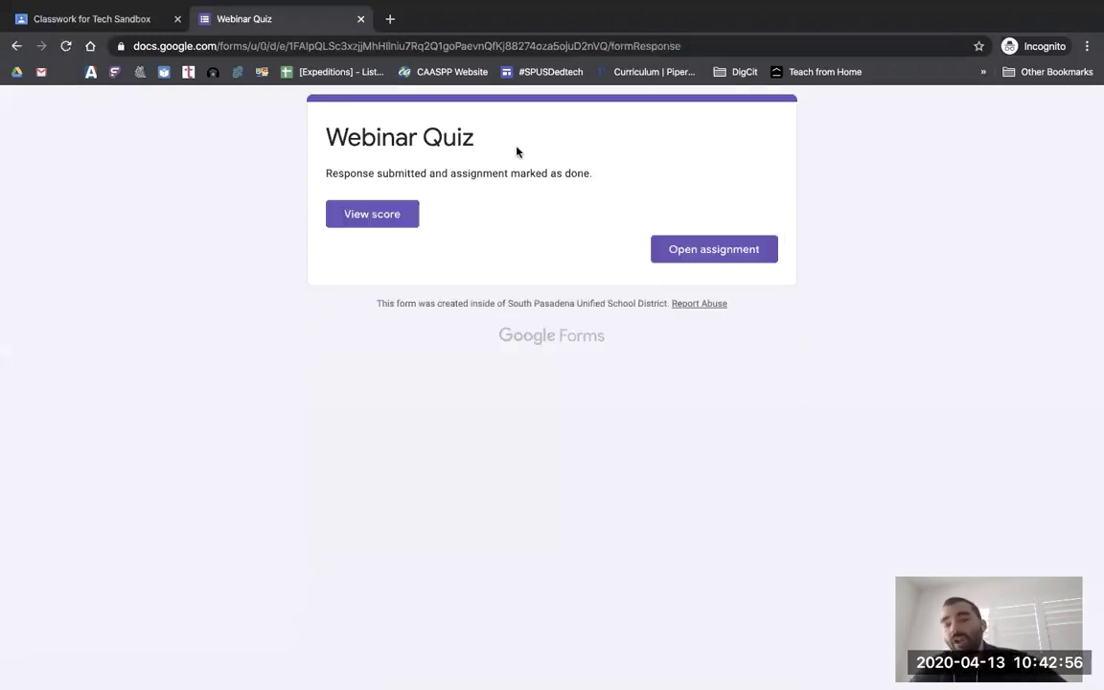
Step: Review the student's 1/4 graded result, then return to the teacher's Classroom window
left_click(386, 213)
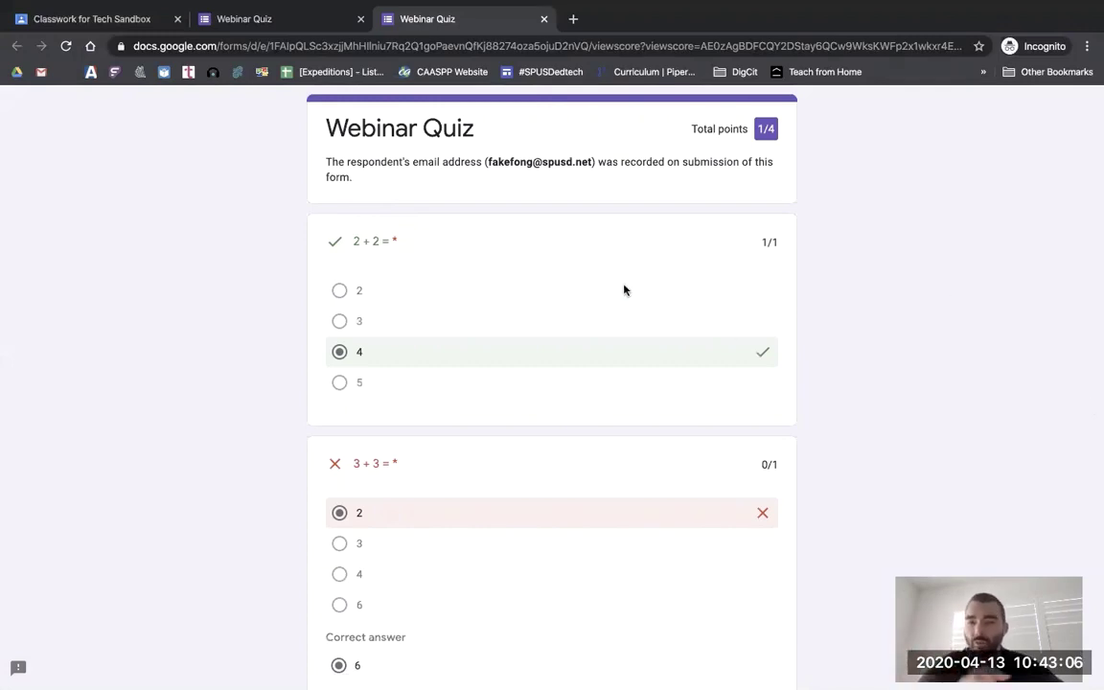
scroll(624, 291, "down", 1)
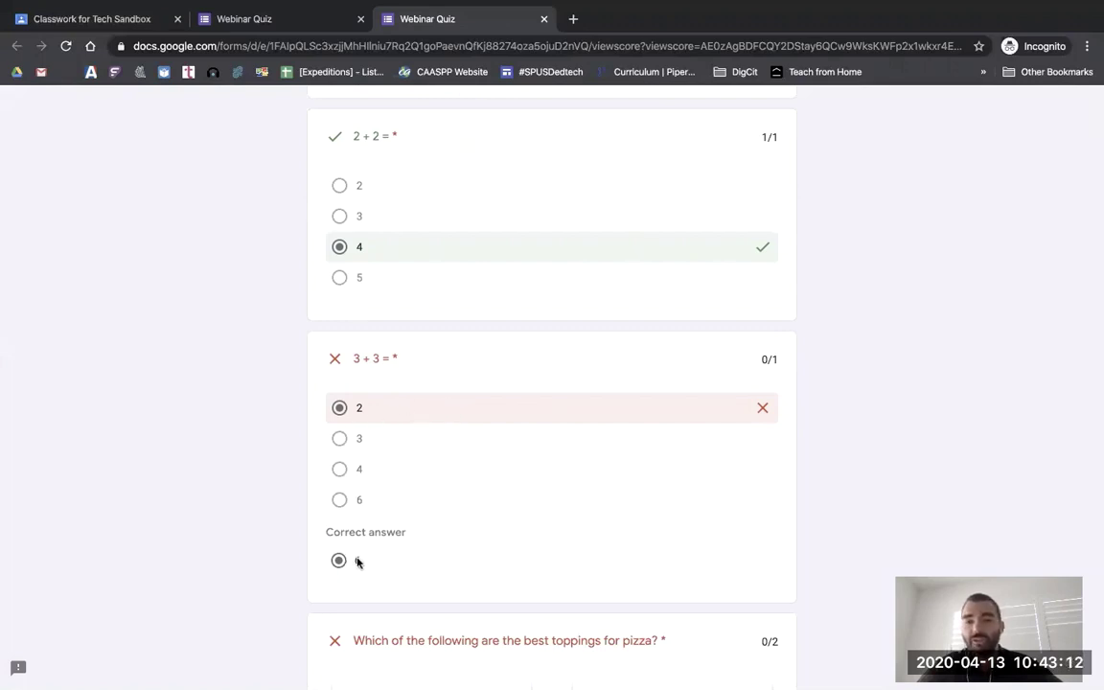
scroll(358, 562, "down", 6)
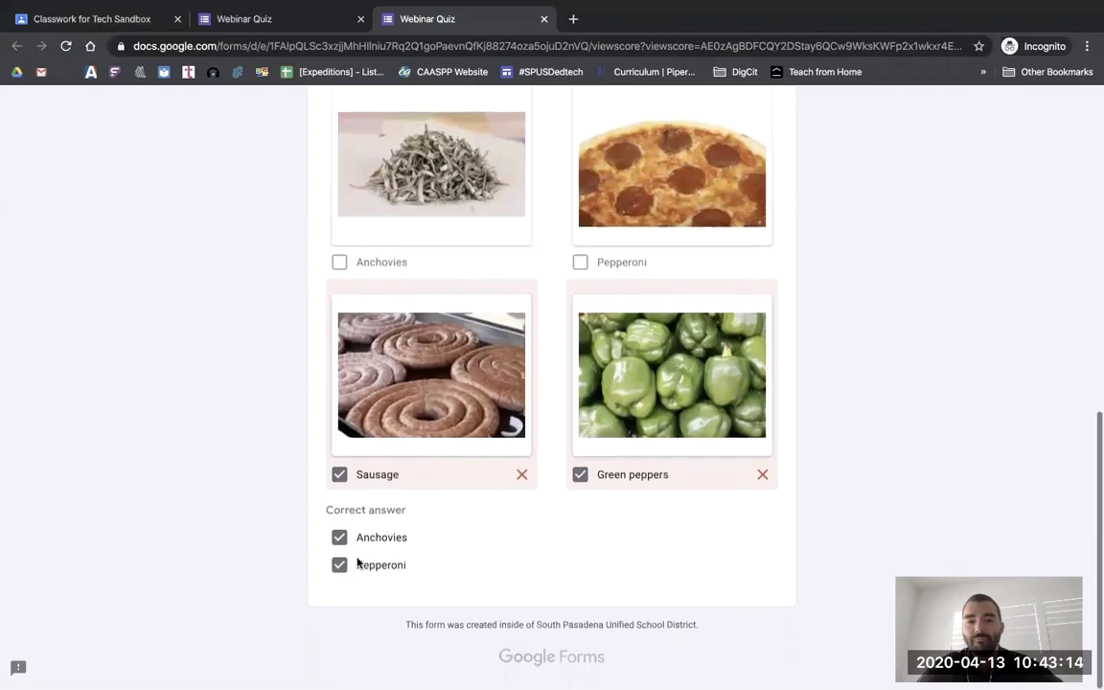
scroll(357, 562, "up", 15)
scroll(575, 288, "down", 1)
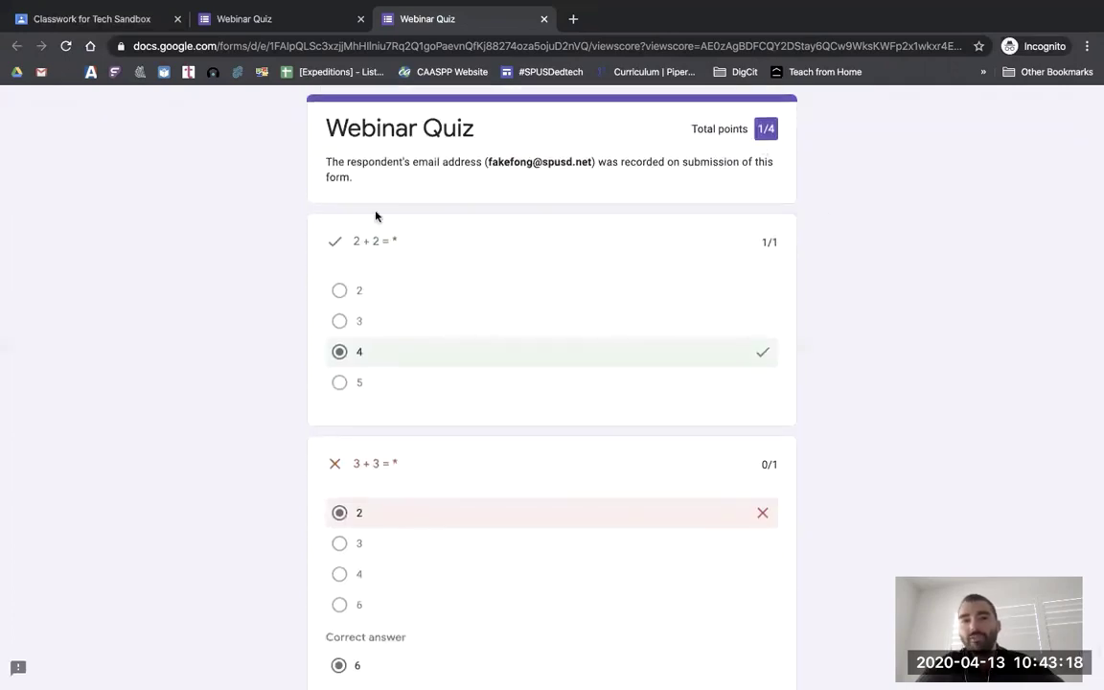
key("ctrl+Right")
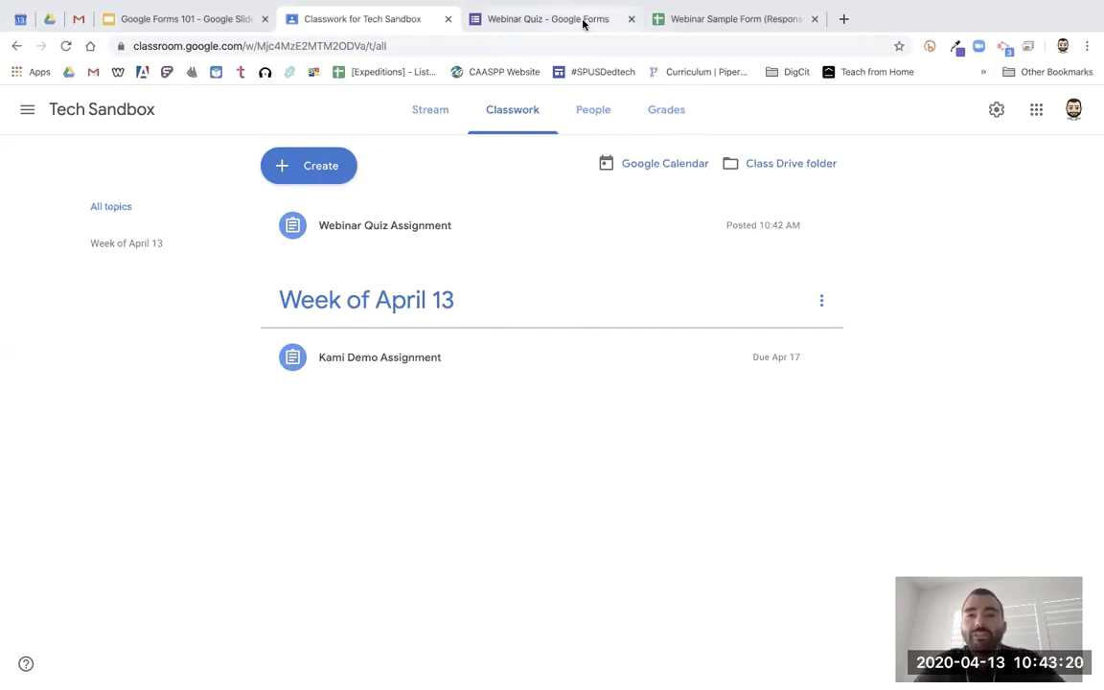
Step: Open the Webinar Quiz responses summary and scroll through it
left_click(584, 21)
left_click(574, 160)
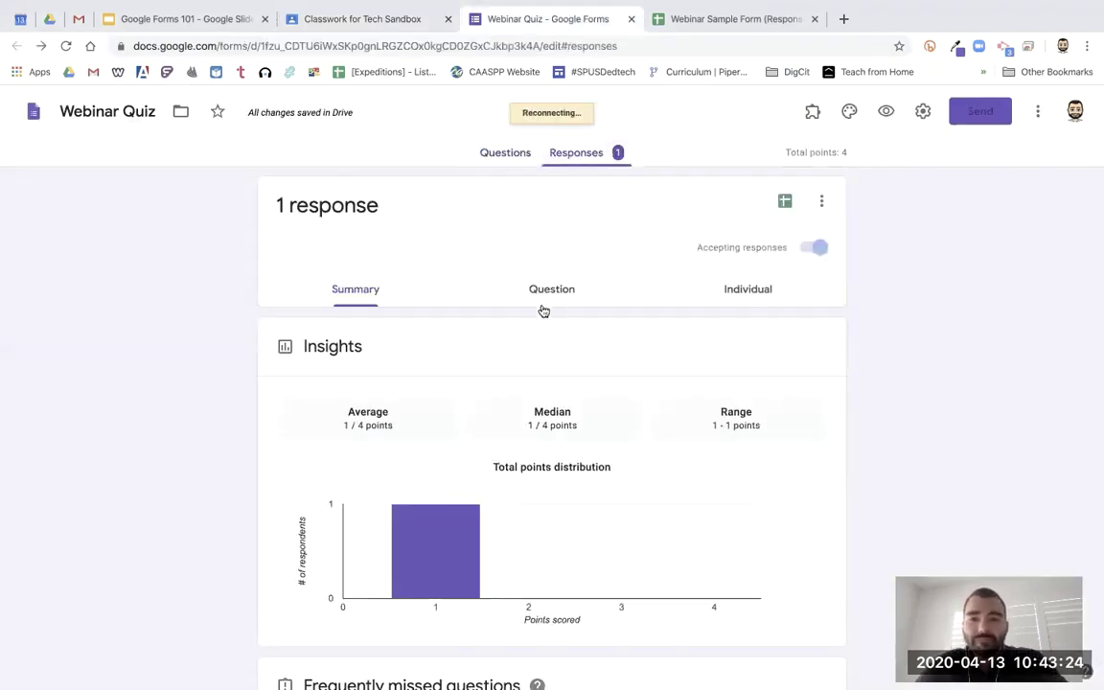
scroll(595, 438, "down", 2)
scroll(594, 439, "down", 10)
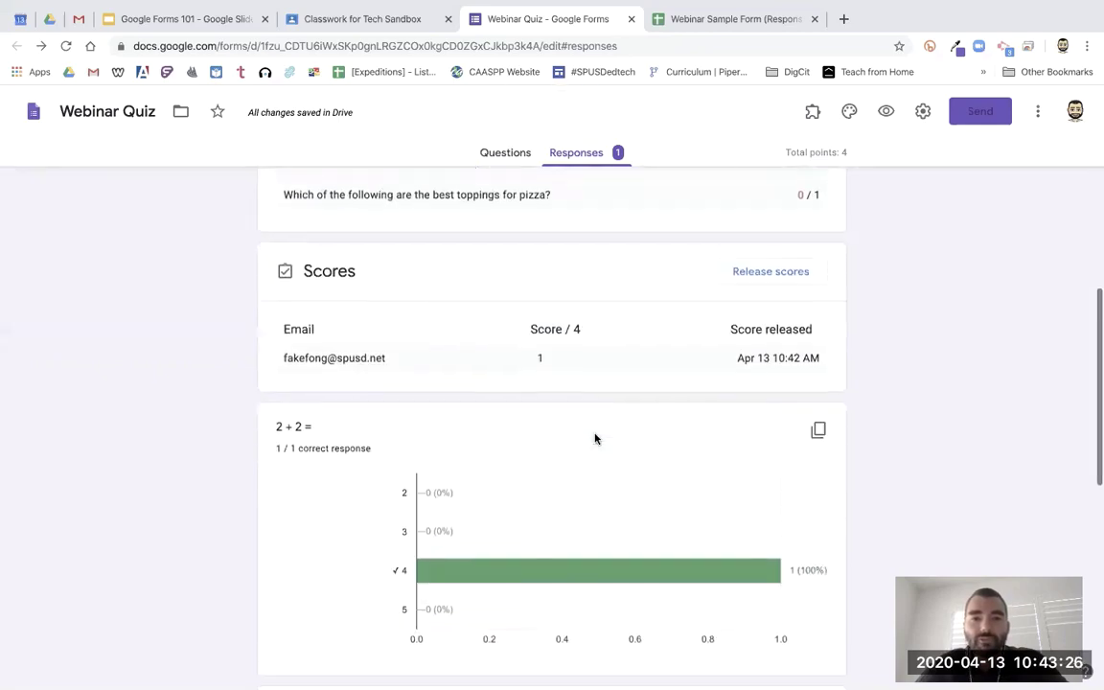
scroll(594, 439, "up", 10)
Step: Review the single student's individual Webinar Quiz response
left_click(746, 287)
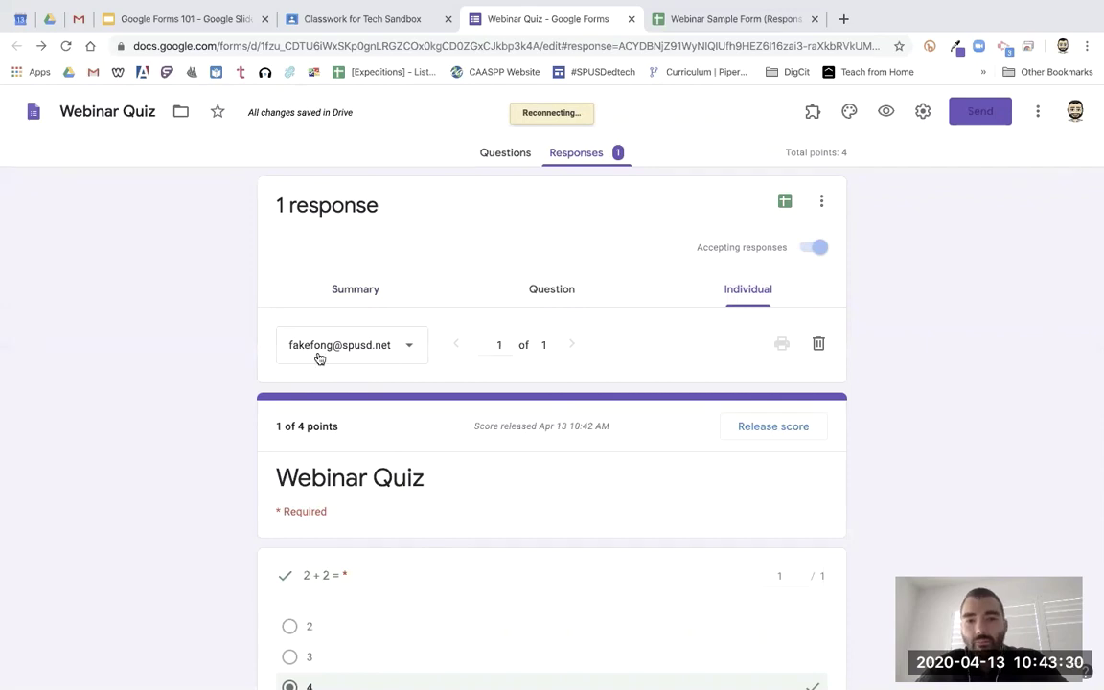
scroll(630, 451, "down", 3)
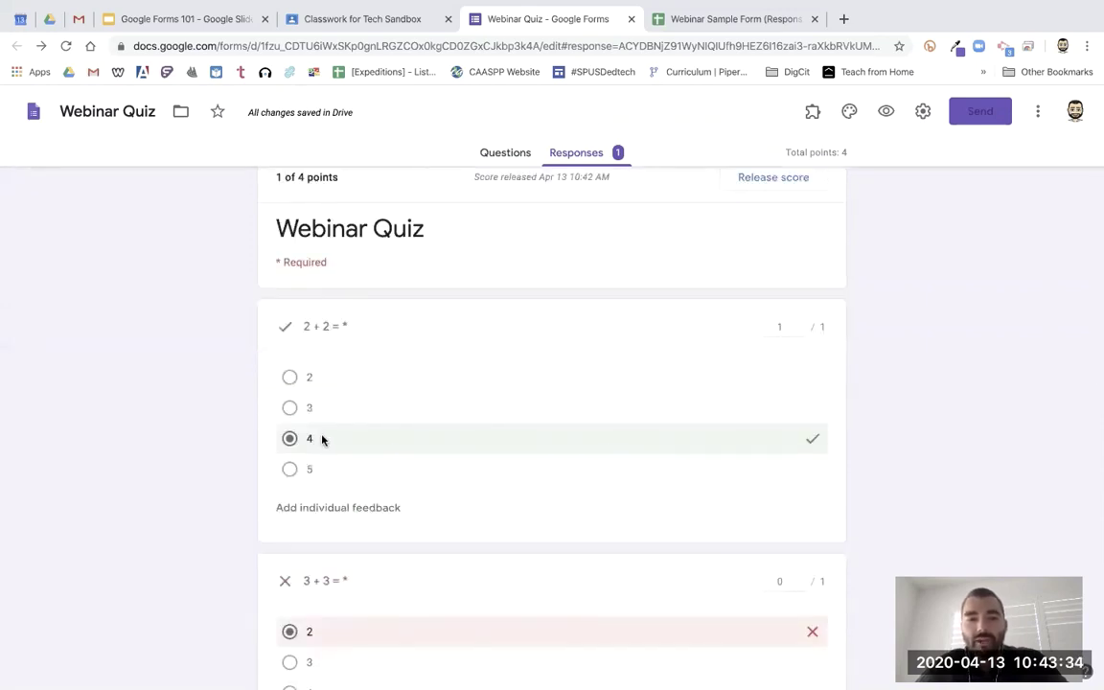
scroll(323, 431, "down", 6)
scroll(335, 423, "down", 3)
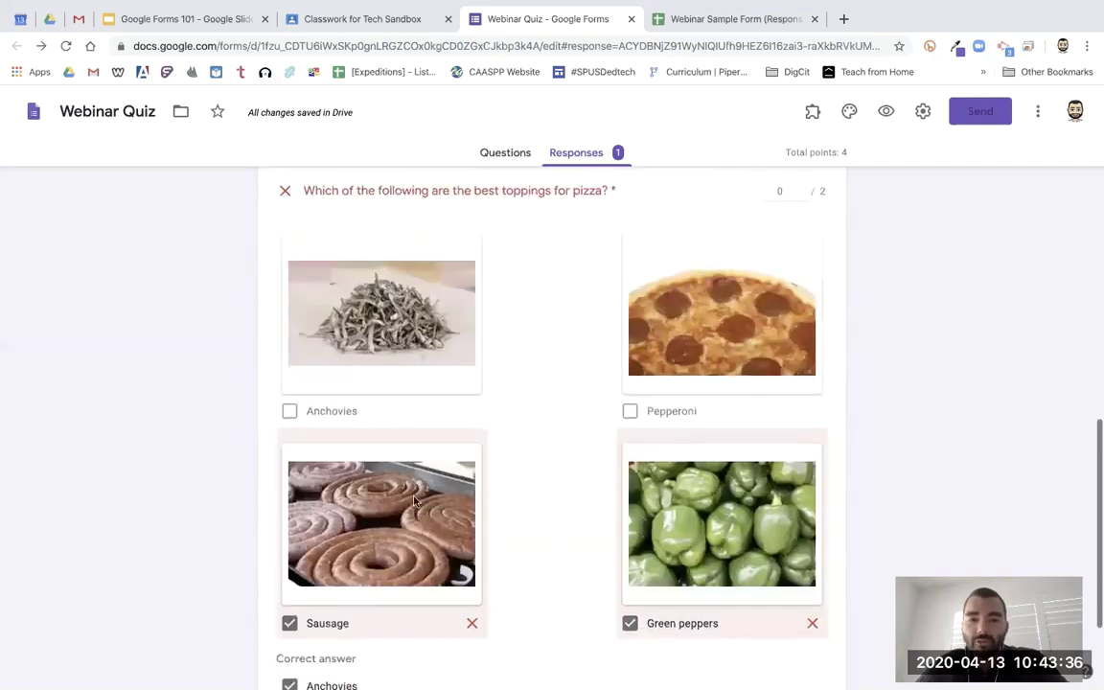
scroll(414, 518, "up", 5)
scroll(414, 518, "up", 6)
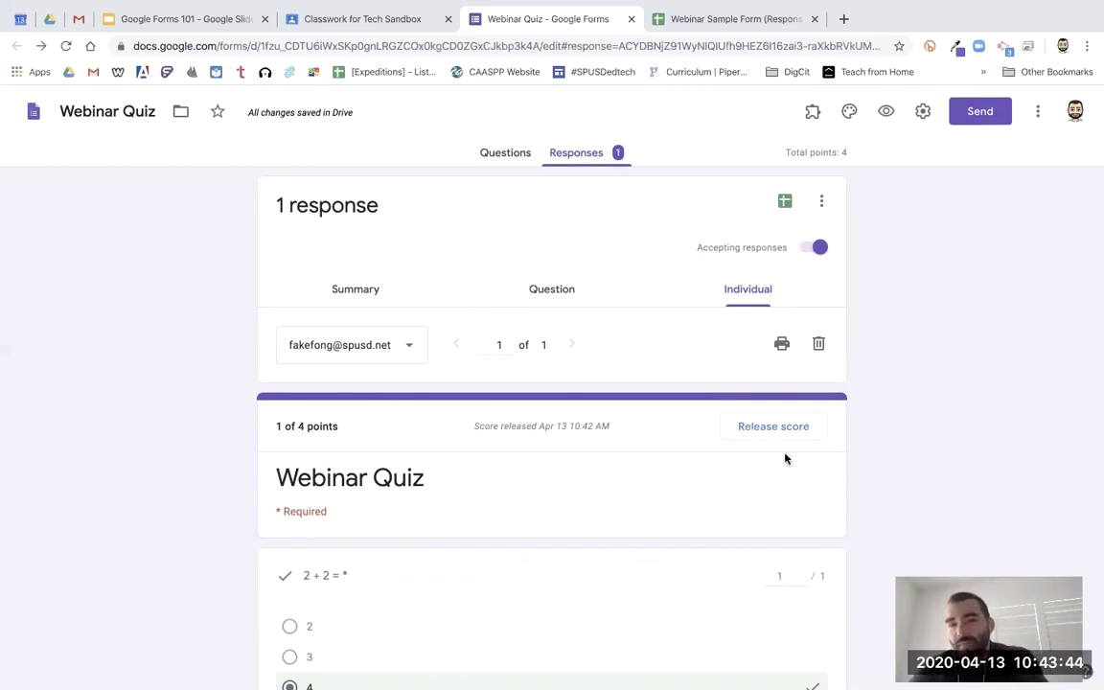
scroll(587, 428, "down", 1)
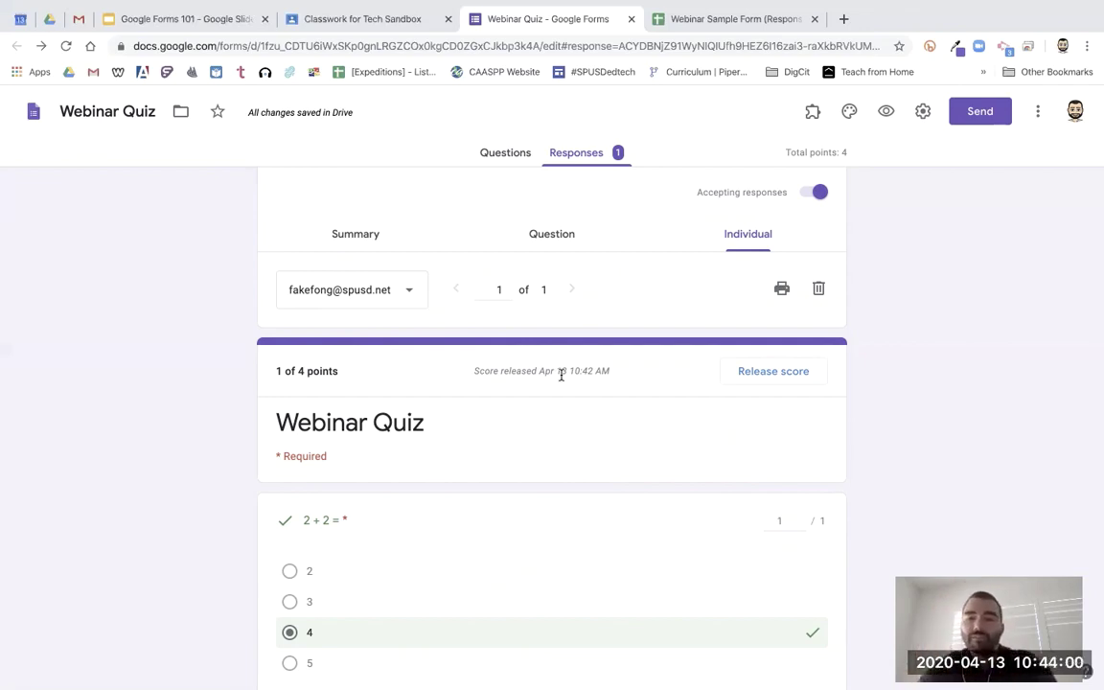
scroll(641, 496, "down", 4)
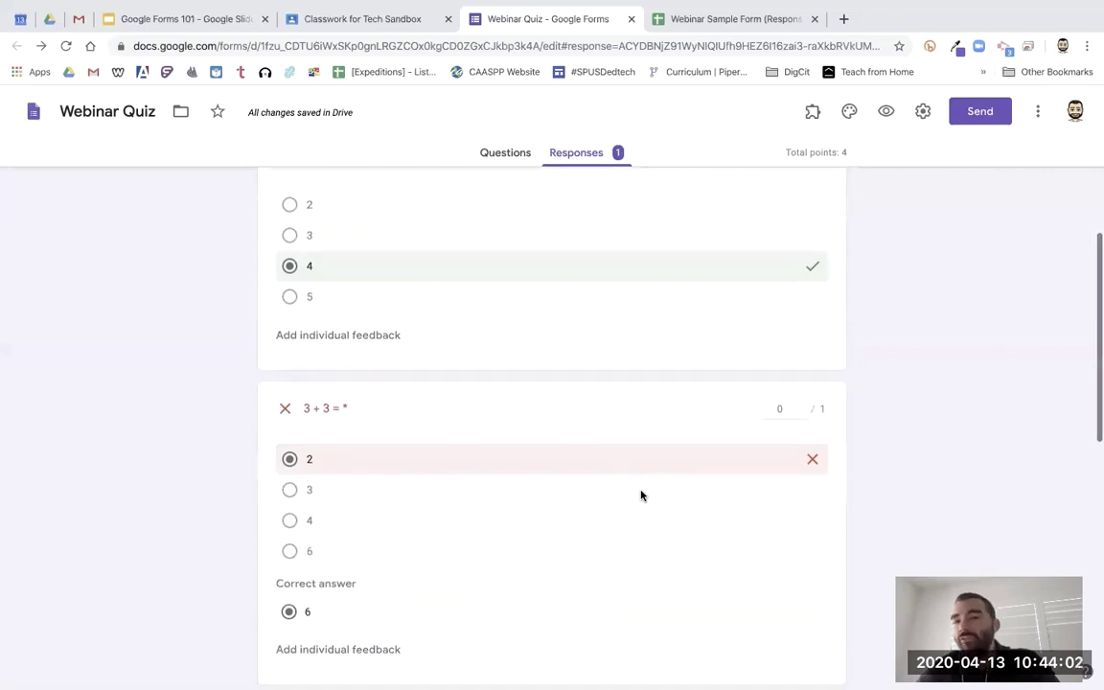
scroll(641, 495, "up", 2)
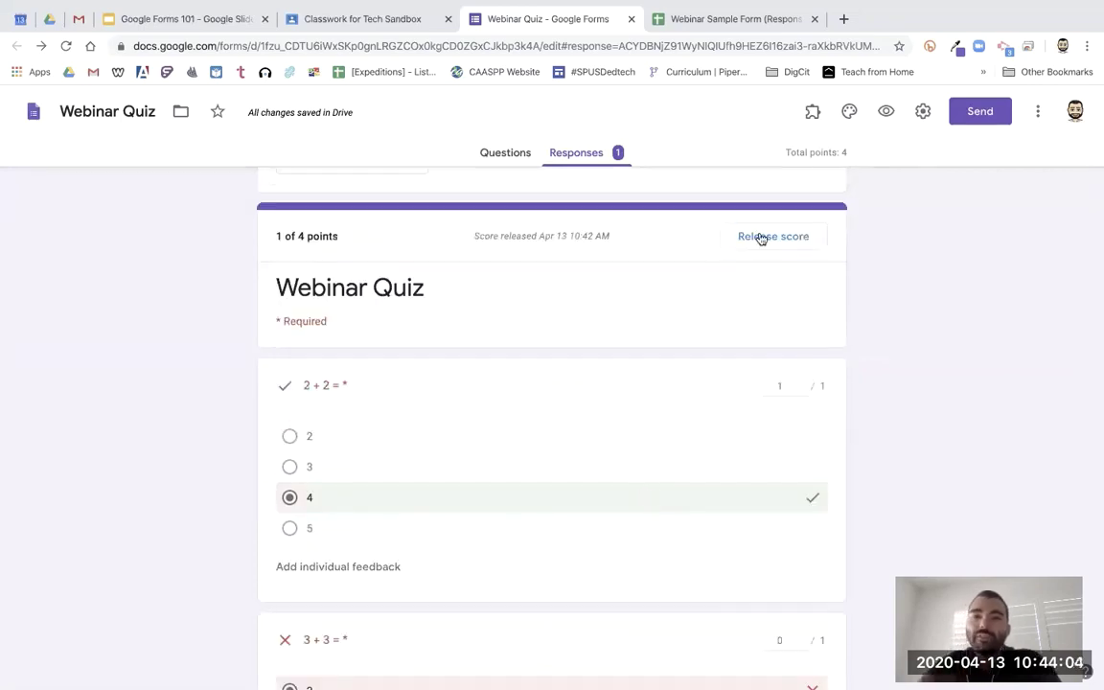
Step: Release the student's score again with an email notification
left_click(762, 237)
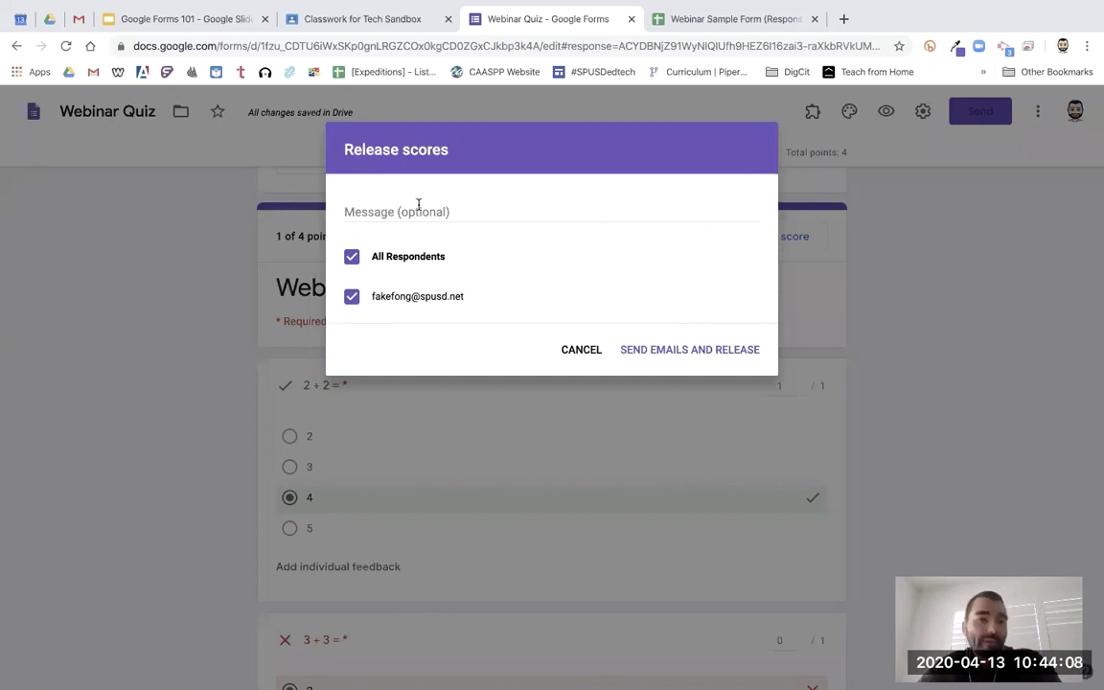
left_click(705, 349)
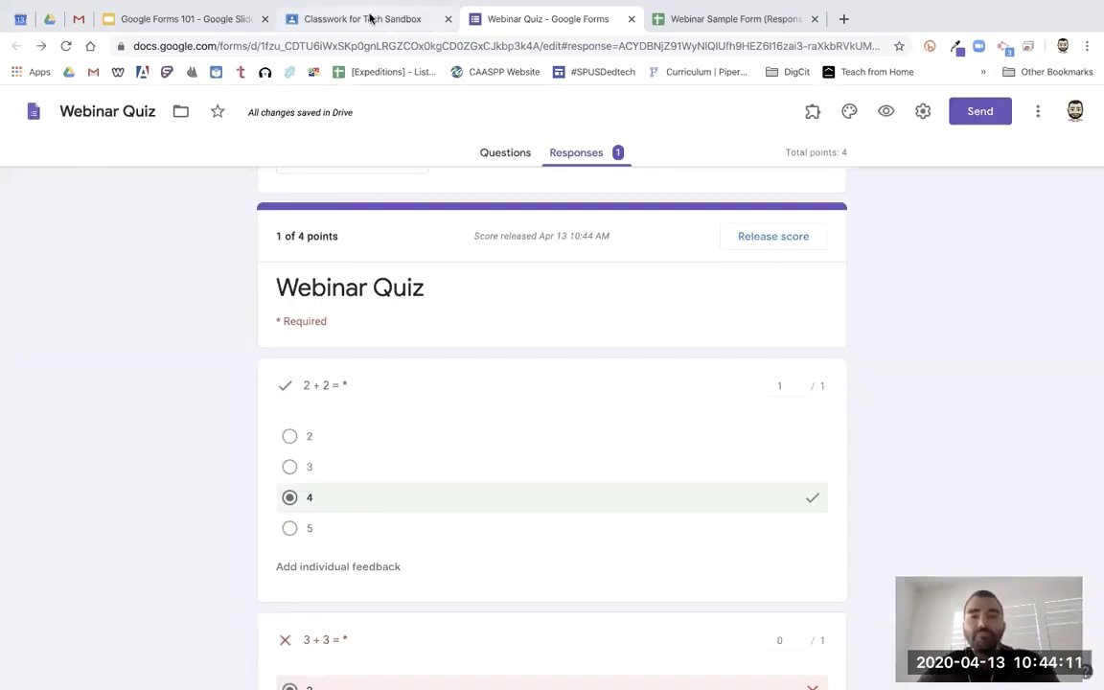
left_click(370, 18)
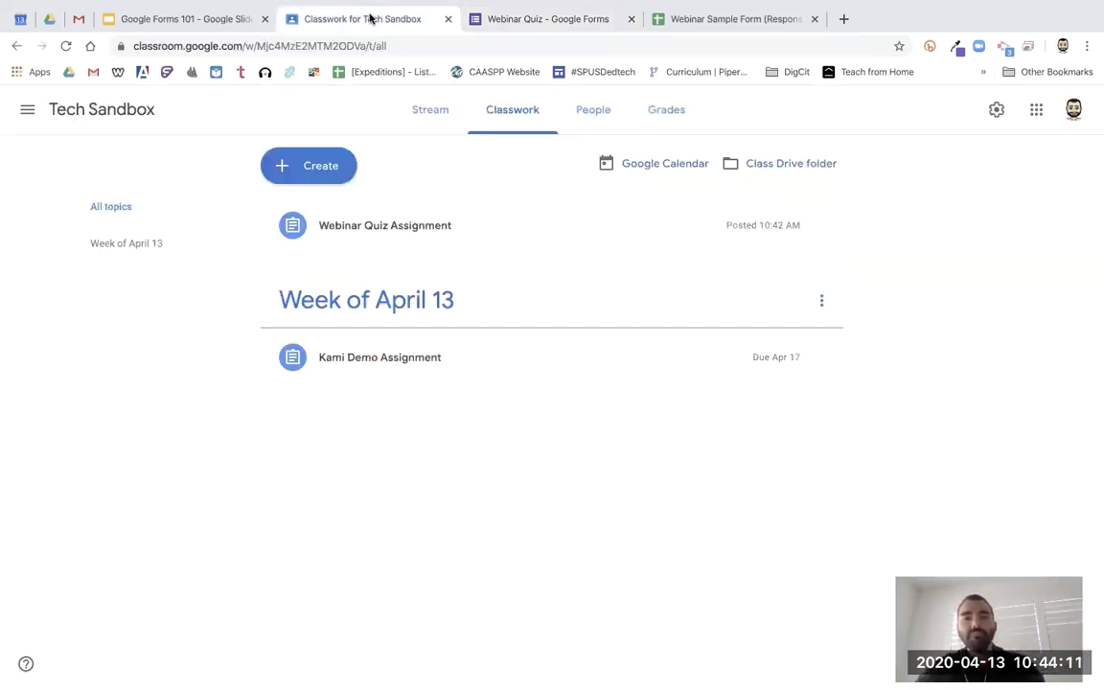
Step: Open and refresh the Webinar Quiz Assignment's student work
left_click(524, 235)
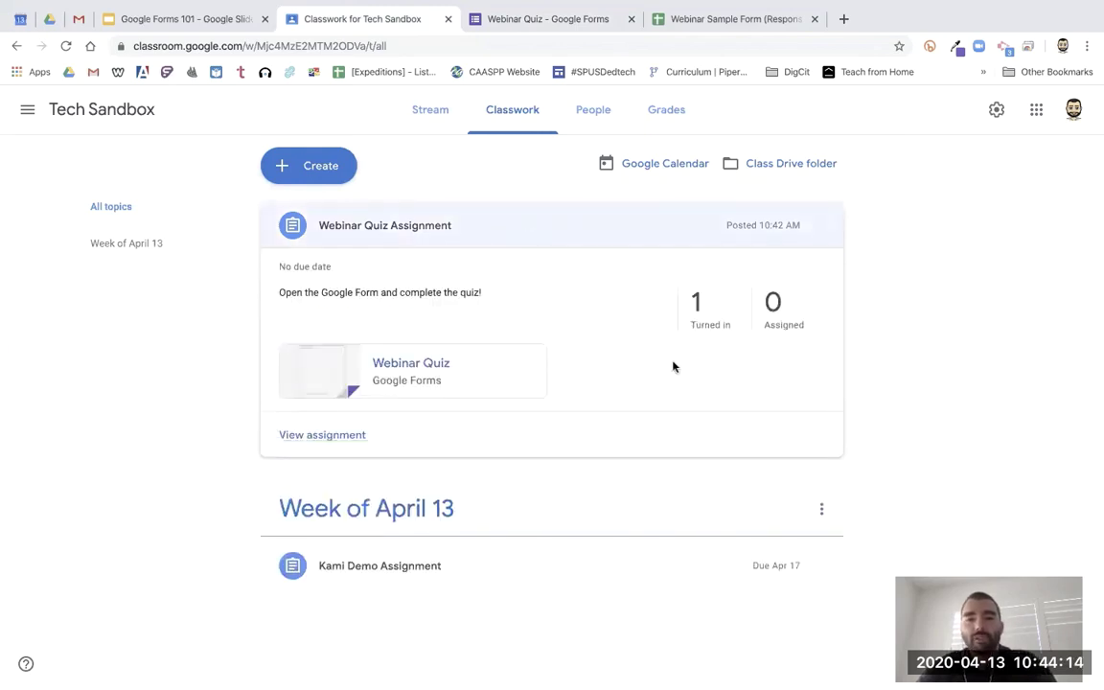
left_click(347, 435)
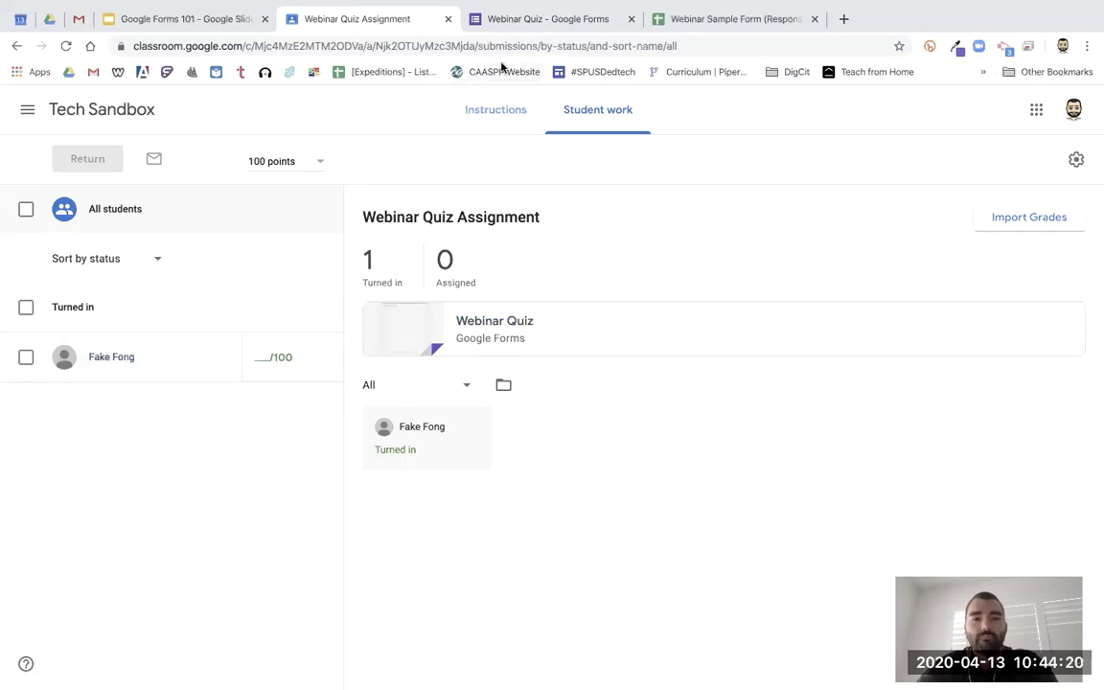
left_click(63, 46)
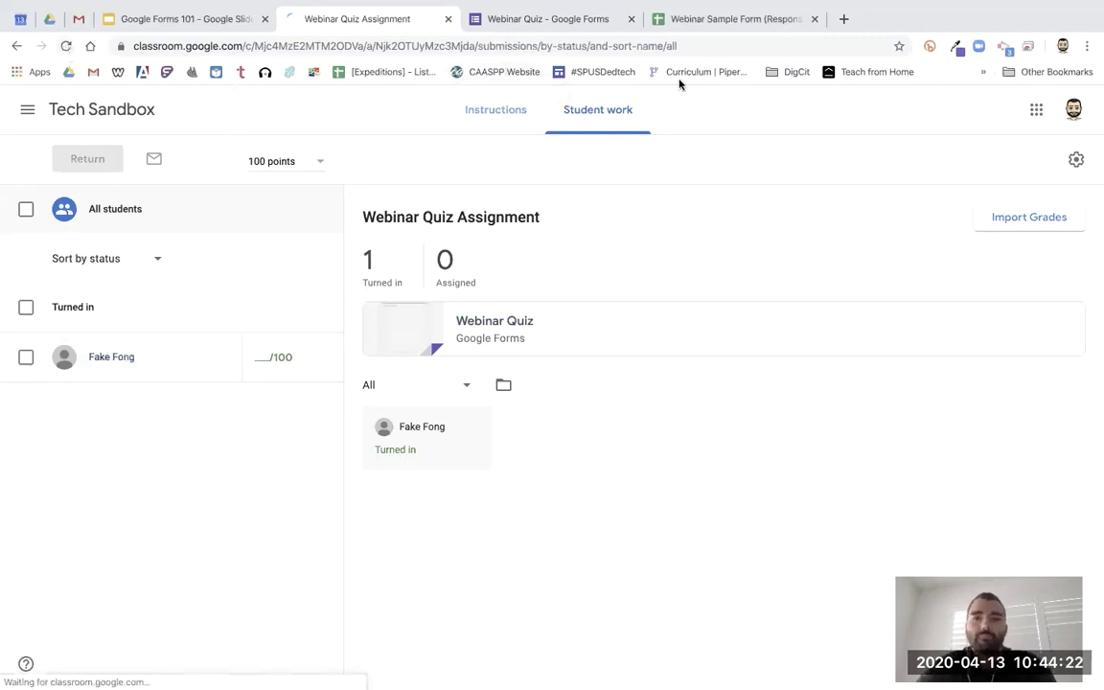
Step: Check the Webinar Quiz responses spreadsheet, then bring up the student's incognito window
left_click(578, 20)
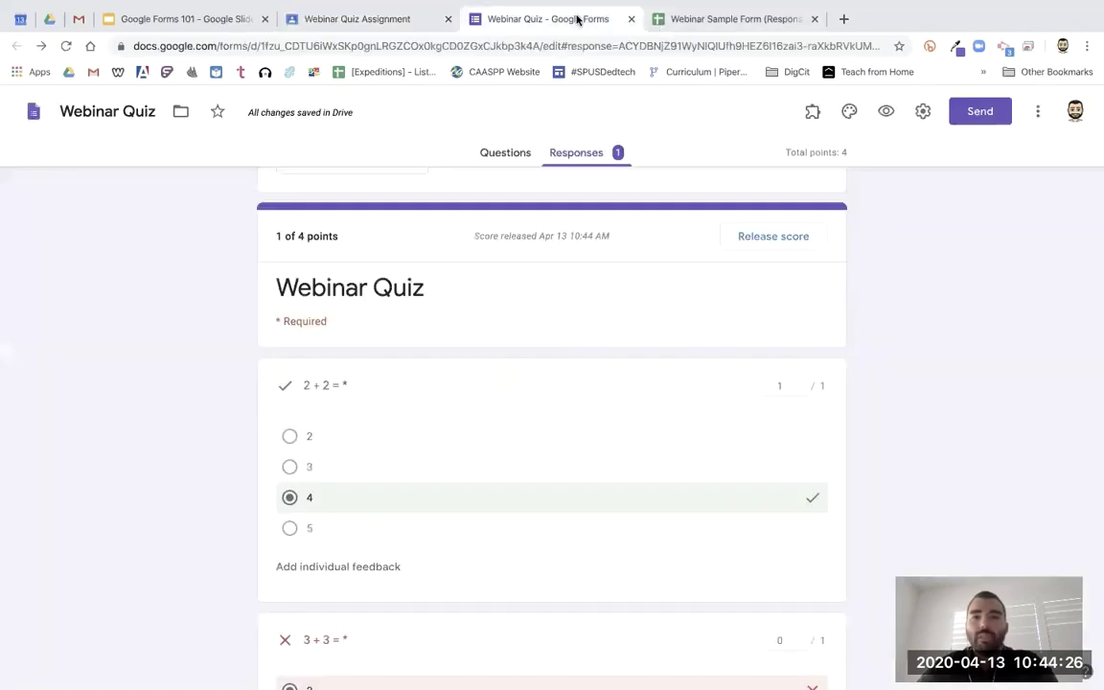
left_click(699, 27)
key("super+grave")
key("super+grave")
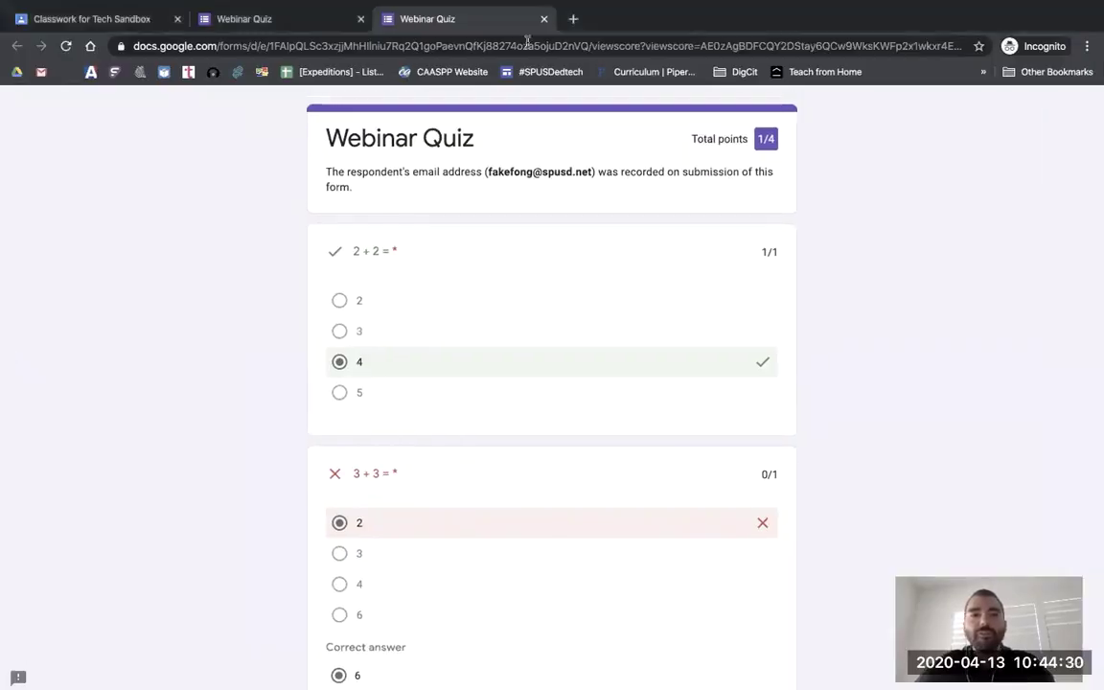
Step: As the student, close both quiz tabs and confirm the assignment reads Turned in
left_click(293, 25)
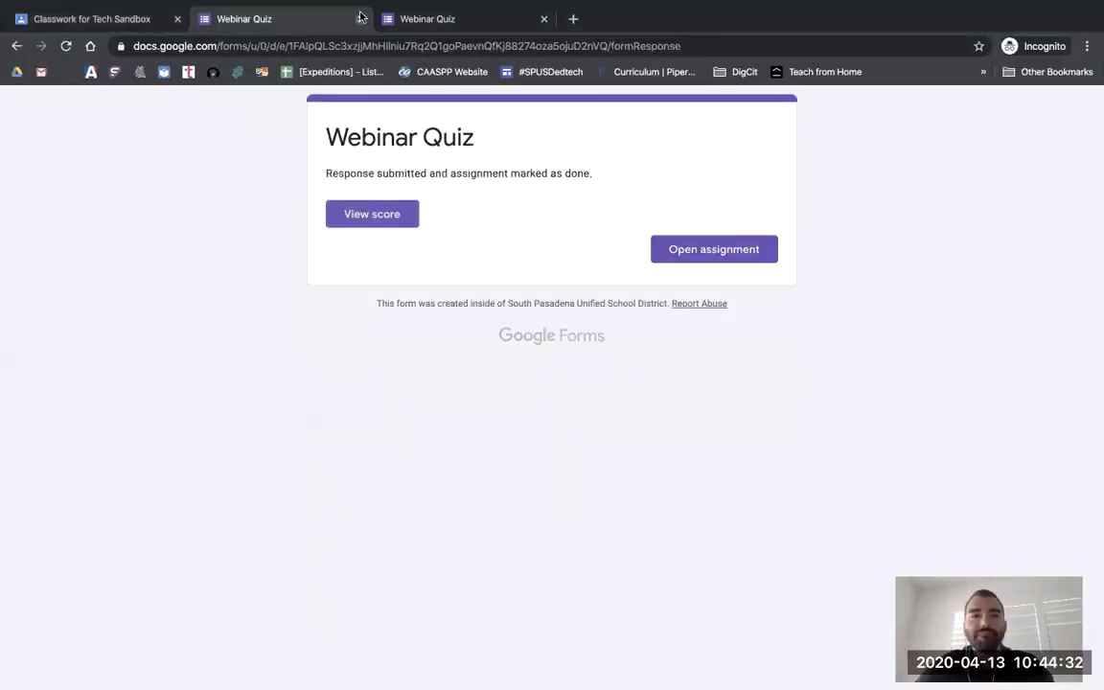
left_click(361, 19)
left_click(360, 19)
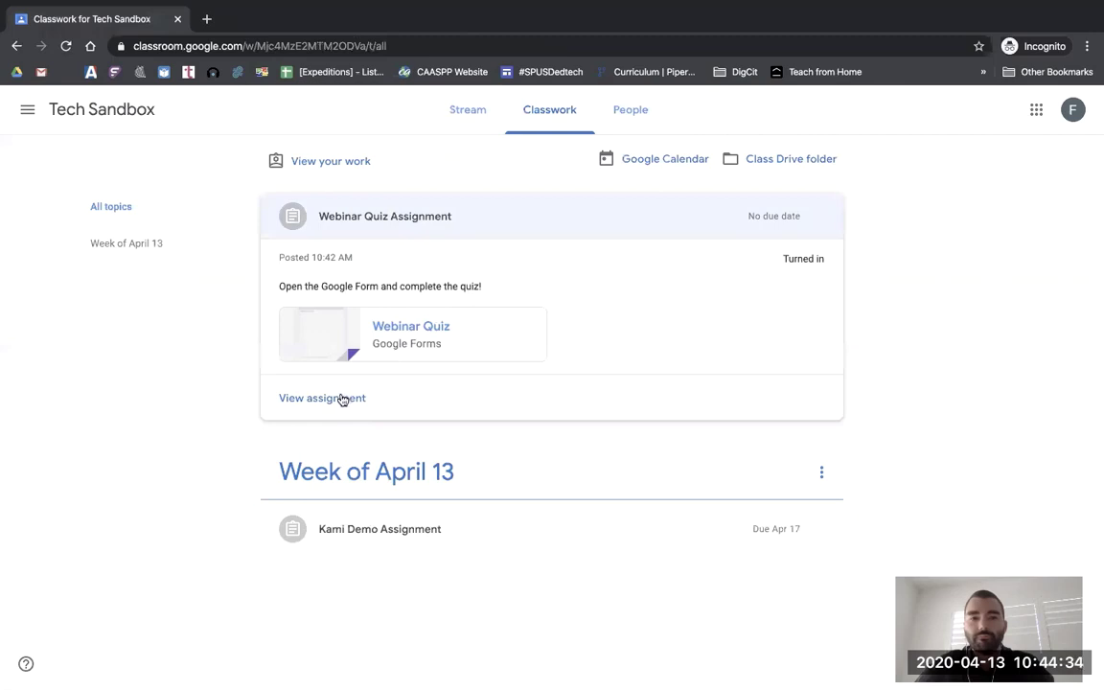
left_click(343, 398)
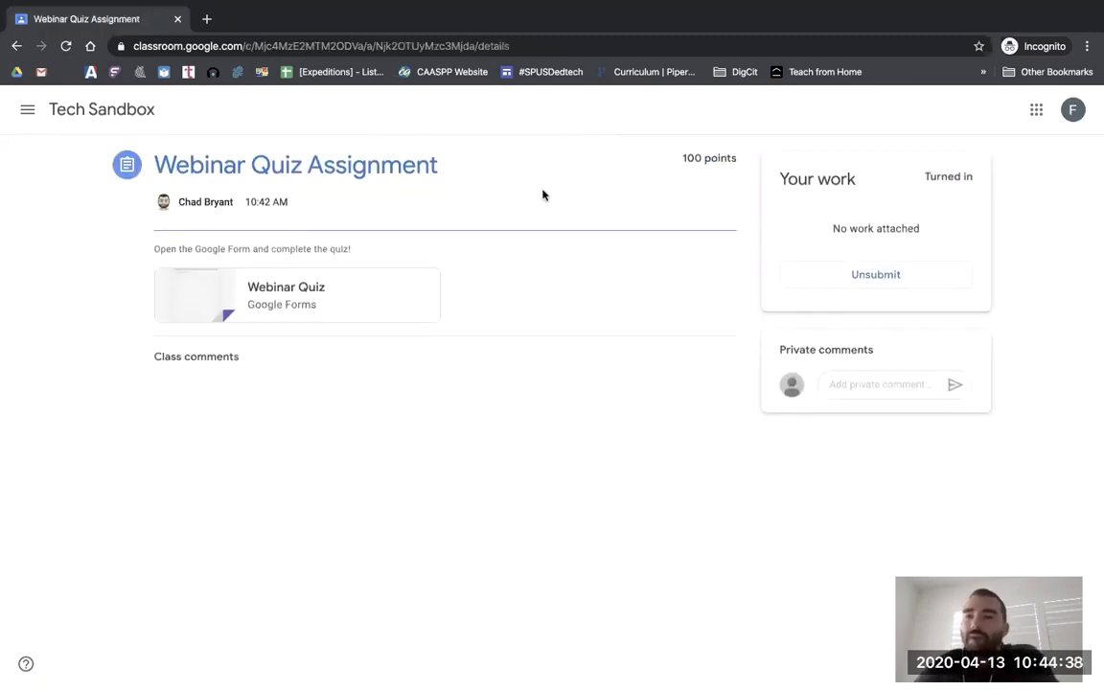
key("ctrl+Right")
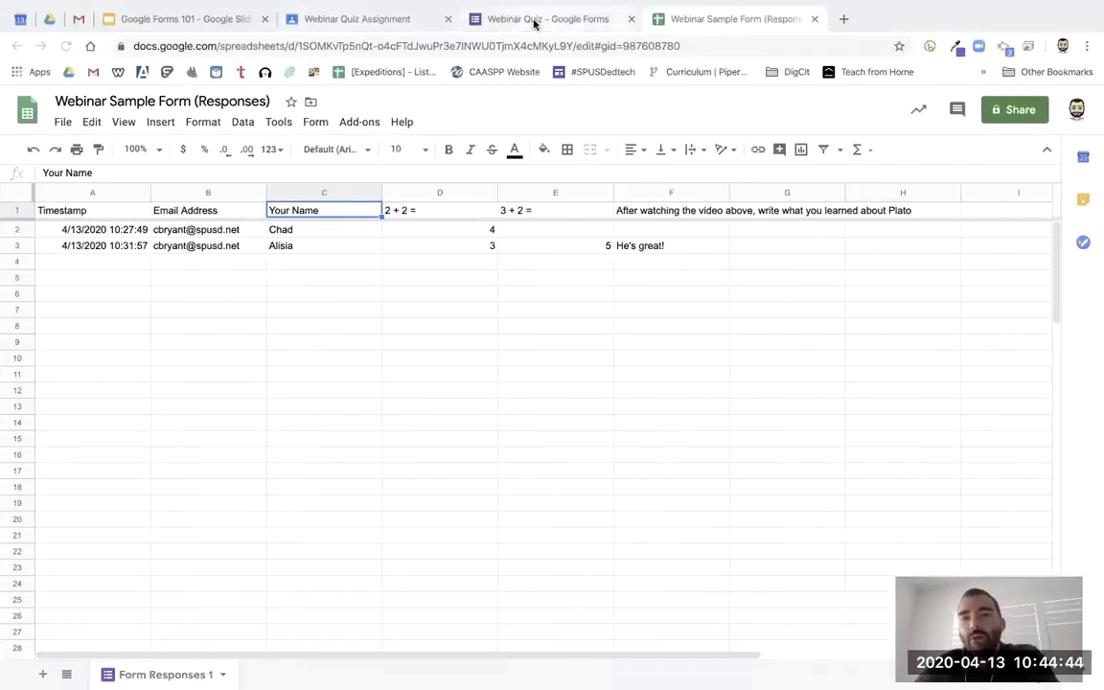
Step: Close the Webinar Quiz editor and expand Webinar Quiz Assignment on Tech Sandbox's Classwork page
left_click(534, 24)
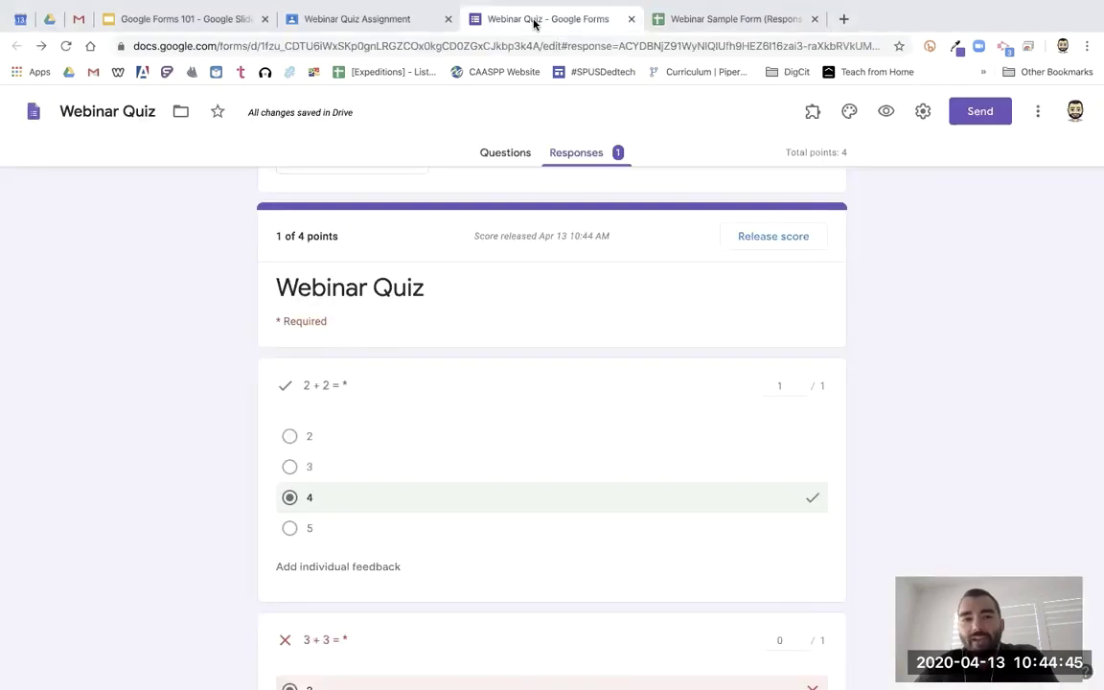
left_click(630, 20)
left_click(377, 21)
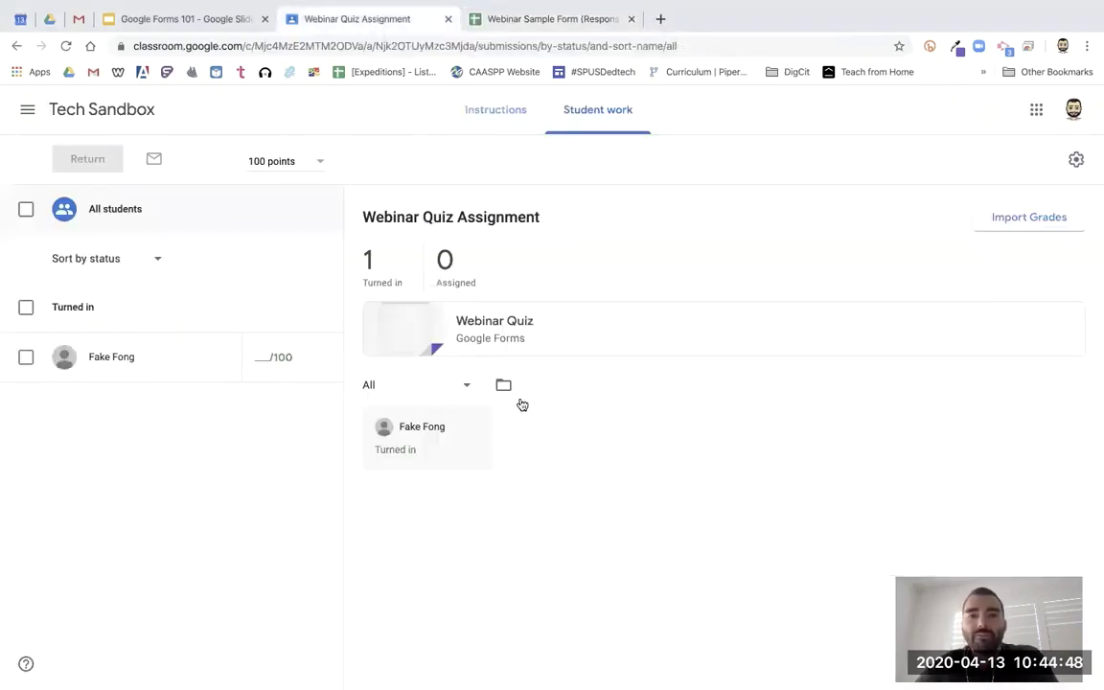
left_click(99, 113)
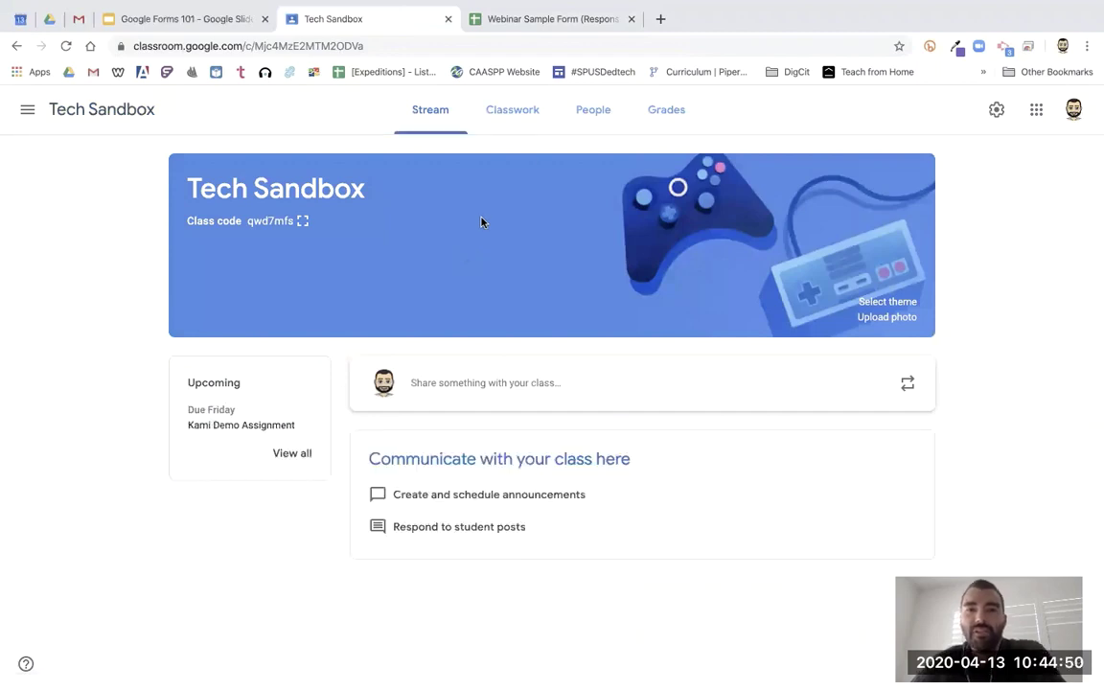
left_click(514, 113)
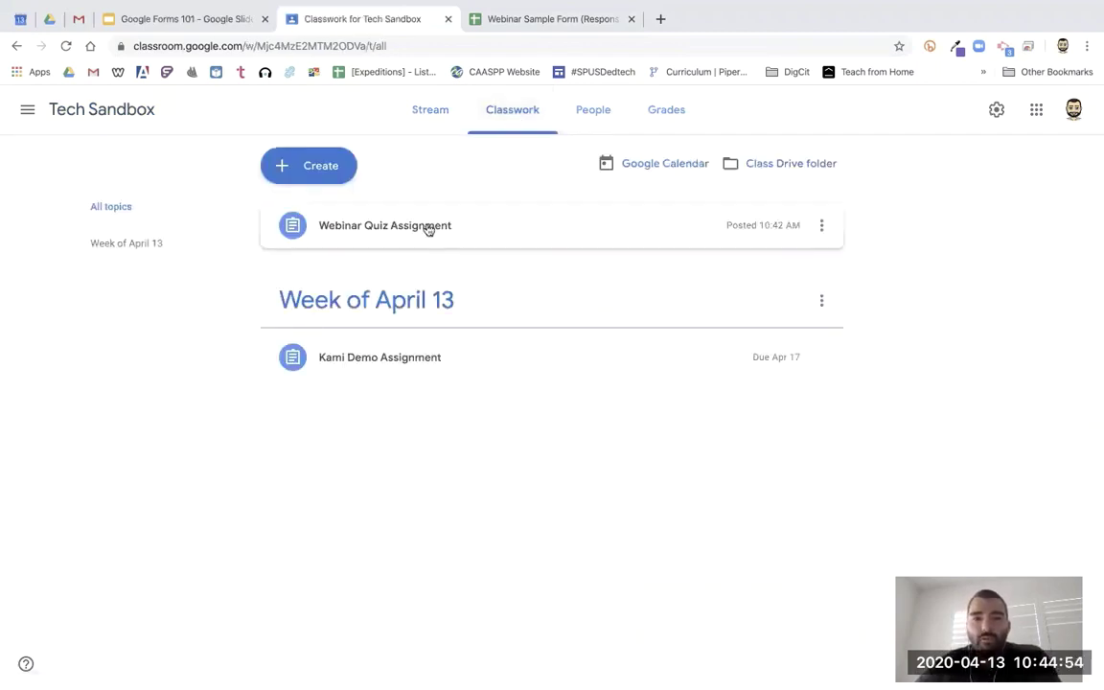
left_click(427, 226)
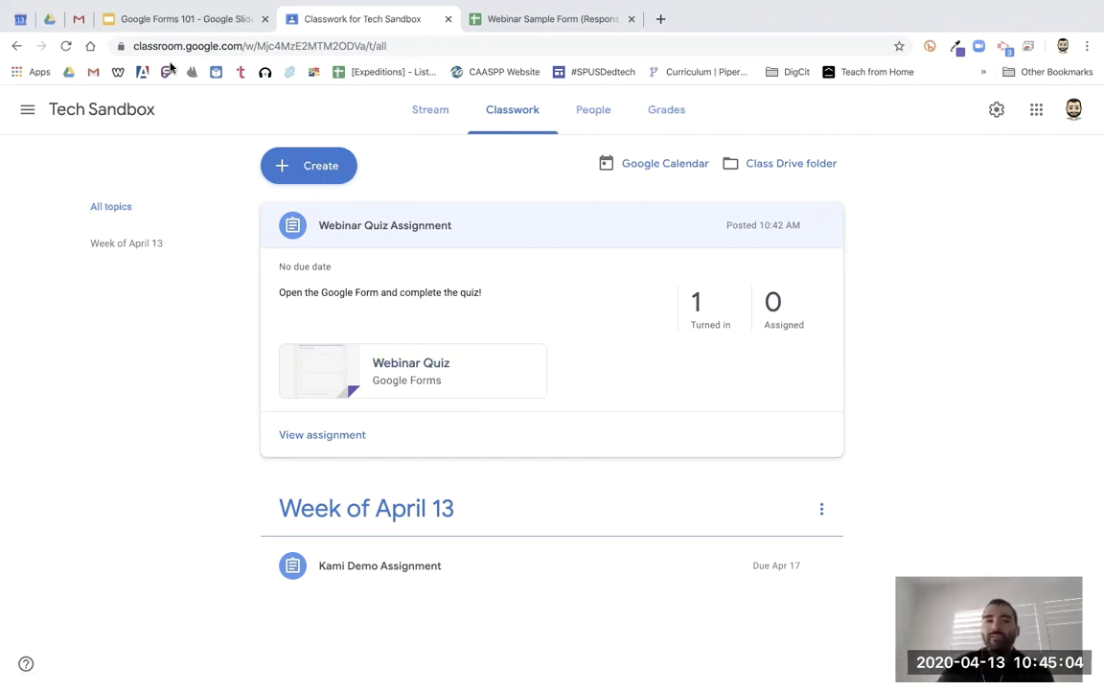
left_click(48, 21)
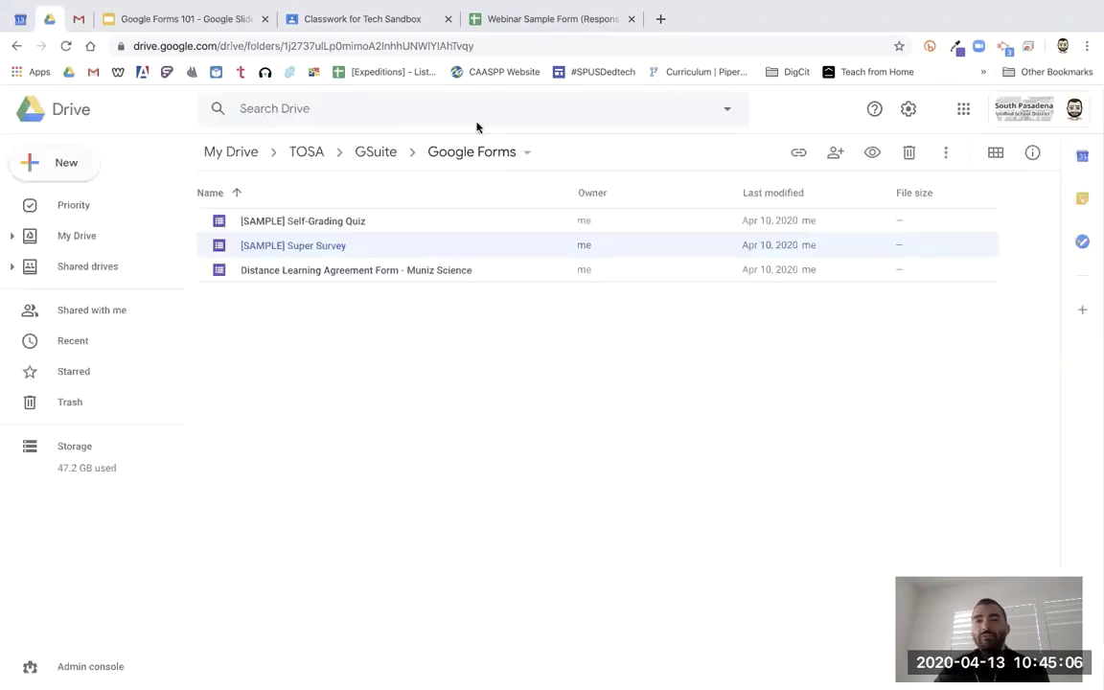
left_click(365, 20)
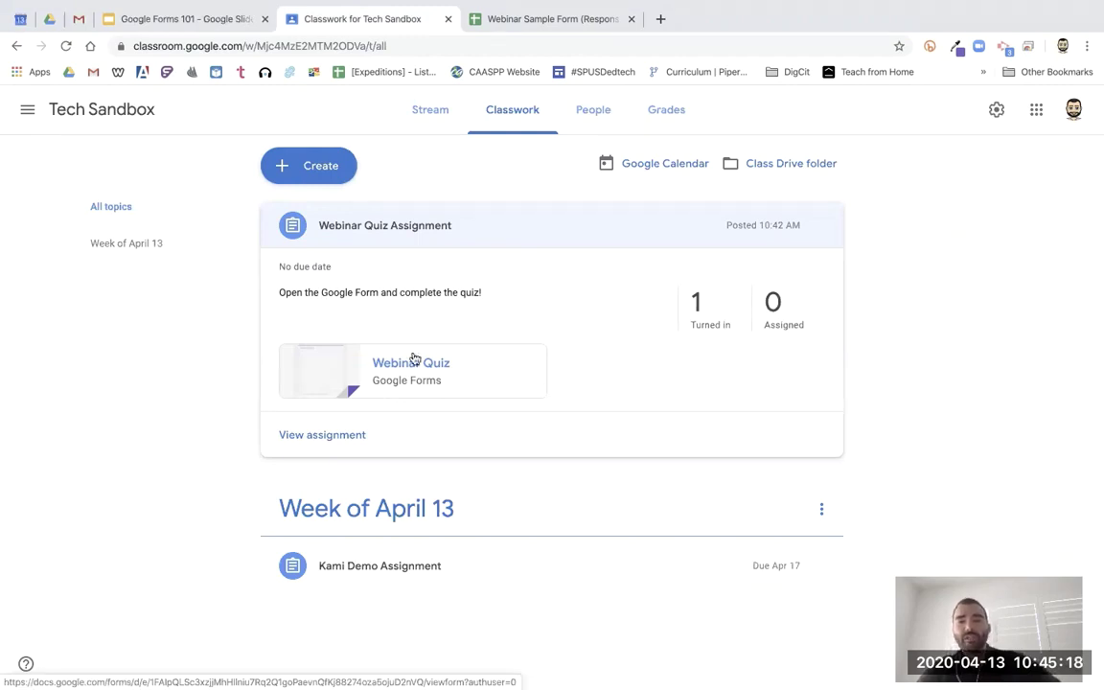
Step: Look through the attached Webinar Quiz's live form, then open it in the editor
left_click(402, 372)
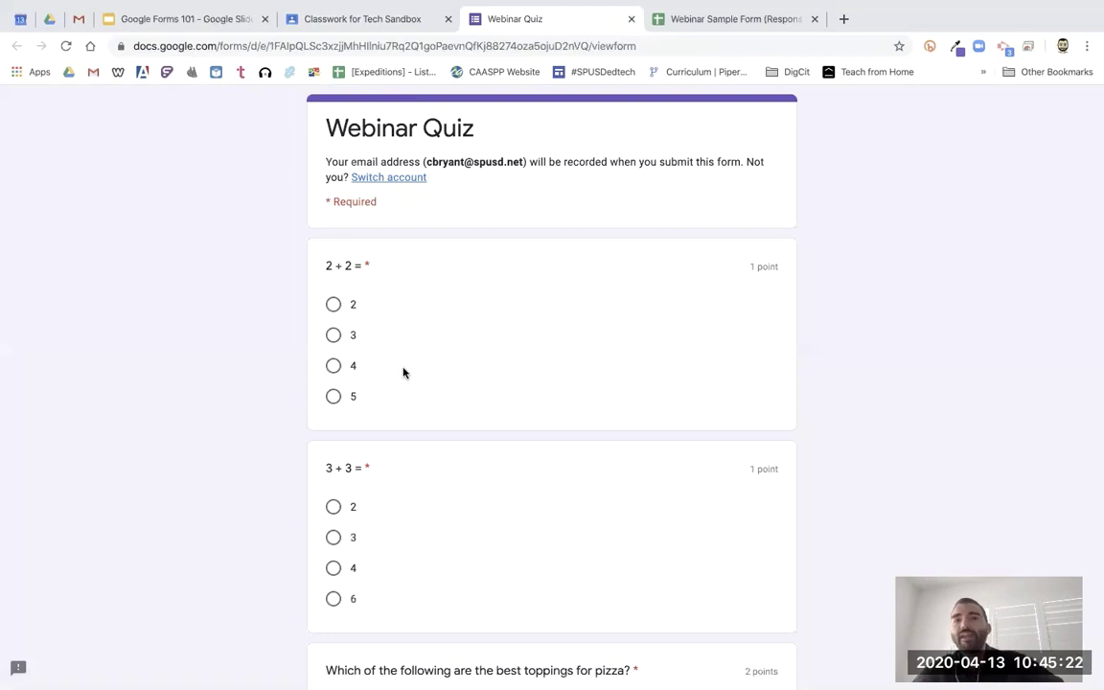
scroll(403, 372, "down", 1)
scroll(403, 372, "down", 1)
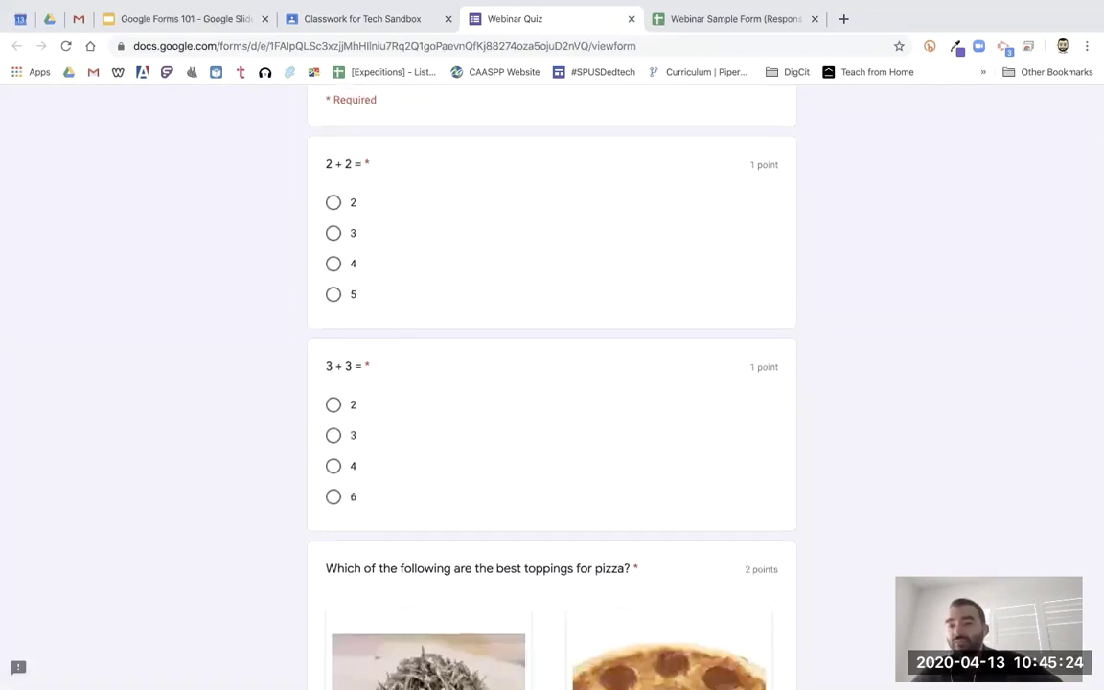
scroll(538, 273, "down", 5)
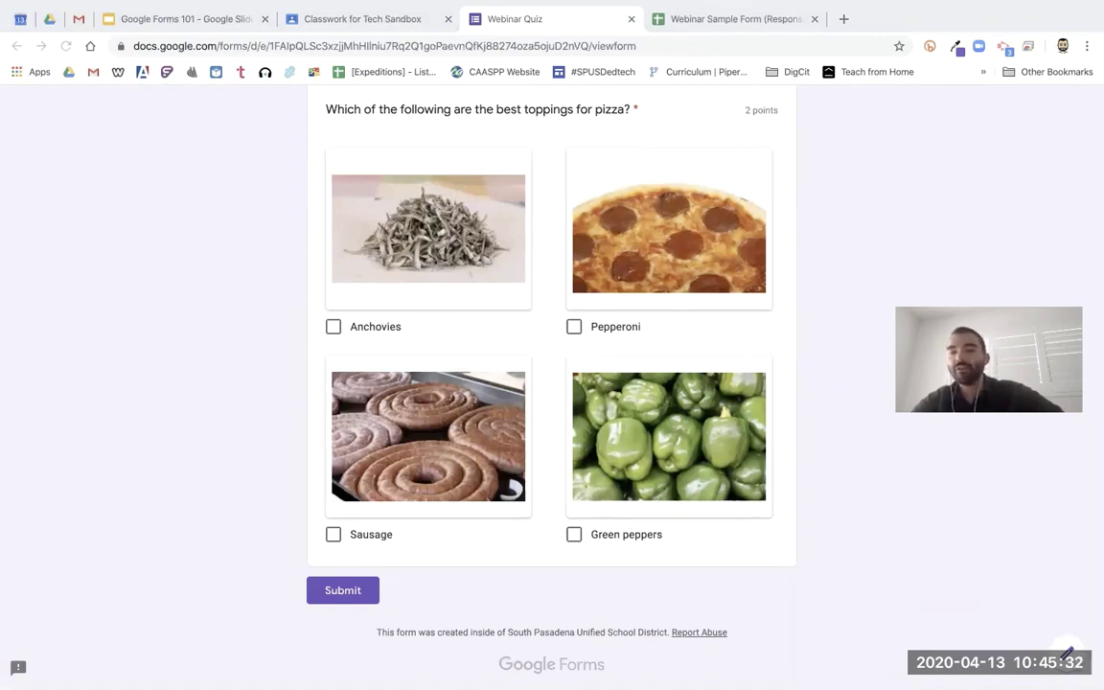
left_click(1067, 654)
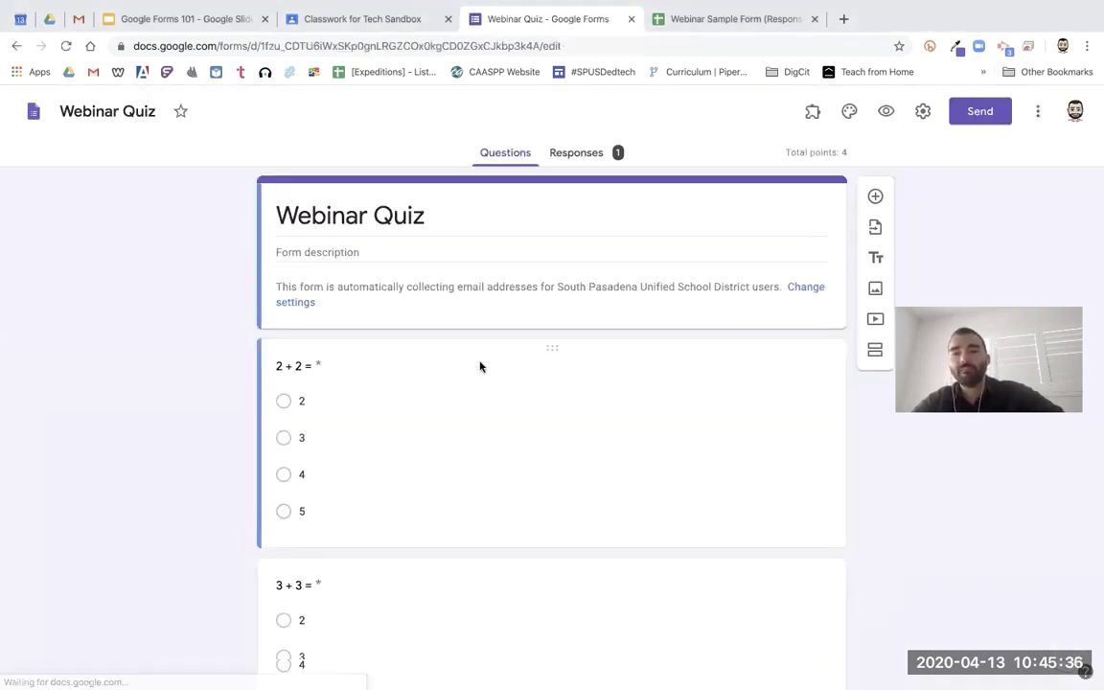
Step: Check the Webinar Quiz's 1-response summary, then close the quiz tab
scroll(480, 365, "down", 3)
scroll(480, 367, "up", 3)
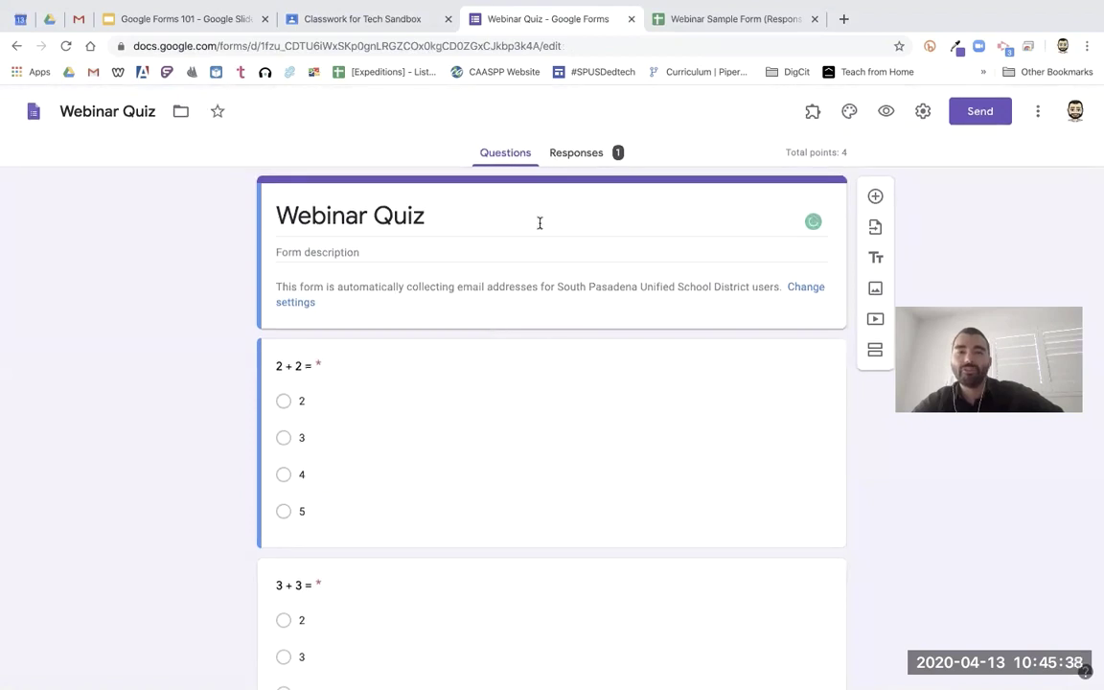
left_click(603, 158)
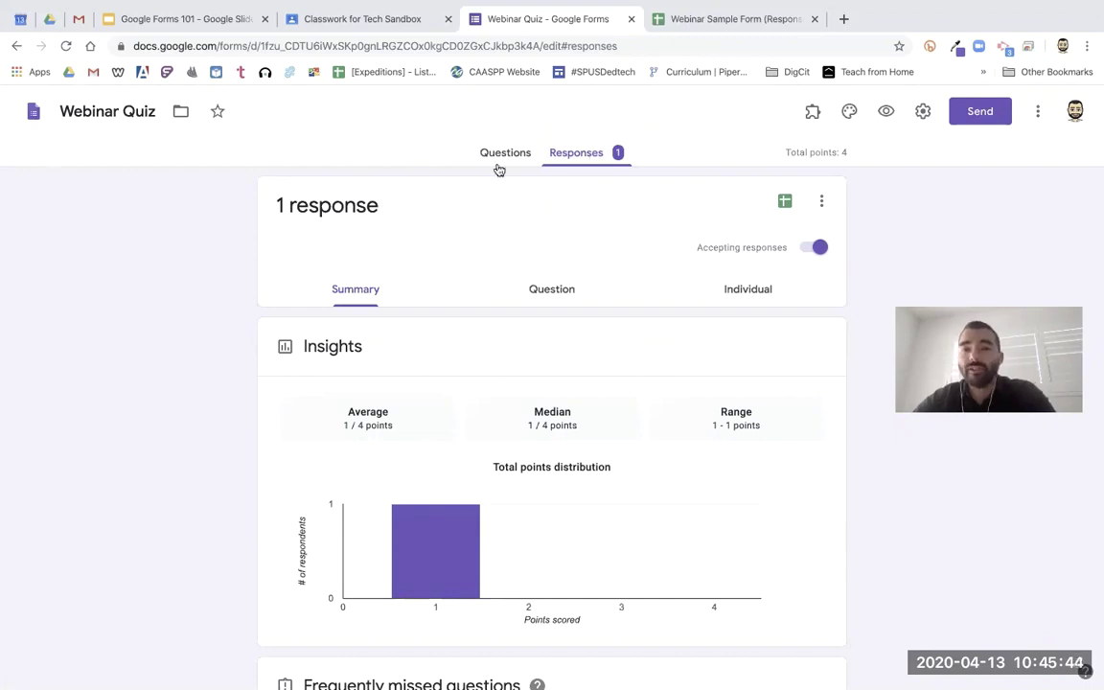
left_click(631, 19)
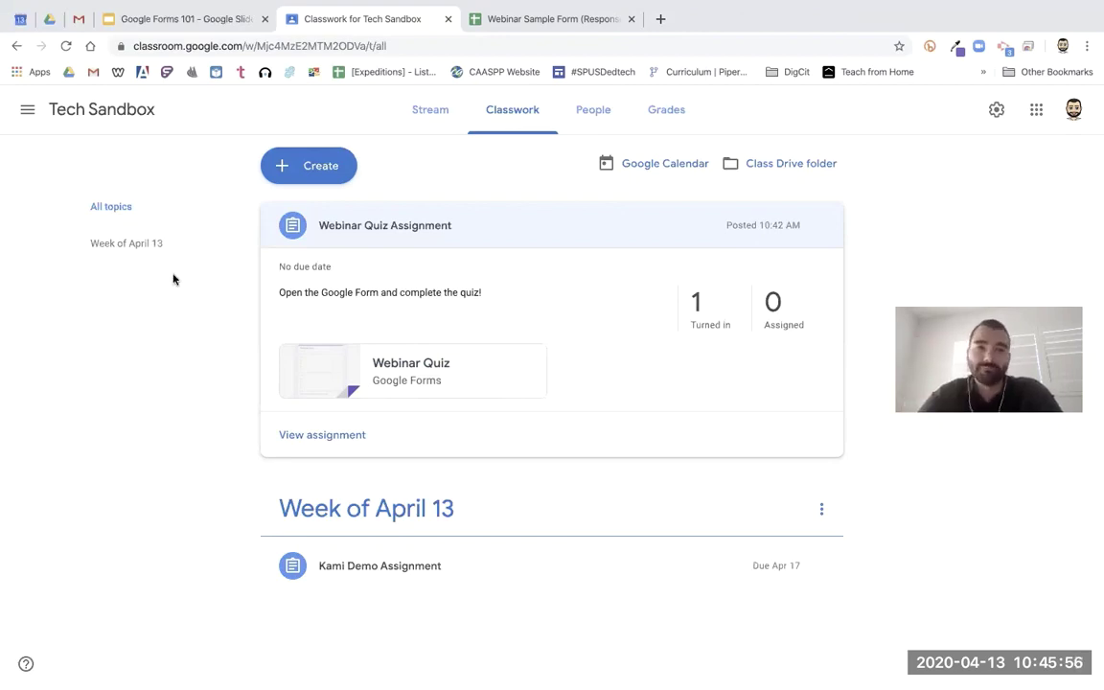
Step: Present the Teacher Use Case #2: Self-Grading Quiz slide full screen, then return to Classwork
left_click(183, 20)
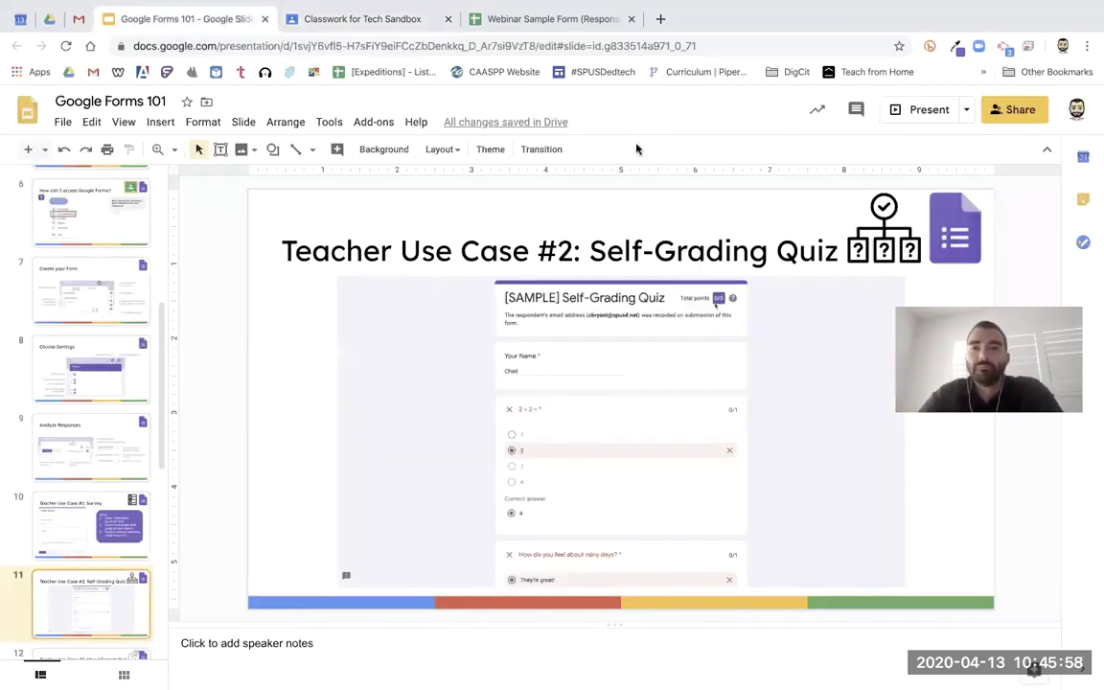
left_click(921, 110)
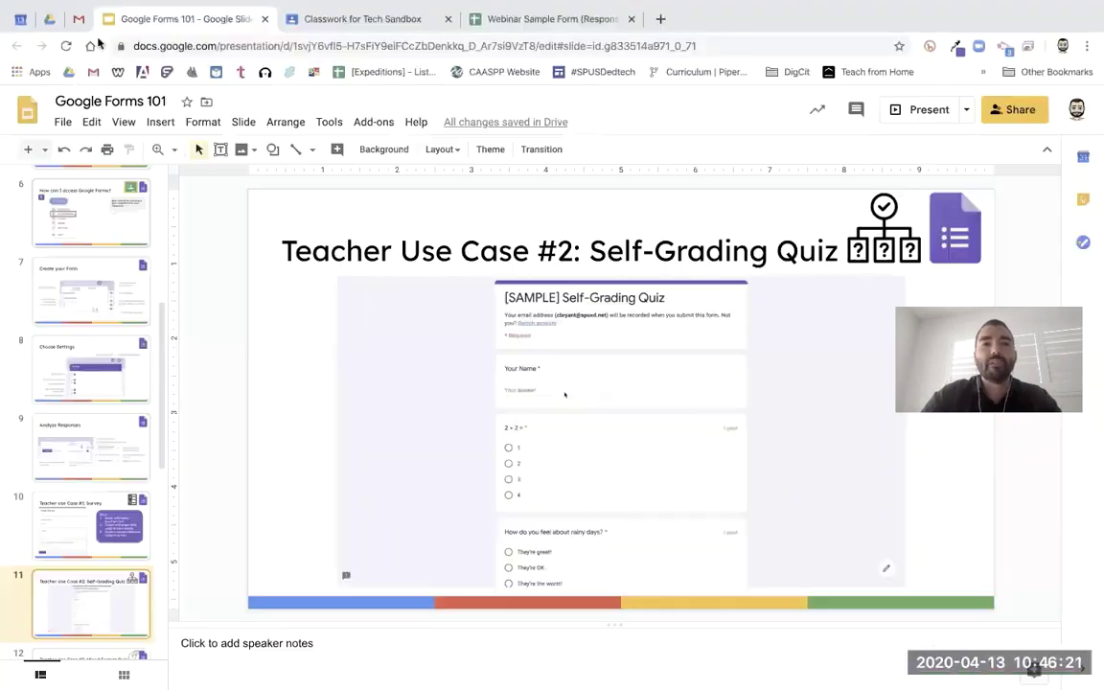
key("Escape")
left_click(372, 29)
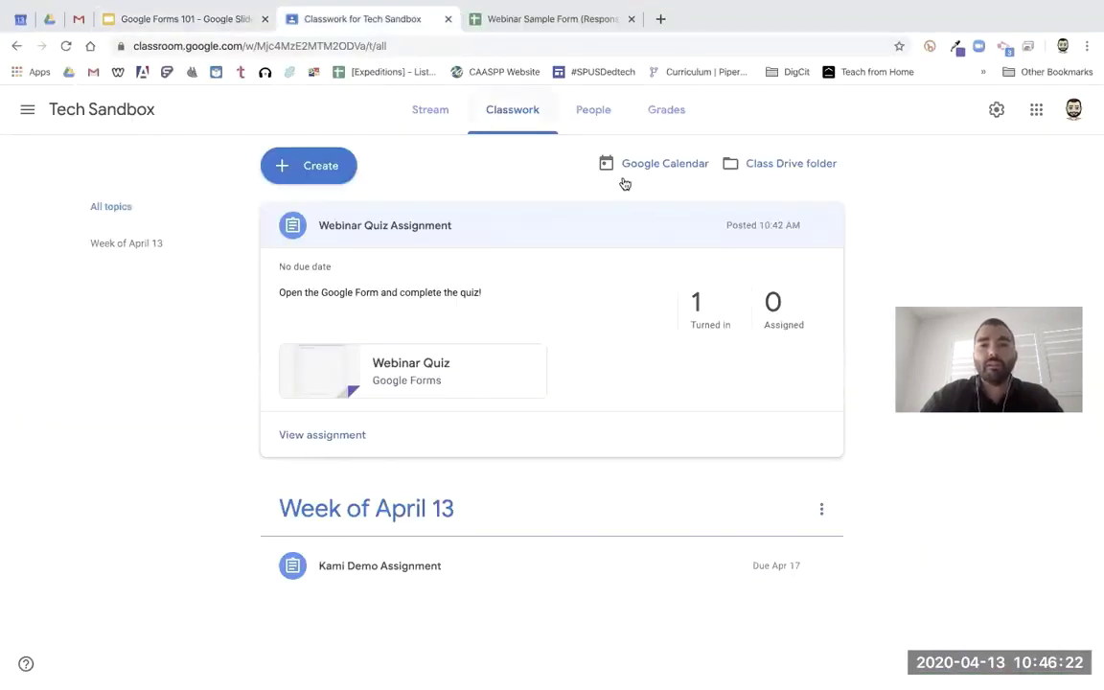
Step: Open the attached Webinar Quiz and view its 2+2 question, then return to Classwork
left_click(402, 354)
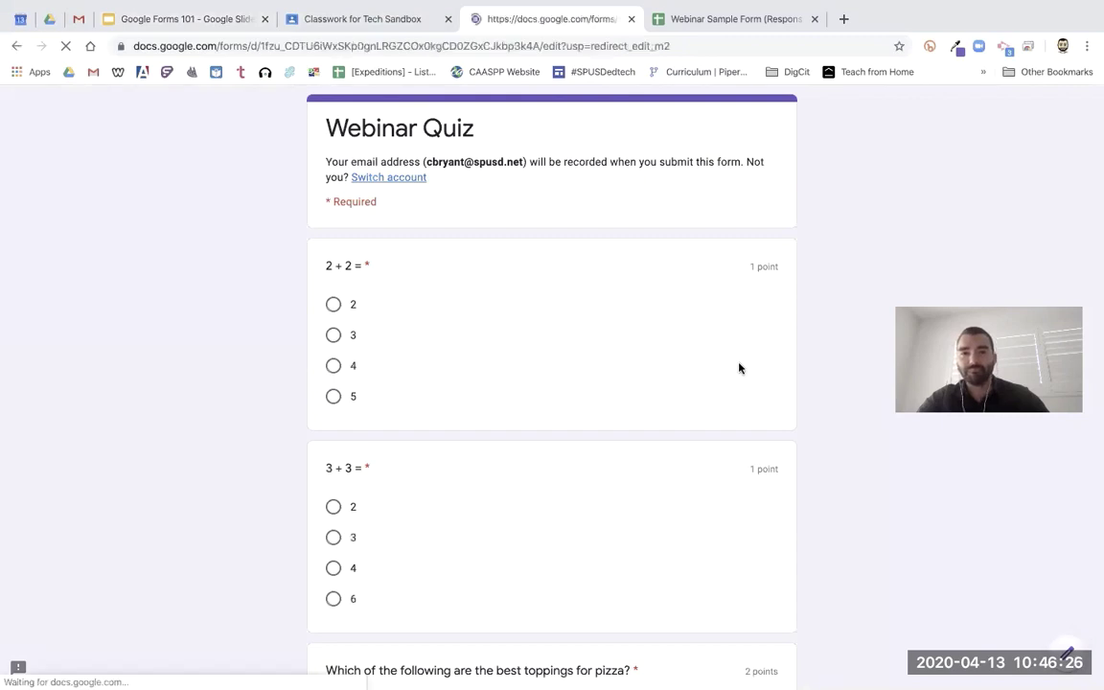
scroll(874, 435, "down", 2)
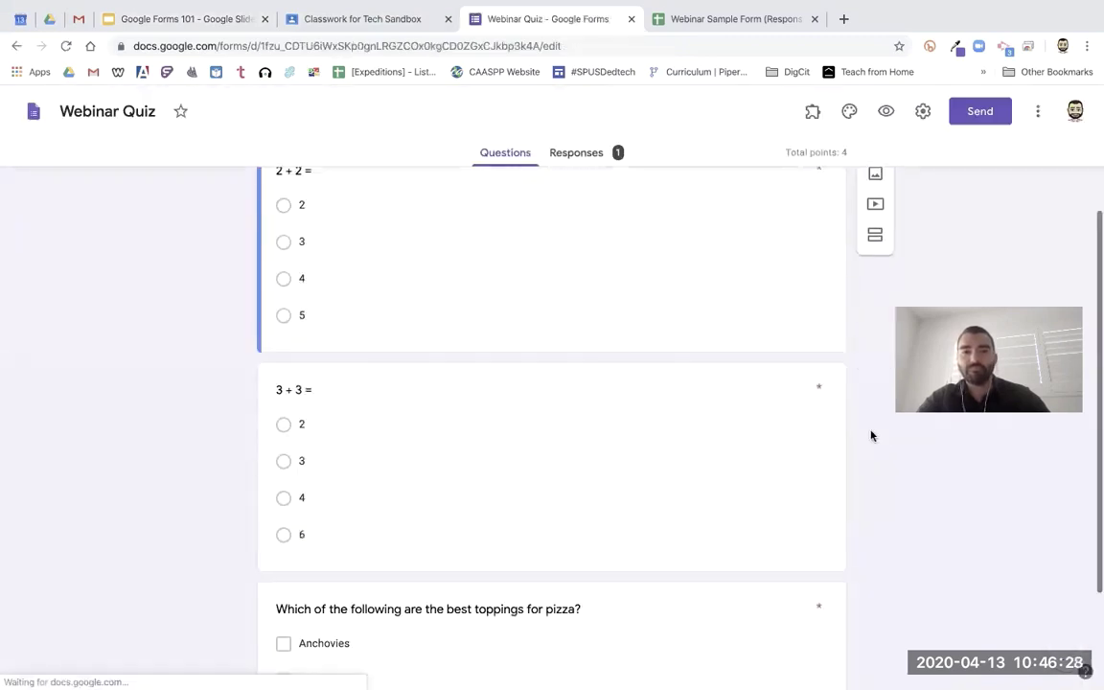
left_click(584, 308)
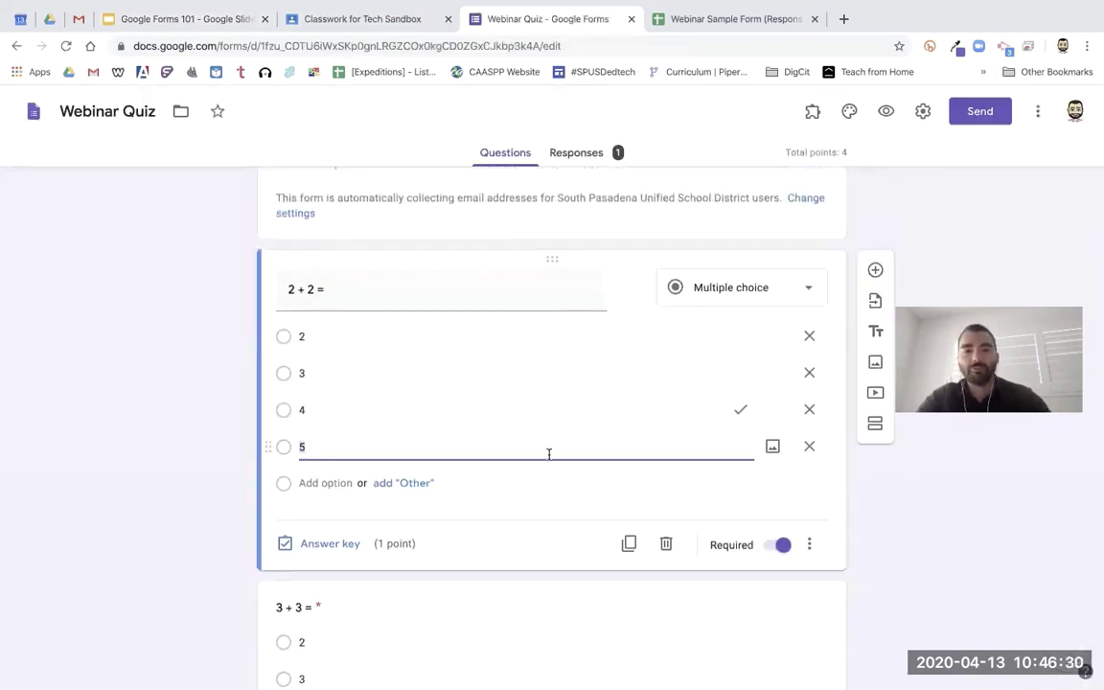
scroll(547, 455, "down", 3)
scroll(520, 387, "down", 5)
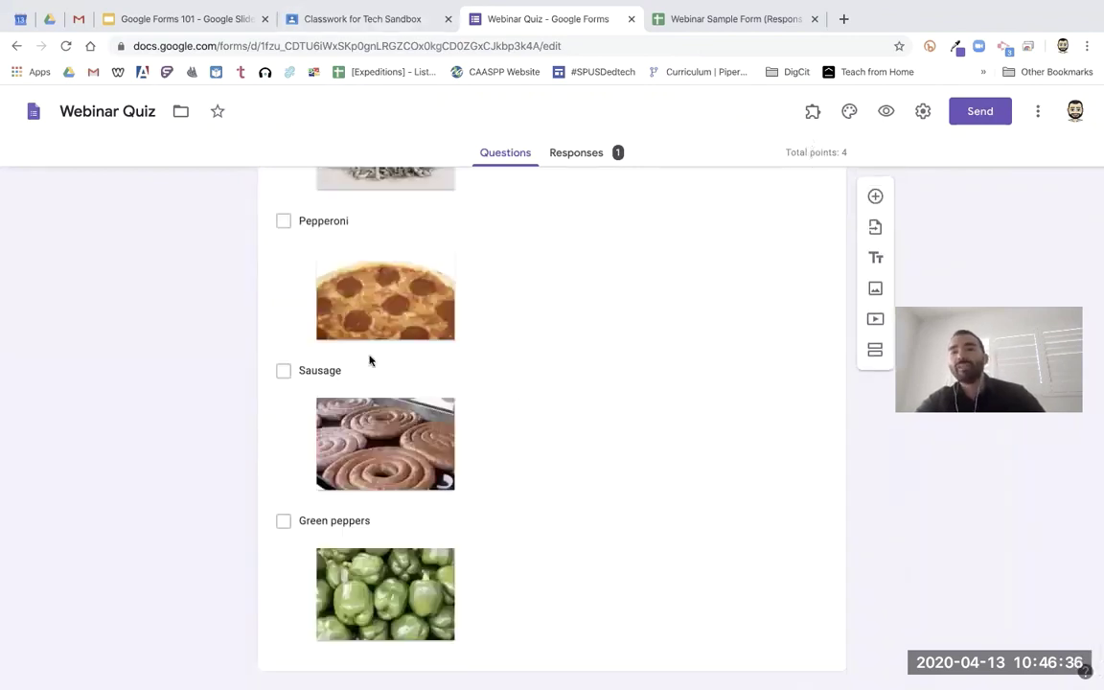
left_click(375, 20)
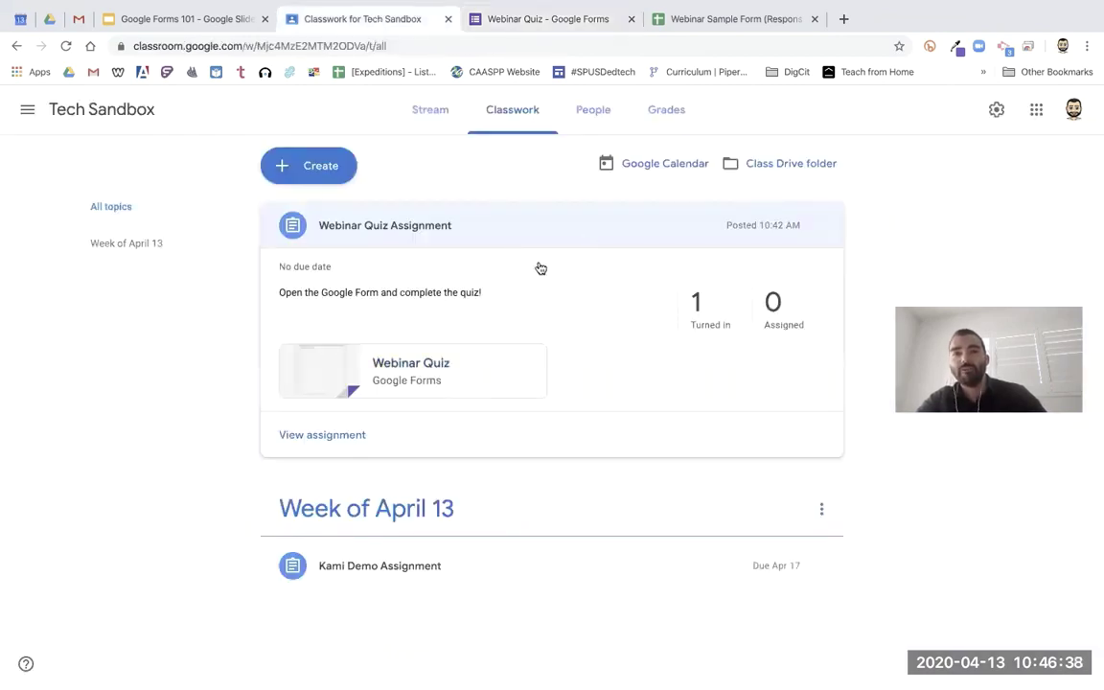
Step: Change the Webinar Quiz Assignment's points from 100 to 4 and save the update
left_click(821, 225)
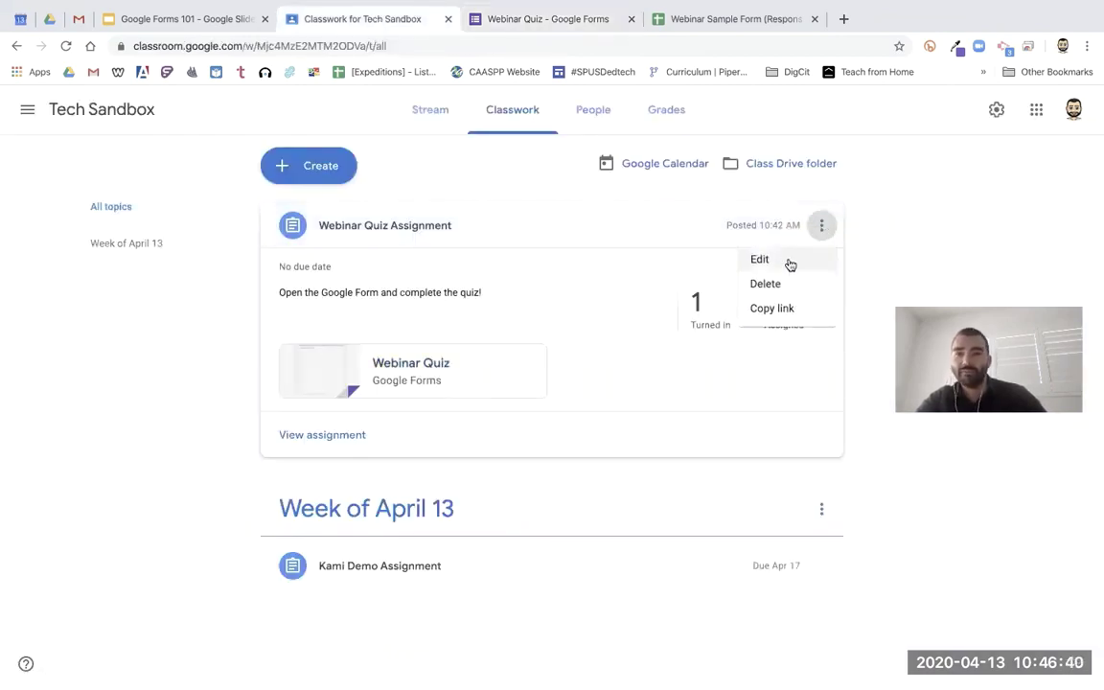
left_click(789, 263)
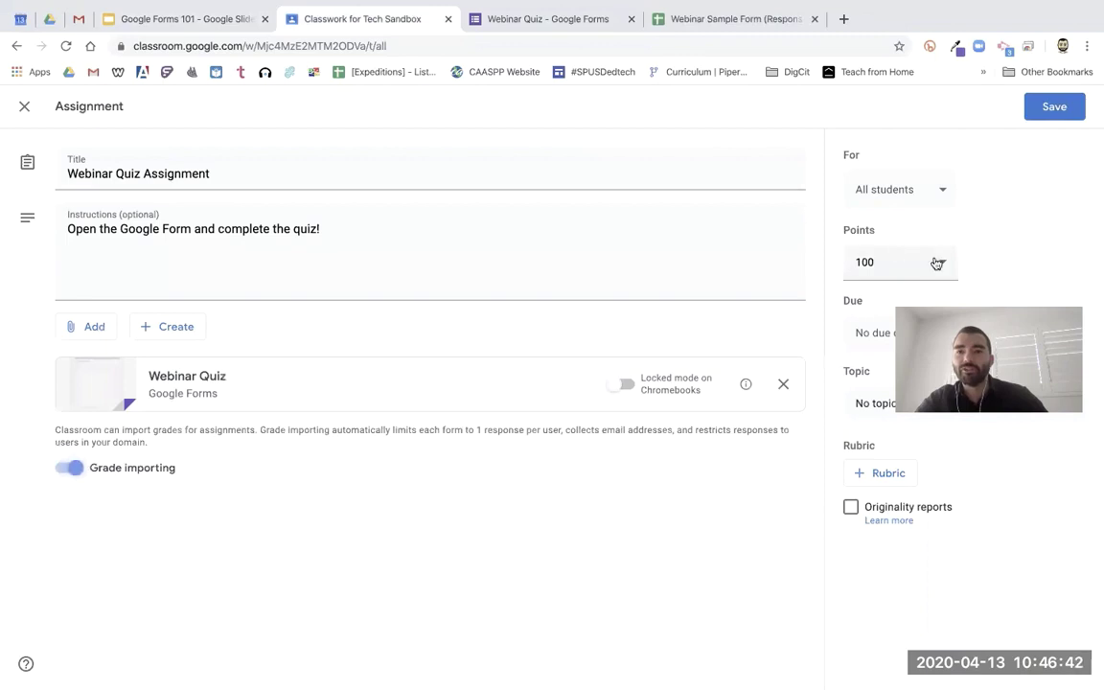
left_click(937, 263)
type("4")
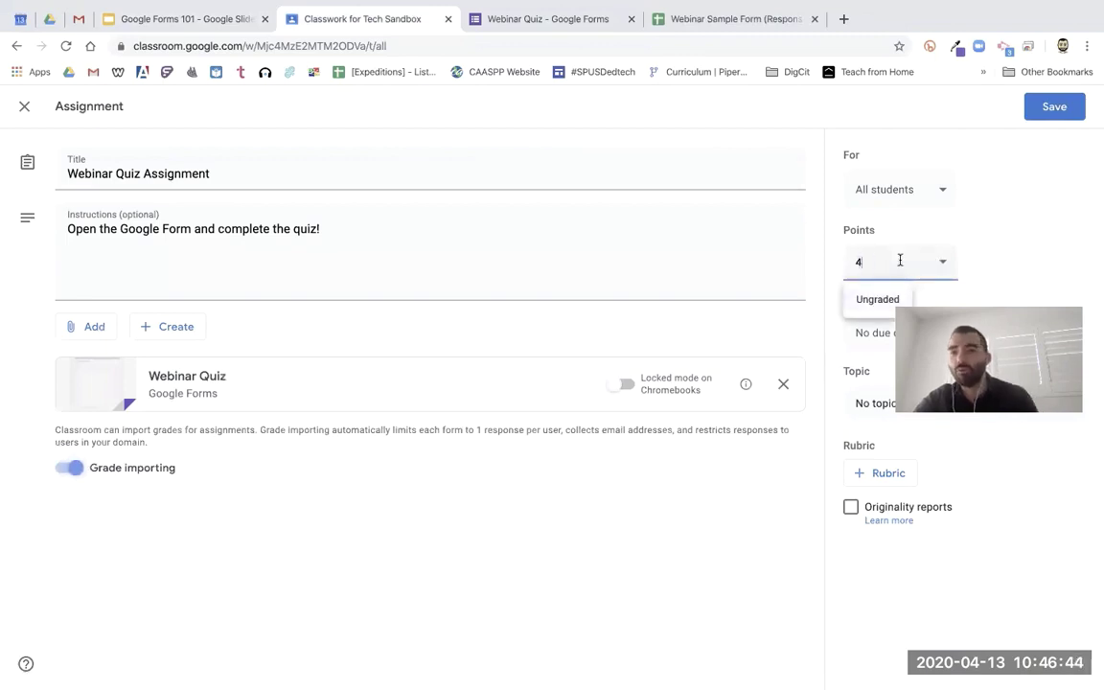
left_click(965, 227)
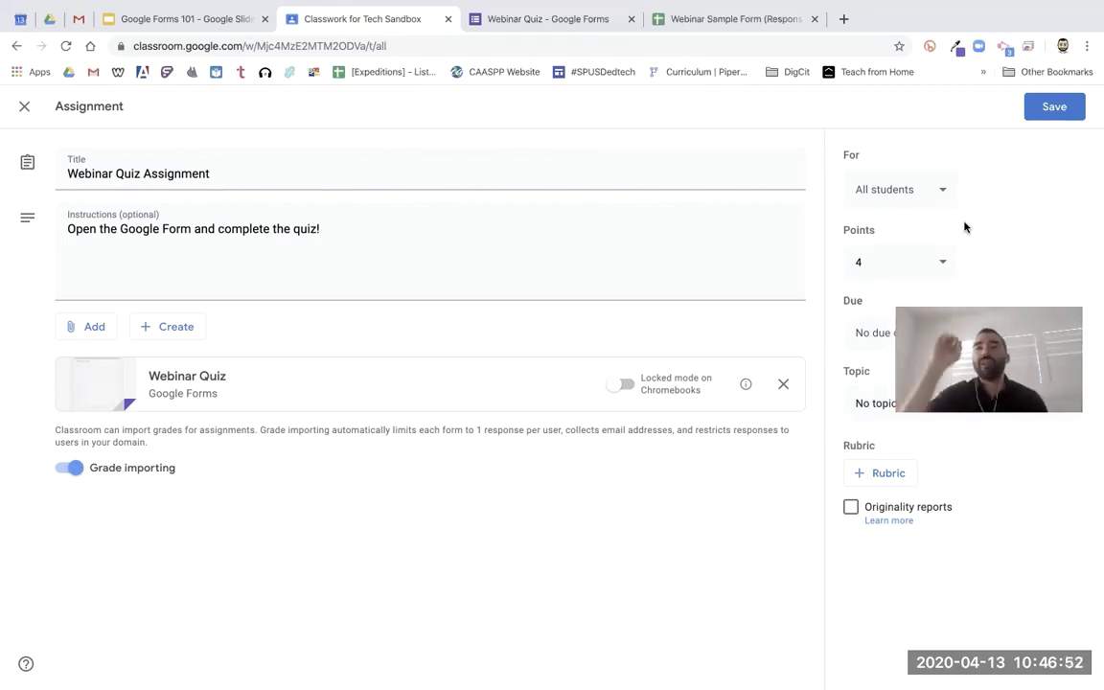
left_click(1062, 109)
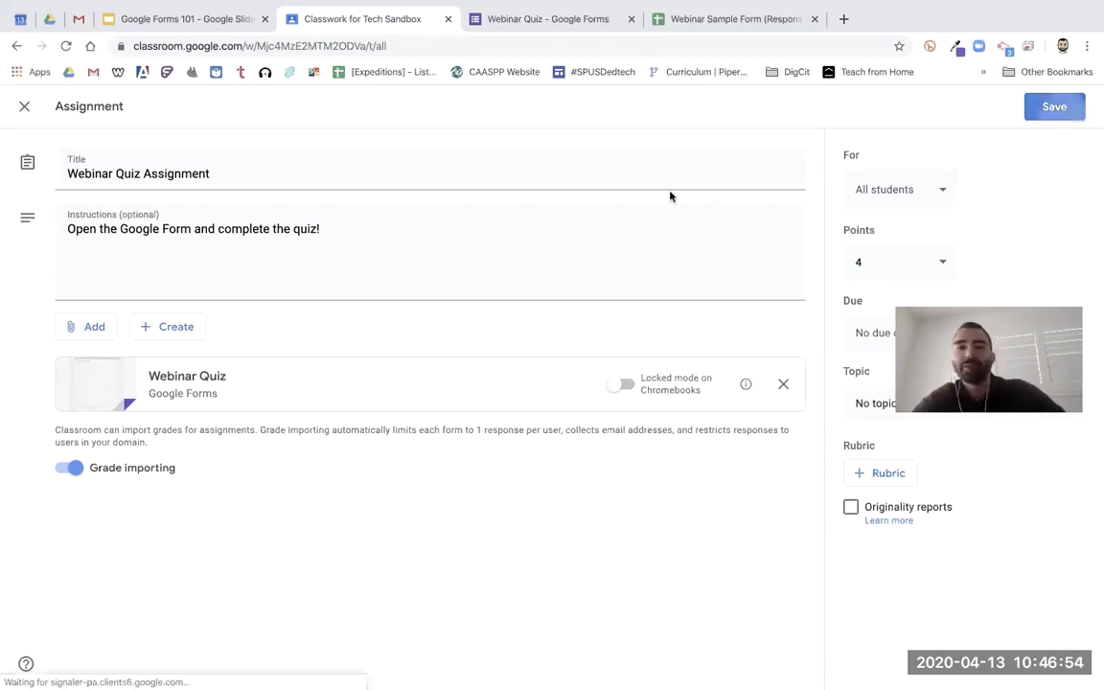
left_click(642, 430)
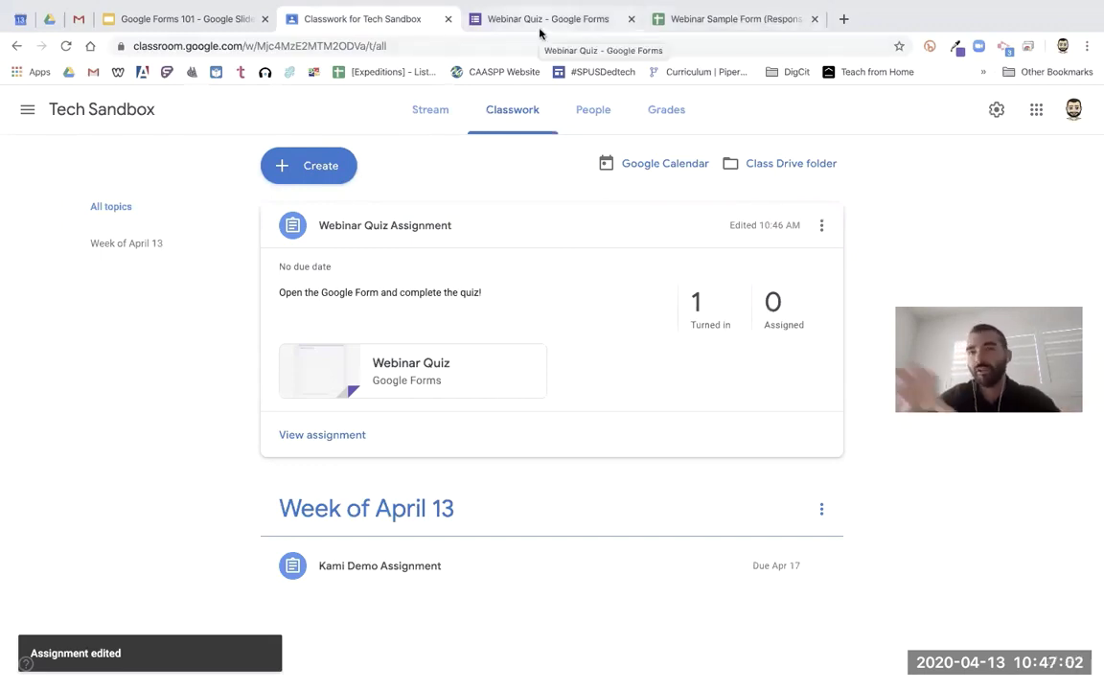
left_click(722, 30)
Step: Close the responses spreadsheet and present the deck through the Mixed Format Quiz slide
left_click(815, 20)
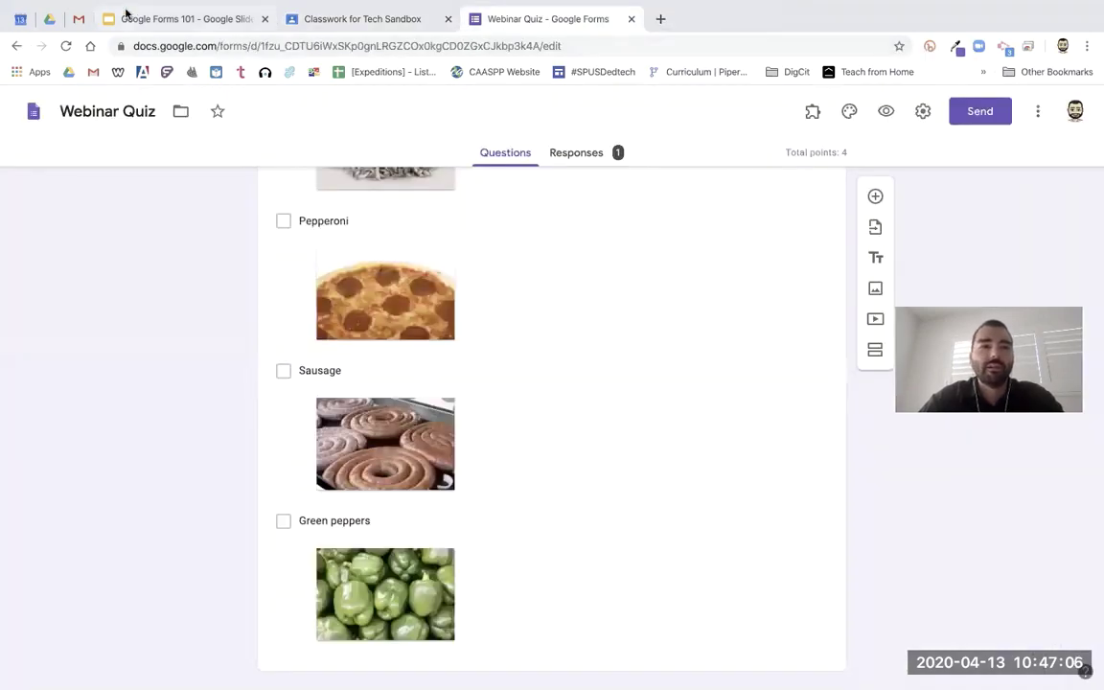
left_click(131, 17)
left_click(914, 111)
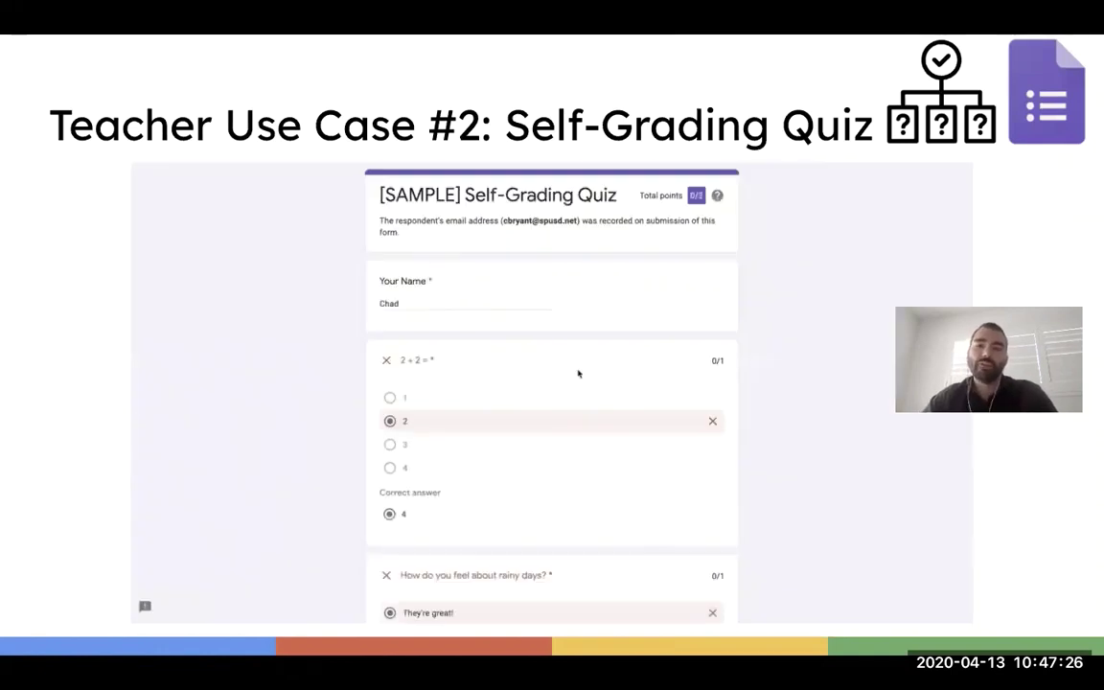
key("Right")
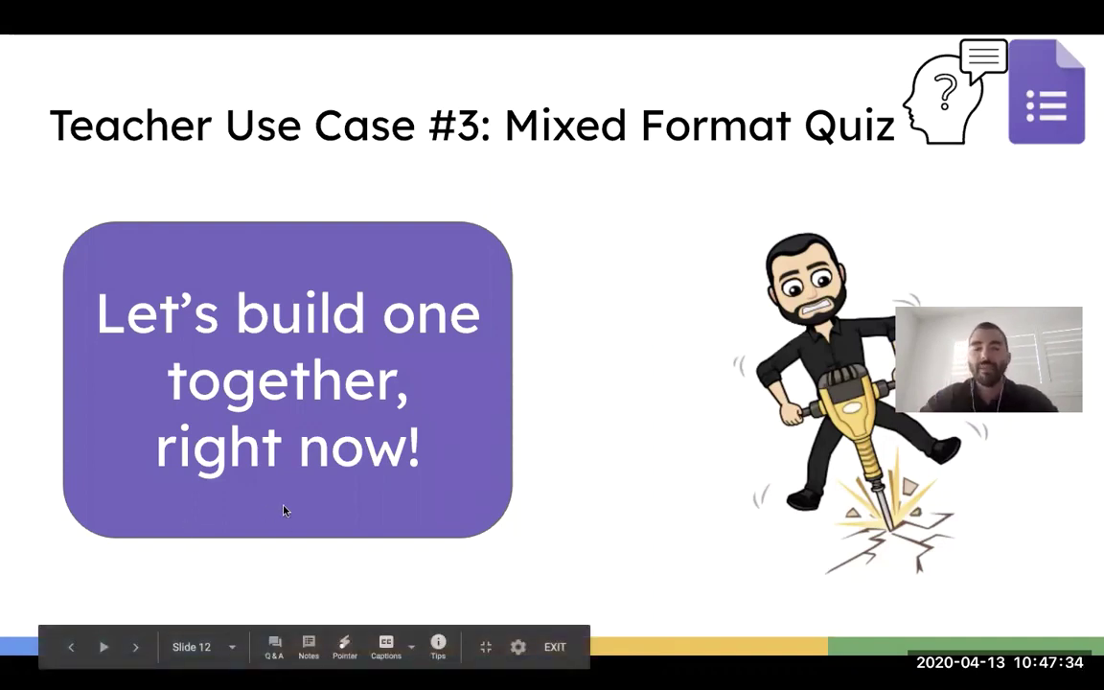
key("Escape")
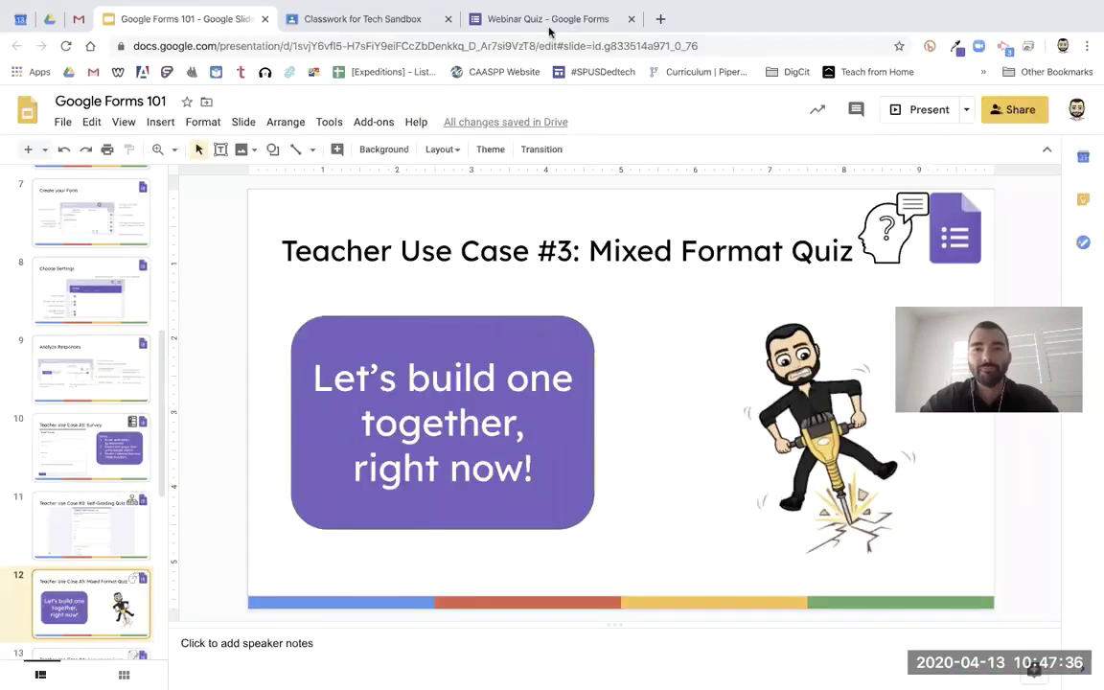
left_click(549, 31)
scroll(514, 375, "up", 10)
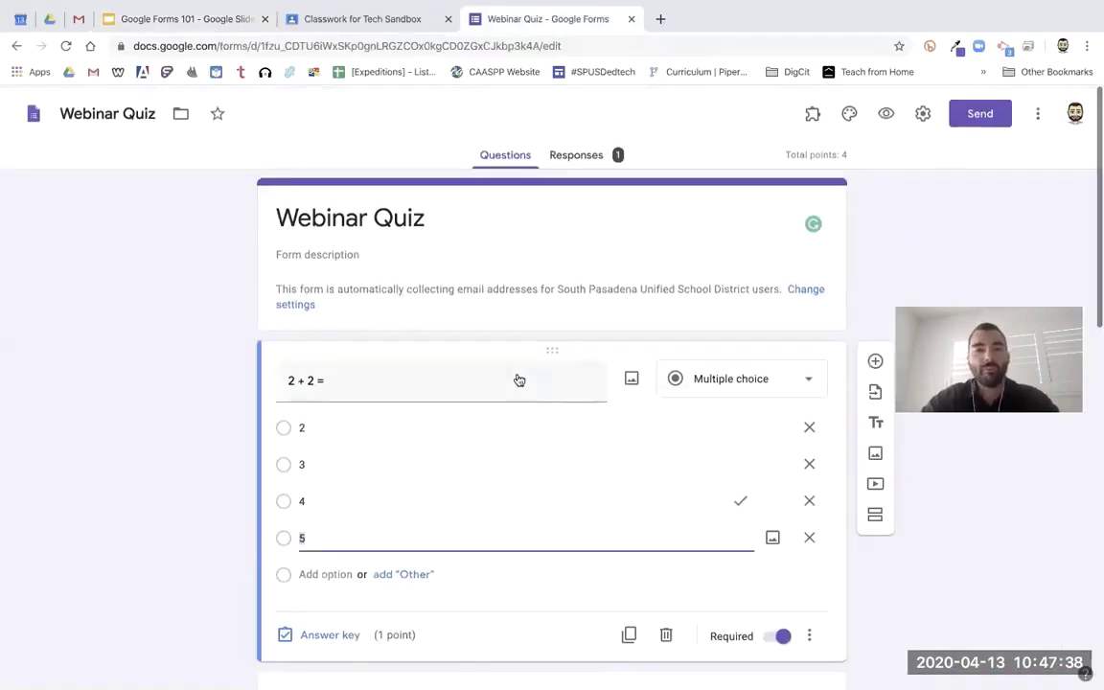
Step: Move the blank question to the end and title it 'What is the most interesting thing you've done recently?'
scroll(515, 373, "down", 2)
scroll(375, 321, "down", 8)
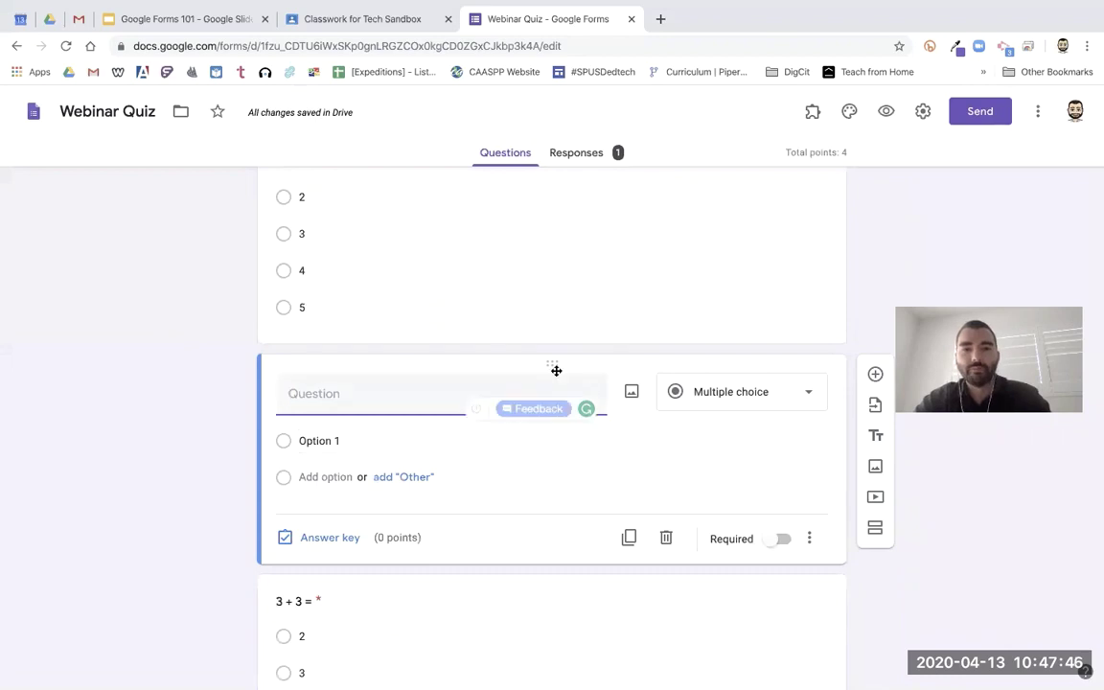
left_click_drag(557, 370, 552, 658)
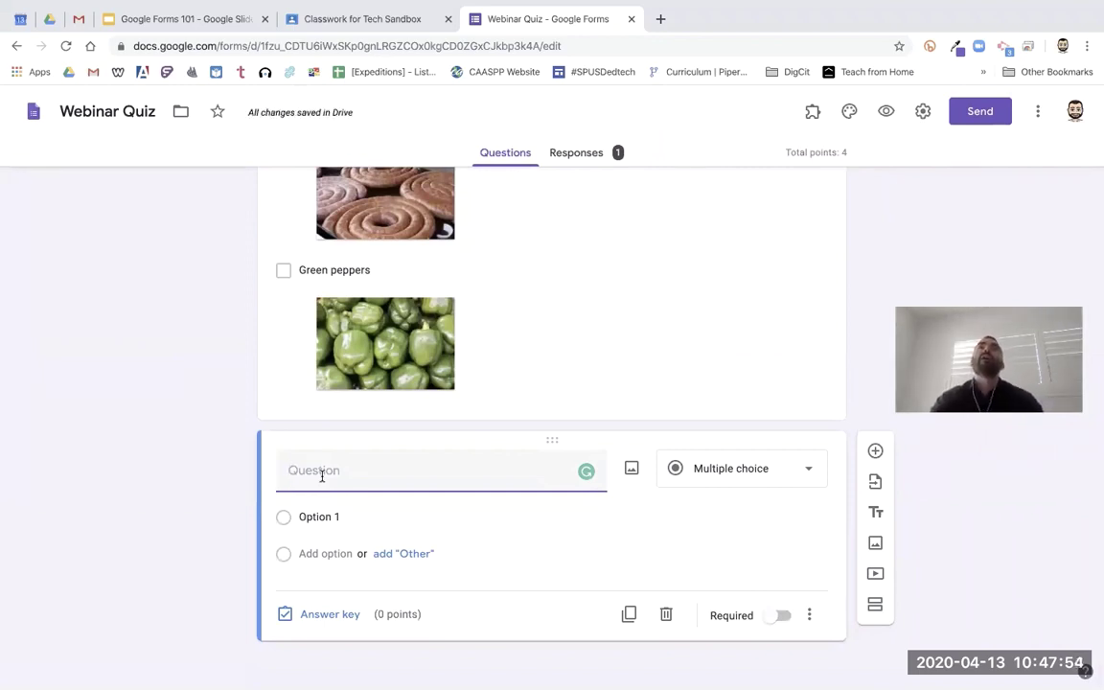
type("Wha")
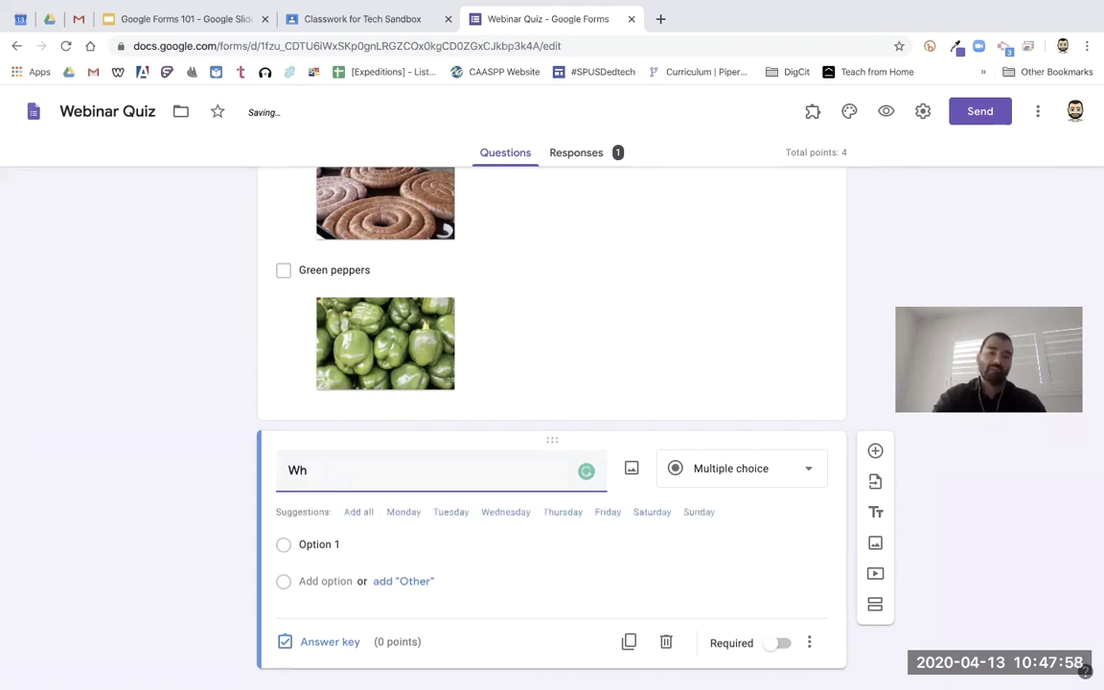
key("BackSpace")
key("BackSpace")
type("What is ")
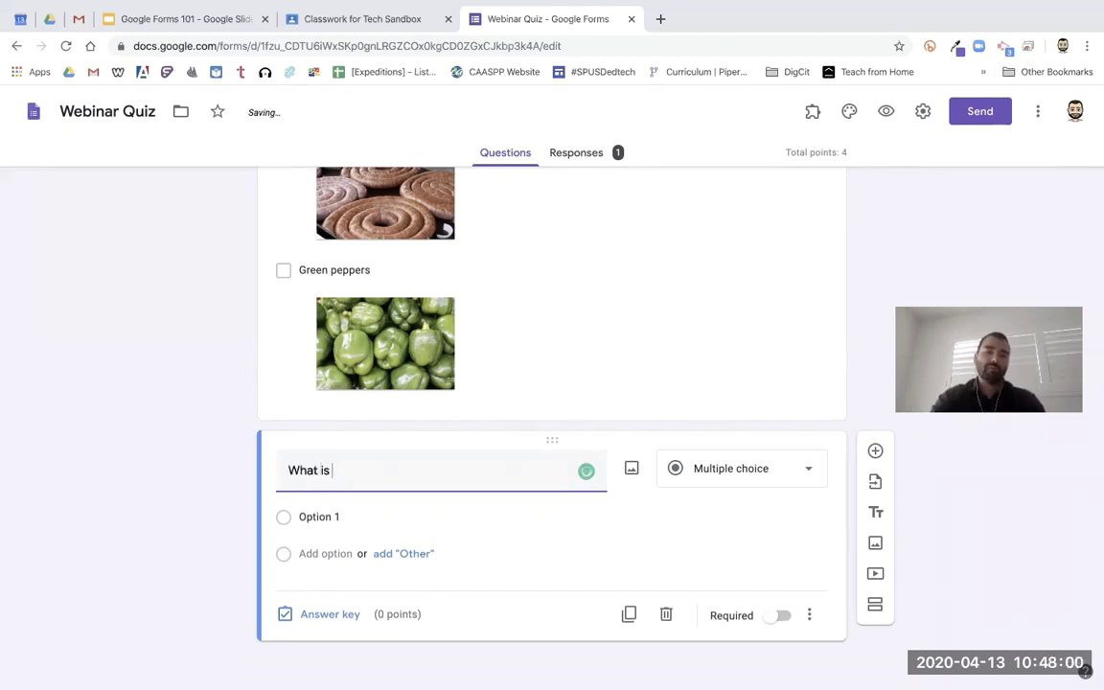
type("the most inte")
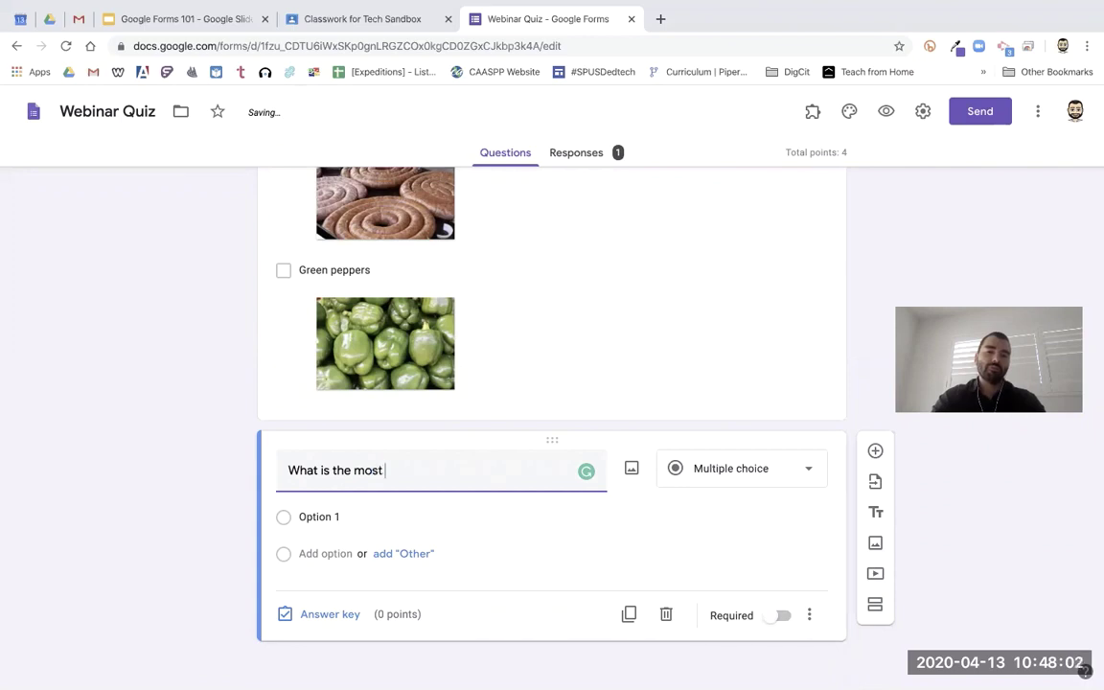
key("BackSpace")
key("BackSpace")
key("BackSpace")
key("BackSpace")
type("inte")
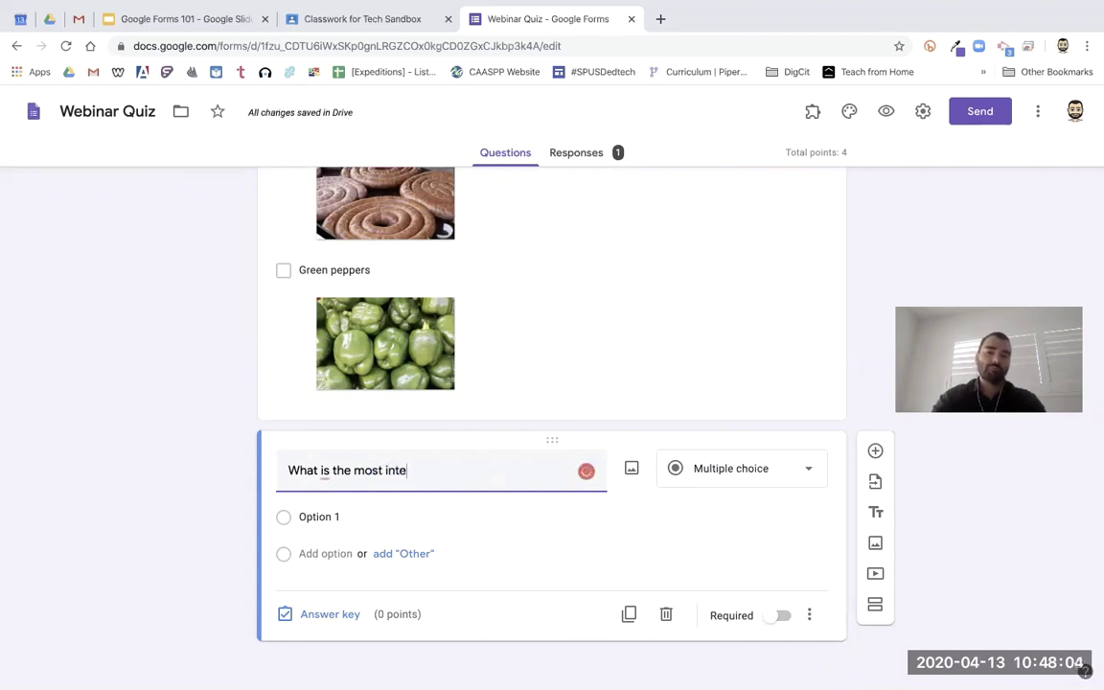
type("resting thing you've done")
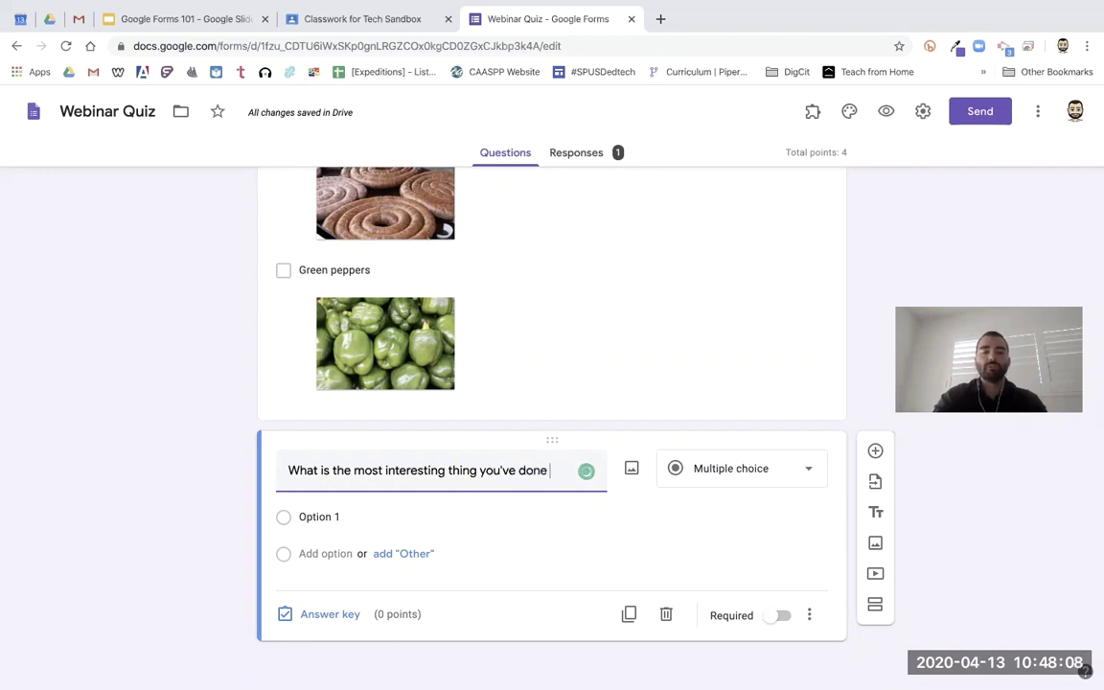
type(" recently?")
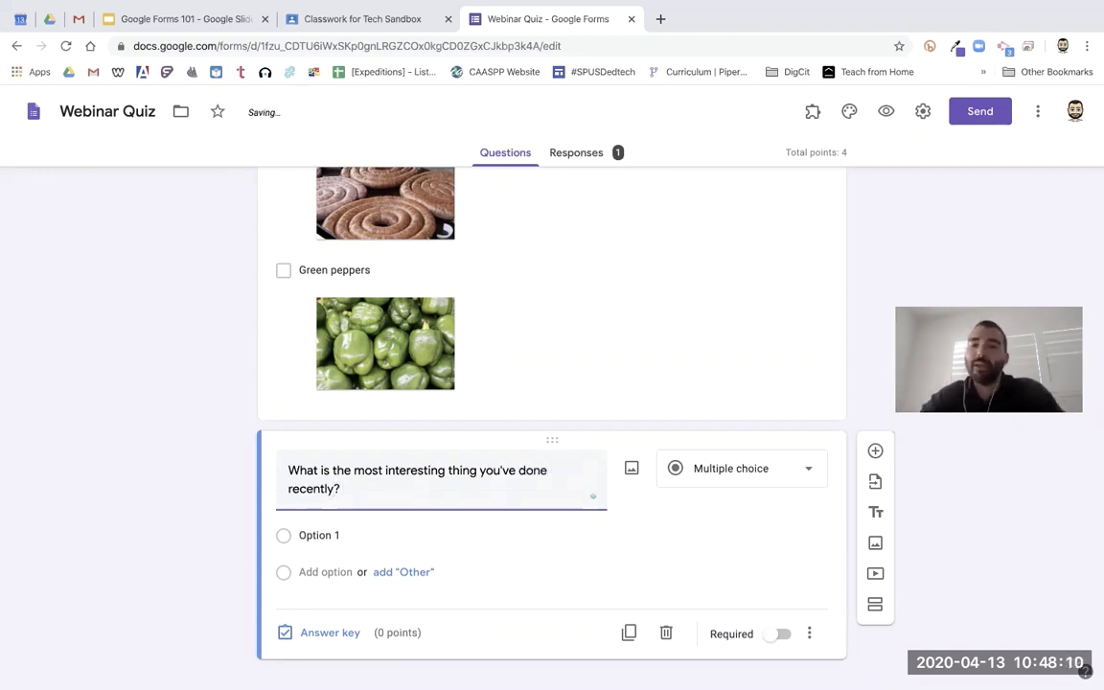
Step: Make the question required and worth 5 points, then preview the quiz
left_click(781, 615)
left_click(324, 615)
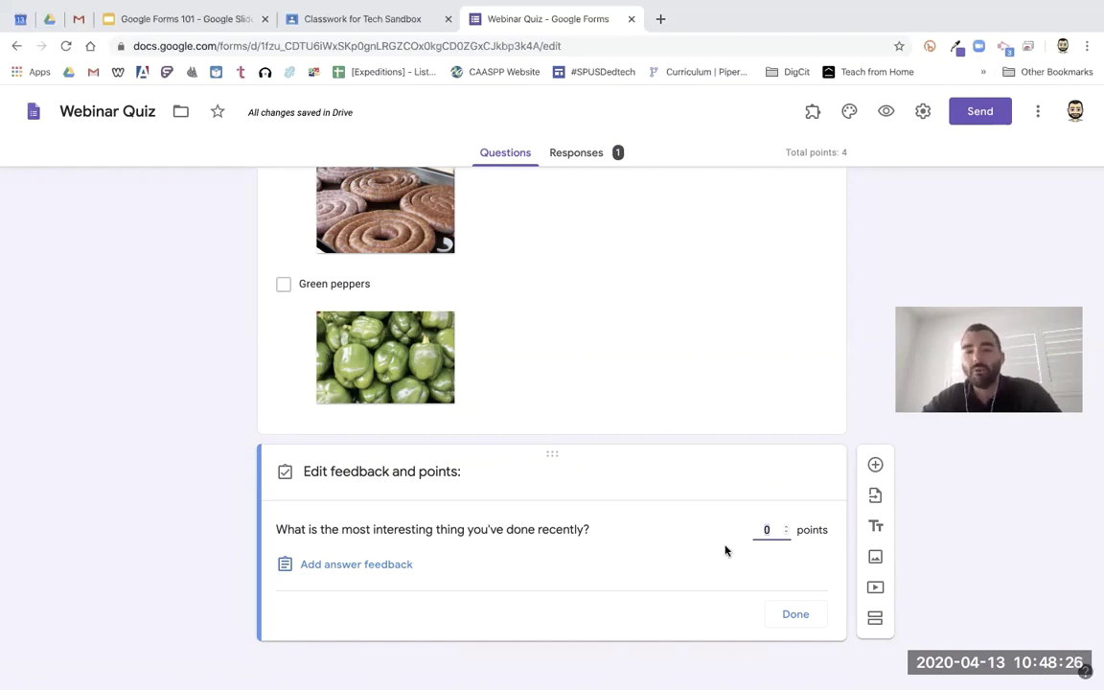
left_click(785, 527)
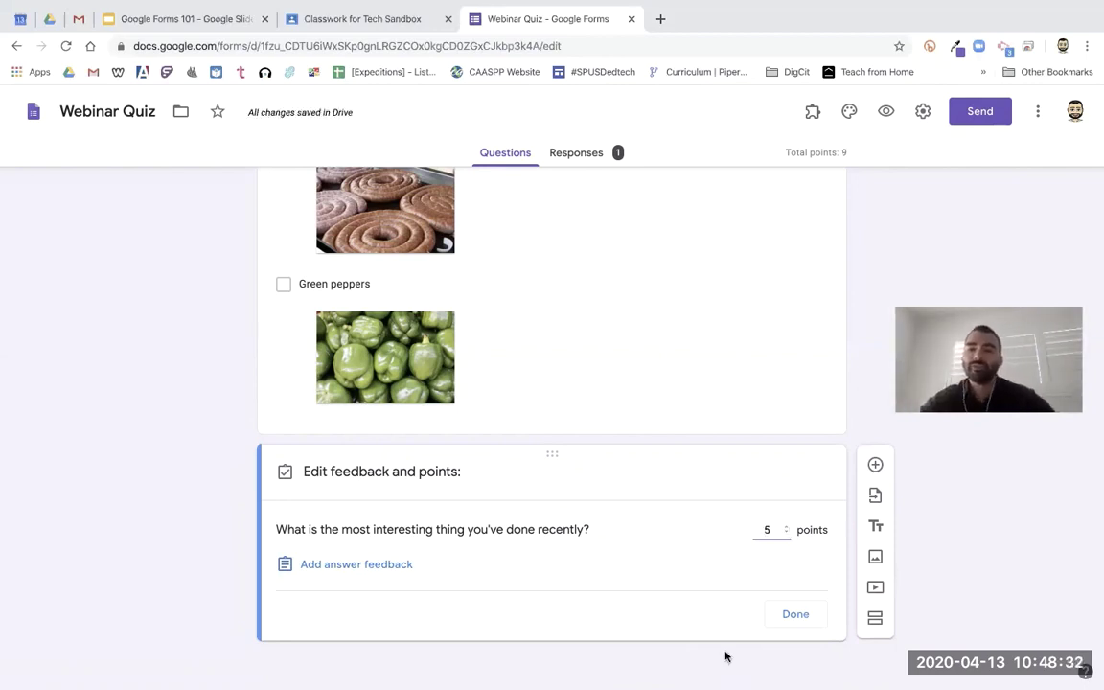
left_click(795, 614)
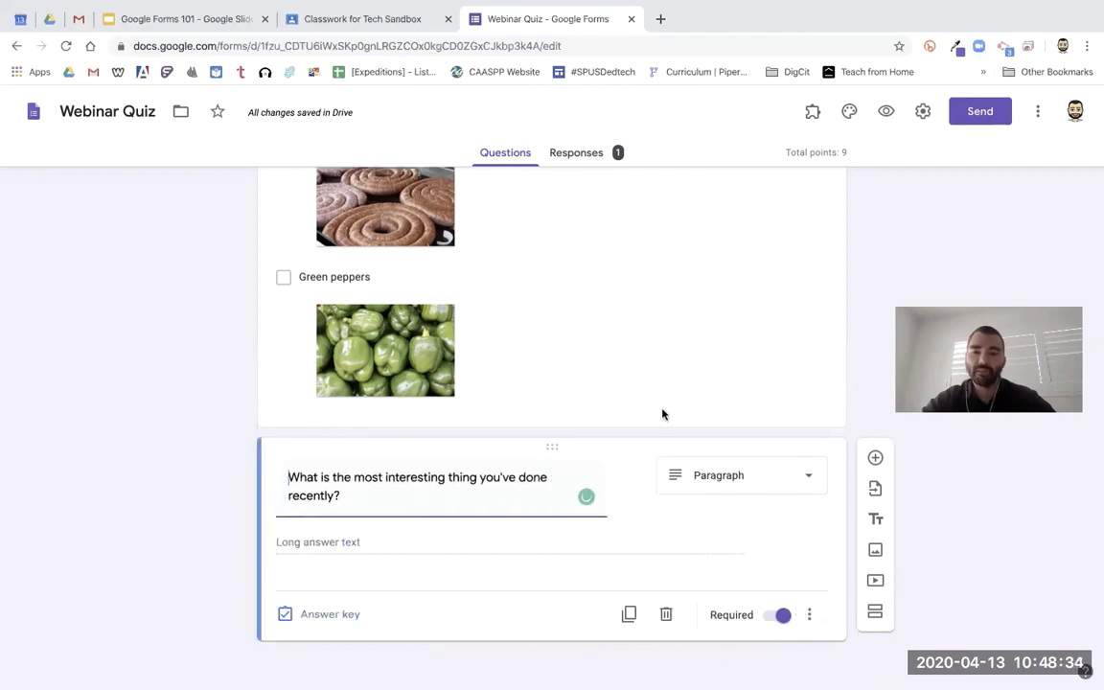
left_click(886, 111)
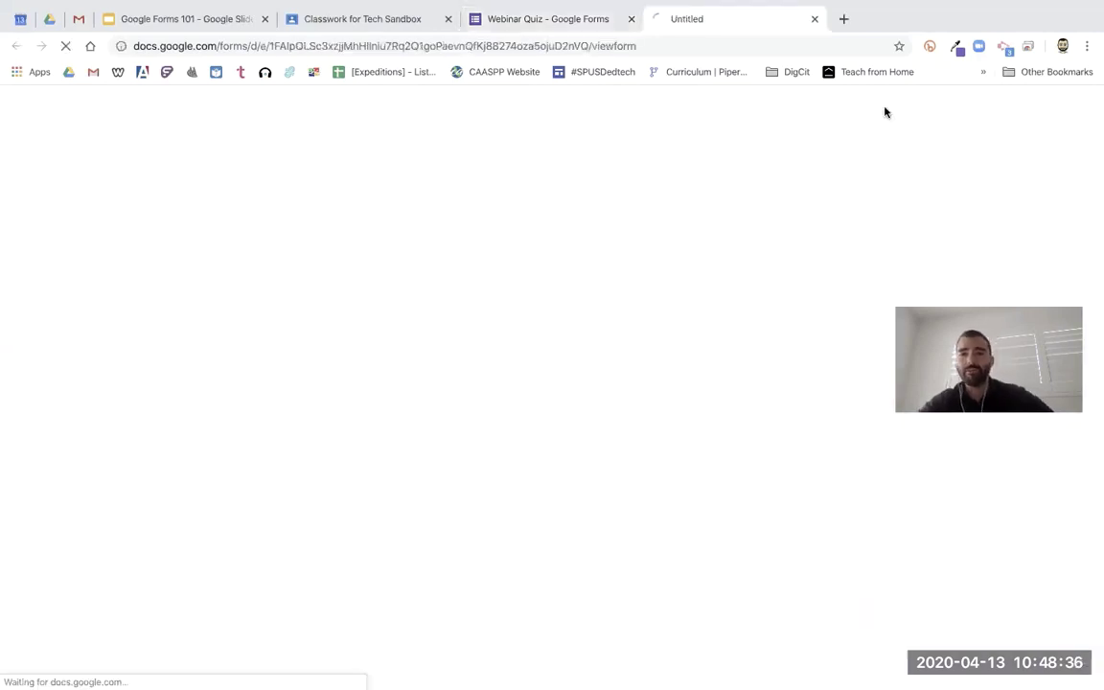
Step: Answer 5 for 2 + 2 =, 2 for 3 + 3 =, and tick Pepperoni as a topping
scroll(343, 364, "down", 15)
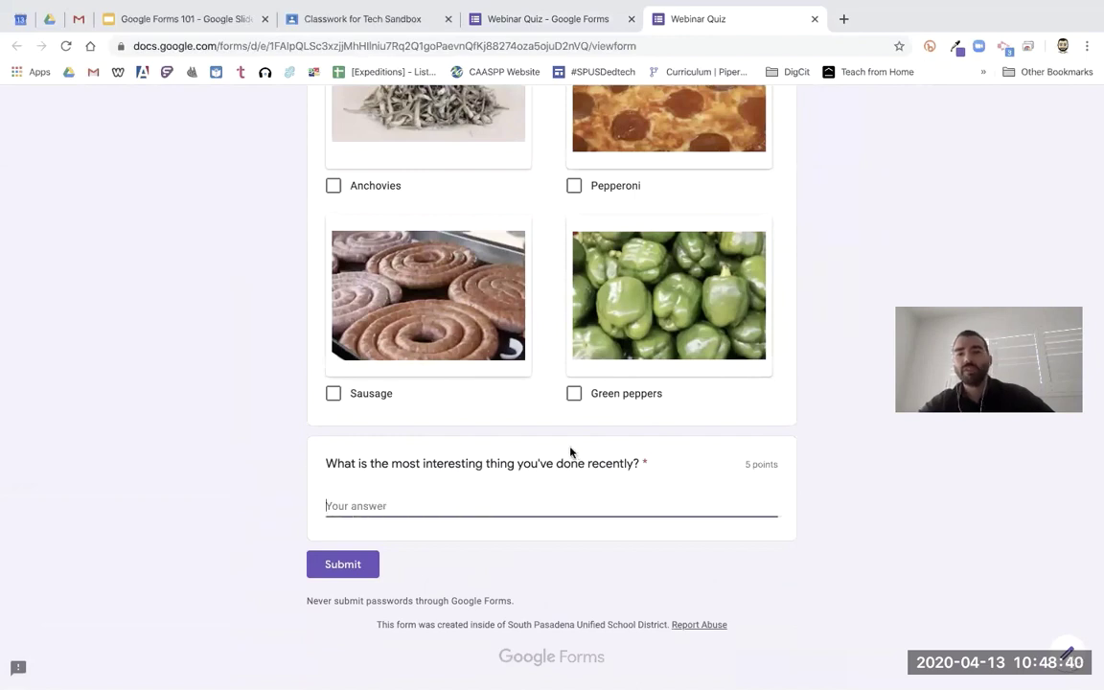
scroll(514, 421, "up", 15)
left_click(334, 396)
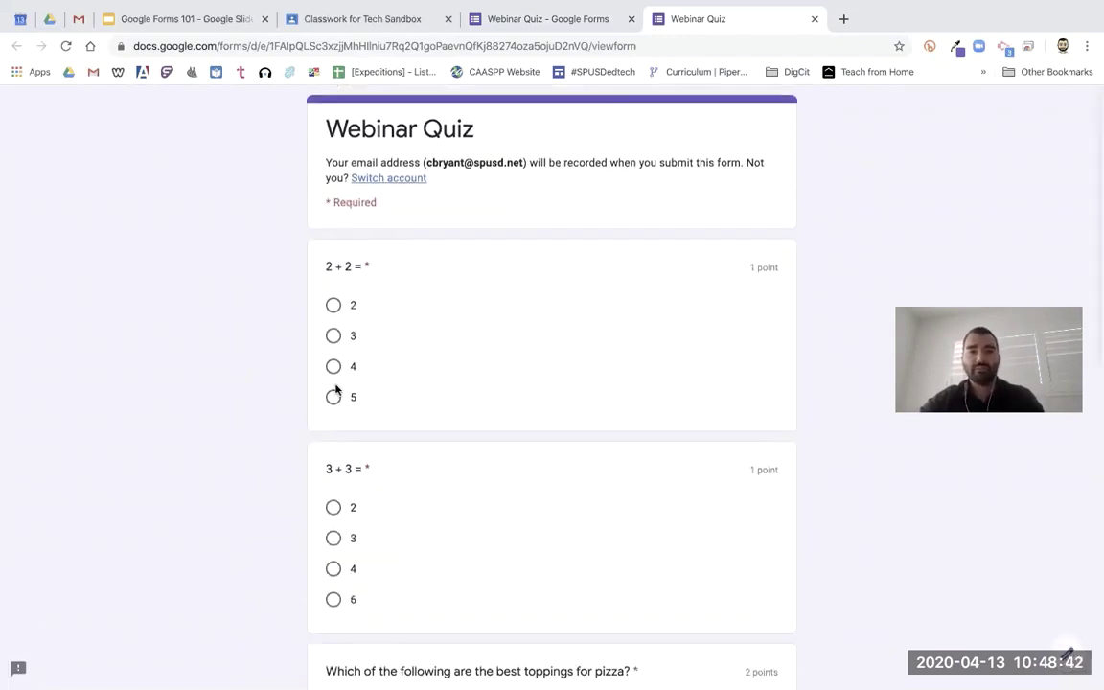
left_click(332, 506)
scroll(337, 505, "down", 6)
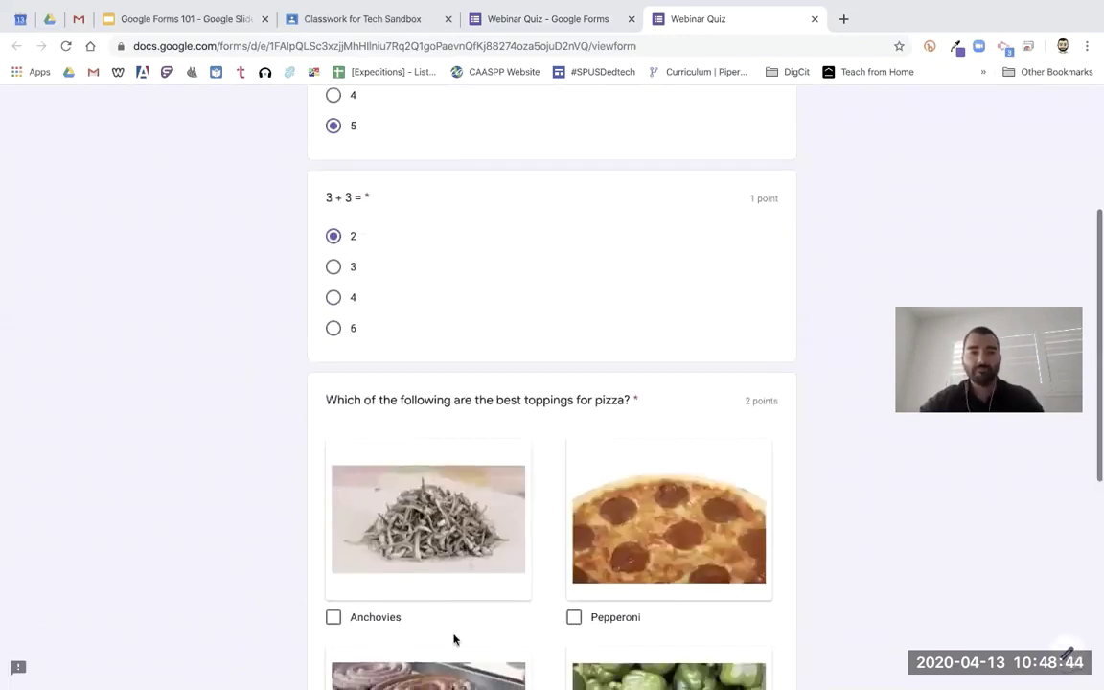
left_click(573, 334)
scroll(438, 439, "down", 2)
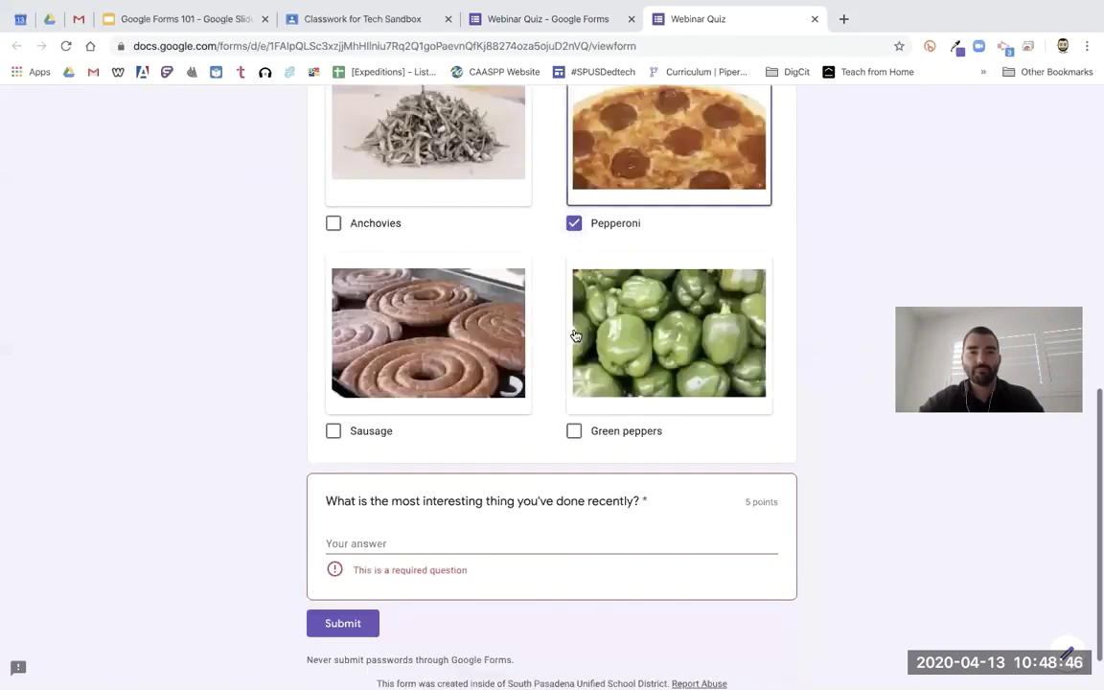
Step: Write the Animal Crossing answer, submit the test response, and return to the Webinar Quiz editor
left_click(403, 484)
type("The most interesting thing I've done recently is play Animal Crossing on my Nintendo")
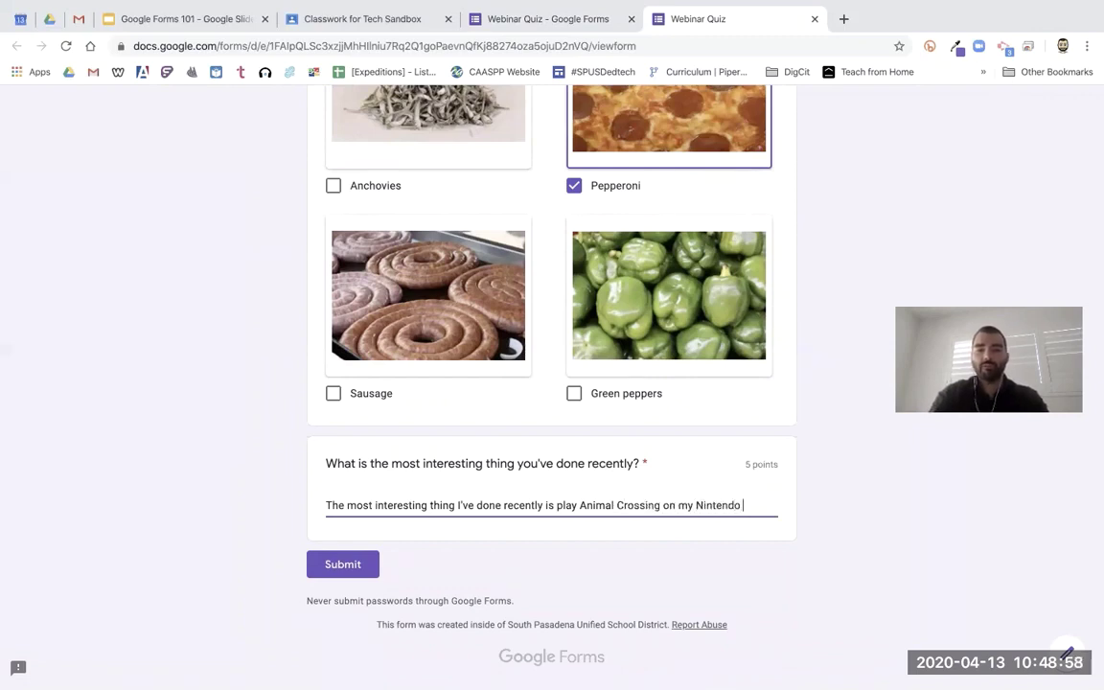
type("ch.")
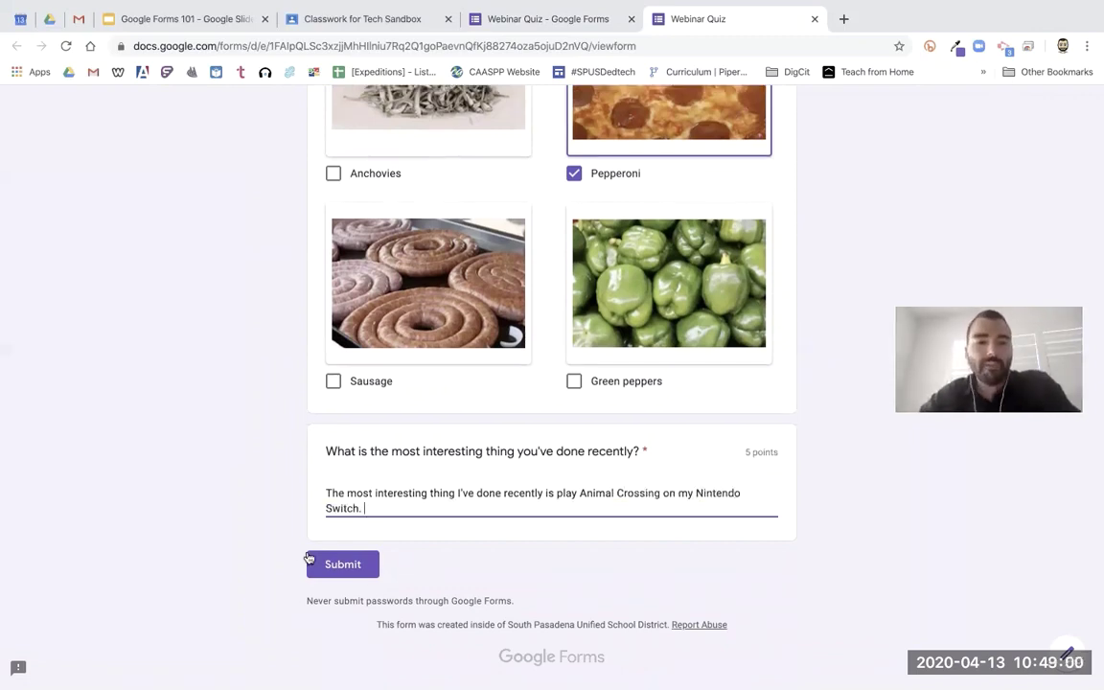
left_click(321, 563)
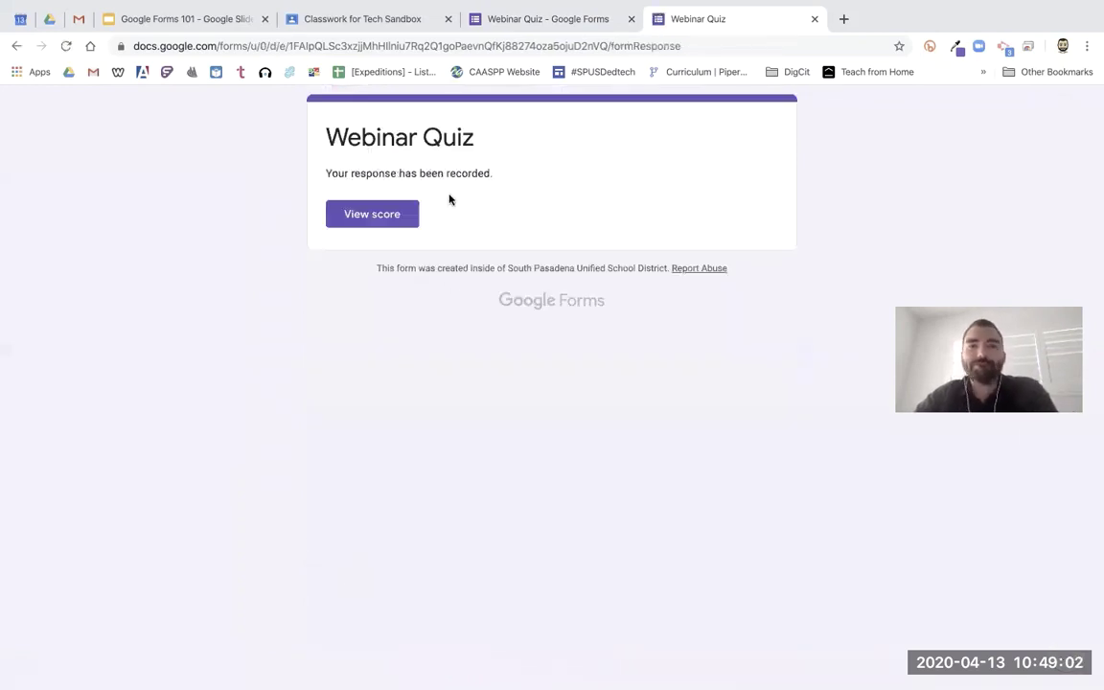
left_click(566, 21)
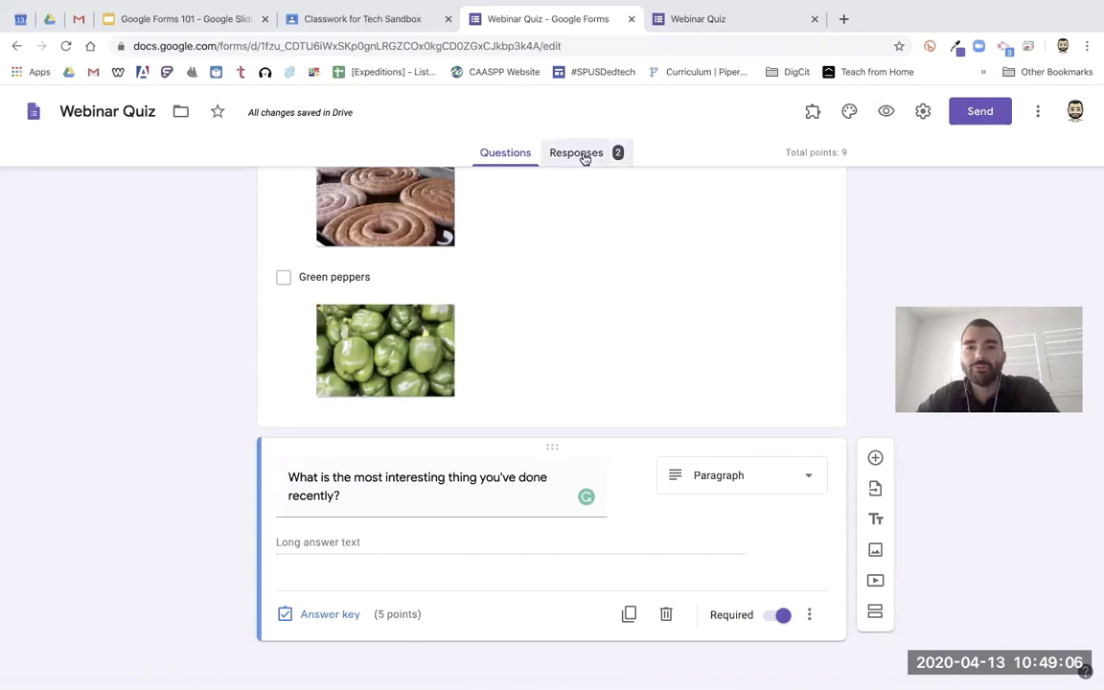
Step: Open the second respondent's individual response and give the Animal Crossing answer 5 of 5 points
left_click(582, 155)
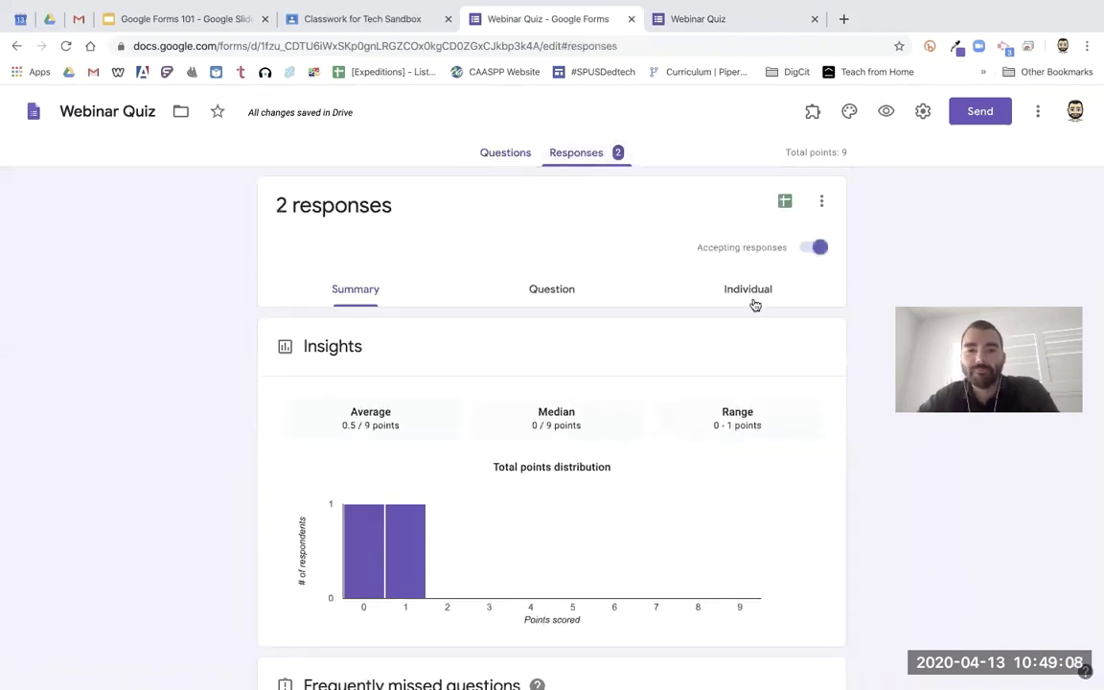
left_click(755, 303)
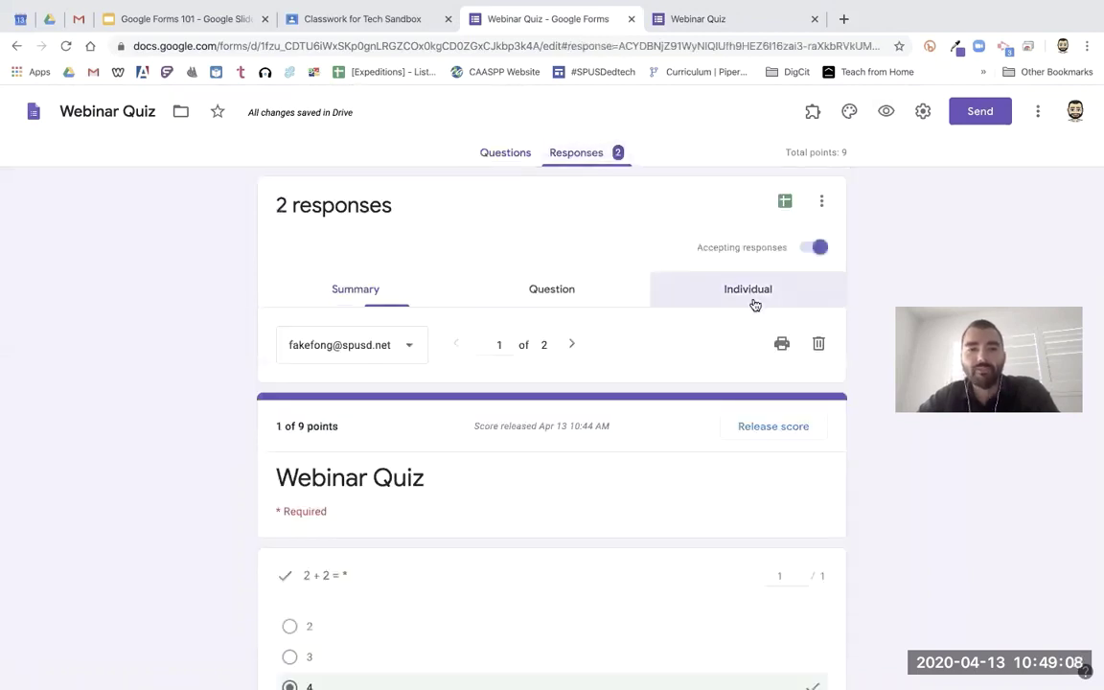
left_click(406, 339)
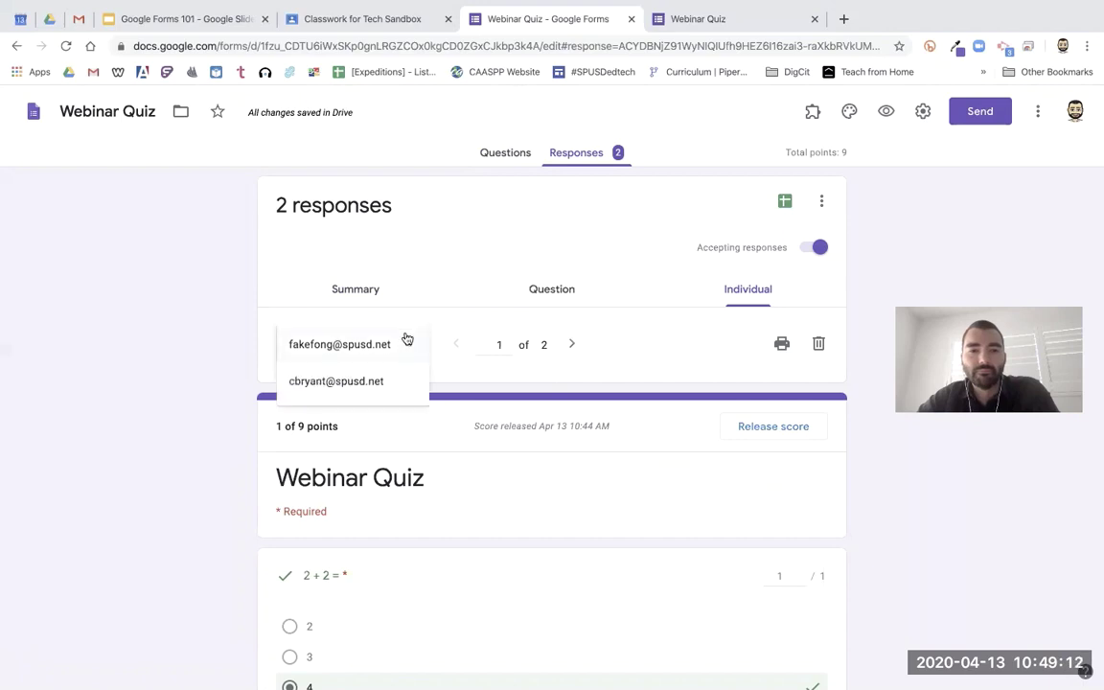
left_click(382, 383)
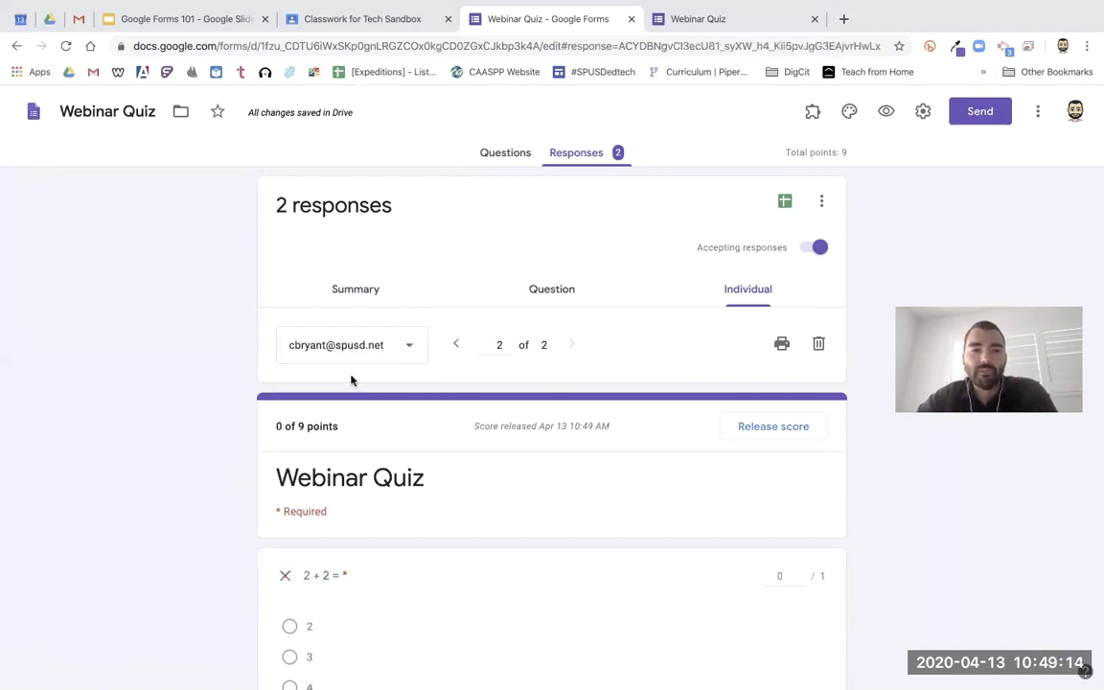
scroll(468, 379, "down", 2)
scroll(469, 379, "up", 2)
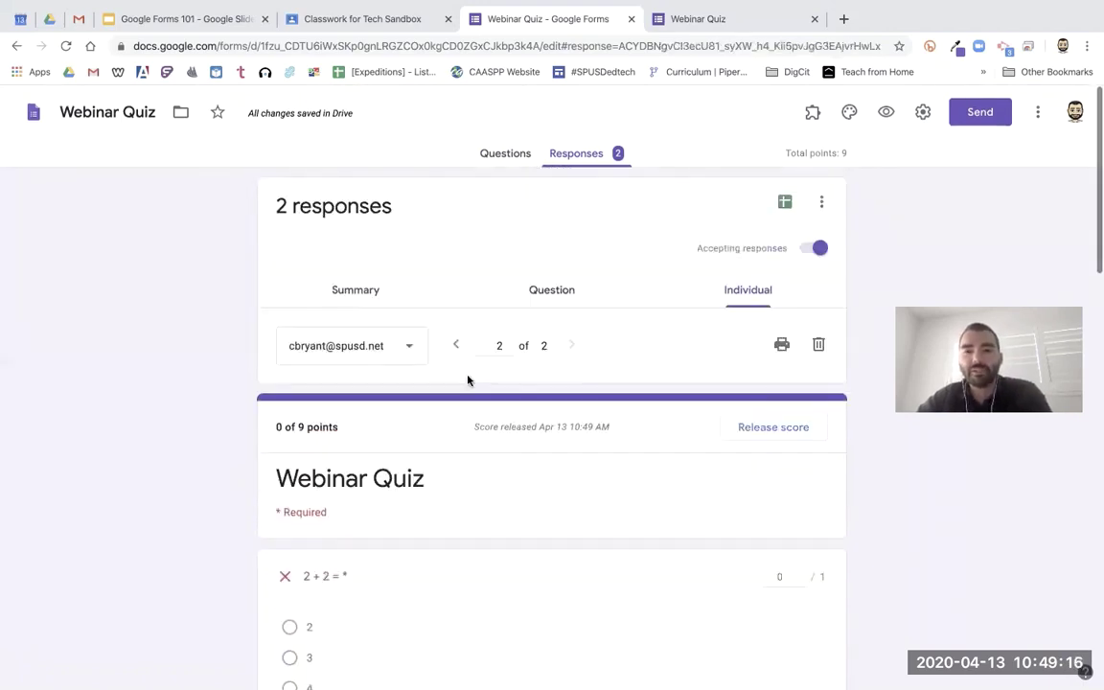
scroll(469, 380, "down", 1)
scroll(468, 380, "down", 5)
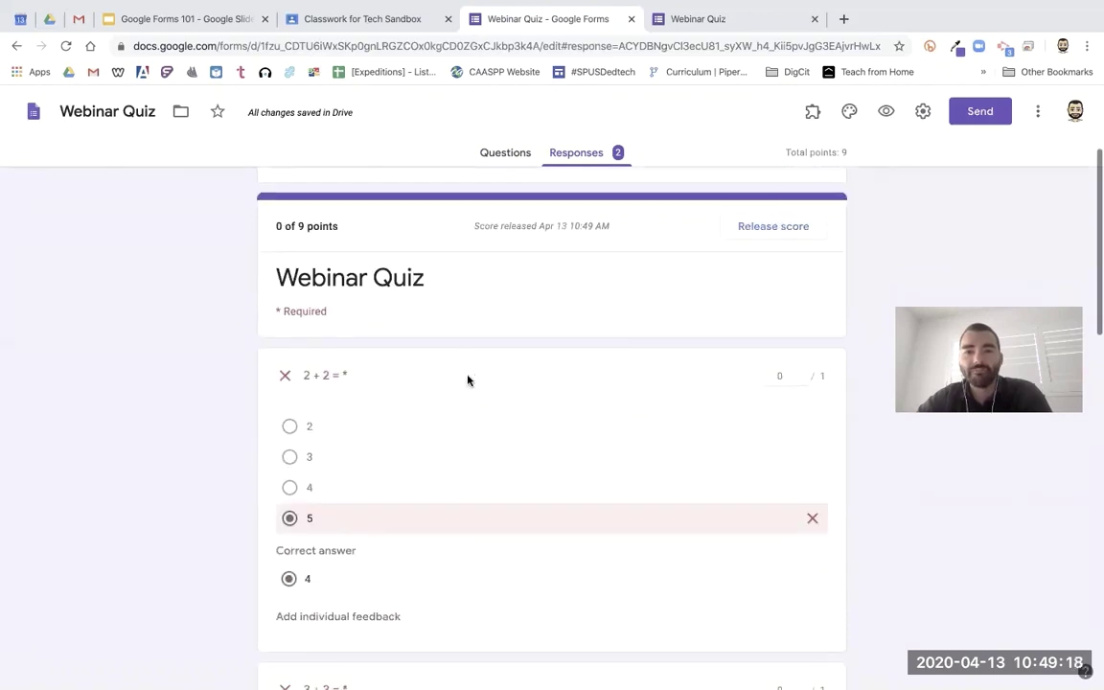
scroll(468, 381, "down", 8)
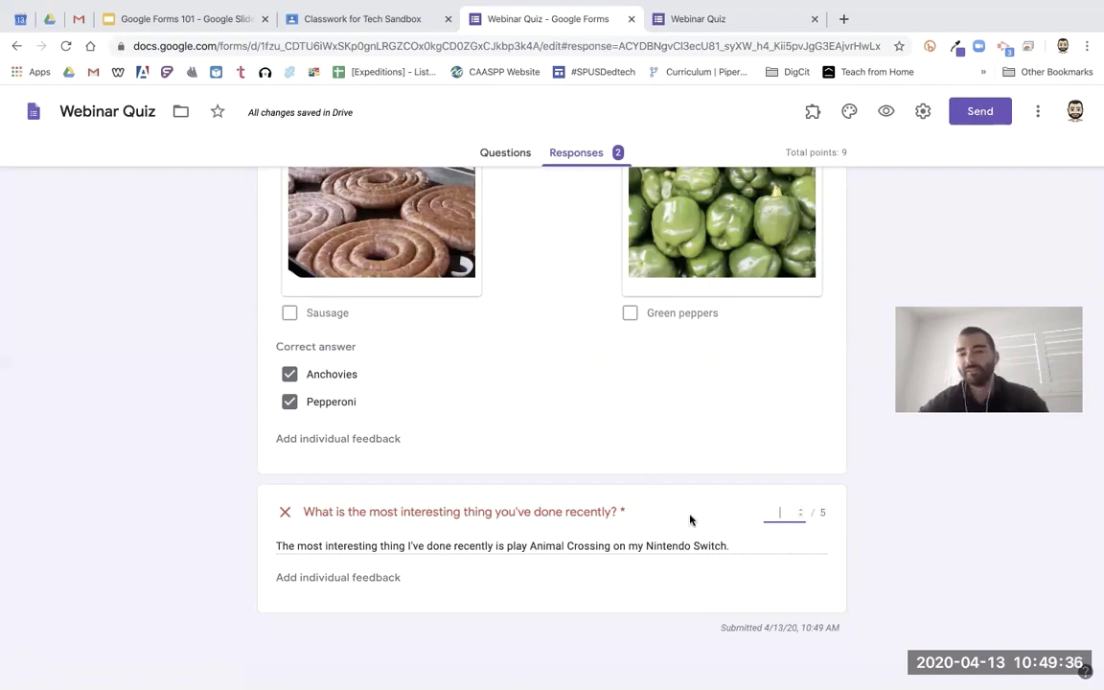
scroll(930, 151, "up", 15)
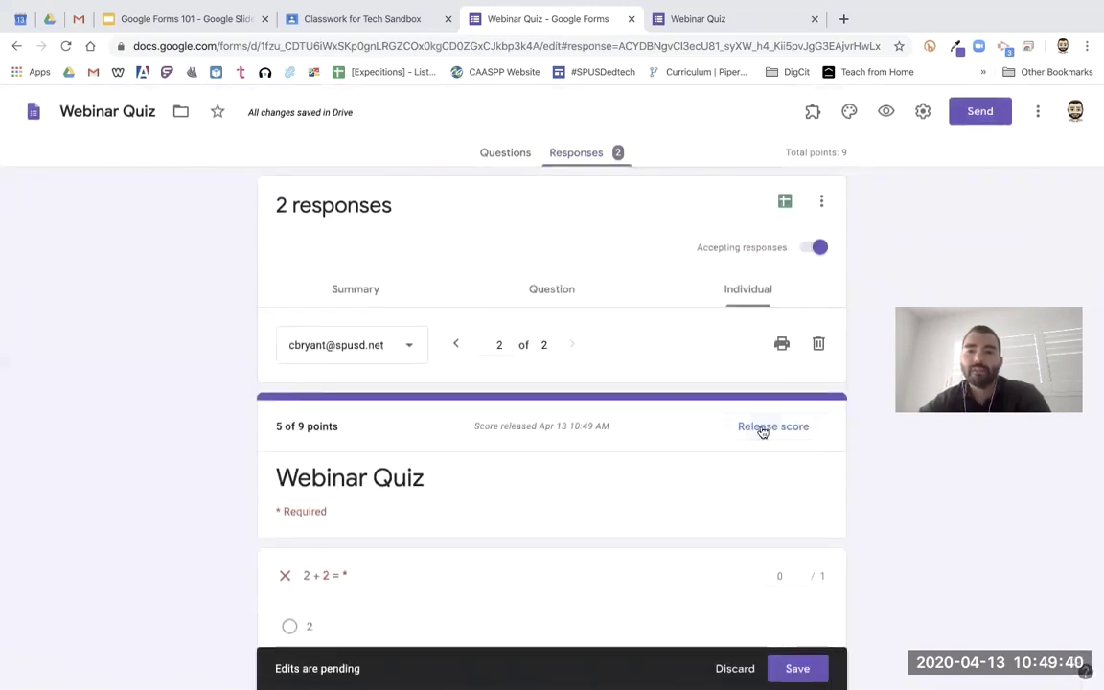
Step: Email the second respondent their released 5 of 9 score and review the graded response
left_click(770, 426)
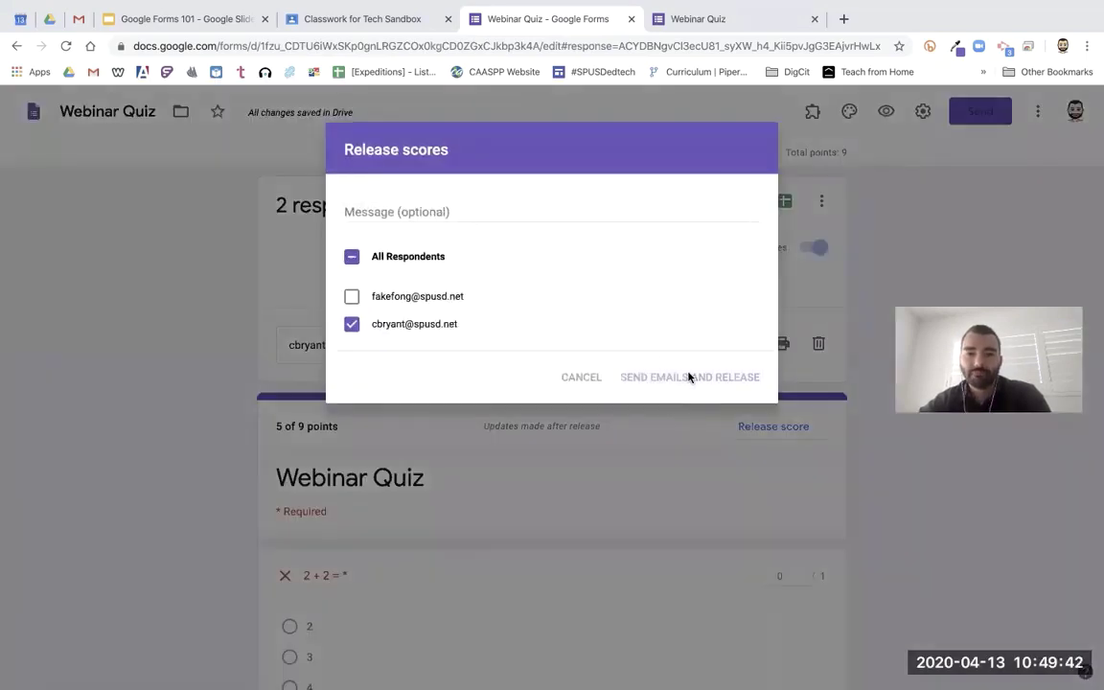
left_click(688, 376)
scroll(688, 377, "down", 3)
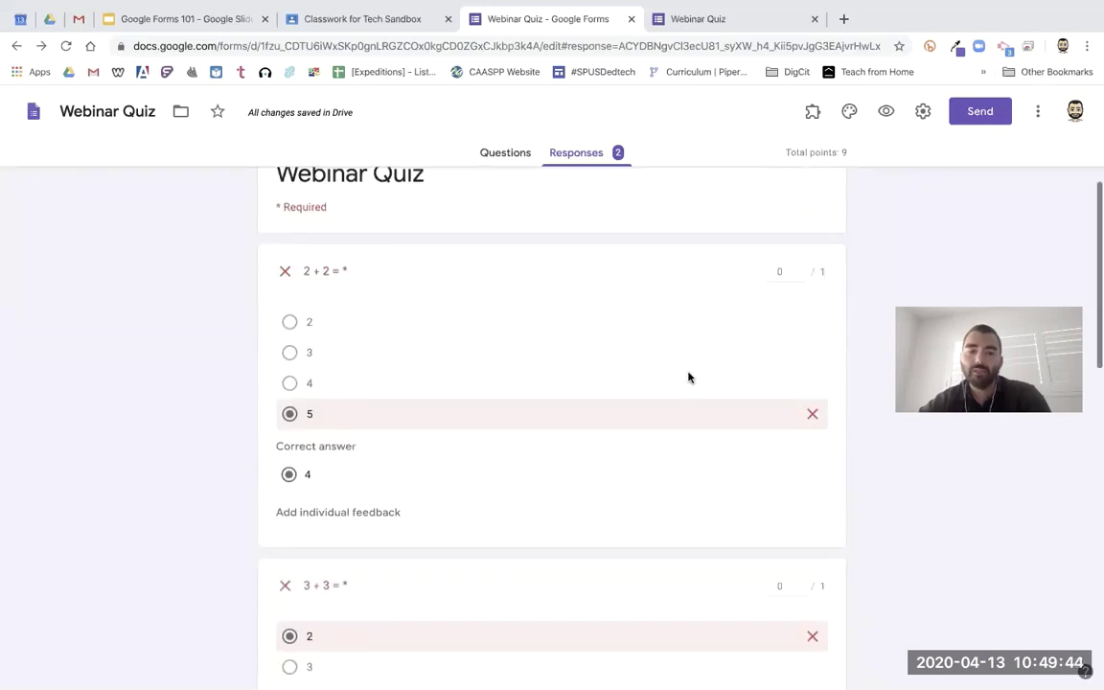
scroll(688, 377, "down", 3)
scroll(688, 376, "down", 8)
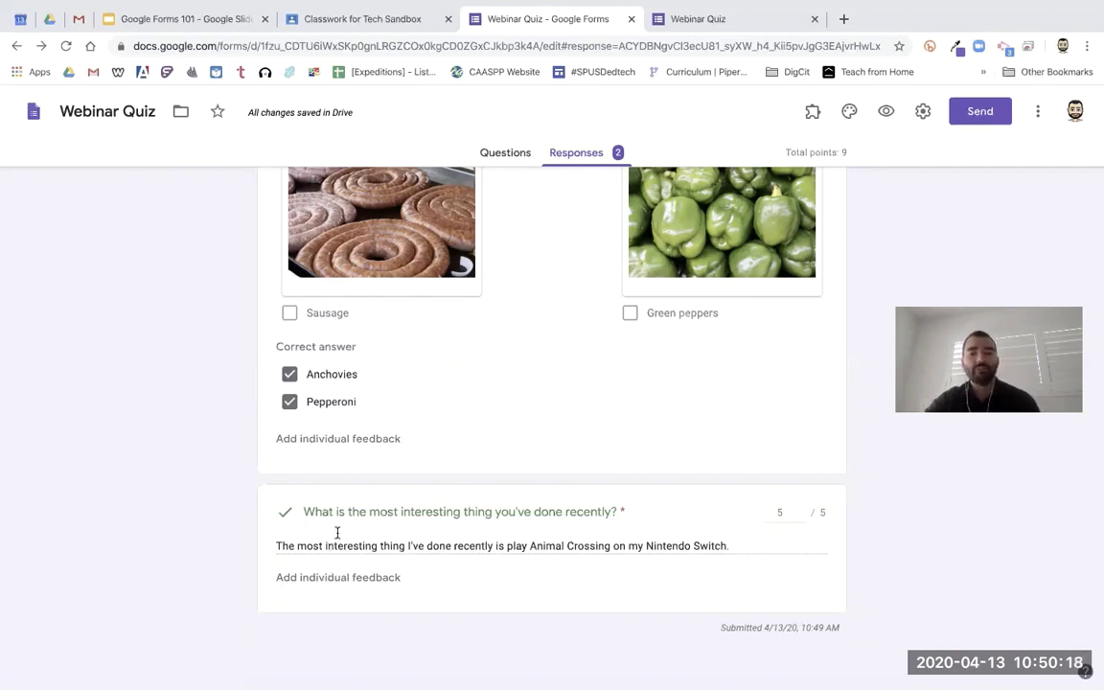
scroll(350, 461, "up", 3)
scroll(351, 462, "down", 3)
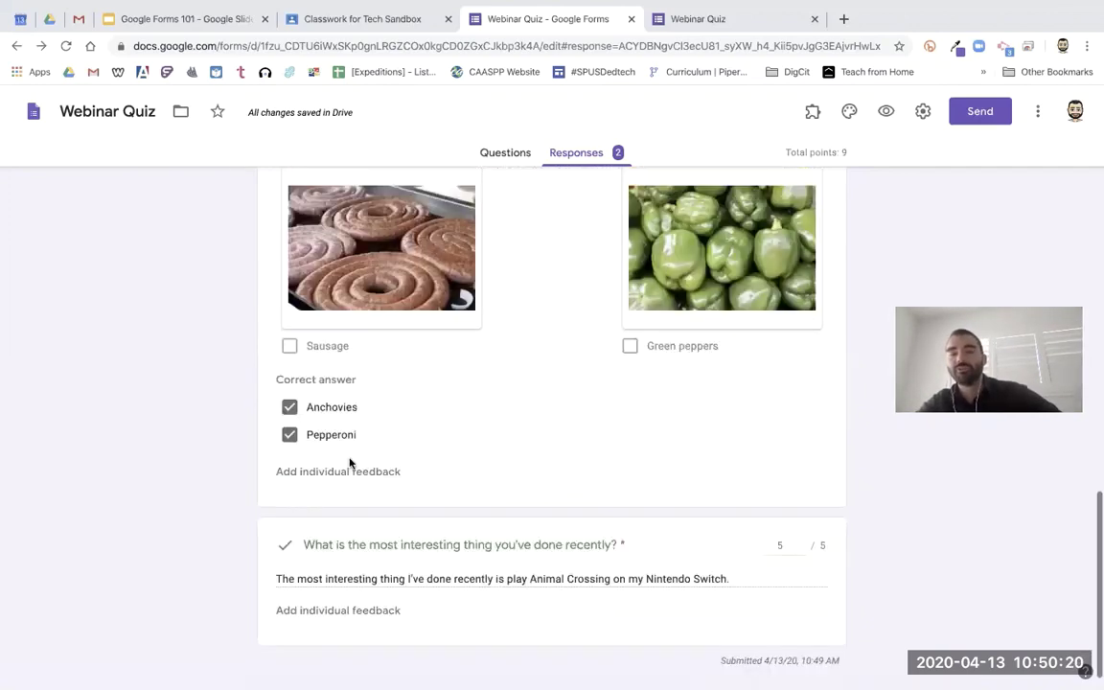
Step: Save the feedback "That's a good choice, but nope!" on the pizza toppings answer, without a video
left_click(337, 441)
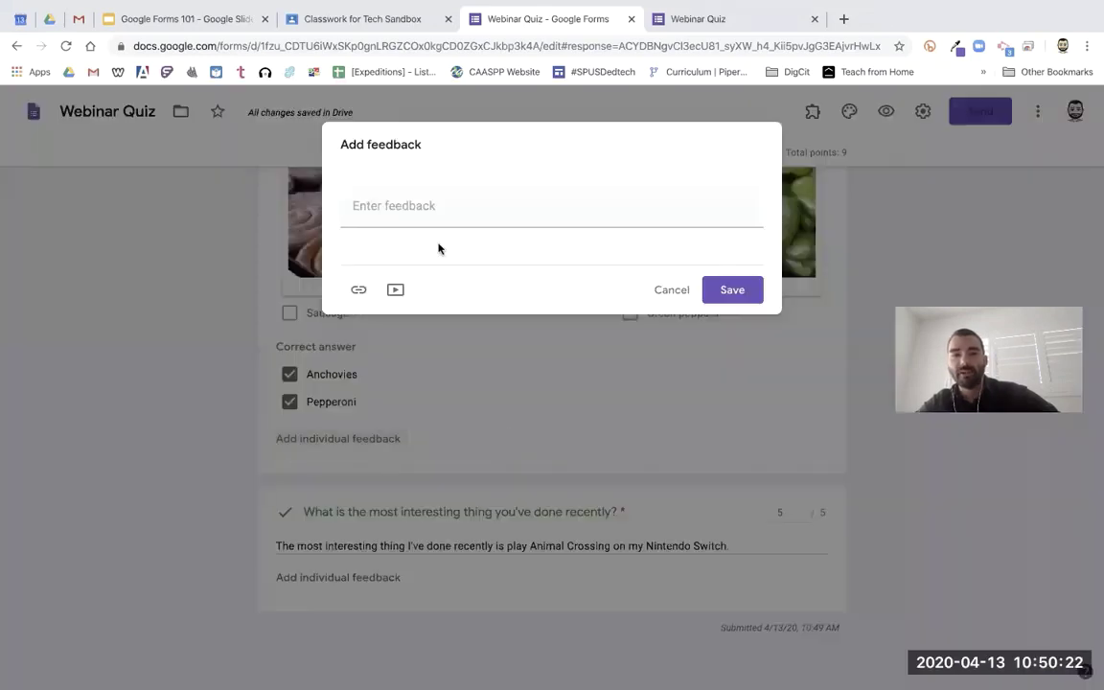
type("That's a")
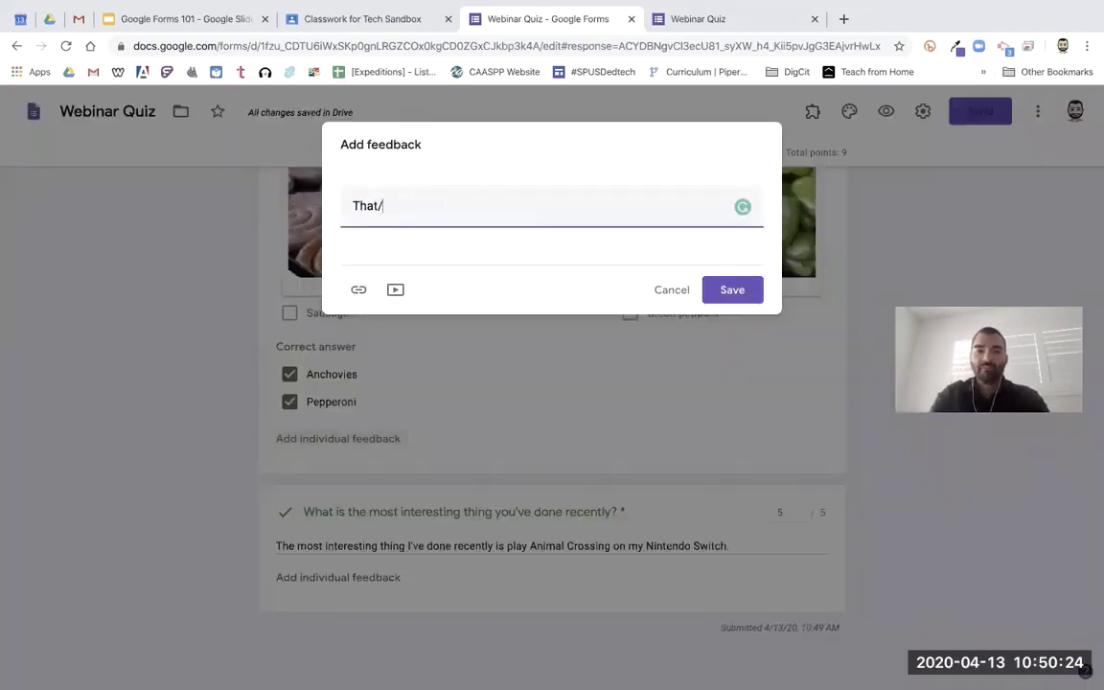
key("BackSpace")
key("BackSpace")
key("BackSpace")
key("BackSpace")
type("'s a g")
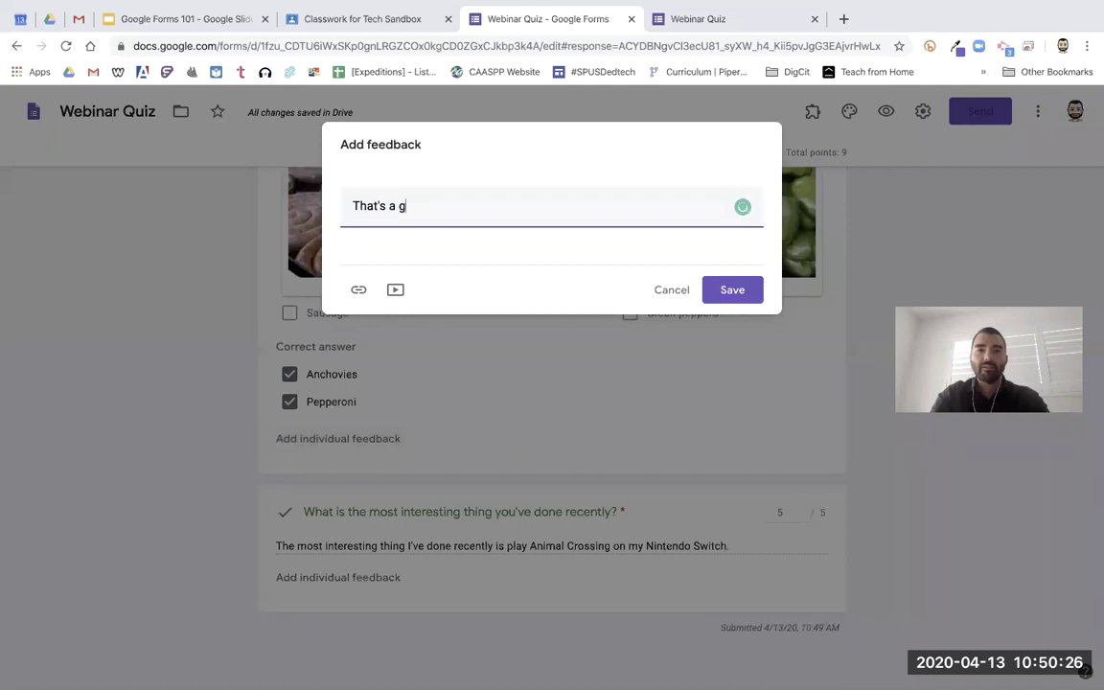
type("ood choice, but nope!")
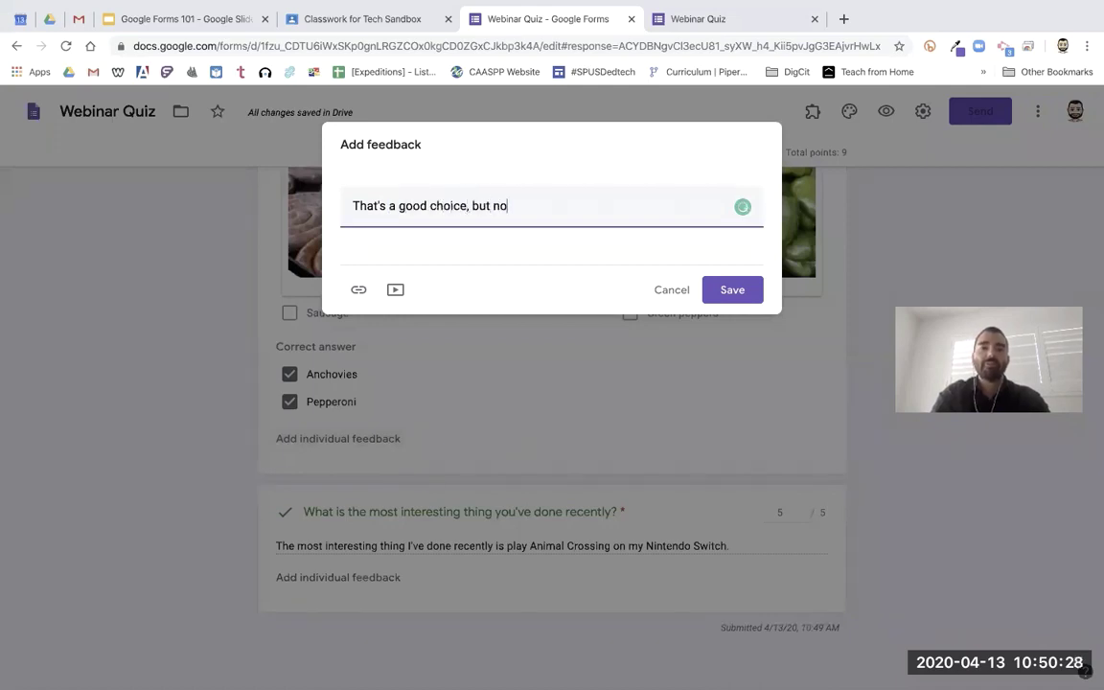
left_click(393, 299)
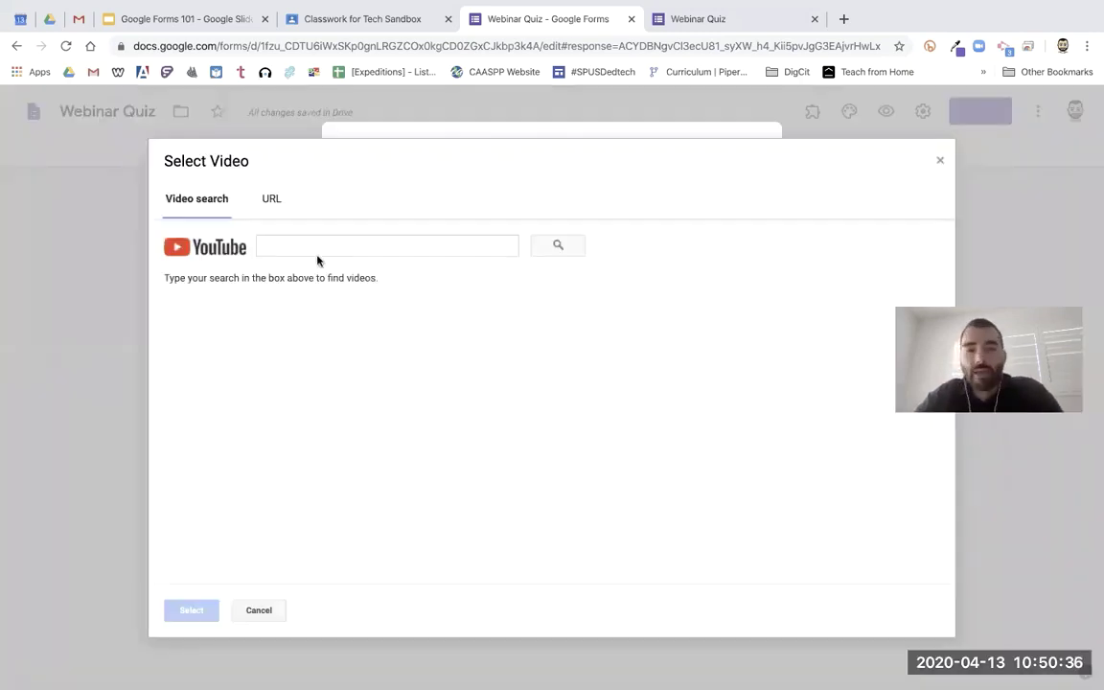
left_click(285, 249)
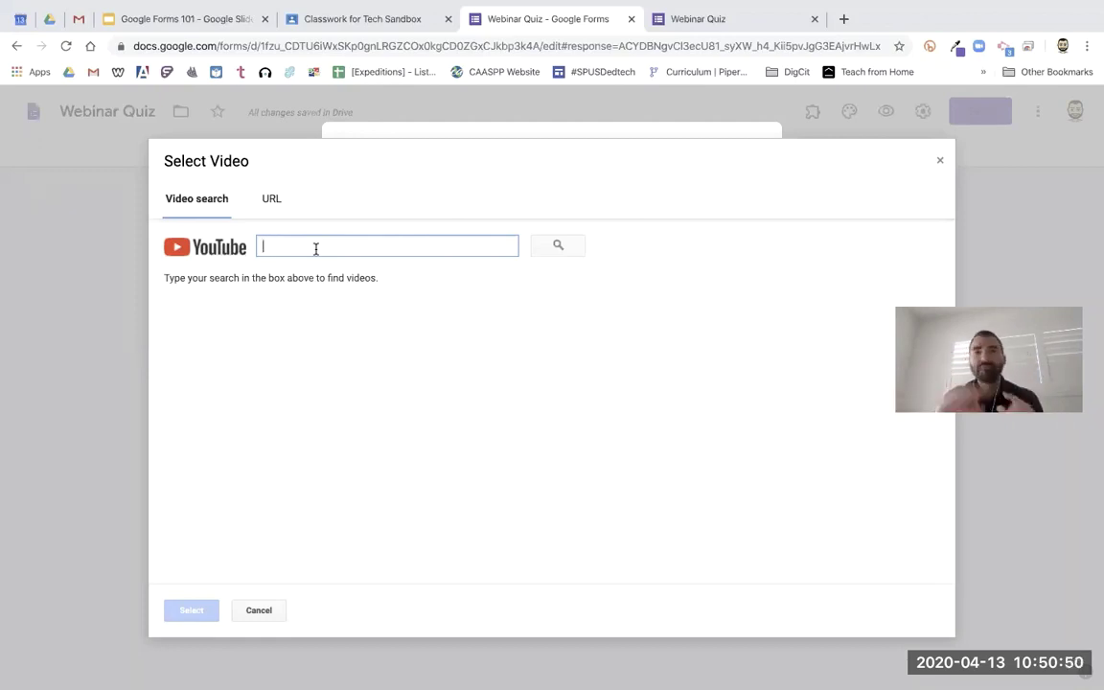
left_click(939, 160)
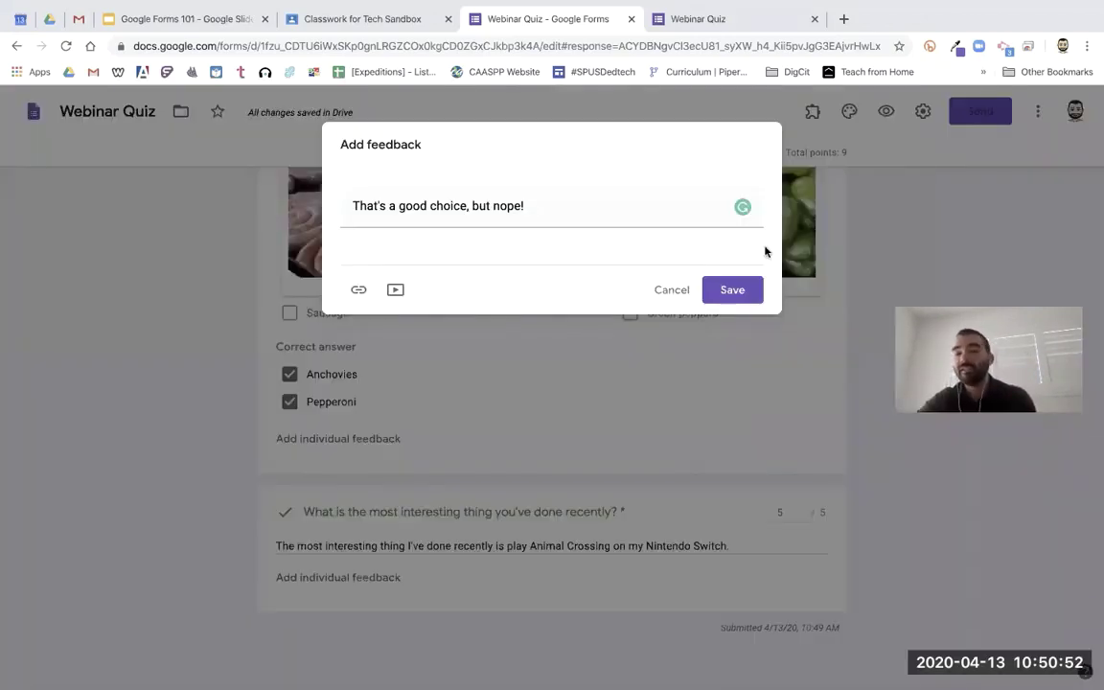
left_click(732, 289)
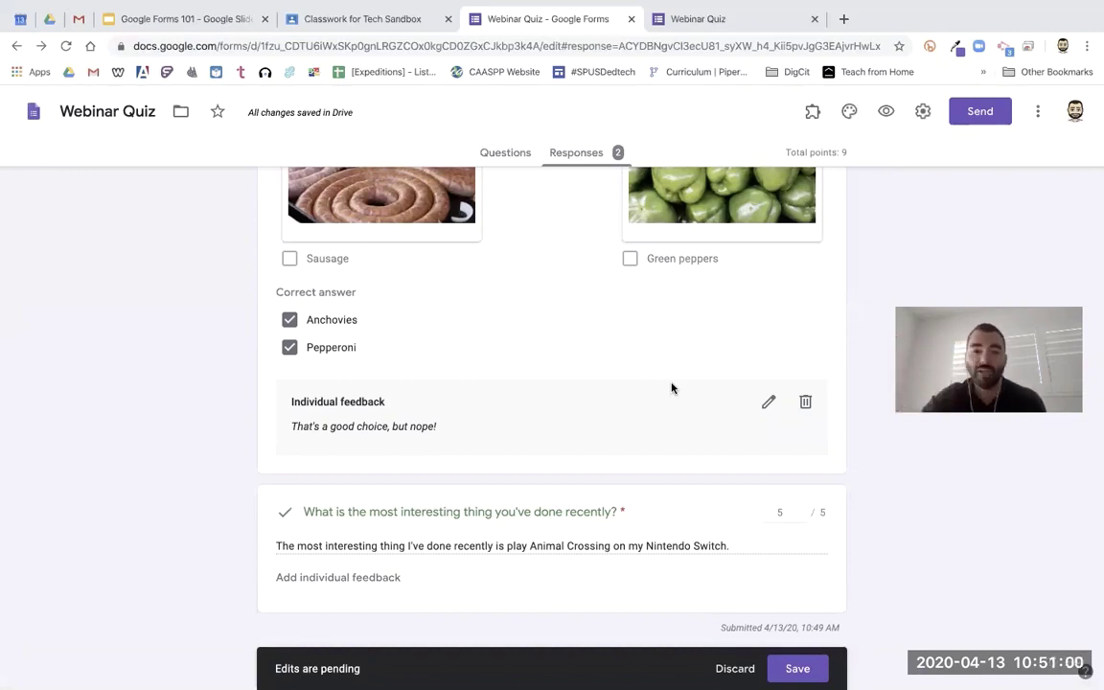
Step: Save the feedback 'Great contribution. I am also playing that!' on the Animal Crossing answer
left_click(359, 578)
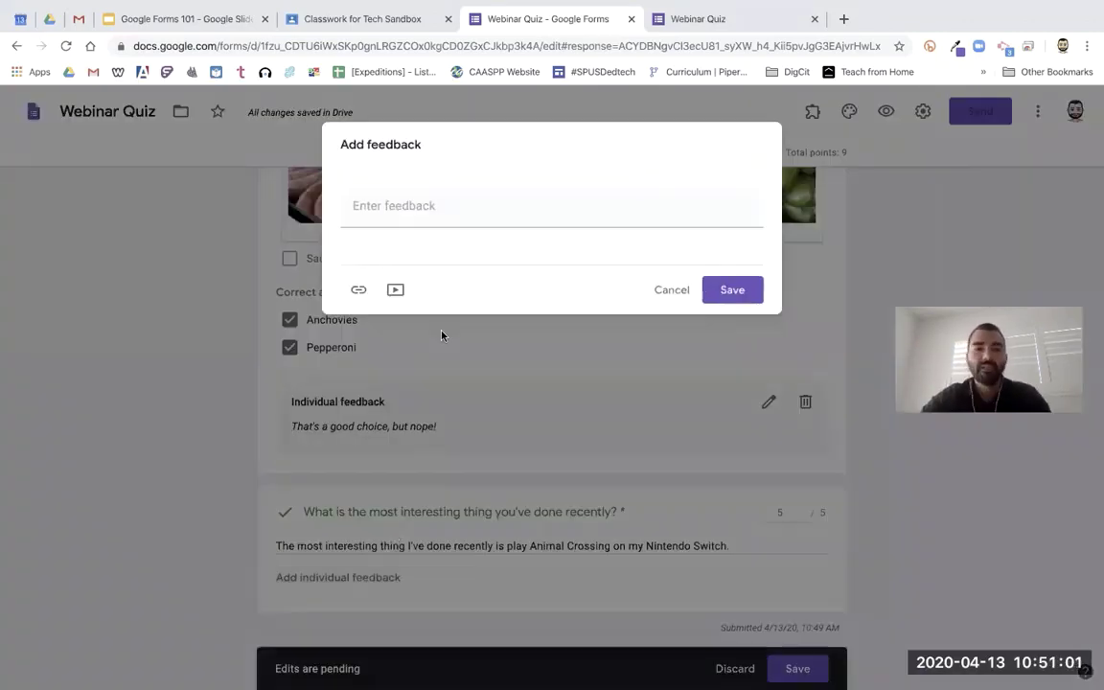
left_click(375, 206)
type("Great ")
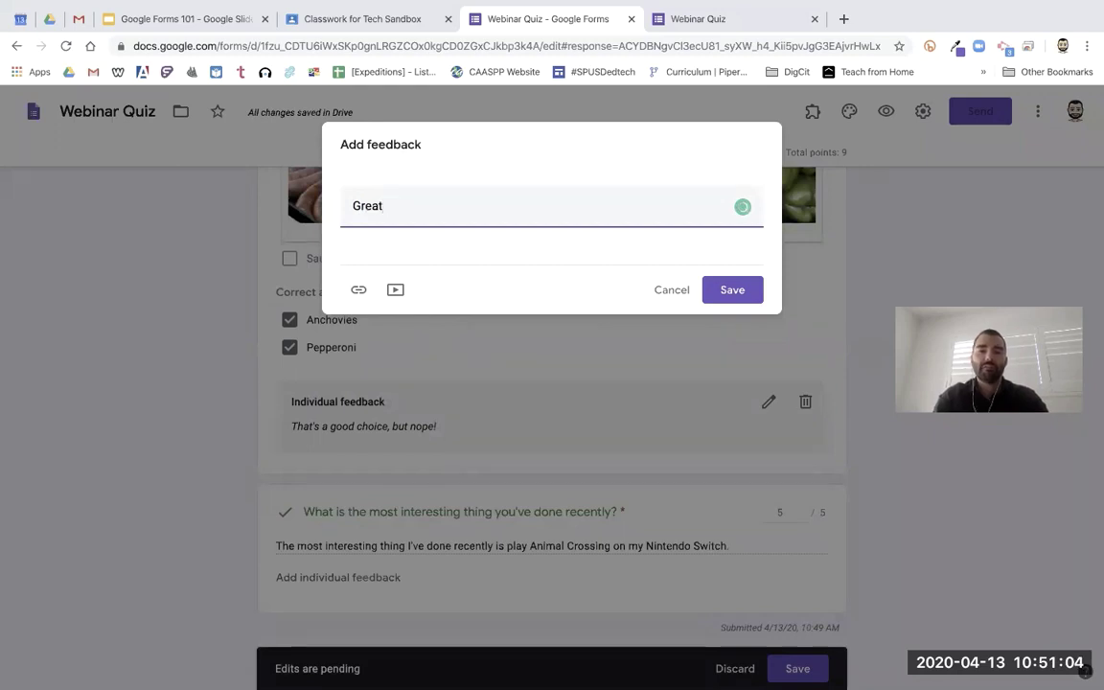
type("controbut")
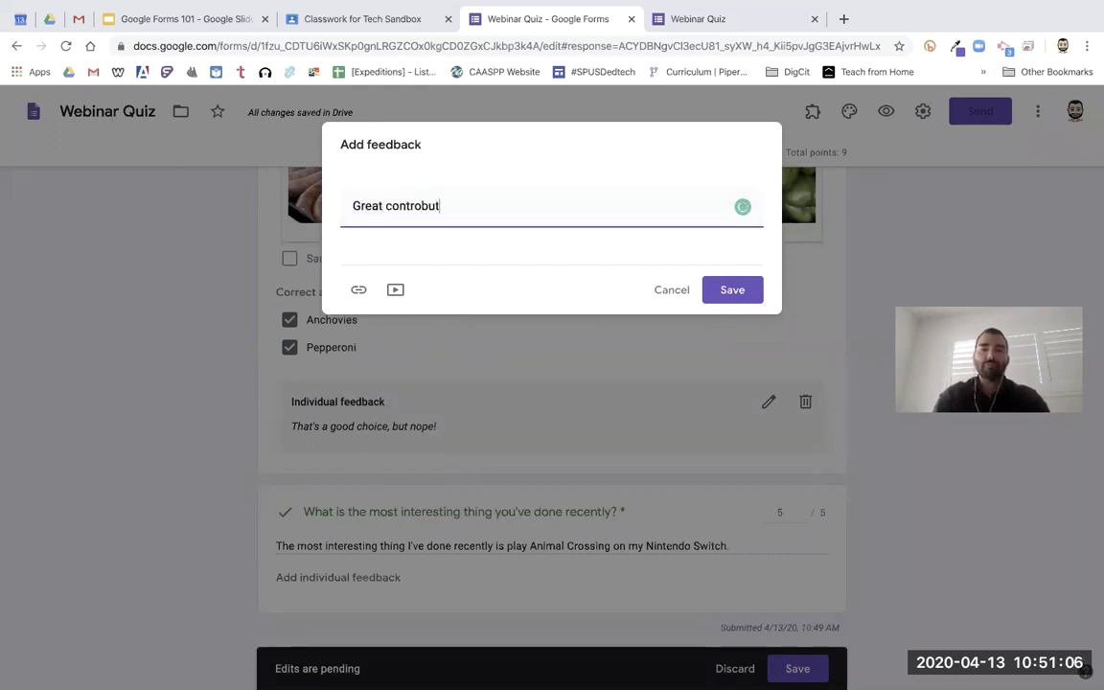
key("BackSpace")
key("BackSpace")
key("BackSpace")
type("ibtu")
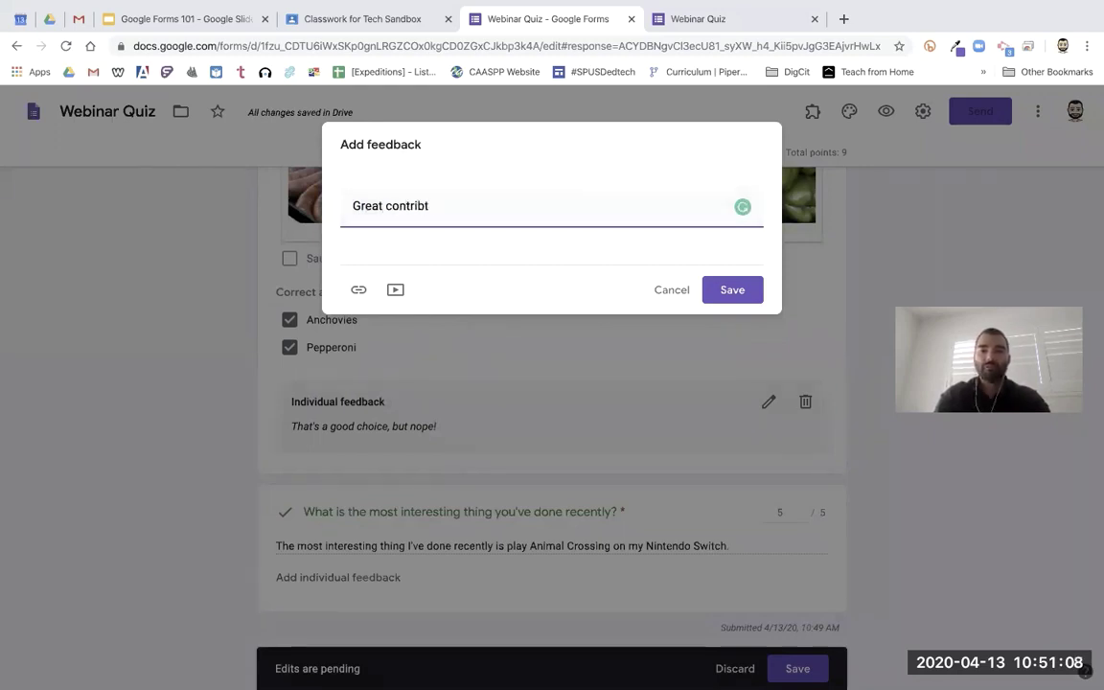
key("BackSpace")
type("ititio")
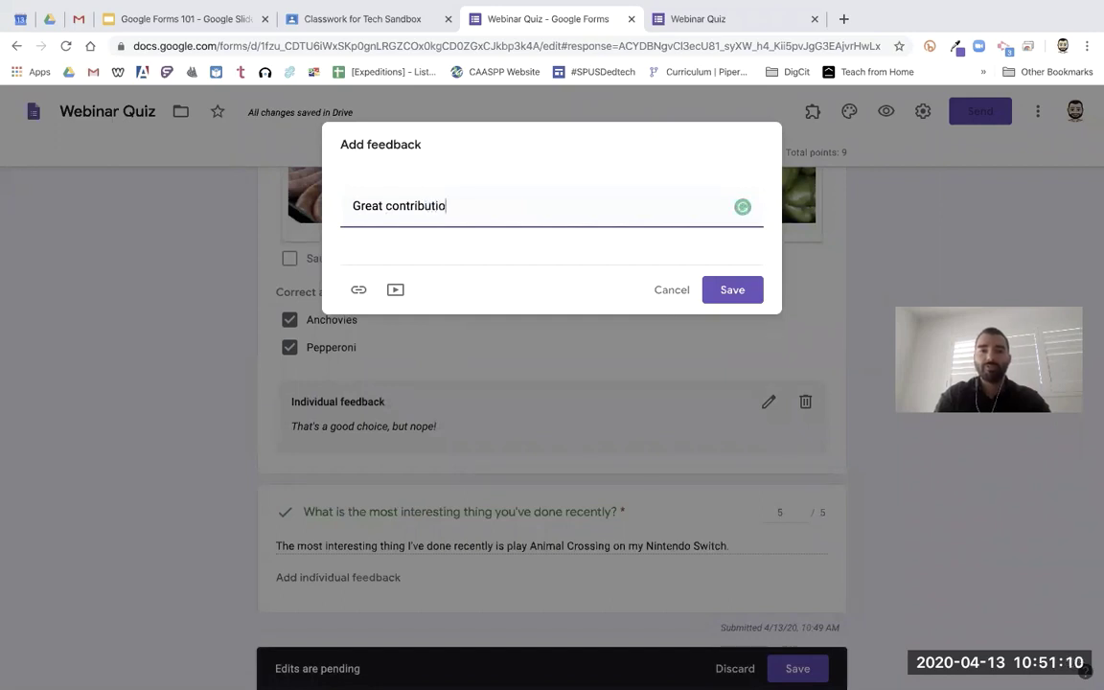
type("n. I am al")
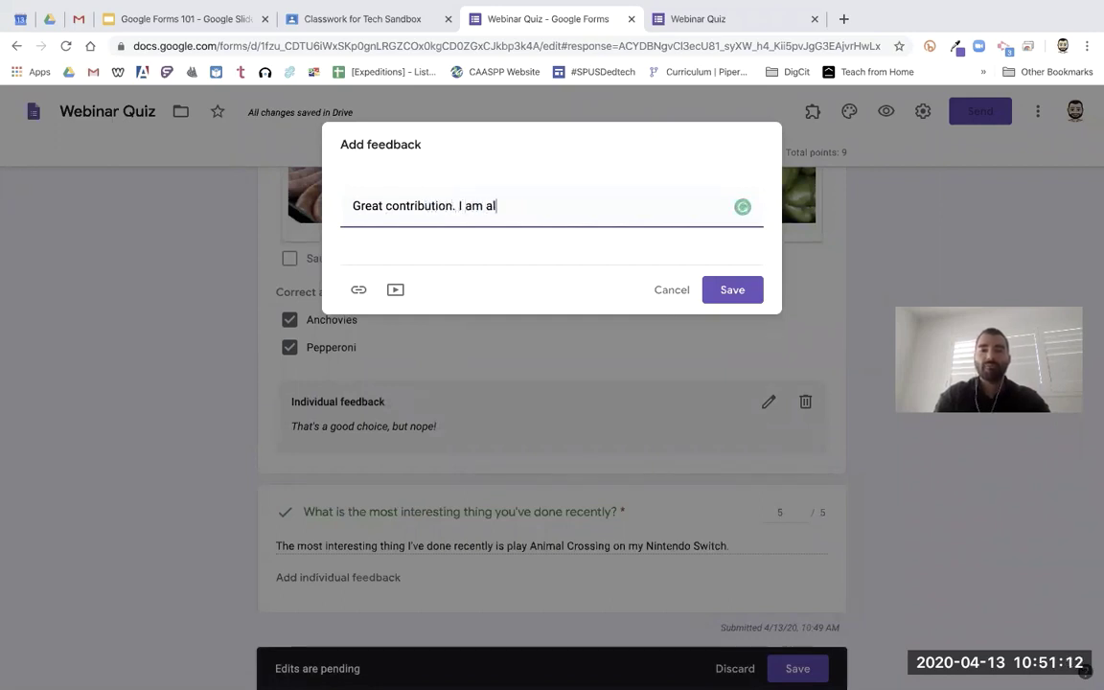
type("so playing that!")
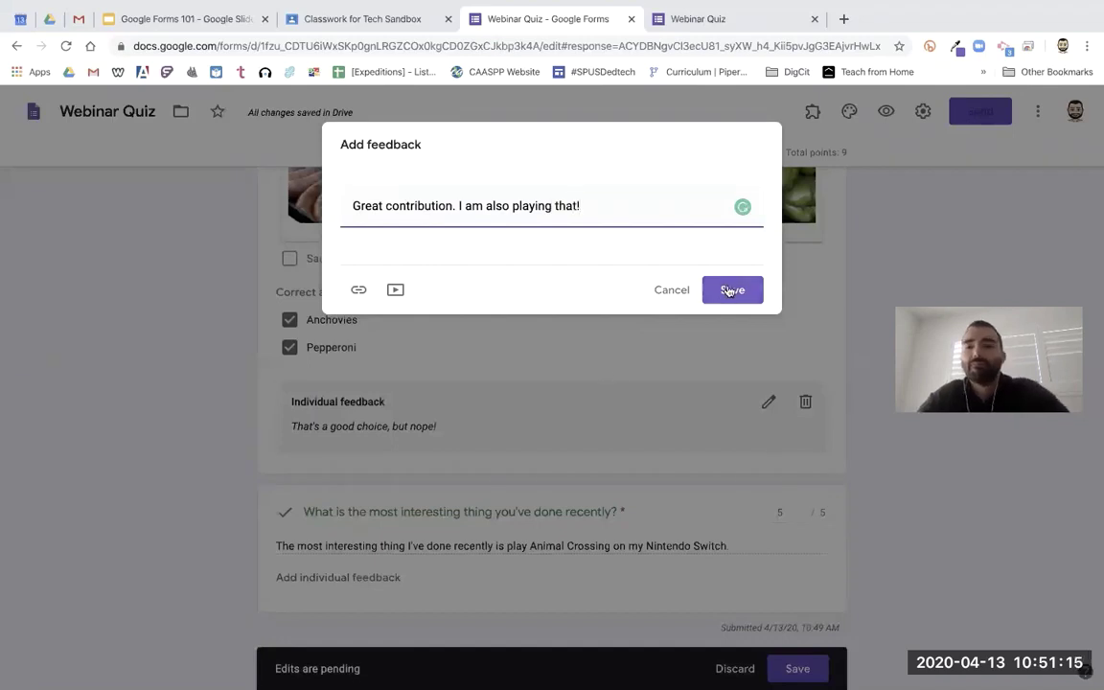
left_click(734, 285)
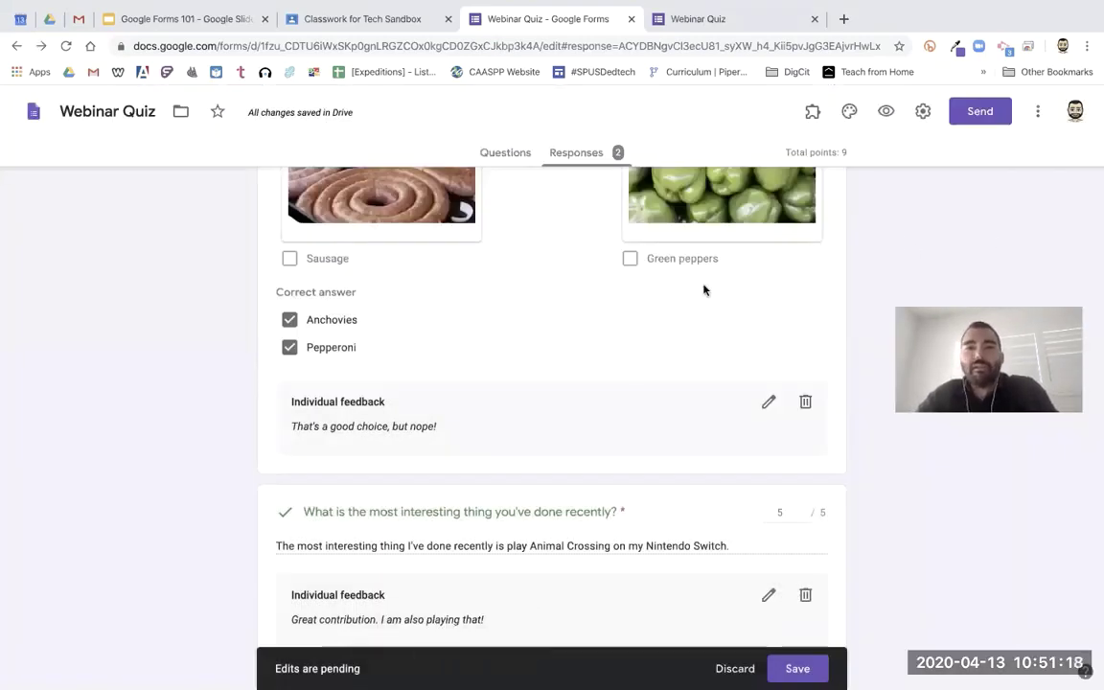
Step: Review the response's feedback, then bring up the Google Forms 101 slide deck
scroll(703, 289, "up", 3)
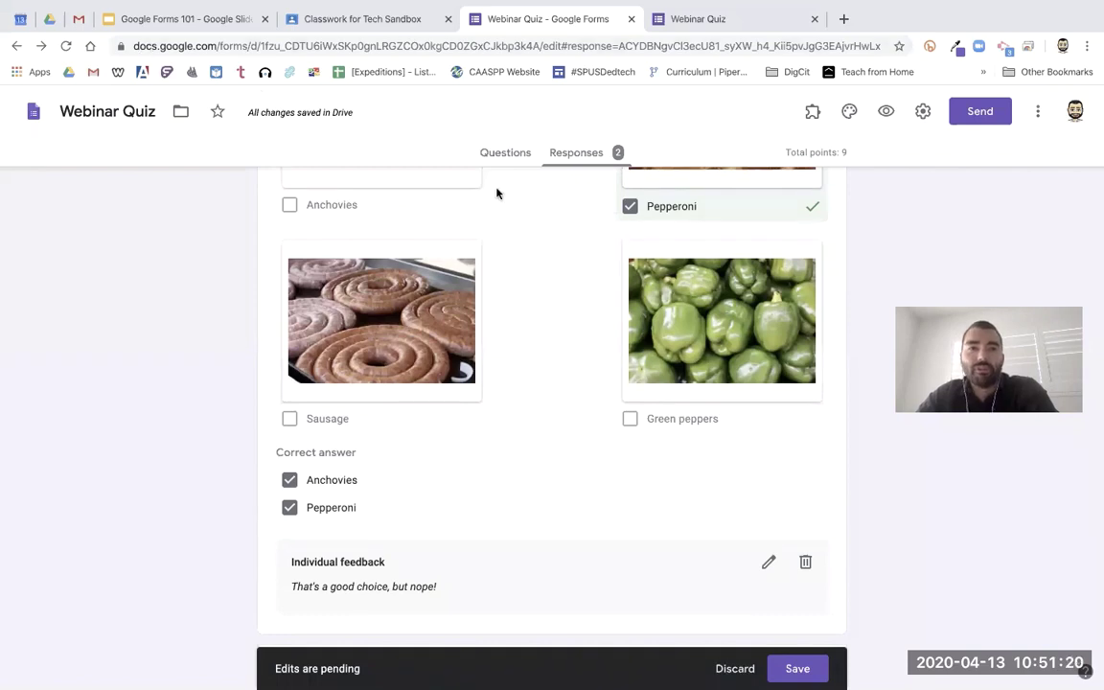
scroll(552, 222, "up", 10)
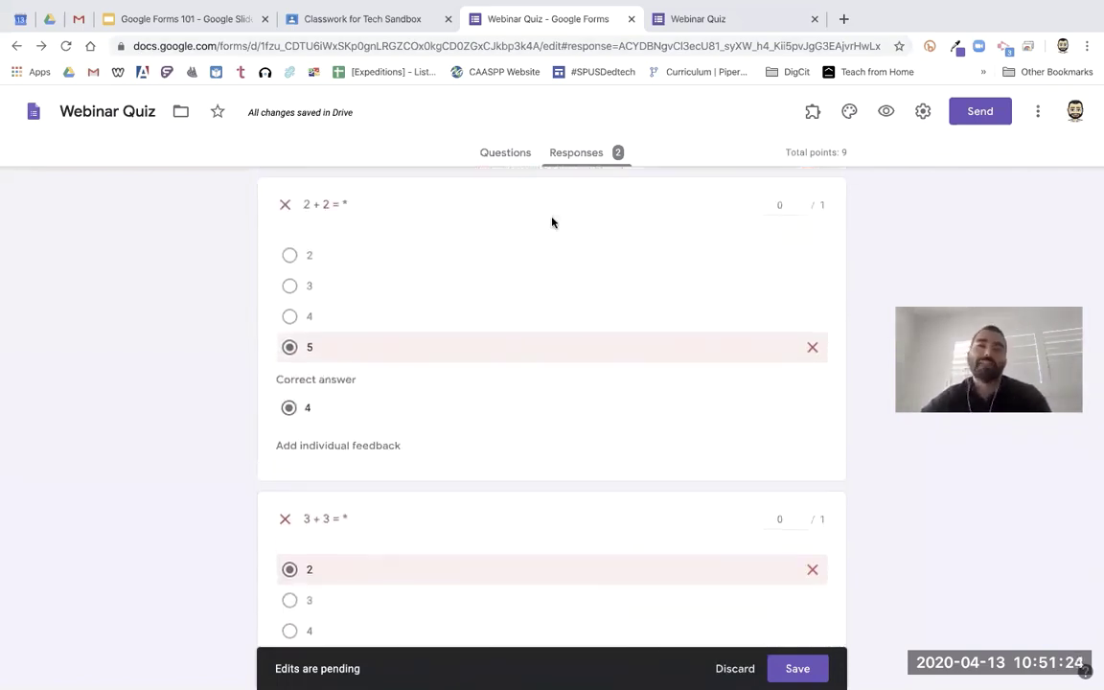
scroll(552, 222, "down", 2)
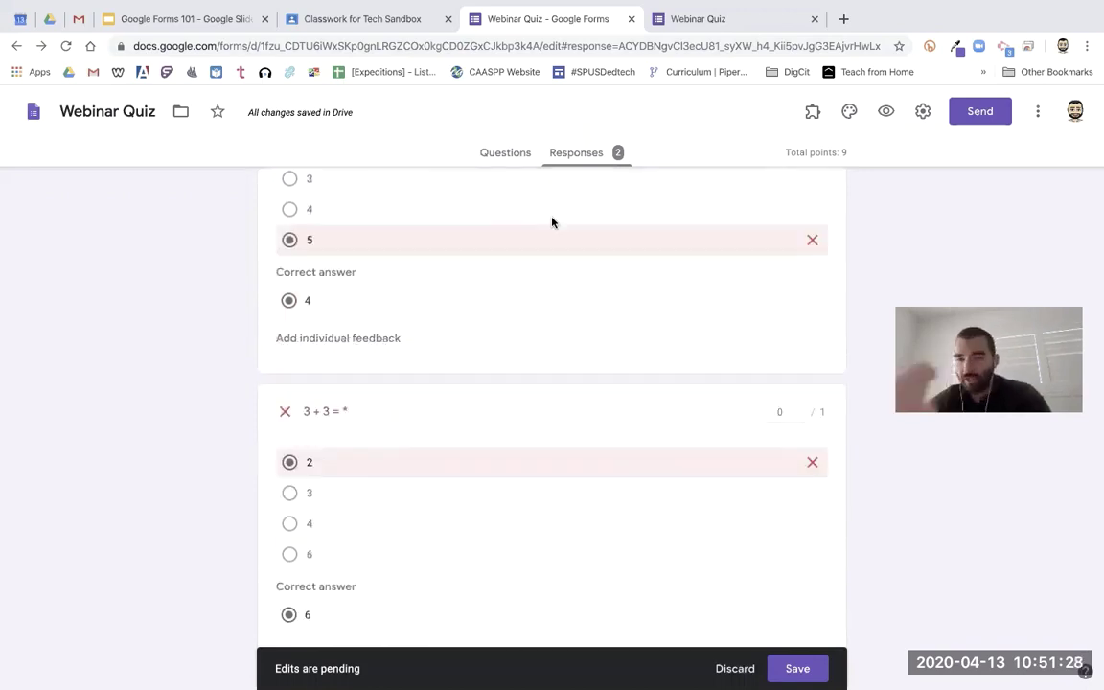
scroll(552, 222, "down", 18)
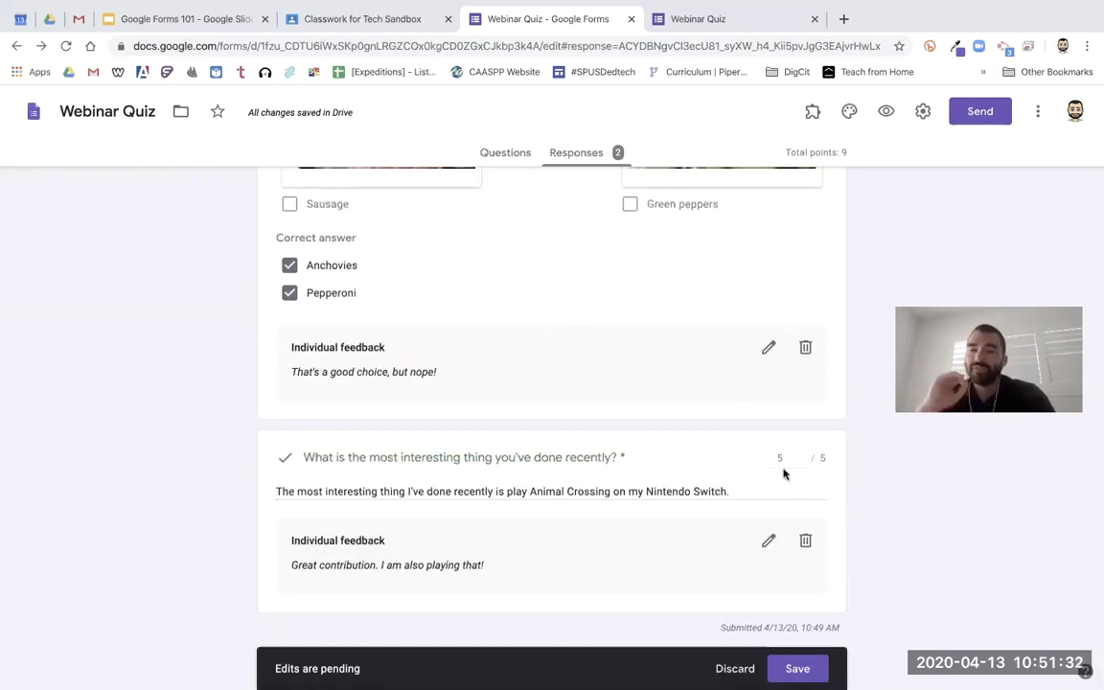
left_click(187, 19)
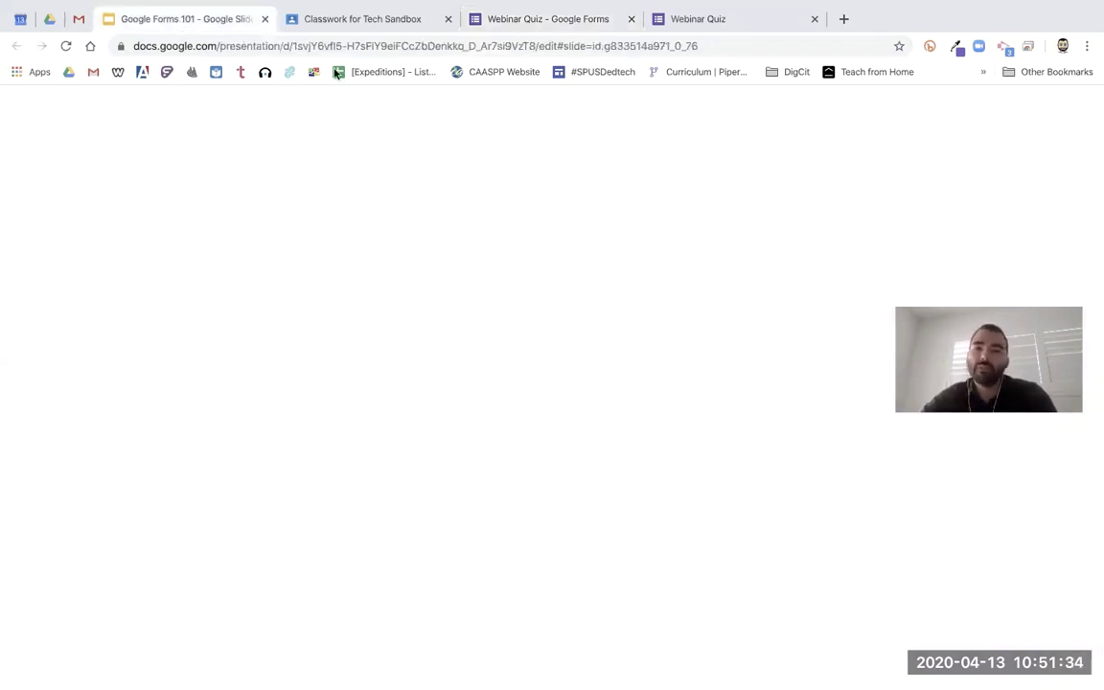
Step: Present the deck, advance to the Agreement Form slide, and open the example agreement form
left_click(918, 111)
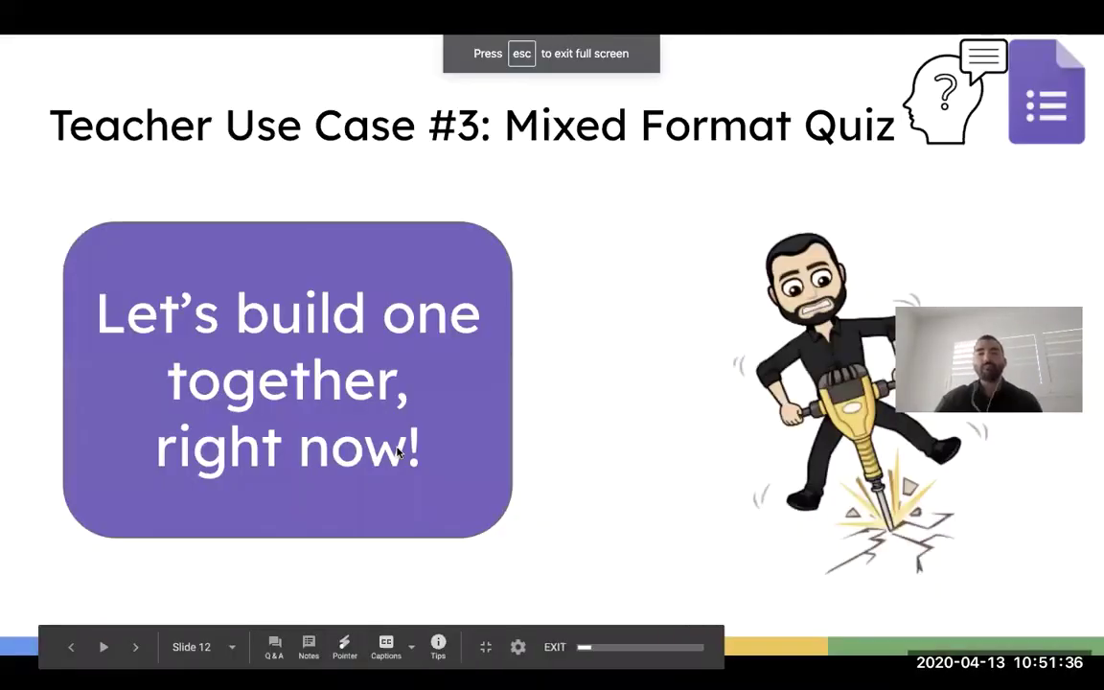
left_click(398, 452)
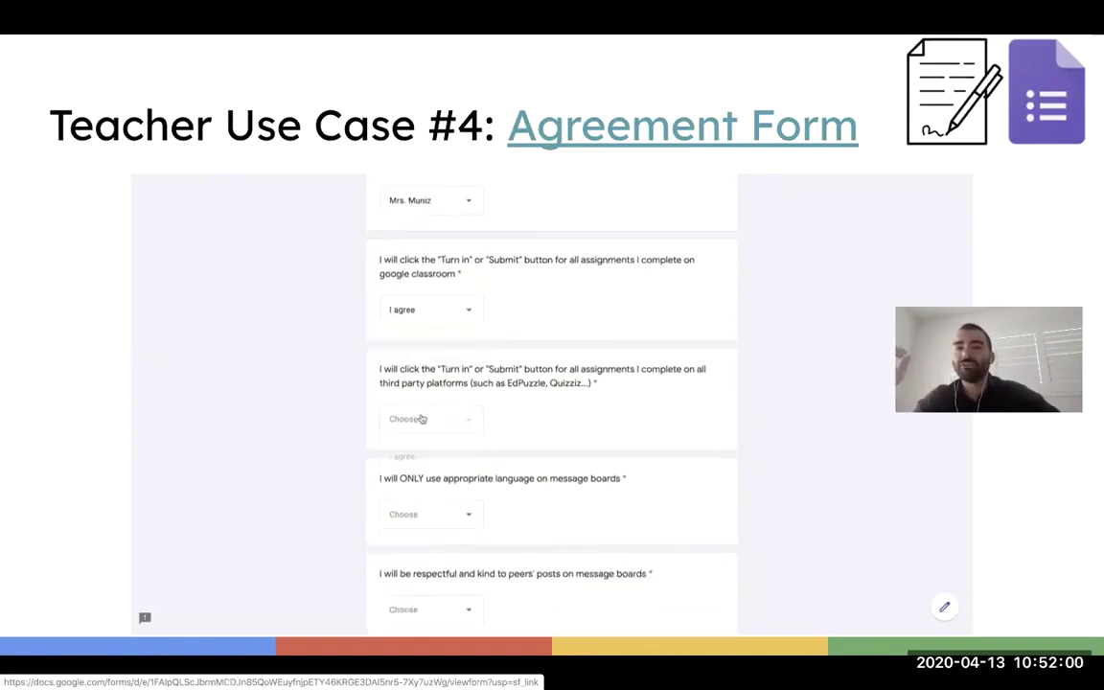
left_click(685, 127)
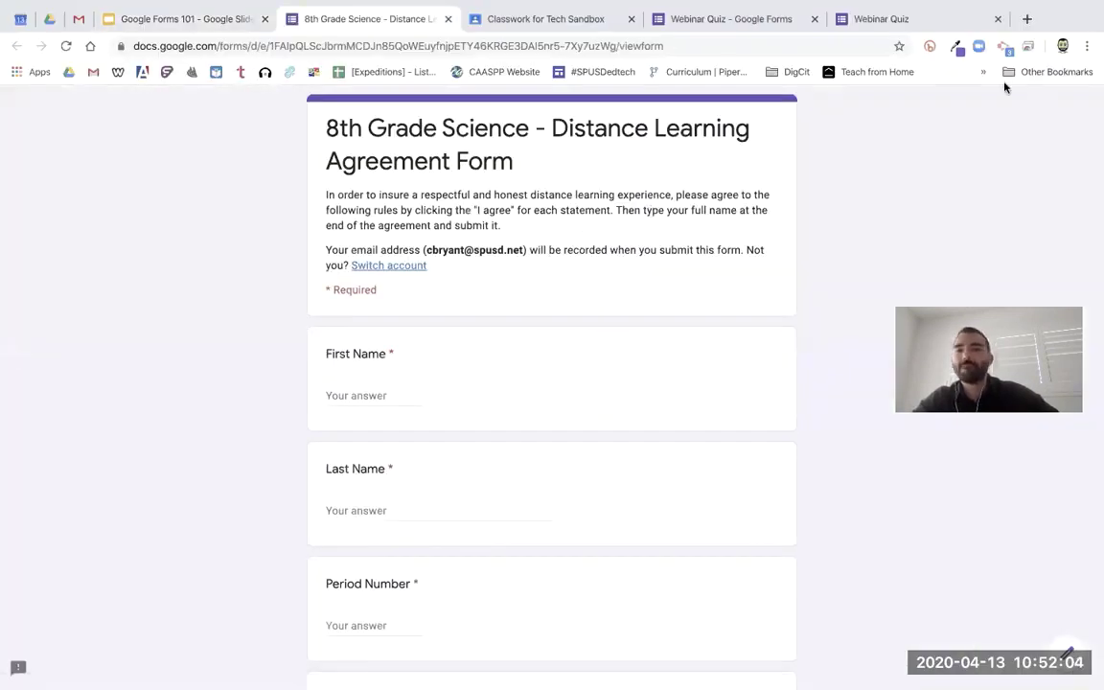
Step: Answer I agree to the Google Classroom and third-party platforms 'Turn in' statements
scroll(867, 128, "down", 3)
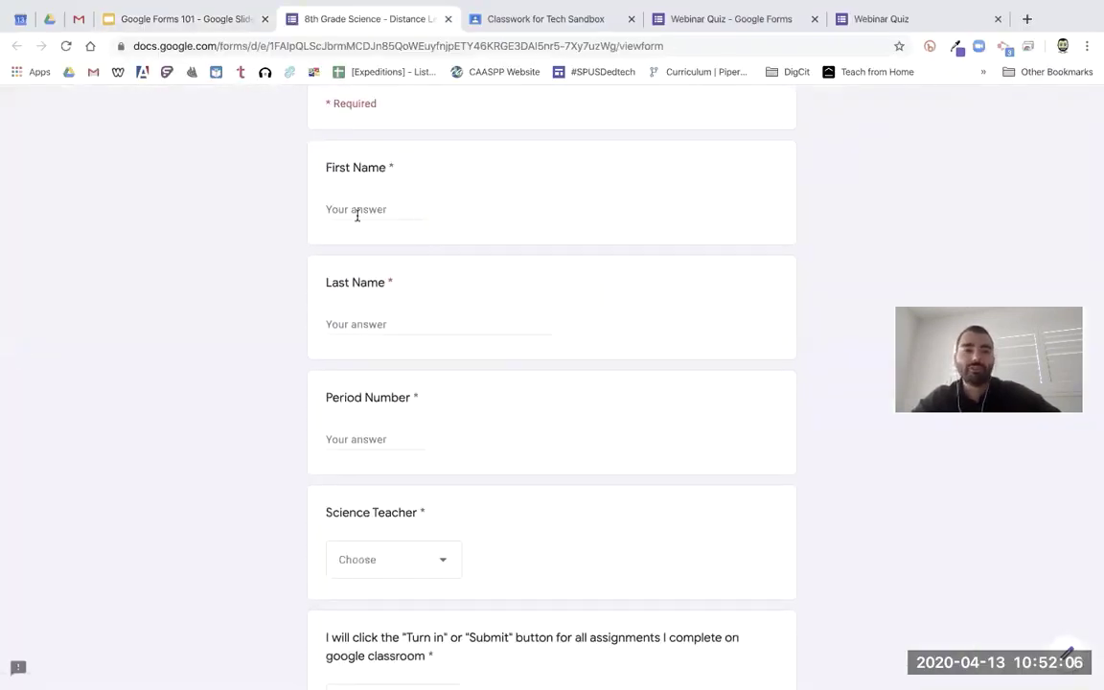
scroll(364, 198, "down", 1)
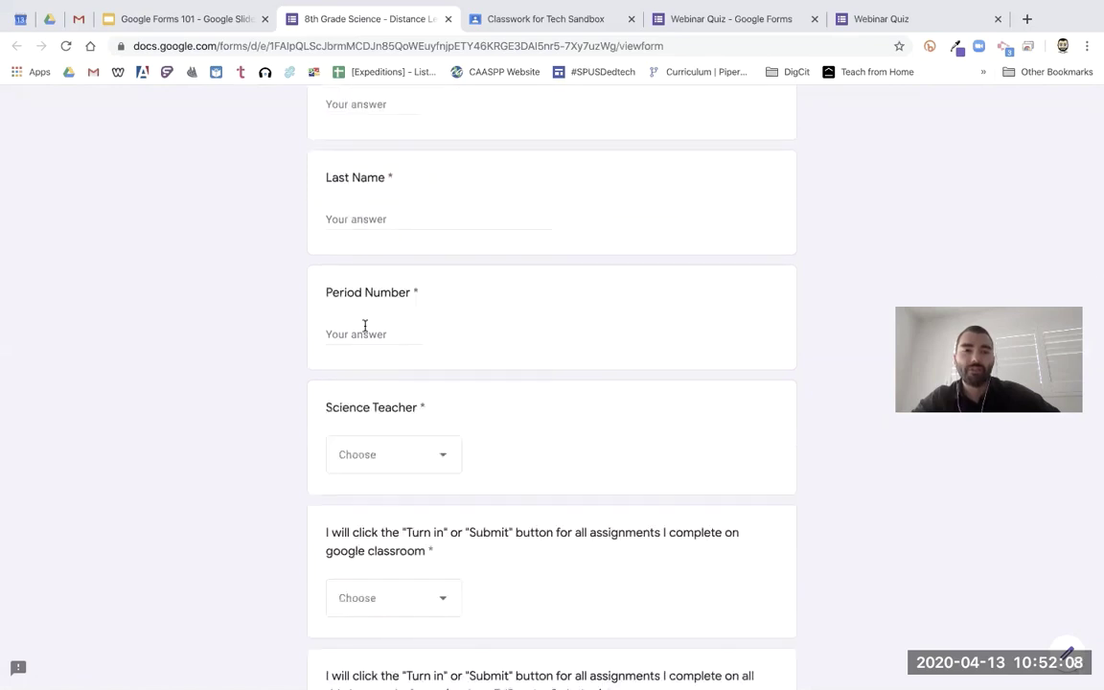
scroll(365, 325, "down", 2)
left_click(403, 297)
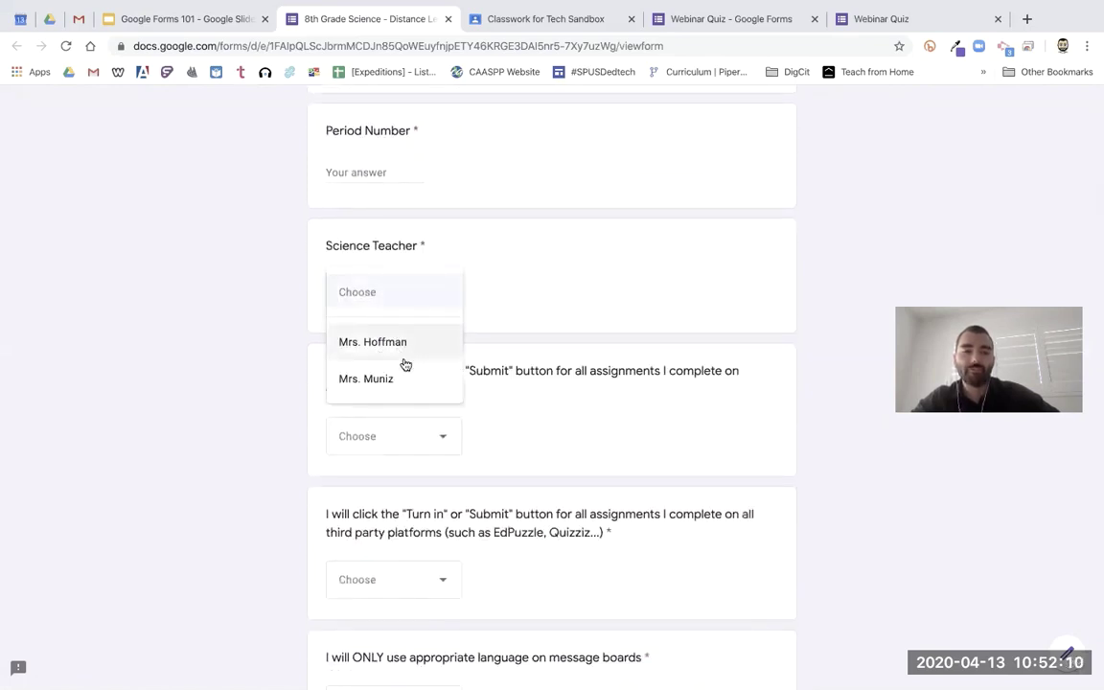
left_click(618, 392)
scroll(618, 391, "down", 2)
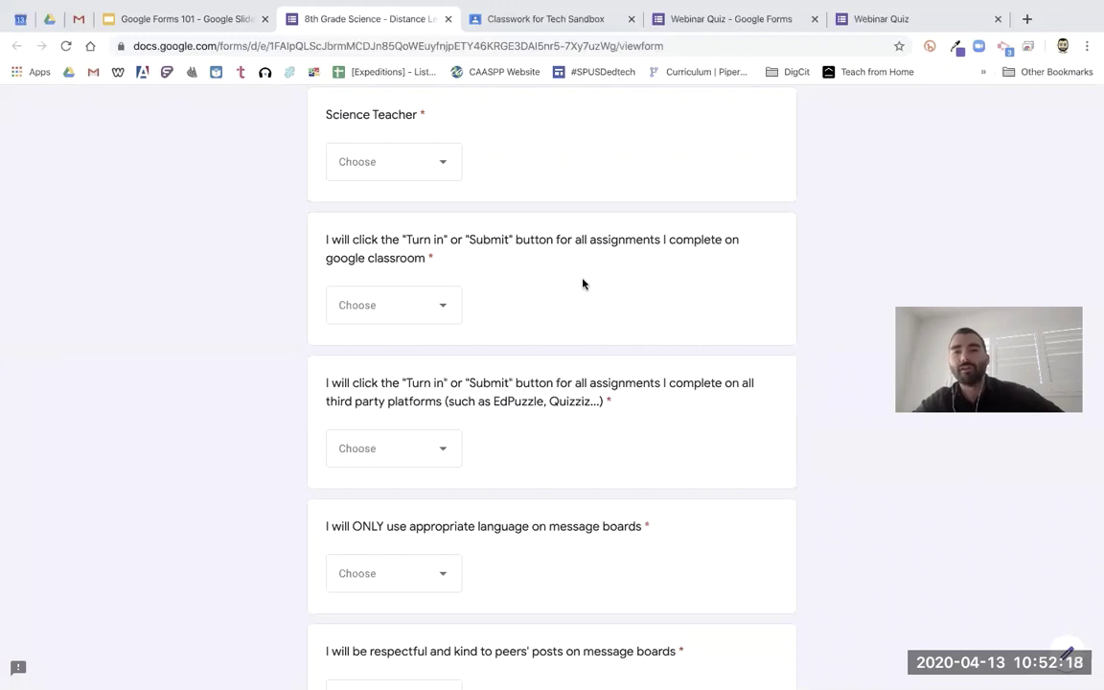
left_click(439, 314)
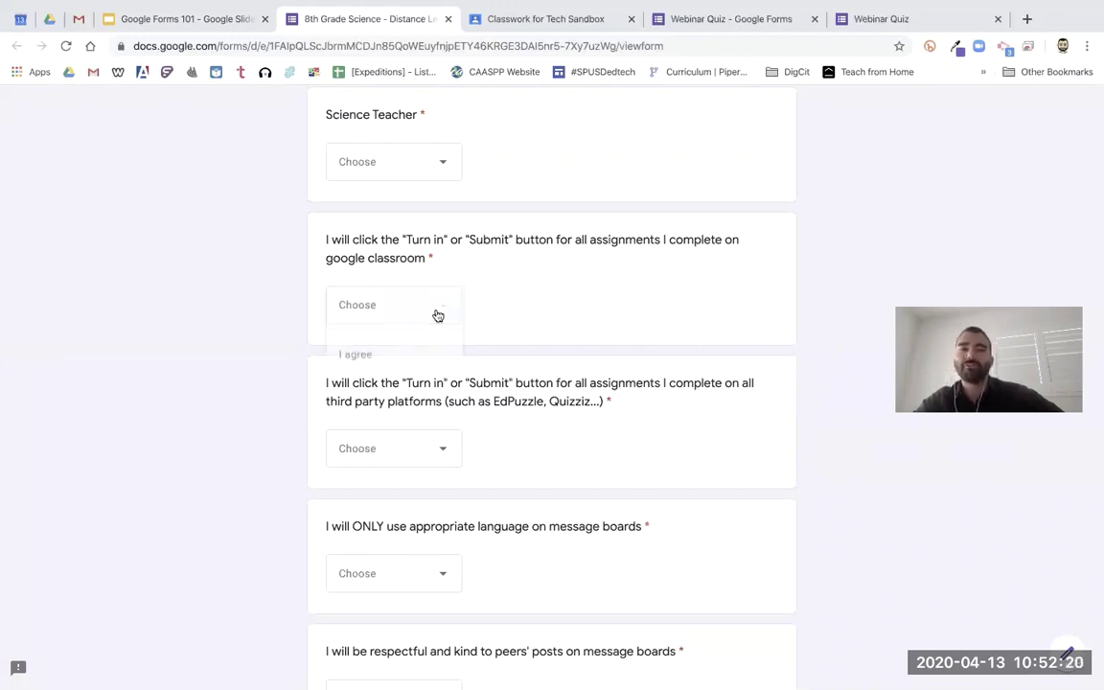
left_click(396, 356)
scroll(395, 357, "down", 3)
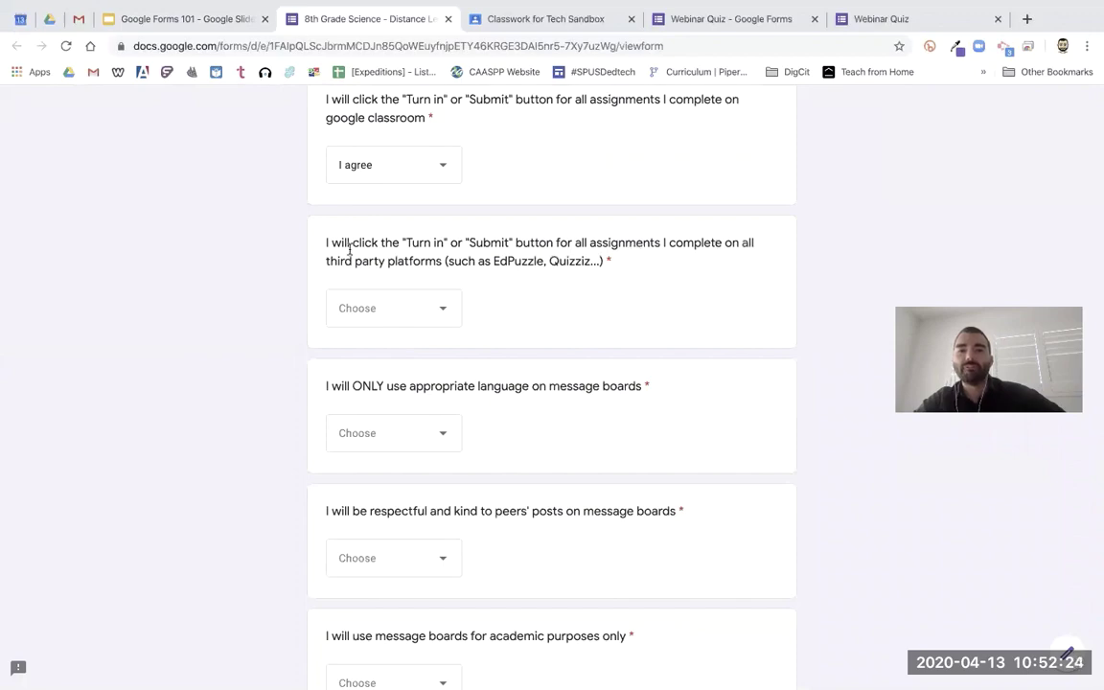
left_click(419, 319)
left_click(370, 358)
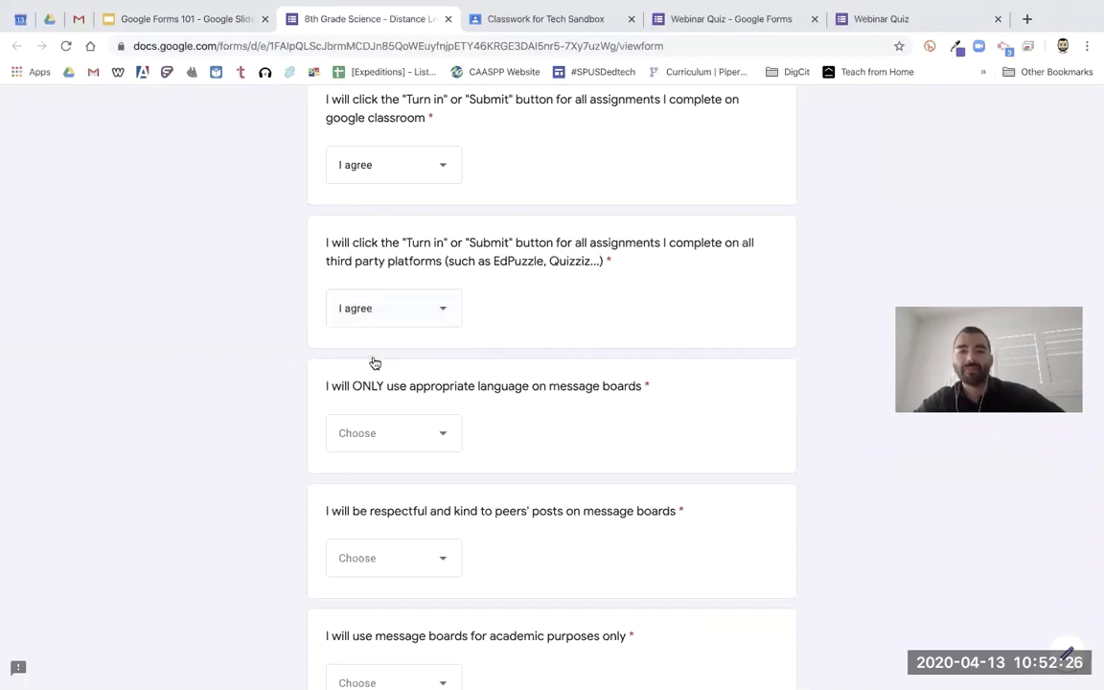
Step: Sign the form by entering the student's full name in the final question
scroll(373, 362, "down", 14)
scroll(374, 361, "down", 6)
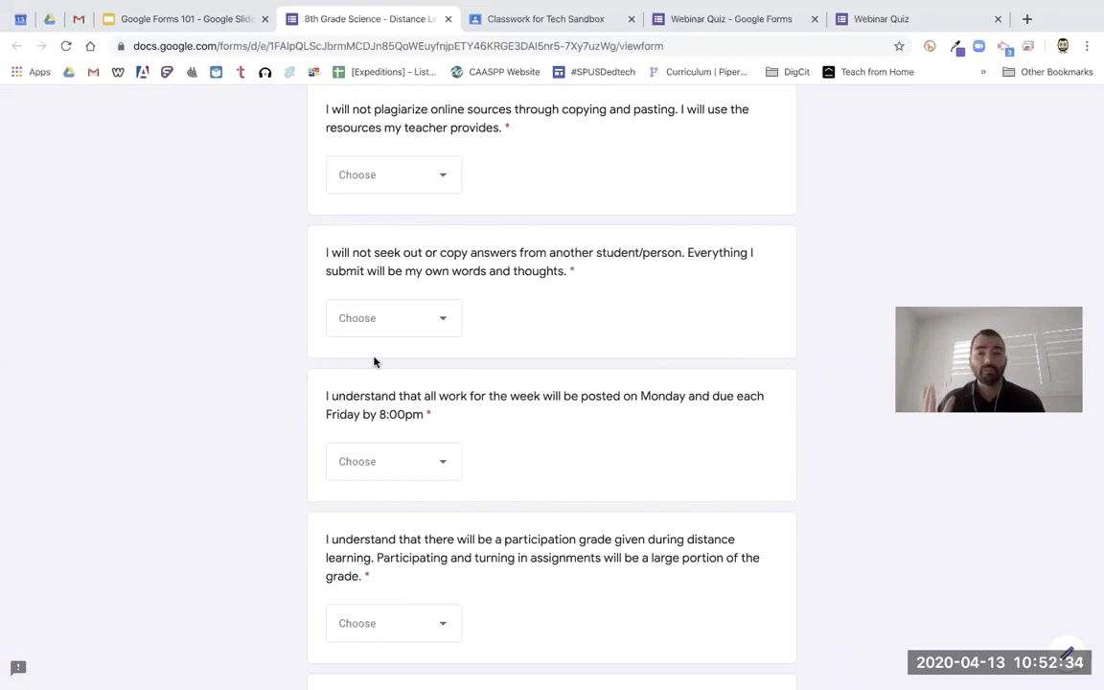
scroll(375, 362, "down", 11)
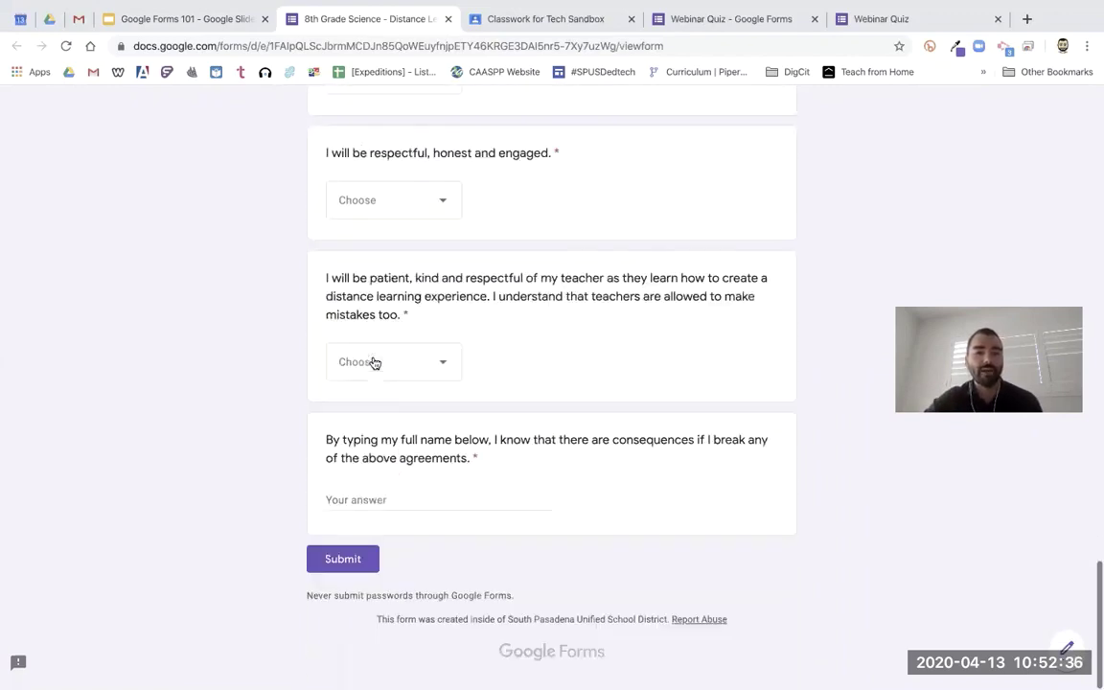
left_click(364, 495)
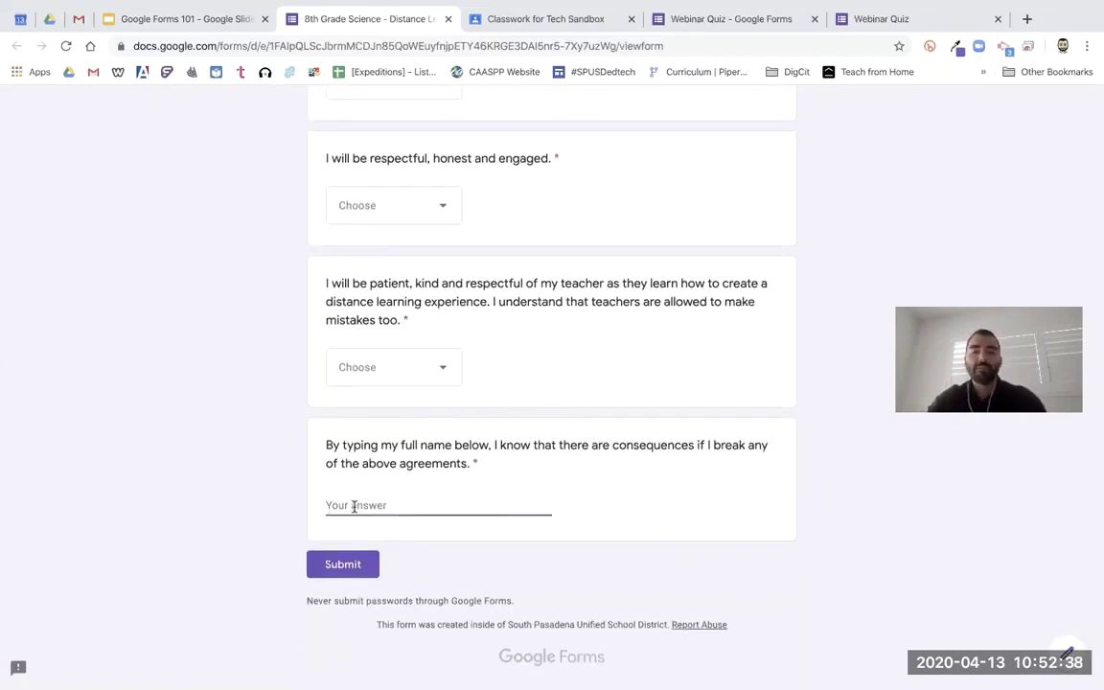
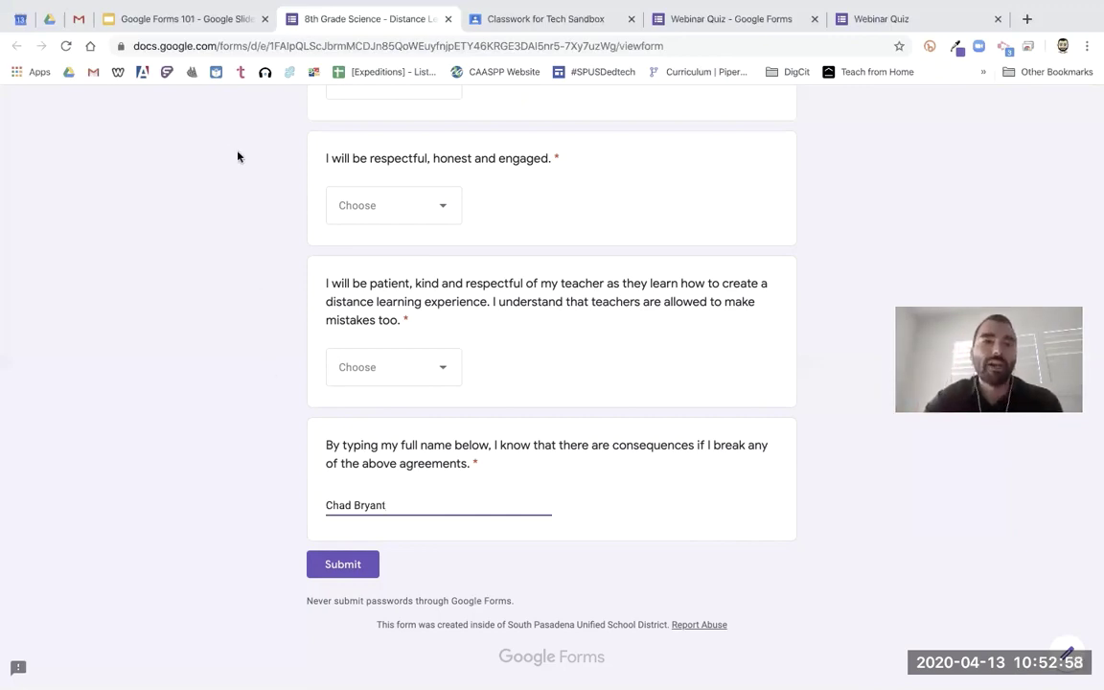
Step: Return to the slide deck in full screen and advance to the Importing Grades to Classroom slide
left_click(177, 19)
left_click(582, 272)
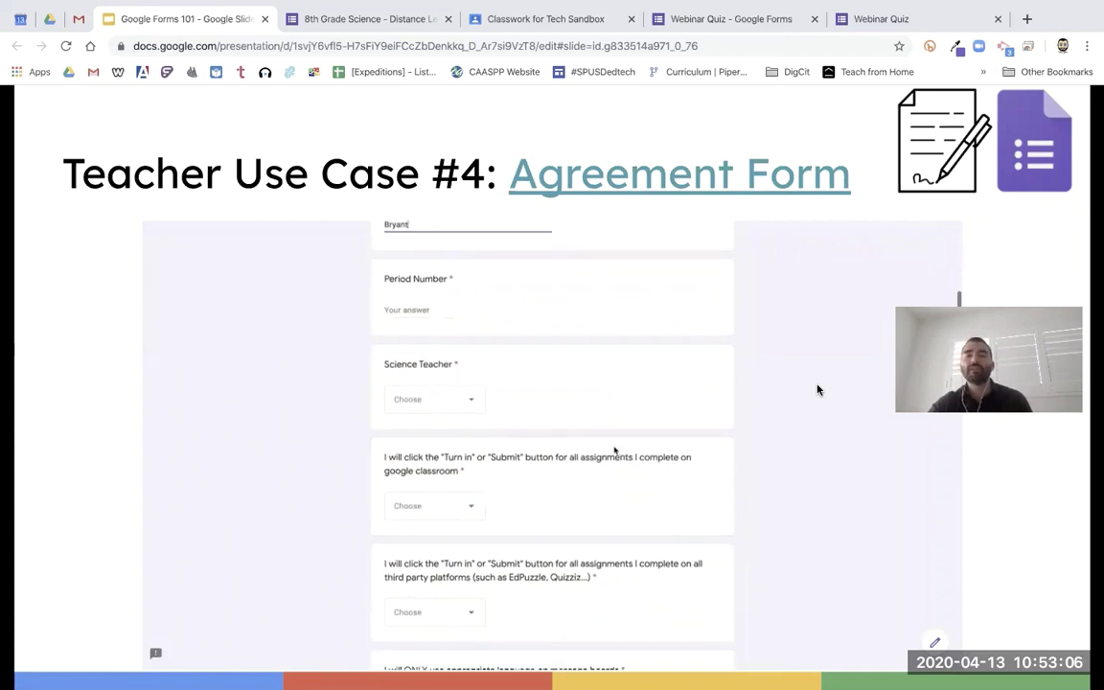
key("Right")
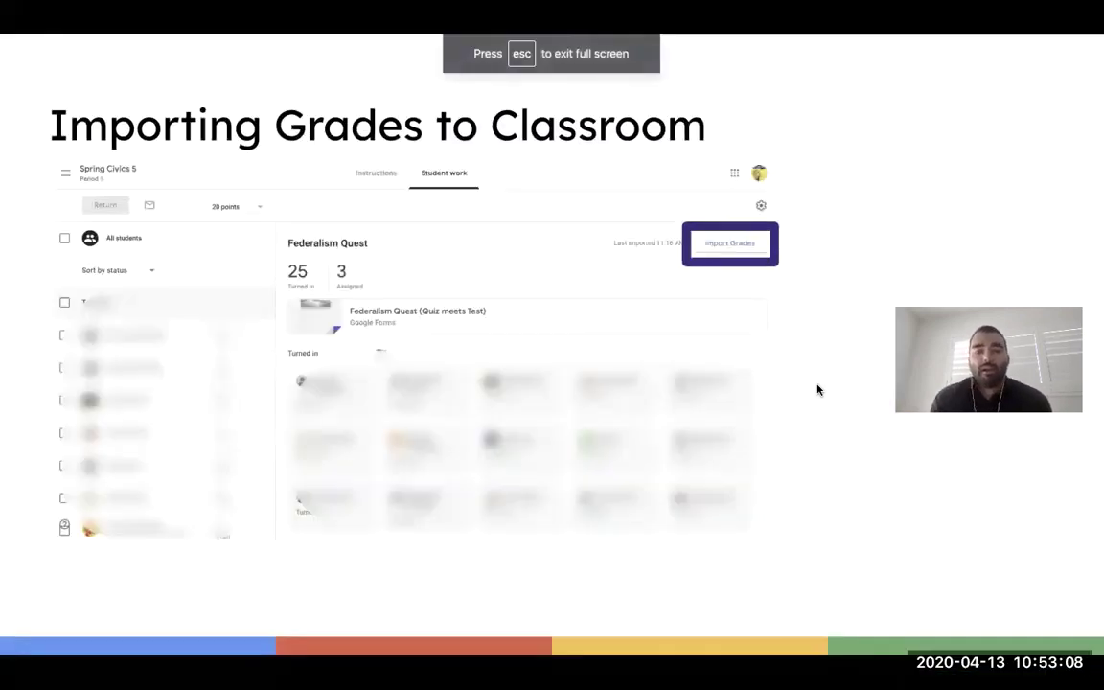